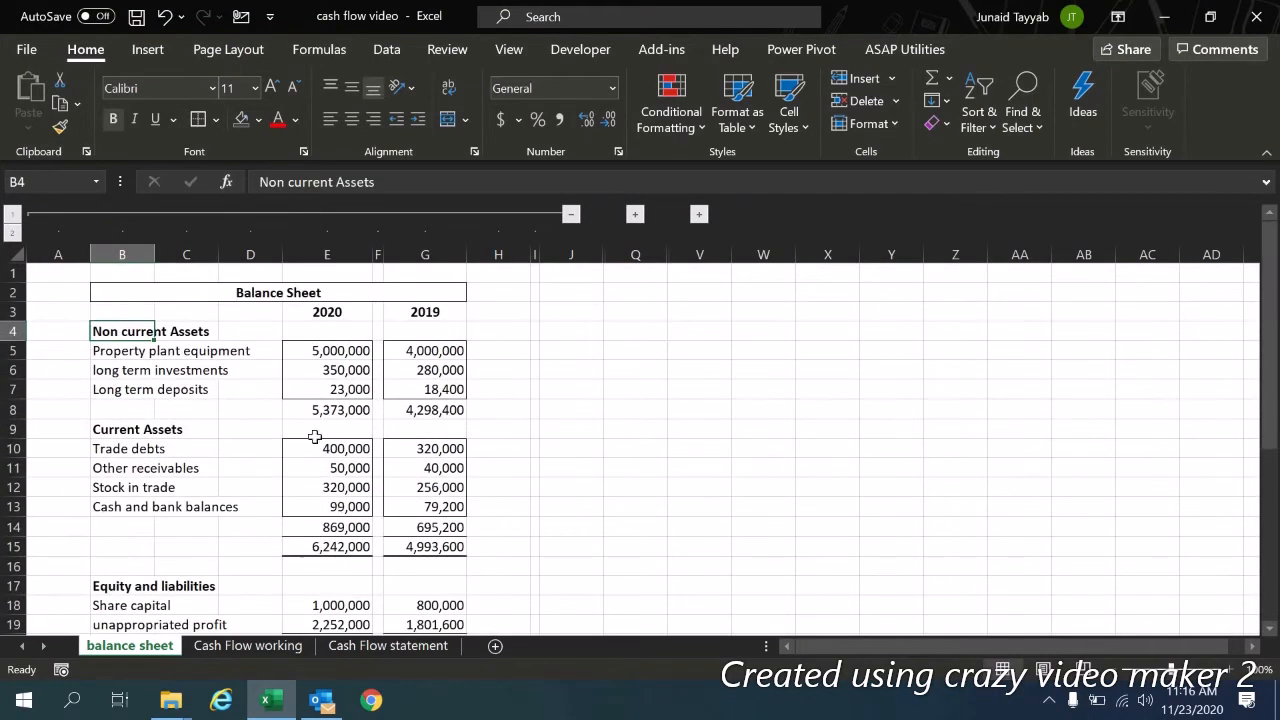
Step: On the Cash Flow working sheet, link cell C3 to the Property plant equipment label in cell B5 of the balance sheet
click(268, 648)
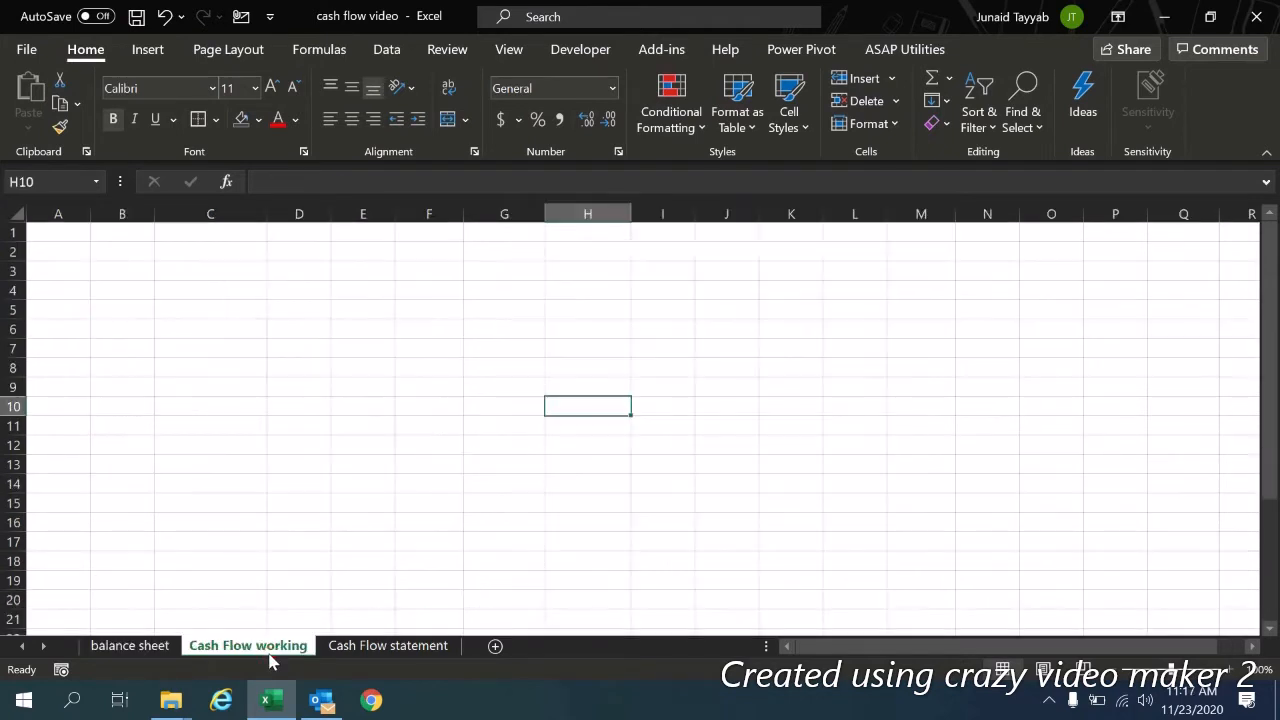
click(186, 273)
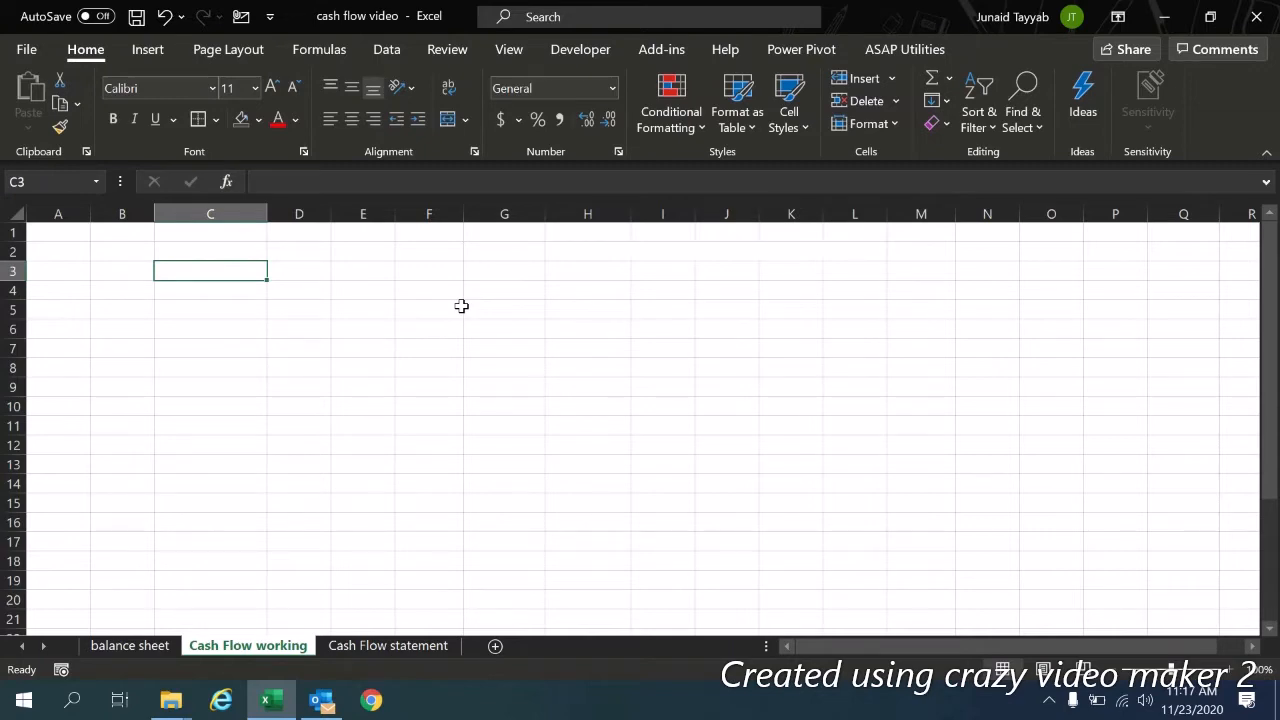
text(=)
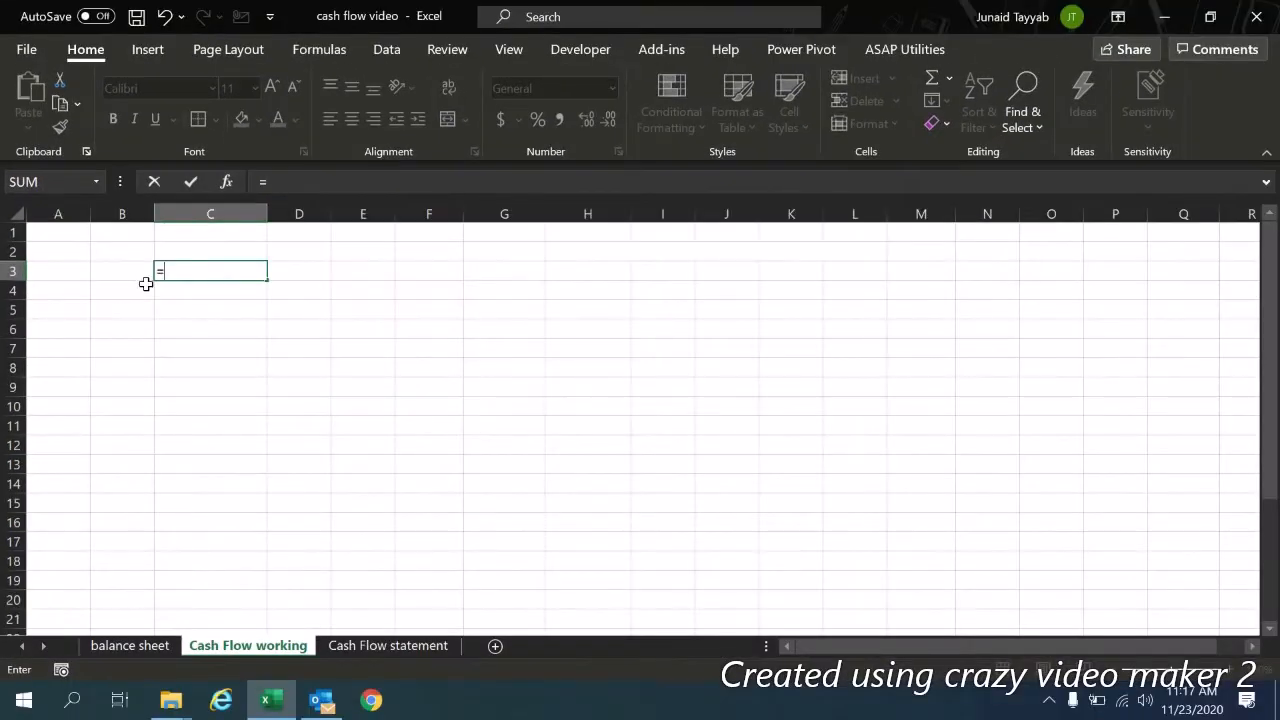
key(ctrl+Page_Up)
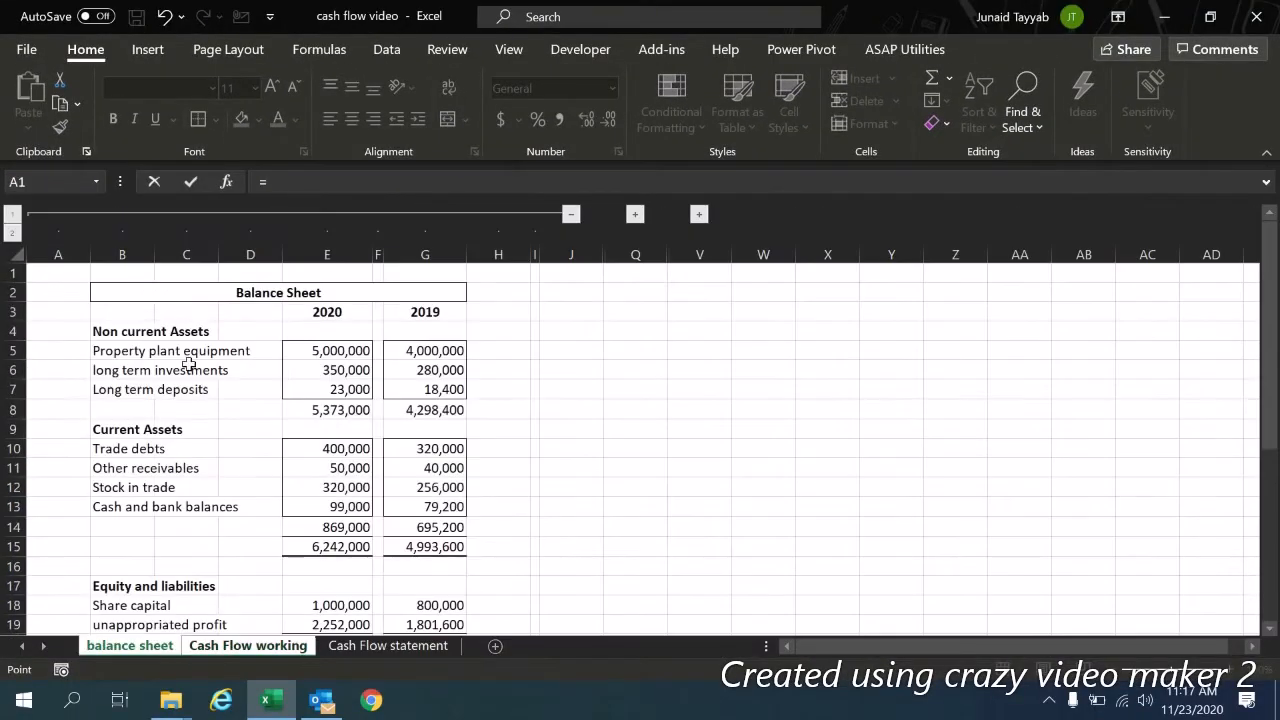
click(120, 356)
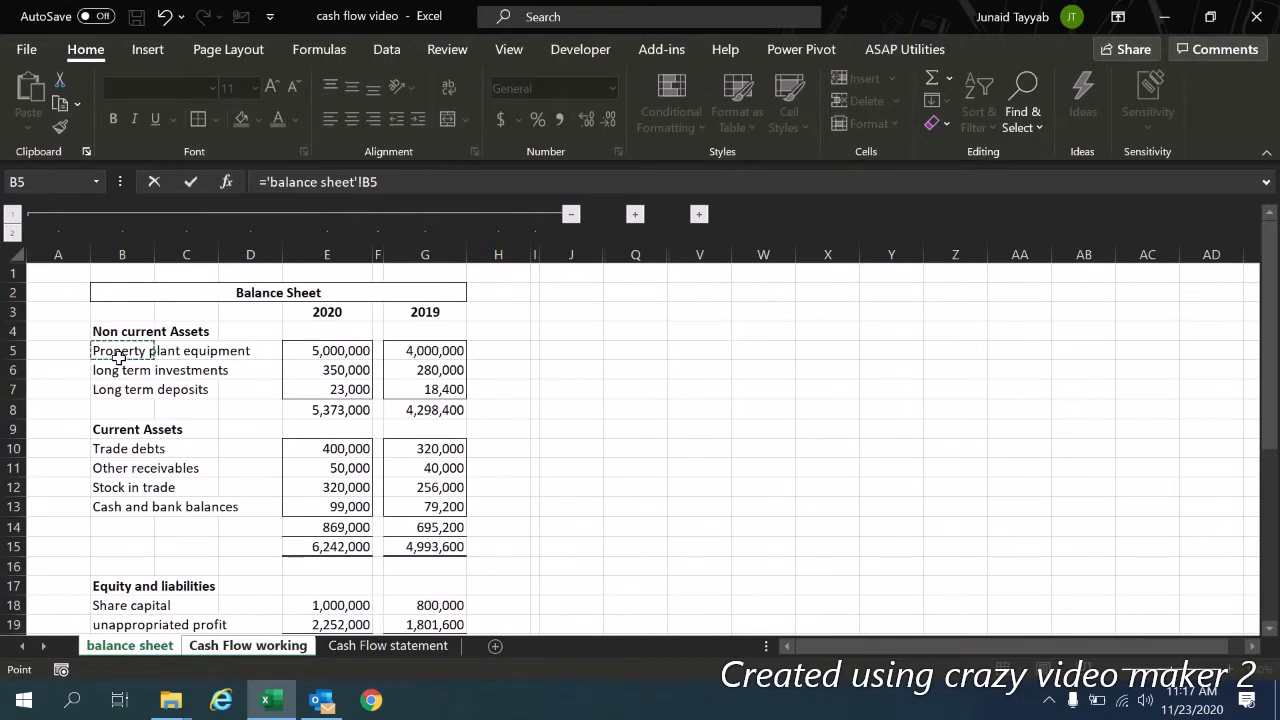
key(Return)
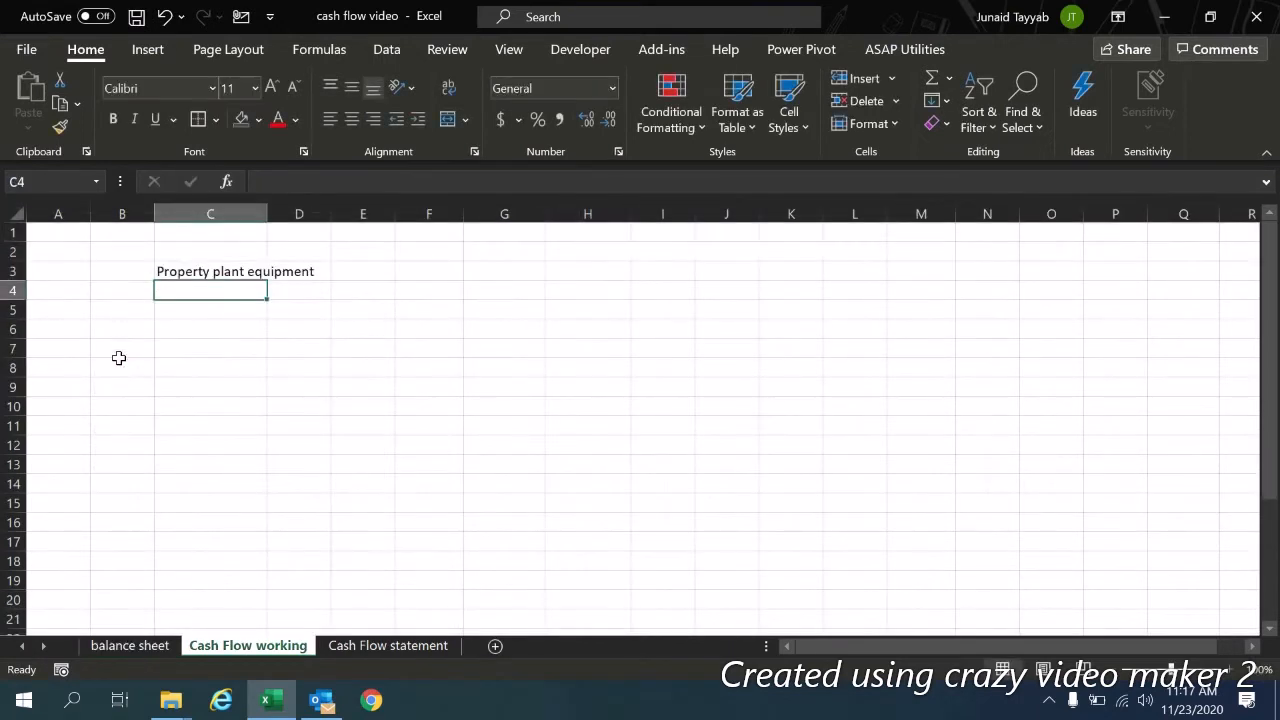
Step: Link cell E3 of the working sheet to the 2020 property plant equipment amount in cell E5 of the balance sheet
key(Up)
key(Right)
key(Right)
text(=)
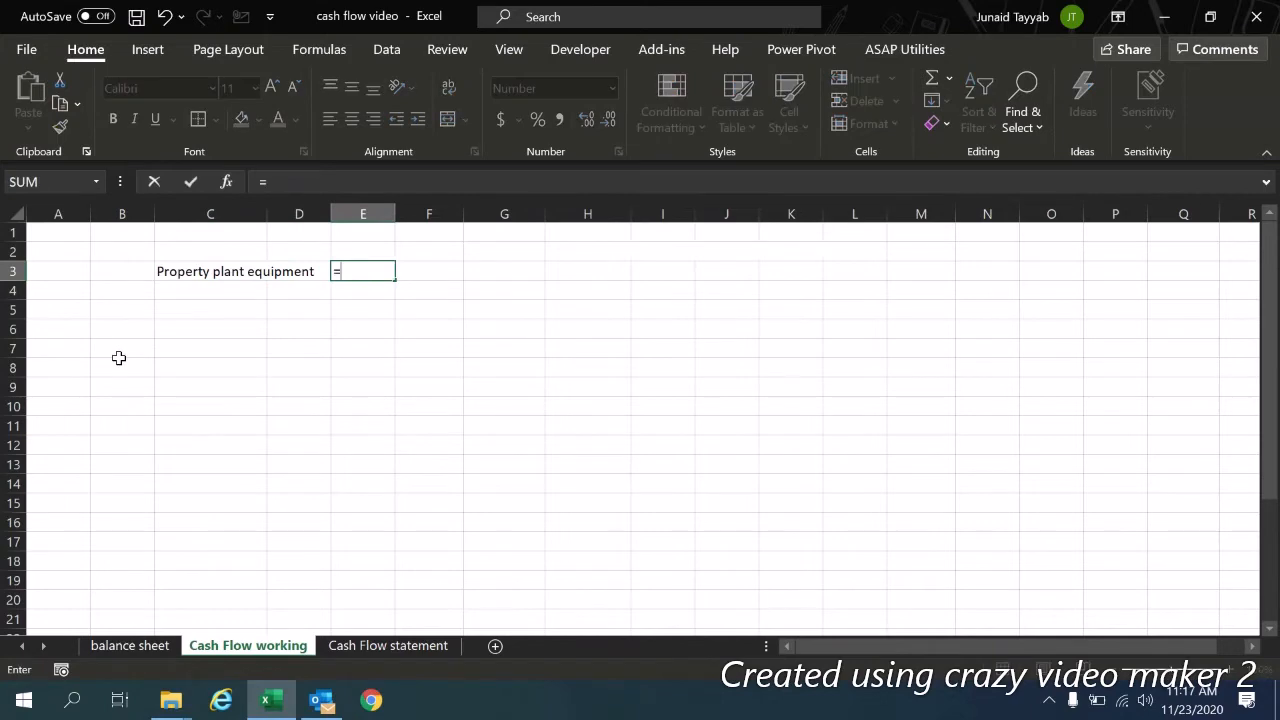
key(ctrl+Page_Up)
click(302, 345)
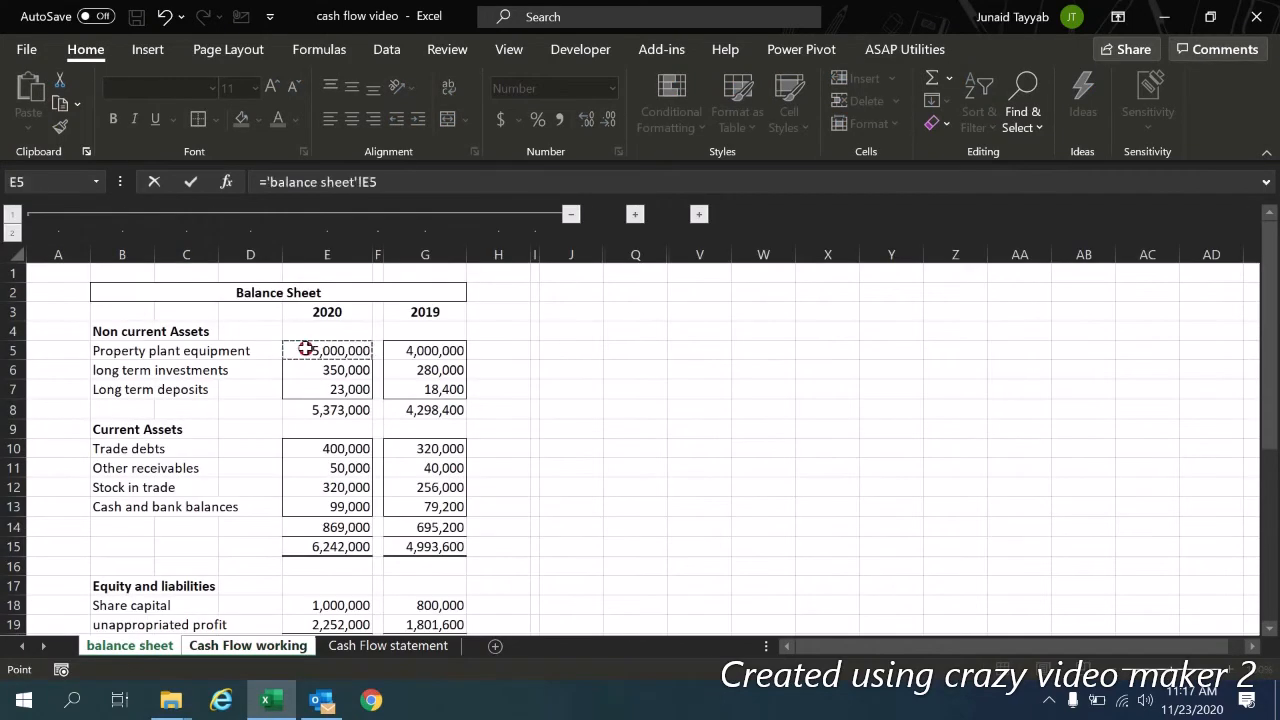
key(Return)
Step: Link cell F3 of the working sheet to the 2019 property plant equipment amount in cell G5 of the balance sheet
key(Right)
text(=)
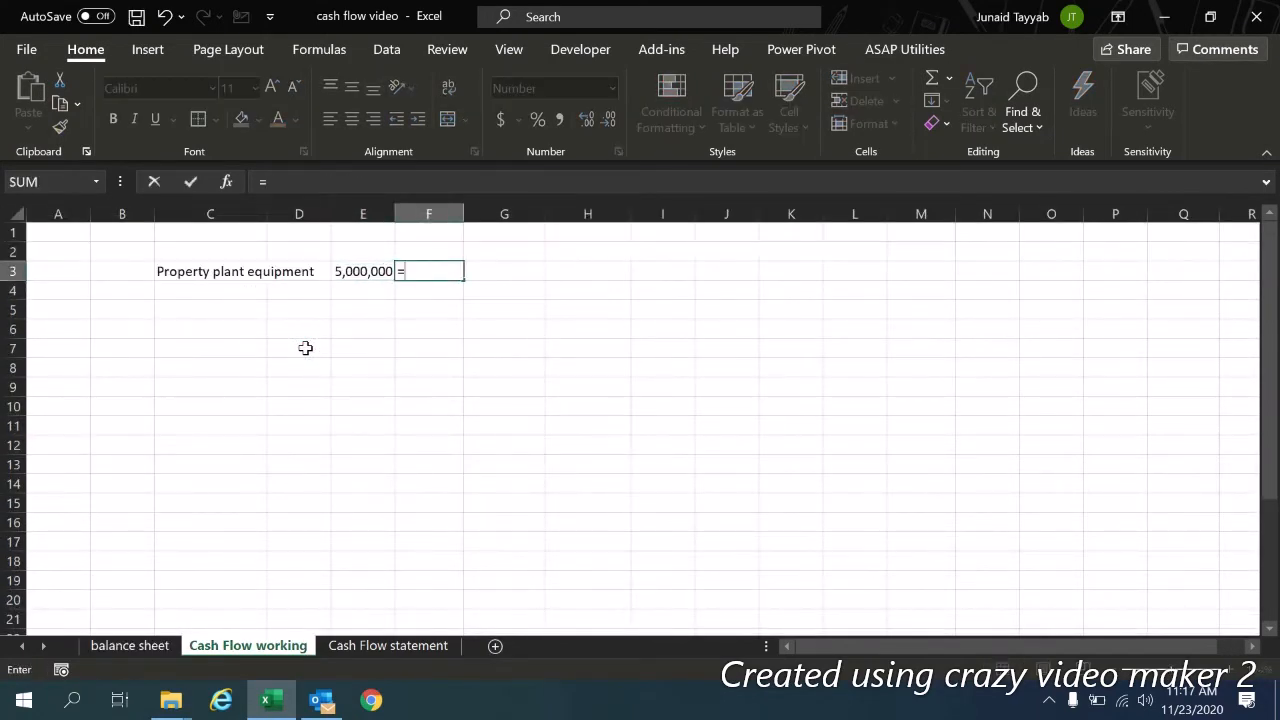
key(ctrl+Page_Up)
click(404, 348)
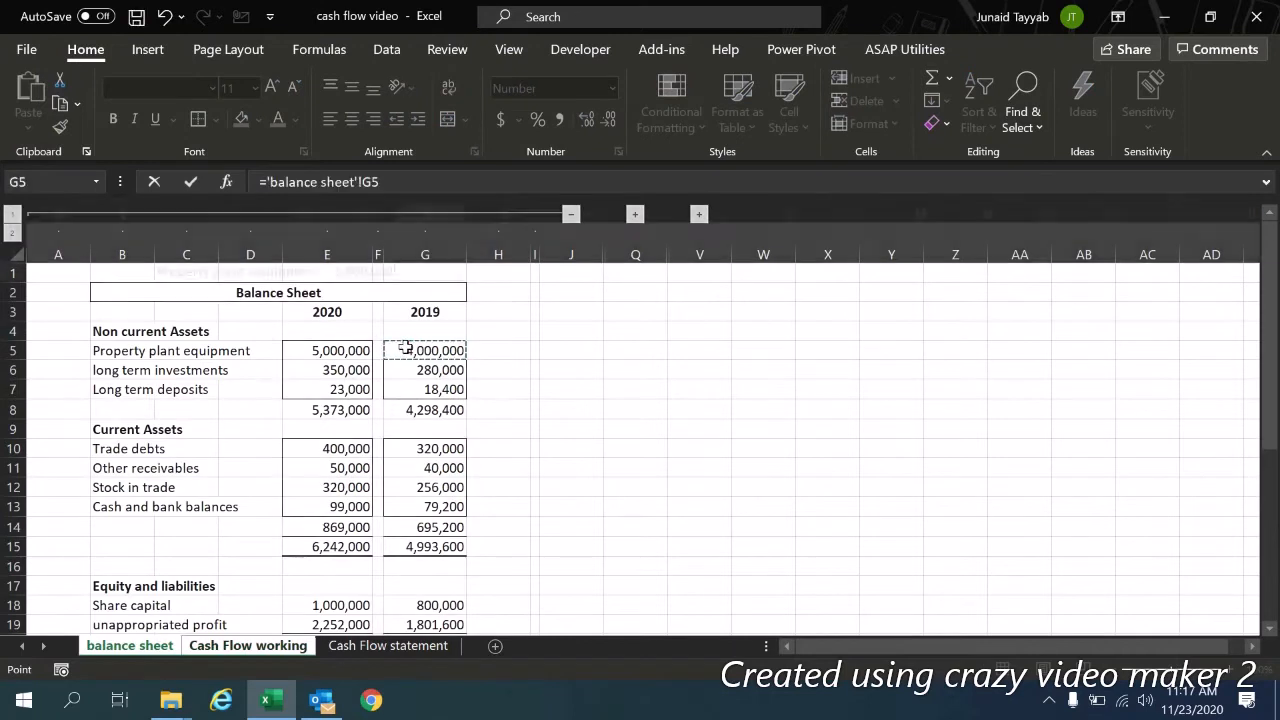
key(Return)
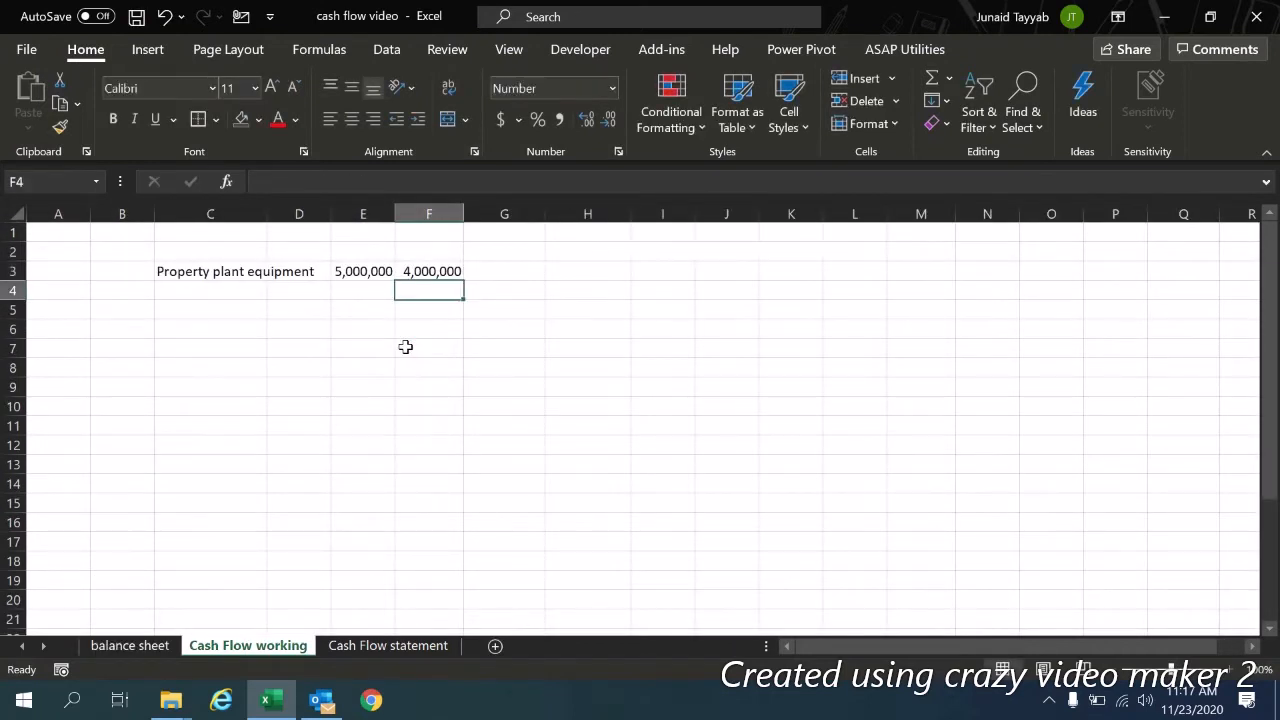
Step: Copy the linked row C3:F3 down through row 34 to bring in the remaining balance sheet lines
key(Left)
key(Up)
key(Left)
key(Left)
key(Left)
key(Right)
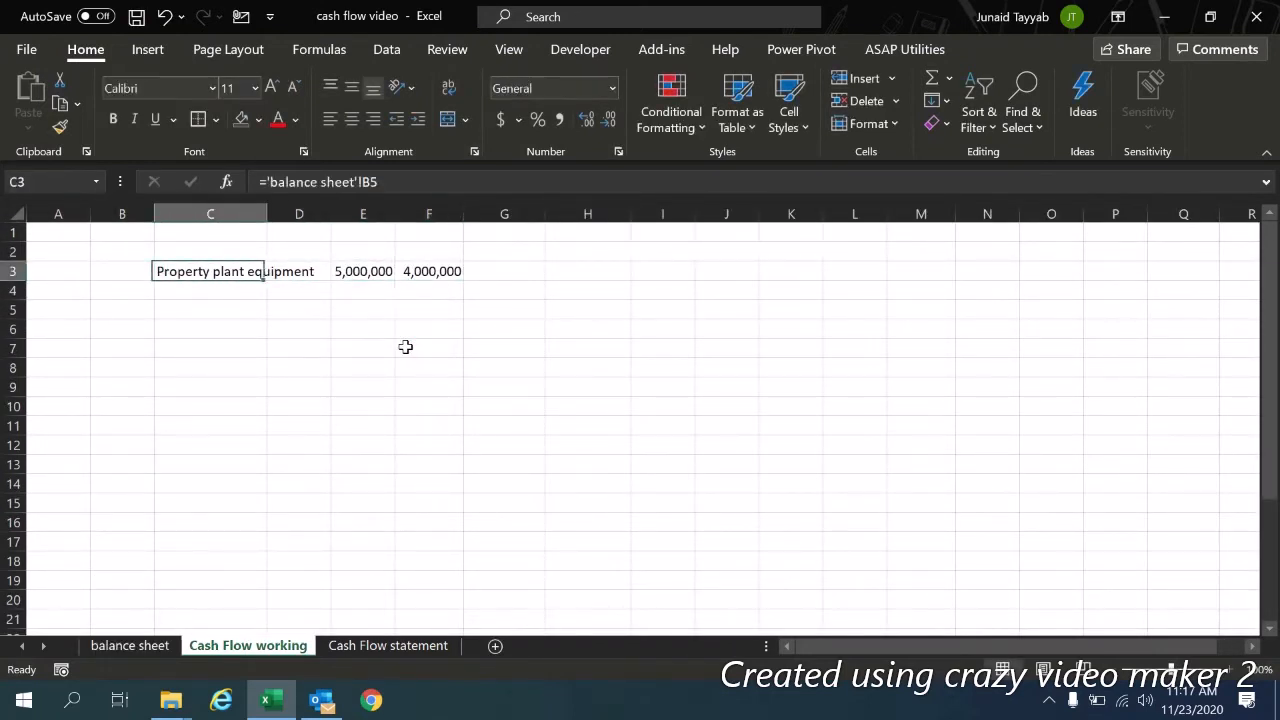
key(shift+Right)
key(shift+Right)
key(shift+Right)
key(ctrl+c)
key(ctrl+q)
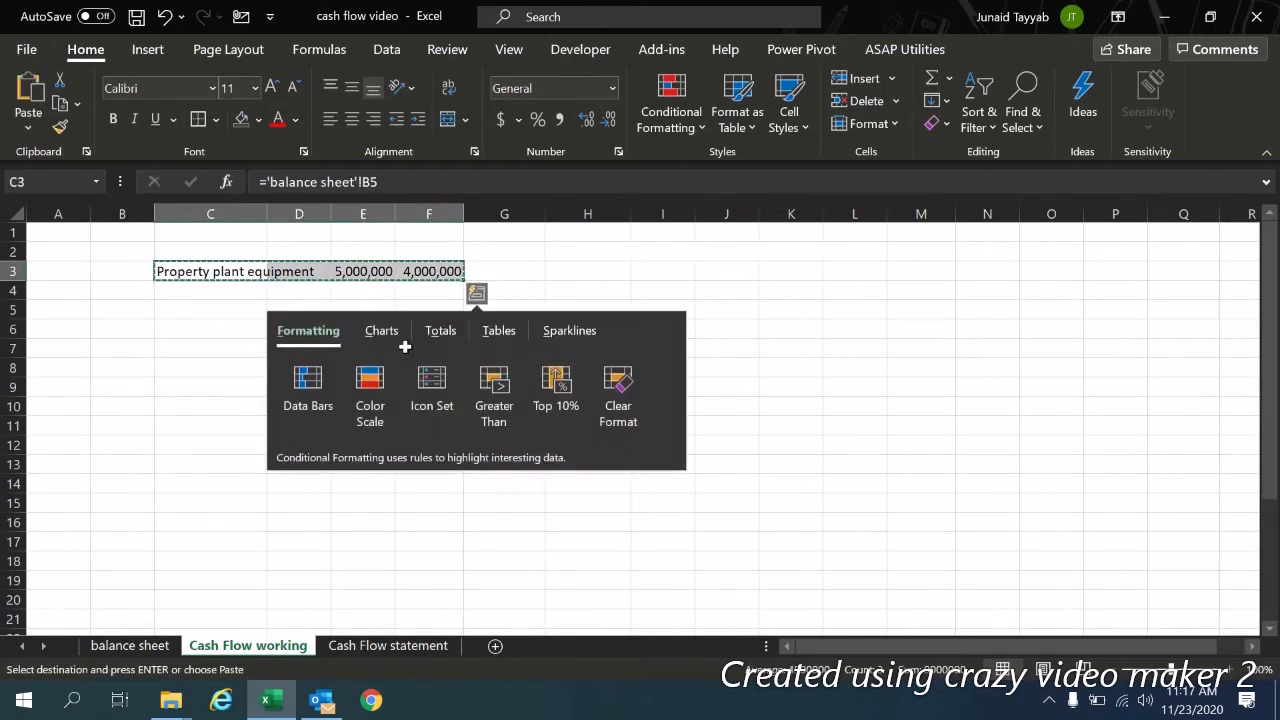
key(Escape)
key(Down)
key(shift+Down)
key(shift+Down)
key(shift+Down)
key(shift+Down)
key(shift+Down)
key(shift+Down)
key(shift+Down)
key(shift+Down)
key(shift+Down)
key(shift+Down)
key(shift+Down)
key(shift+Down)
key(shift+Down)
key(shift+Down)
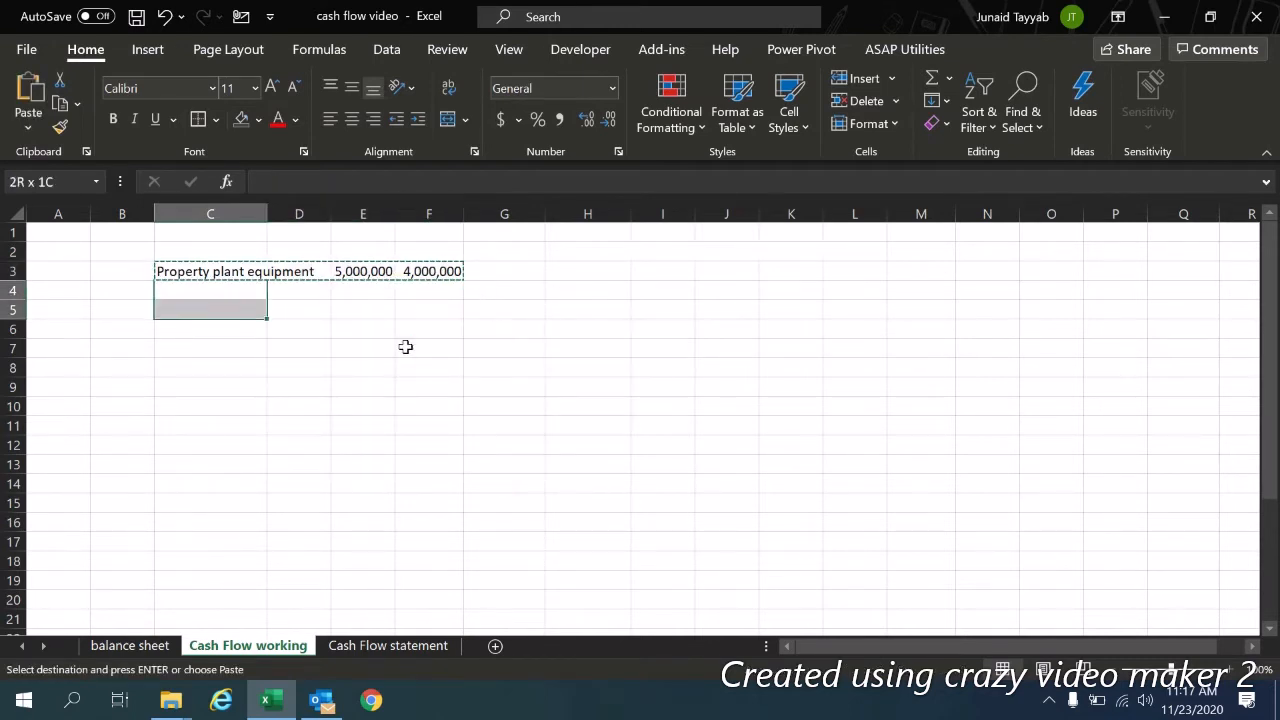
key(shift+Down)
key(shift+Down)
key(shift+Down)
key(shift+Down)
key(shift+Down)
key(shift+Down)
key(shift+Down)
key(shift+Down)
key(shift+Down)
key(shift+Down)
key(shift+Down)
key(shift+Down)
key(ctrl+v)
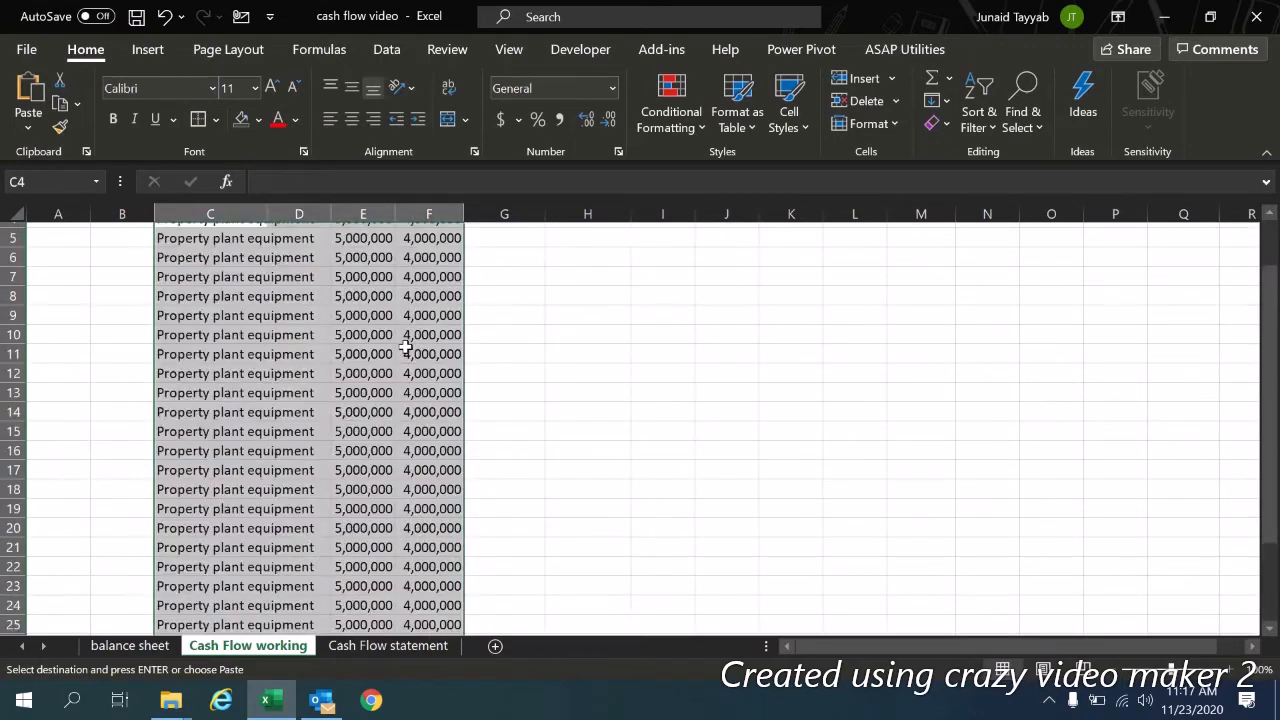
key(Escape)
key(Page_Down)
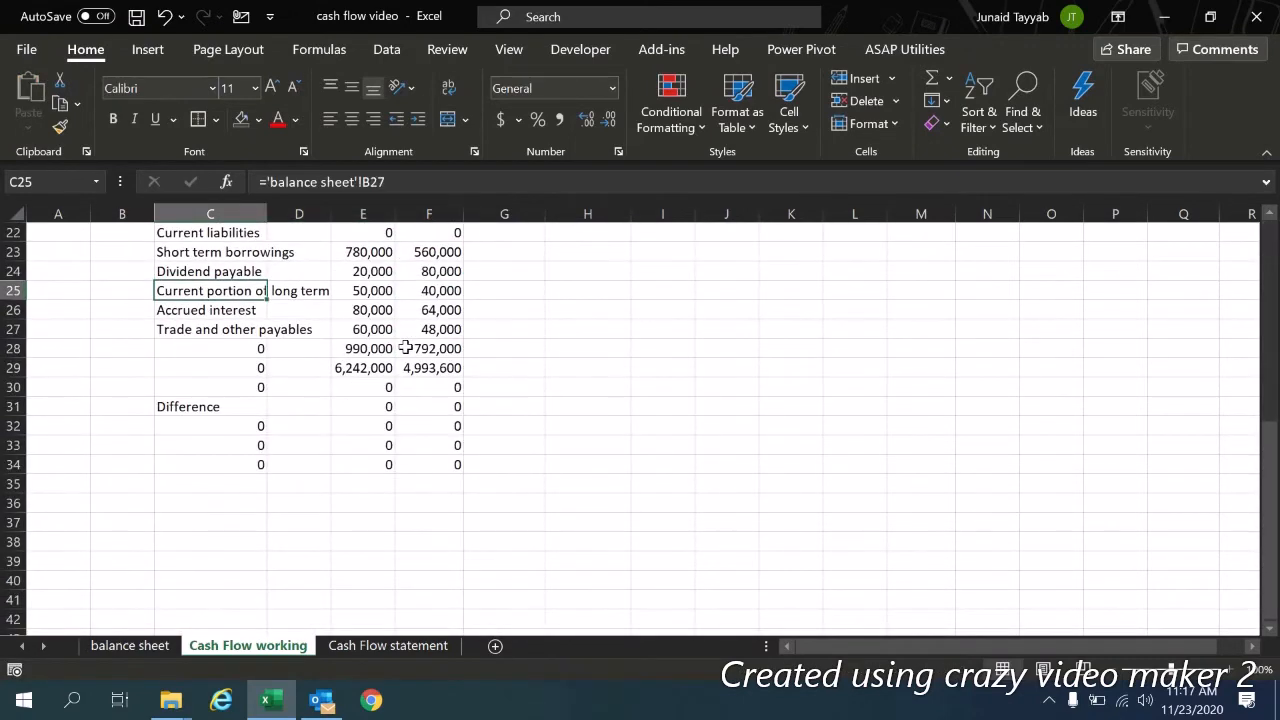
key(Page_Up)
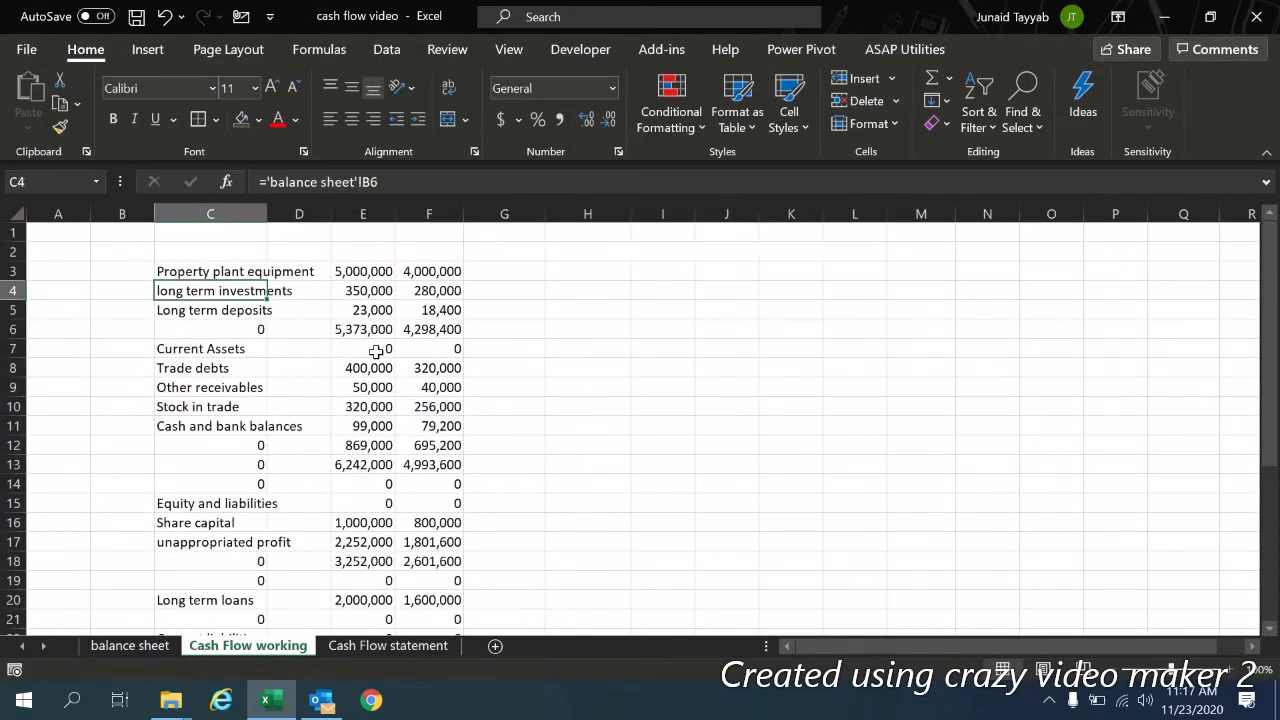
Step: Delete rows 6 and 7, holding the non-current assets total and the Current Assets heading
click(376, 351)
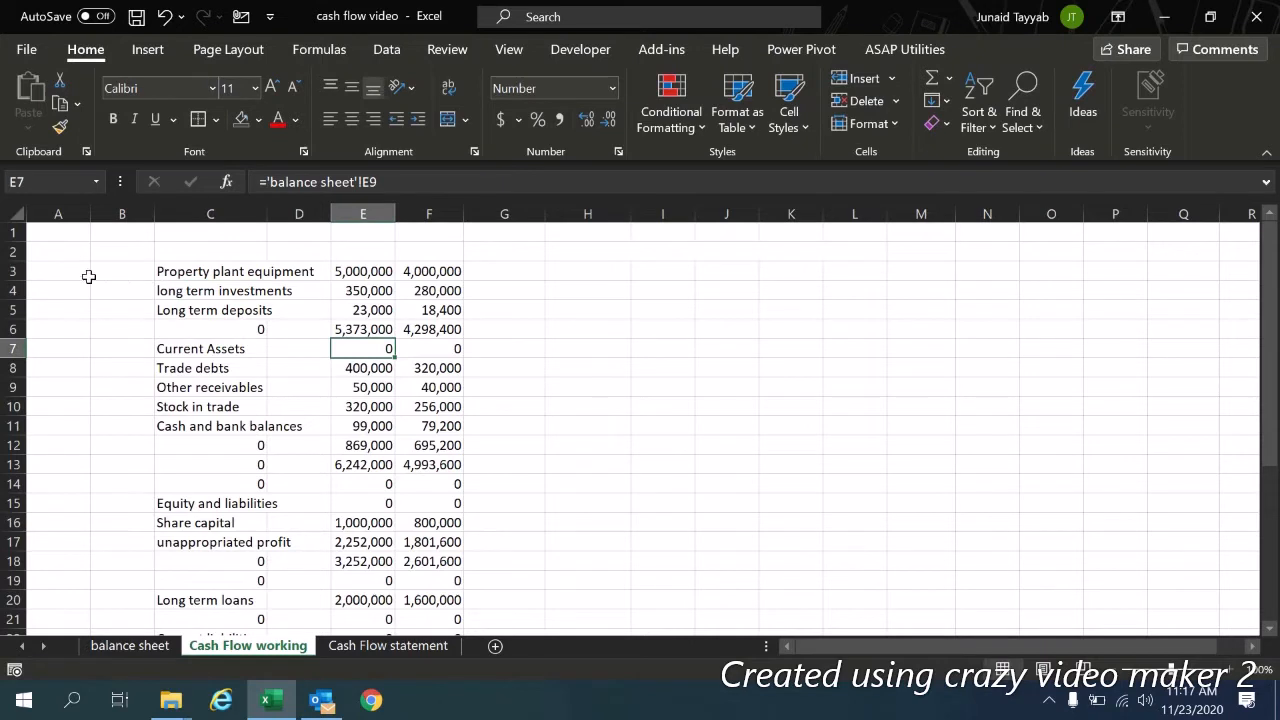
key(Left)
key(Up)
key(Down)
key(Right)
key(shift+Up)
key(shift+space)
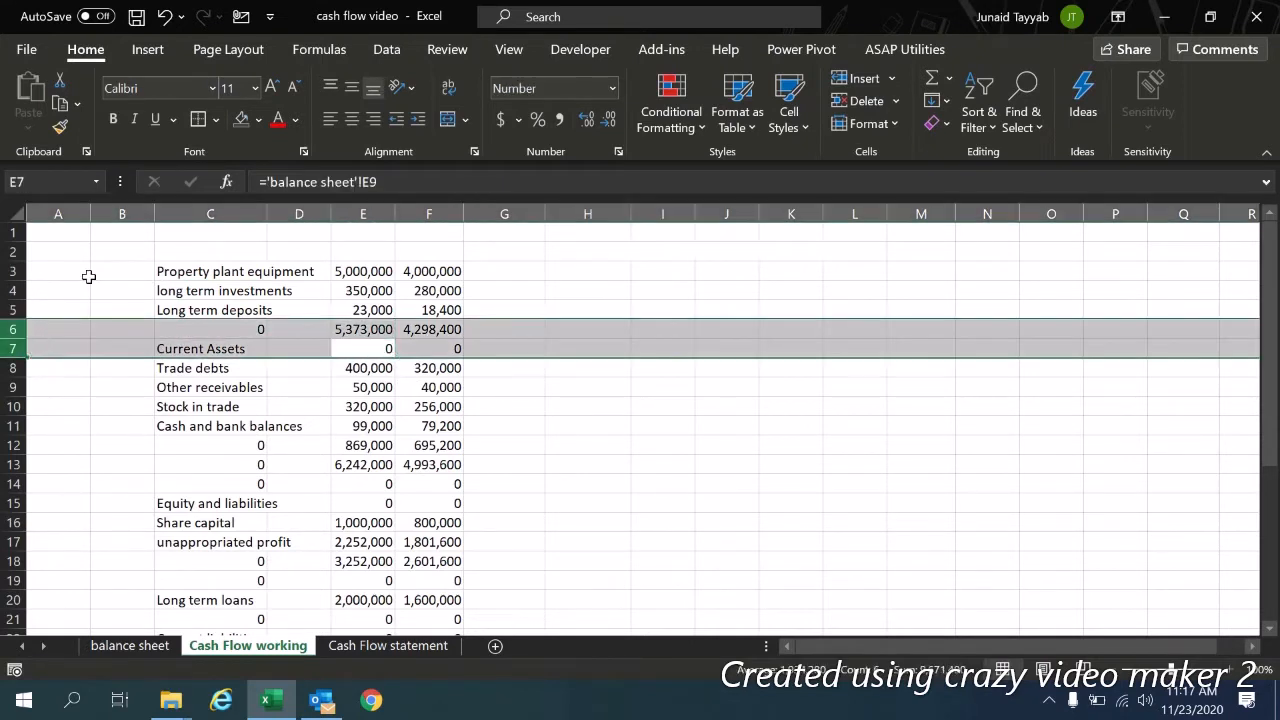
key(ctrl+minus)
Step: Delete rows 10 to 13, from the current assets total through the Equity and liabilities heading
key(Down)
key(Down)
key(Down)
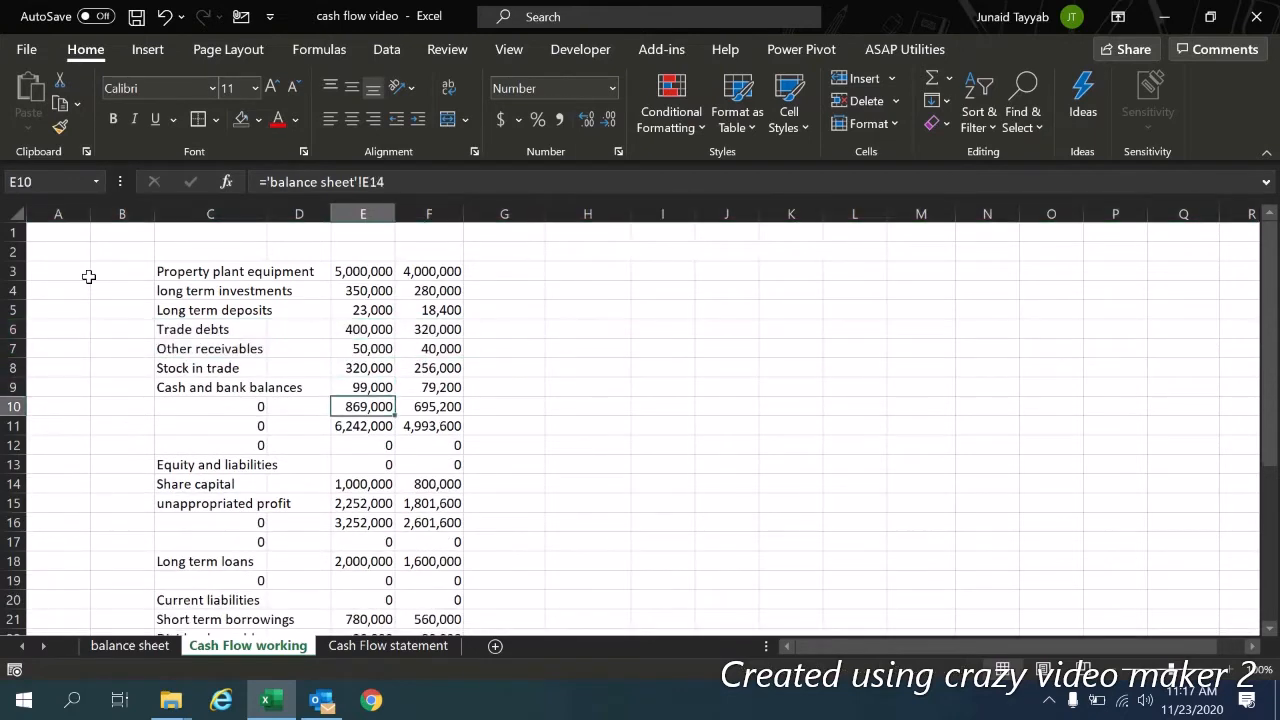
key(shift+Down)
key(shift+Down)
key(shift+Down)
key(shift+space)
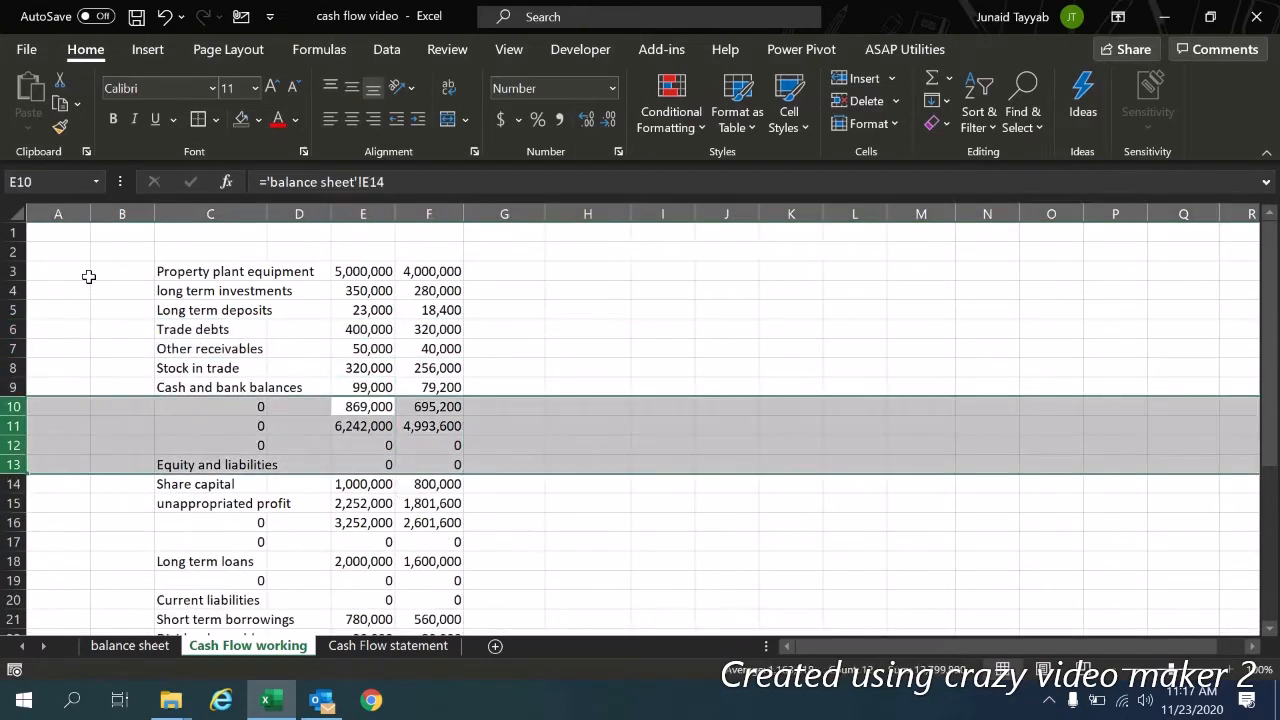
key(ctrl+minus)
Step: Delete the equity total and the blank line beneath it in rows 12 and 13
key(Down)
key(Down)
key(shift+Down)
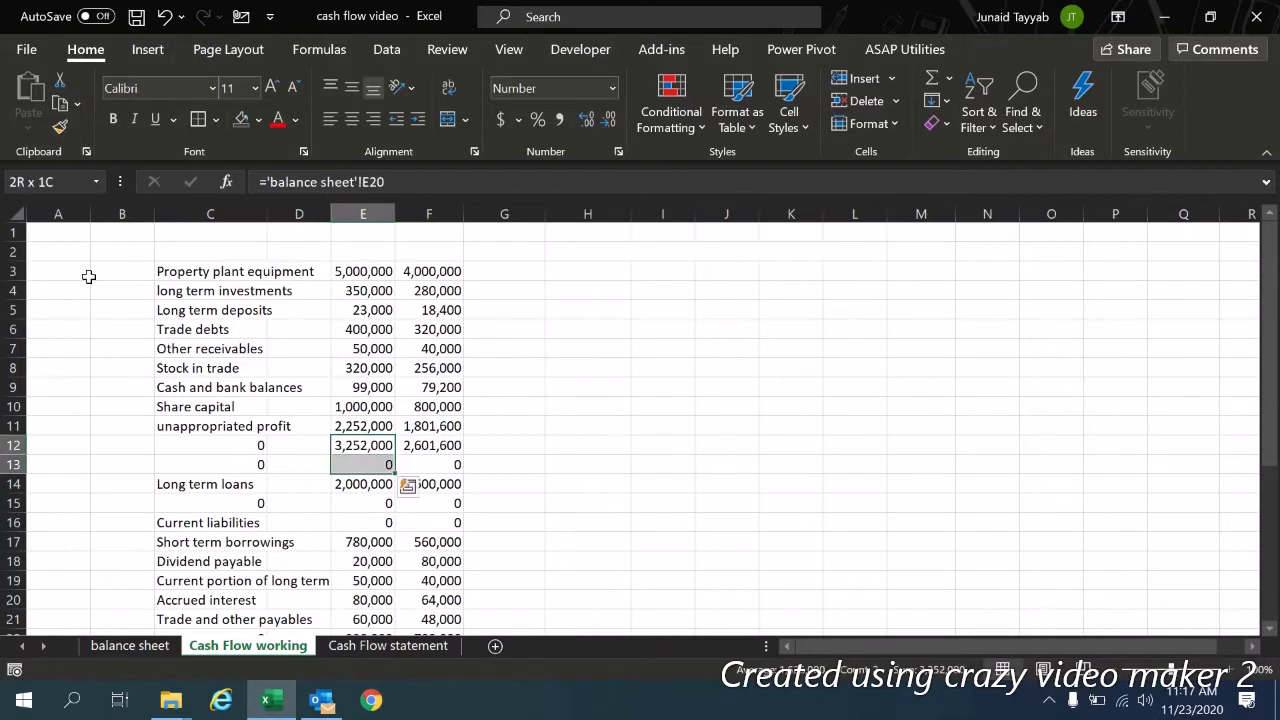
key(shift+space)
key(ctrl+minus)
Step: Delete rows 13 and 14, holding the blank line and the Current liabilities heading
key(Down)
key(shift+Down)
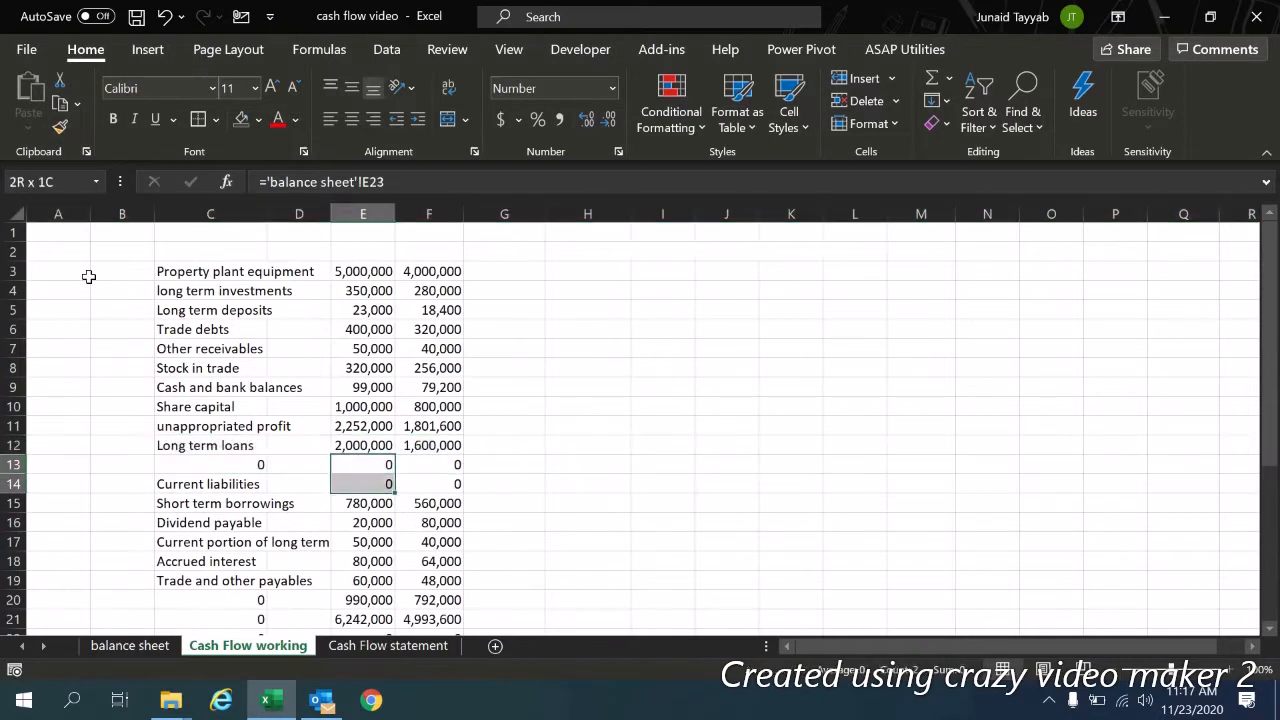
key(shift+space)
key(ctrl+minus)
Step: Delete rows 18 to 24 below Trade and other payables, including the totals and the Difference line
key(Down)
key(Down)
key(Down)
key(Down)
key(Down)
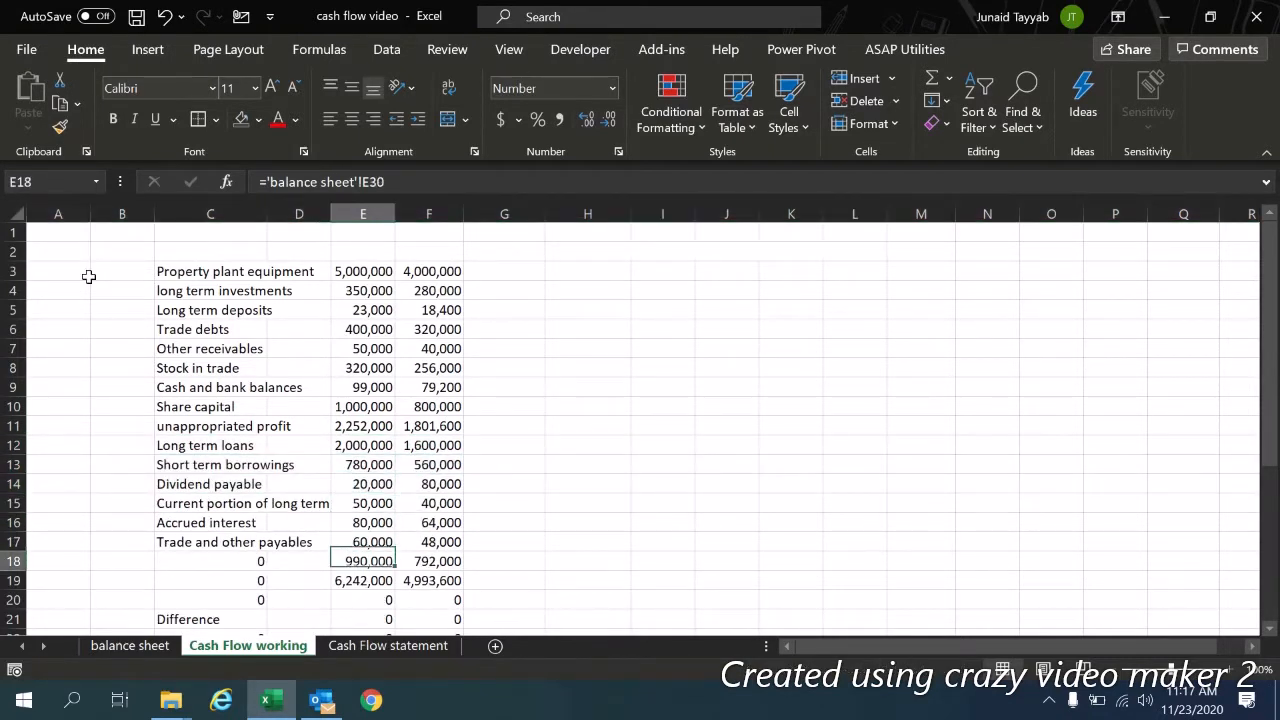
key(shift+Down)
key(shift+Down)
key(shift+Down)
key(shift+Down)
key(shift+Down)
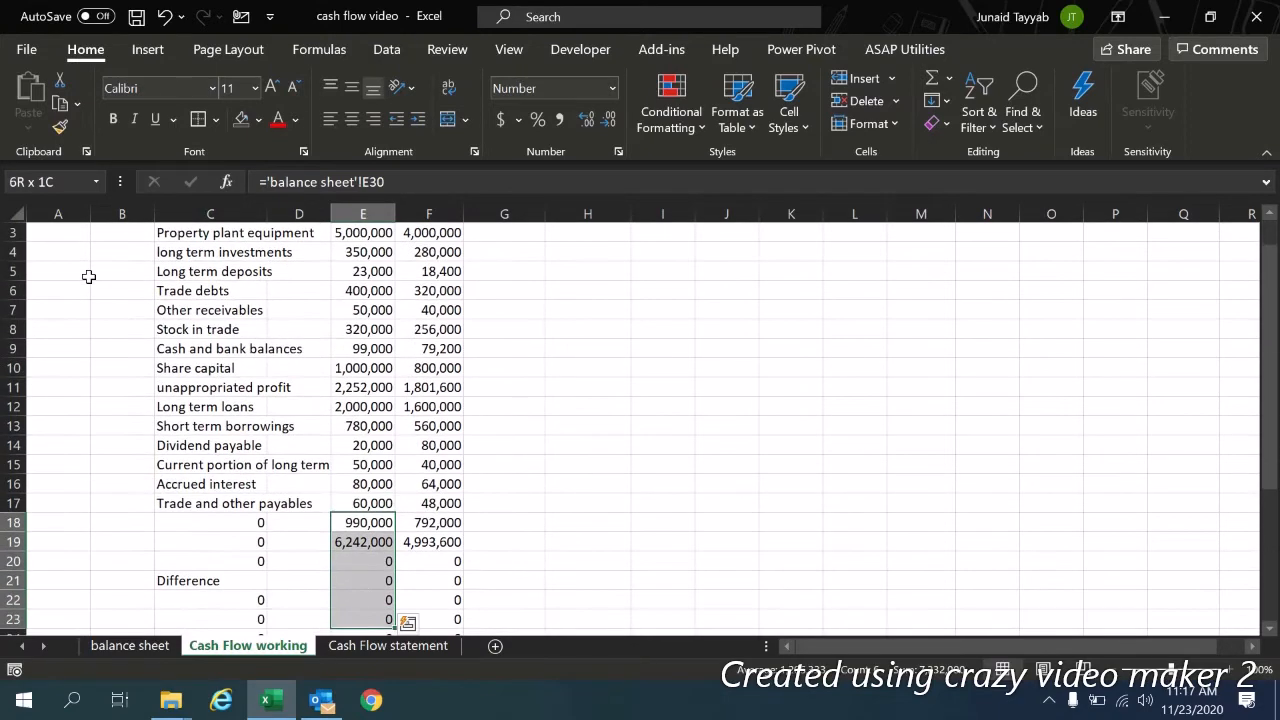
key(shift+Down)
key(shift+space)
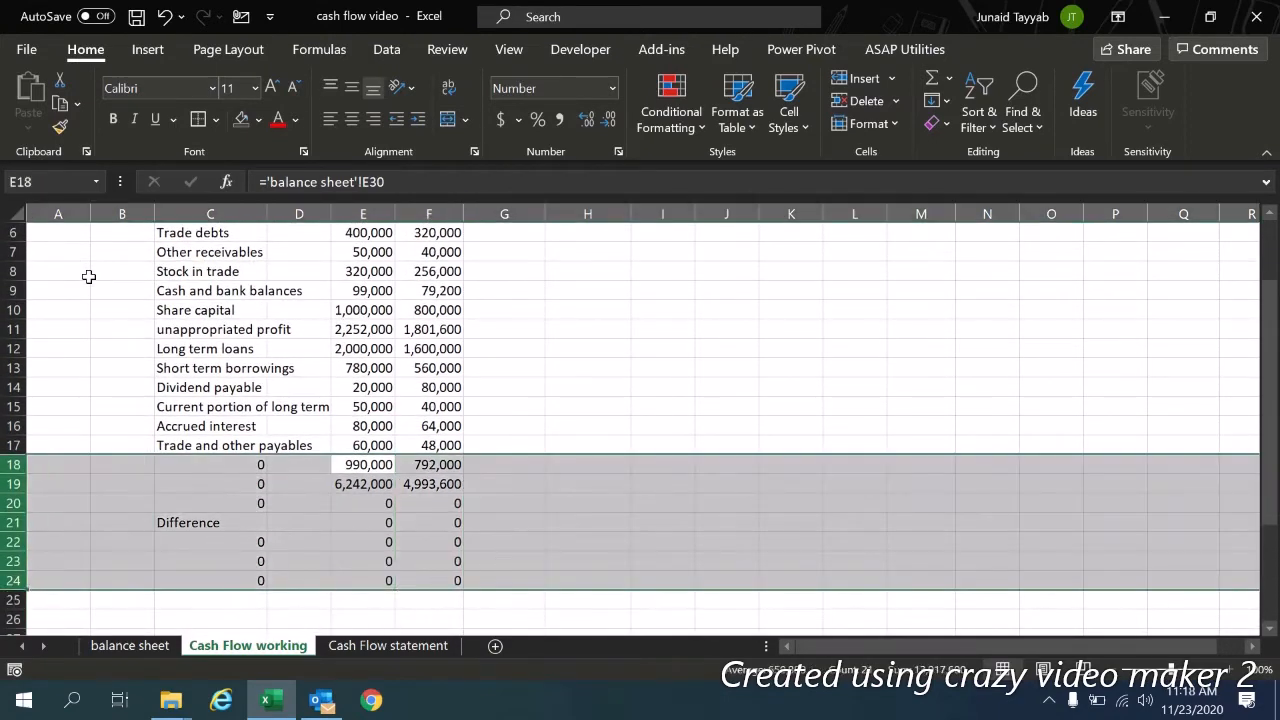
key(ctrl+minus)
Step: Enter the bold year headings 2020 in E2 and 2019 in F2 above the amounts
key(Up)
key(Up)
key(Up)
key(Up)
key(Up)
key(Up)
key(Up)
key(Up)
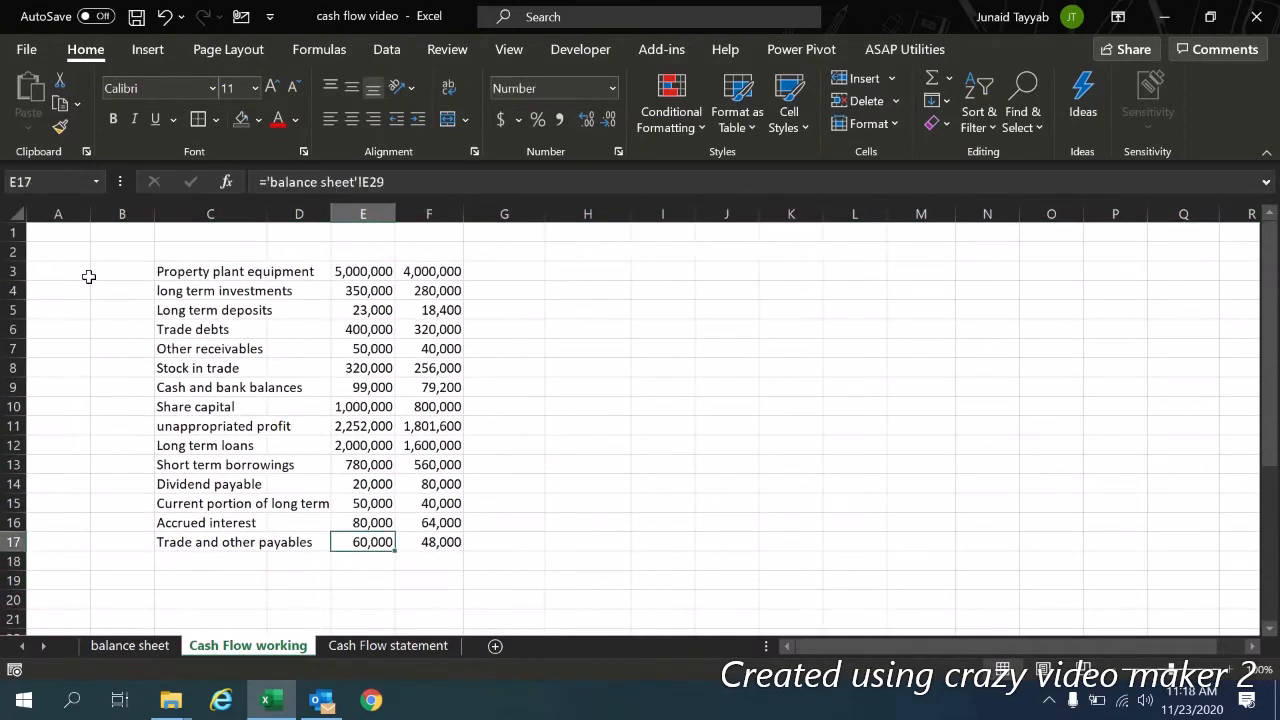
key(Up)
key(Up)
key(Up)
key(Up)
key(Up)
key(Up)
key(Up)
key(Up)
key(ctrl+b)
text(2020)
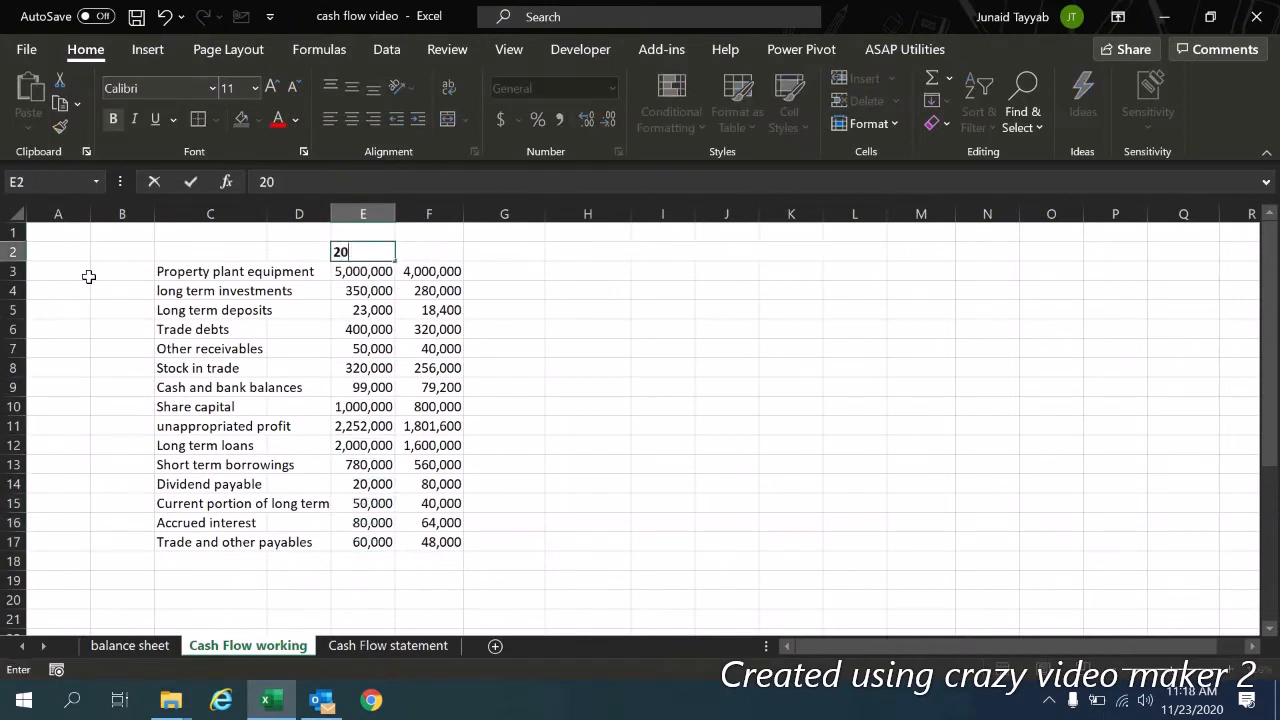
key(Tab)
text(201)
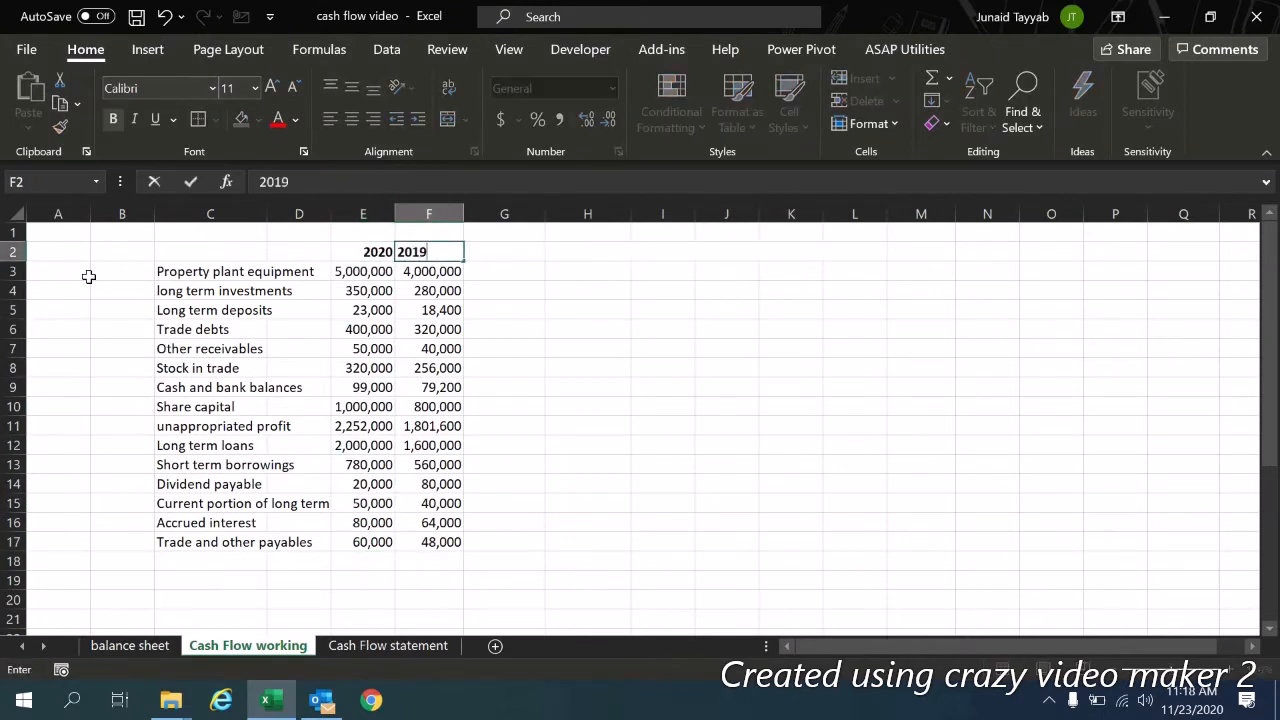
key(Tab)
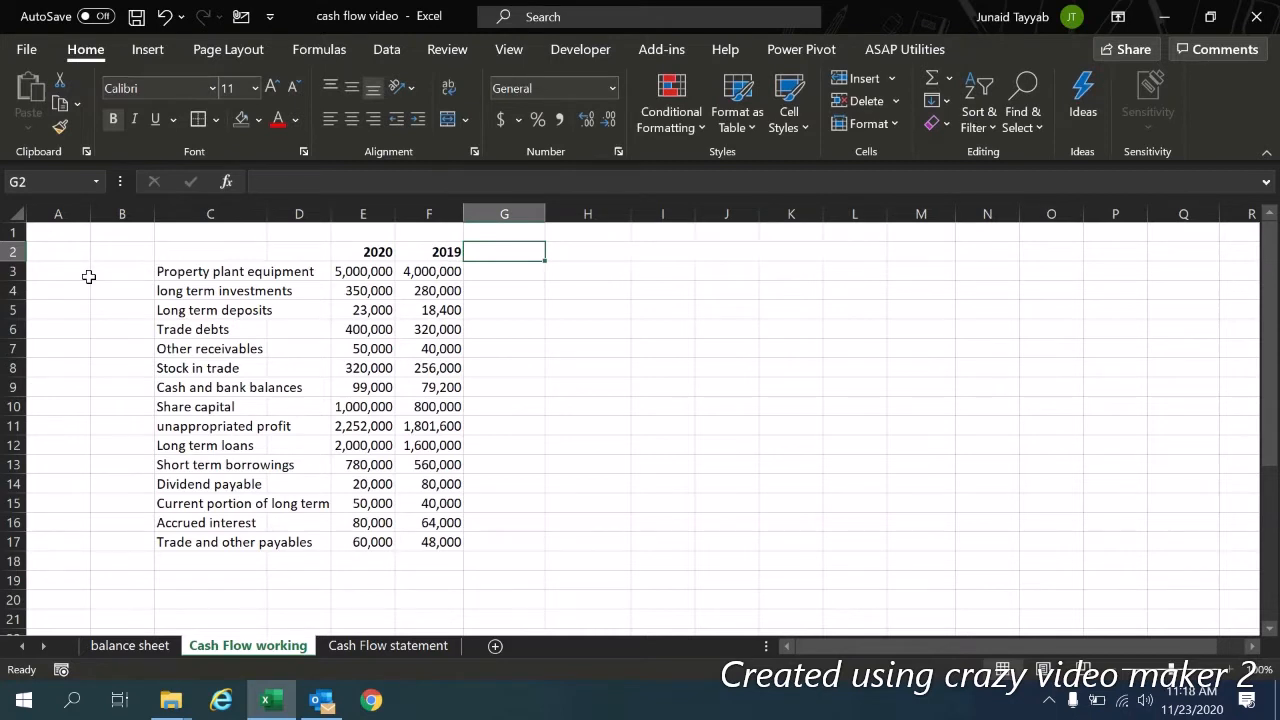
Step: Enter the column heading Difference in G2 beside the 2019 heading
text(Difference)
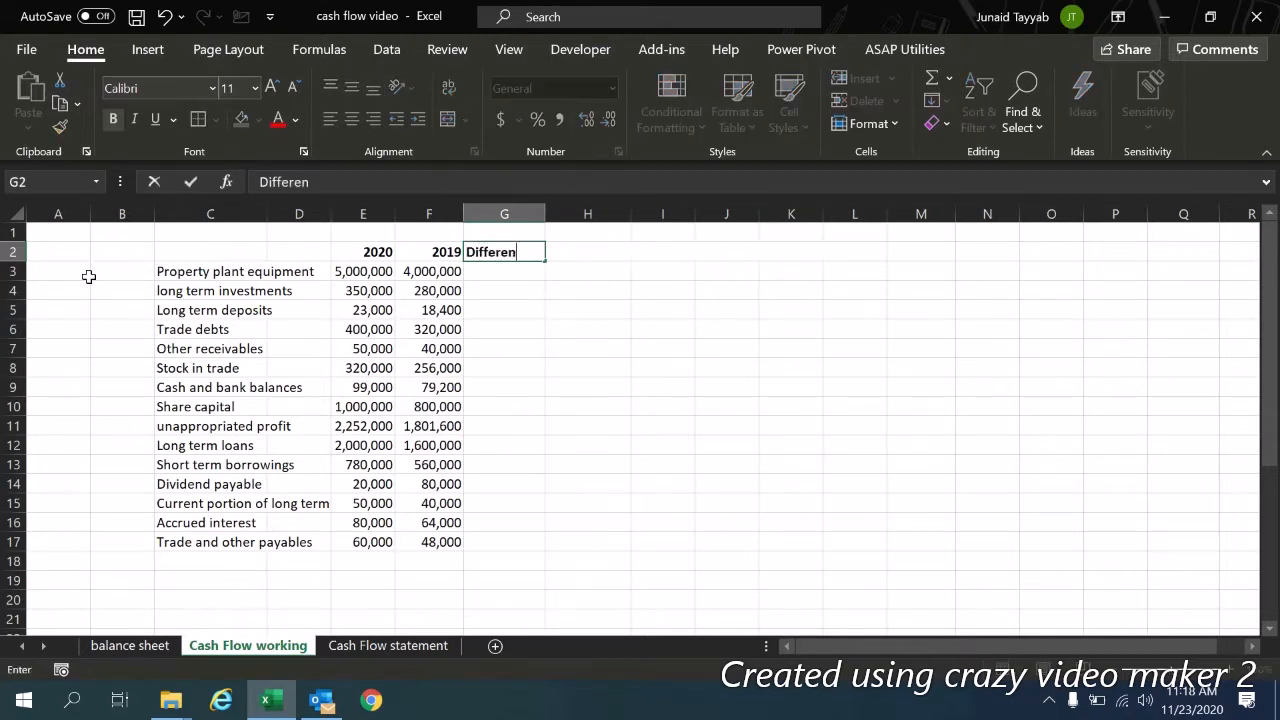
key(Return)
key(Right)
key(Right)
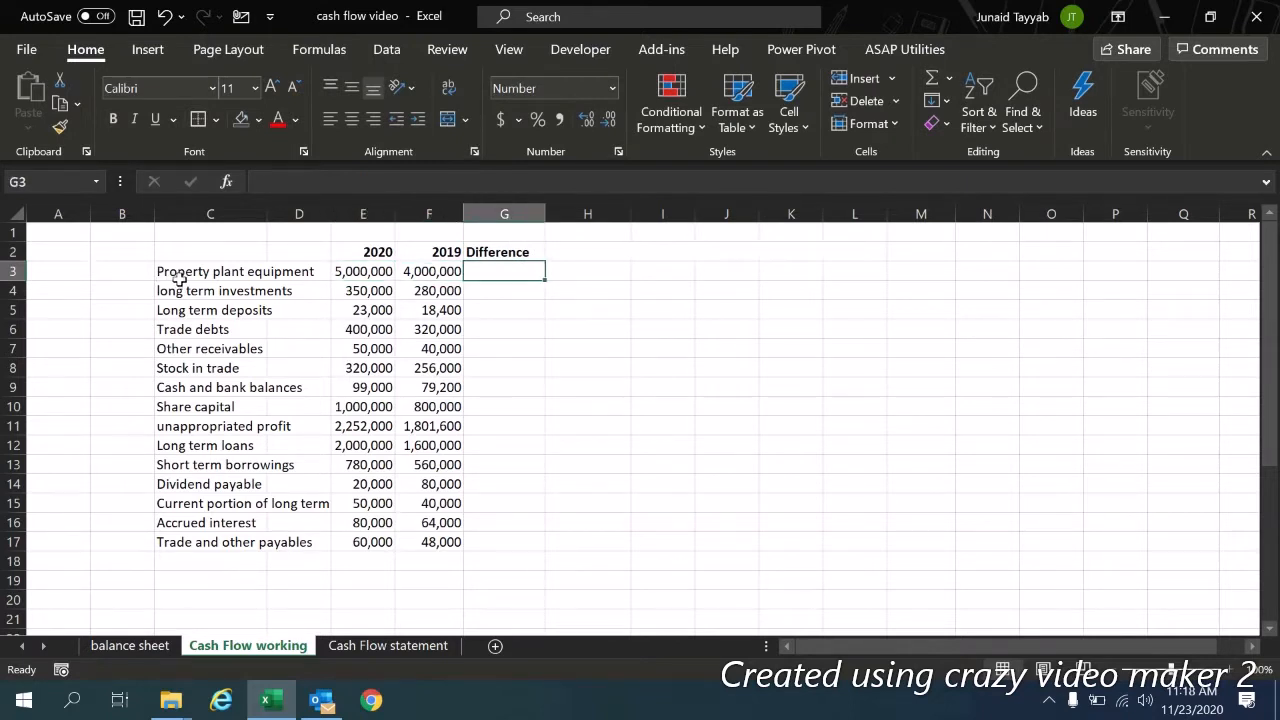
Step: Fill the asset rows C3:F9, Property plant equipment through Cash and bank balances, with light orange
drag(185, 272, 423, 400)
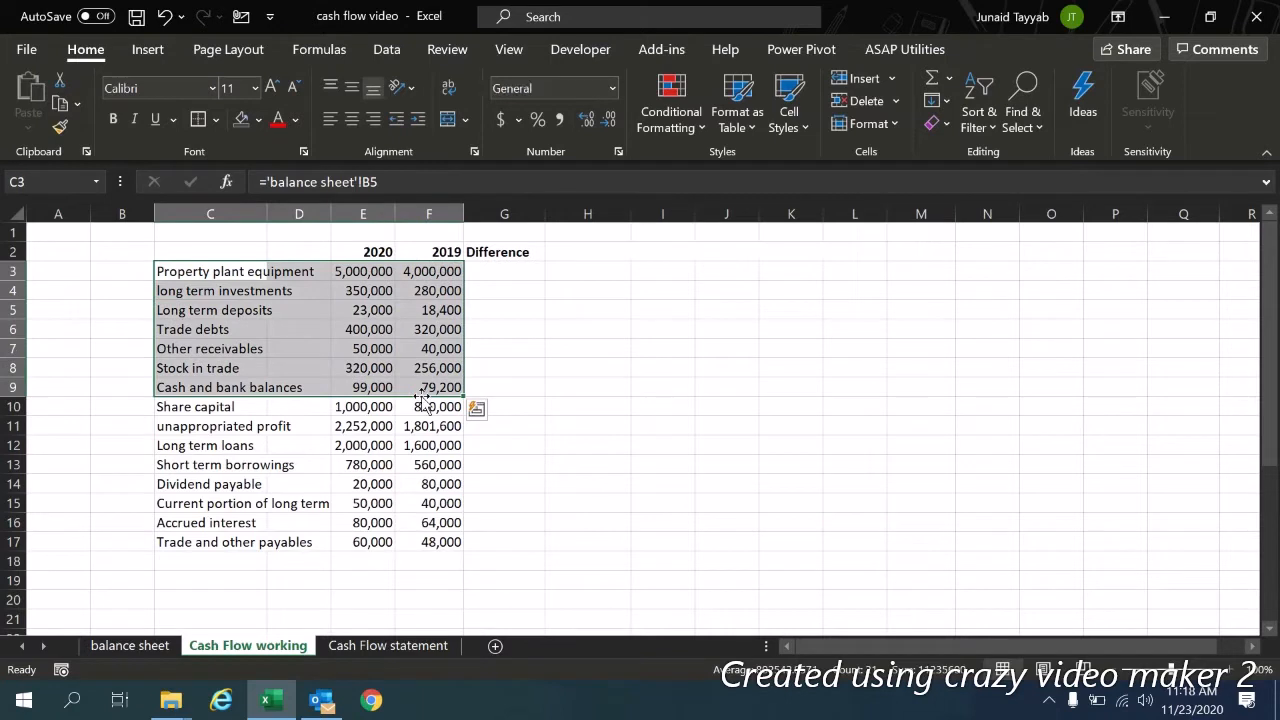
click(259, 121)
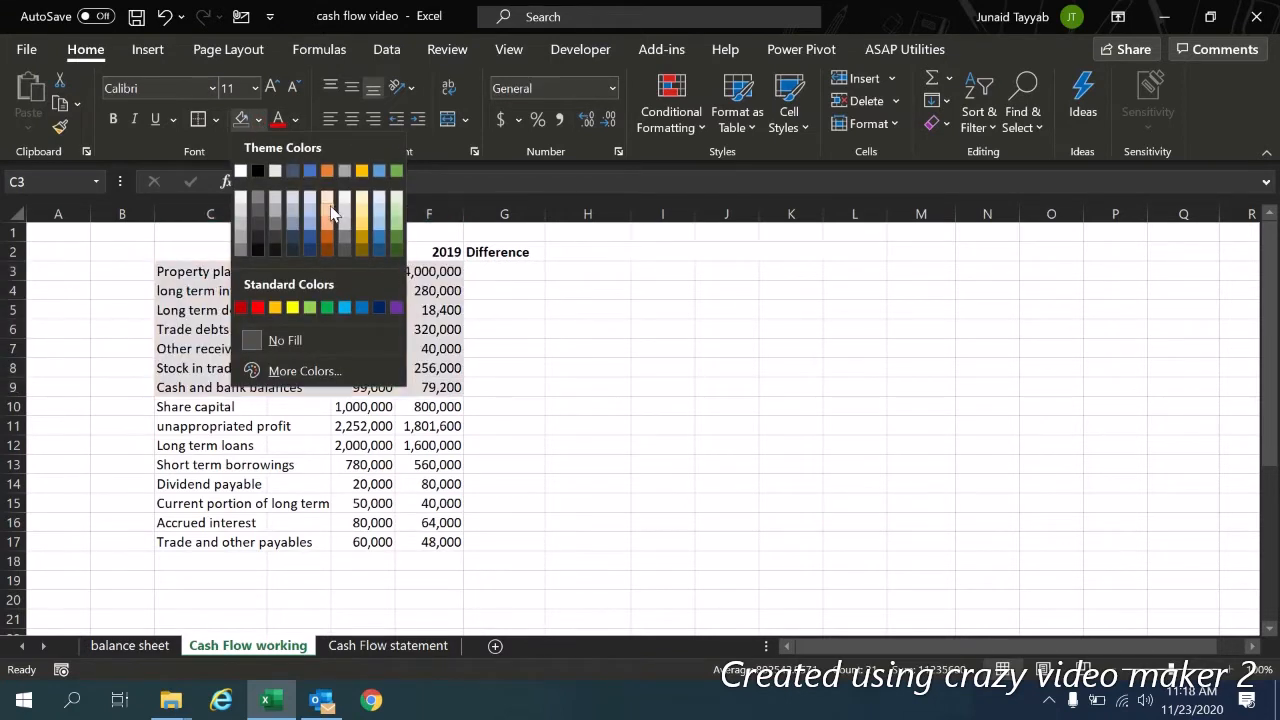
click(325, 211)
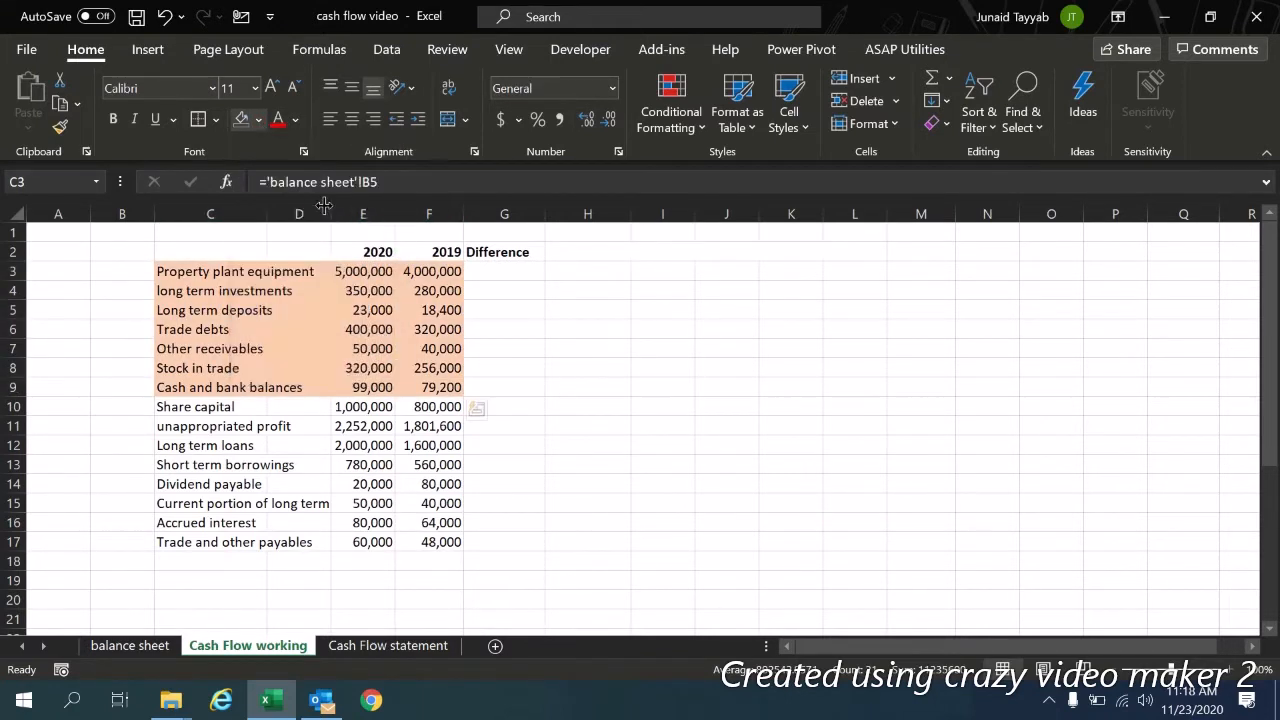
Step: Enter the formula =F3-E3 in G3 as the Difference for Property plant equipment
click(513, 278)
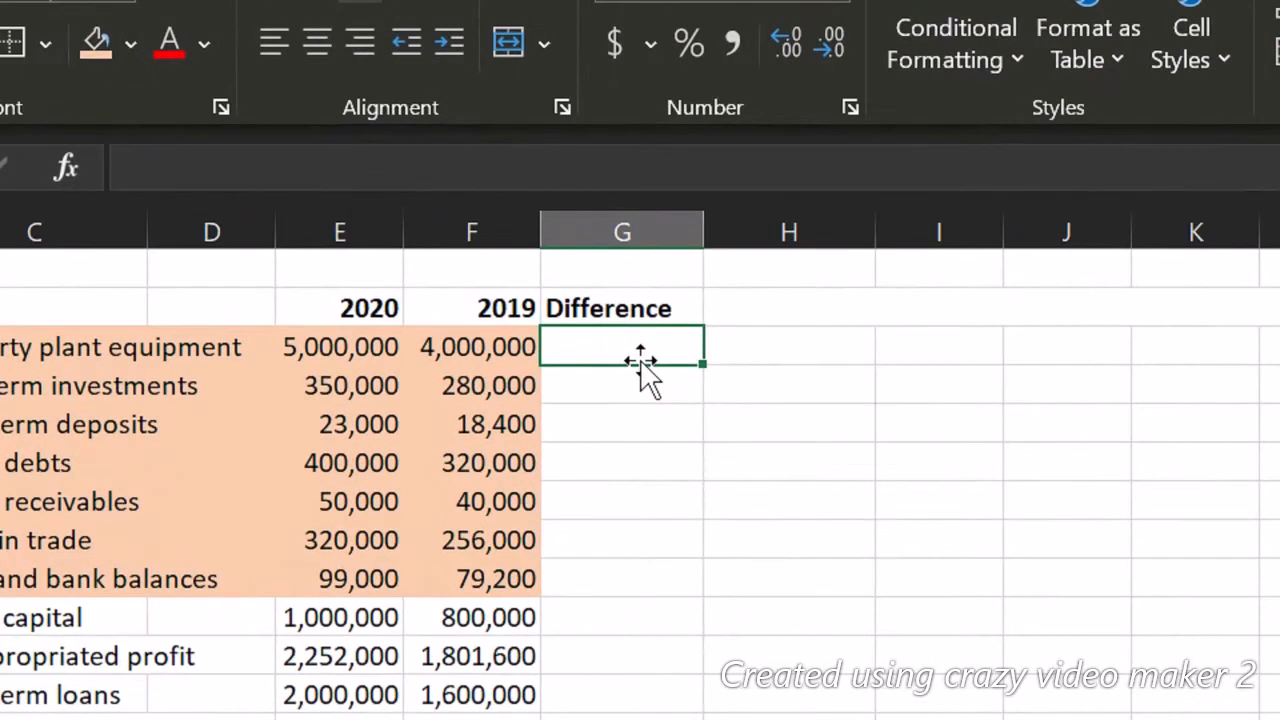
text(=)
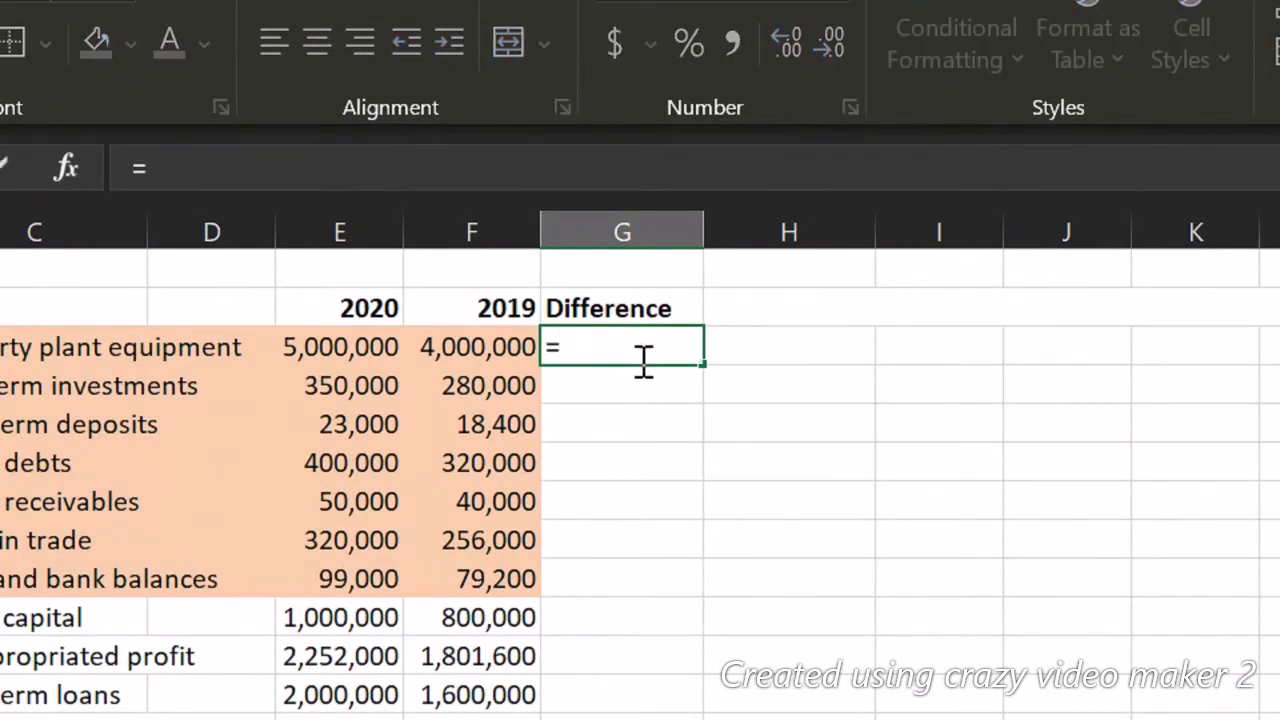
key(Left)
text(-)
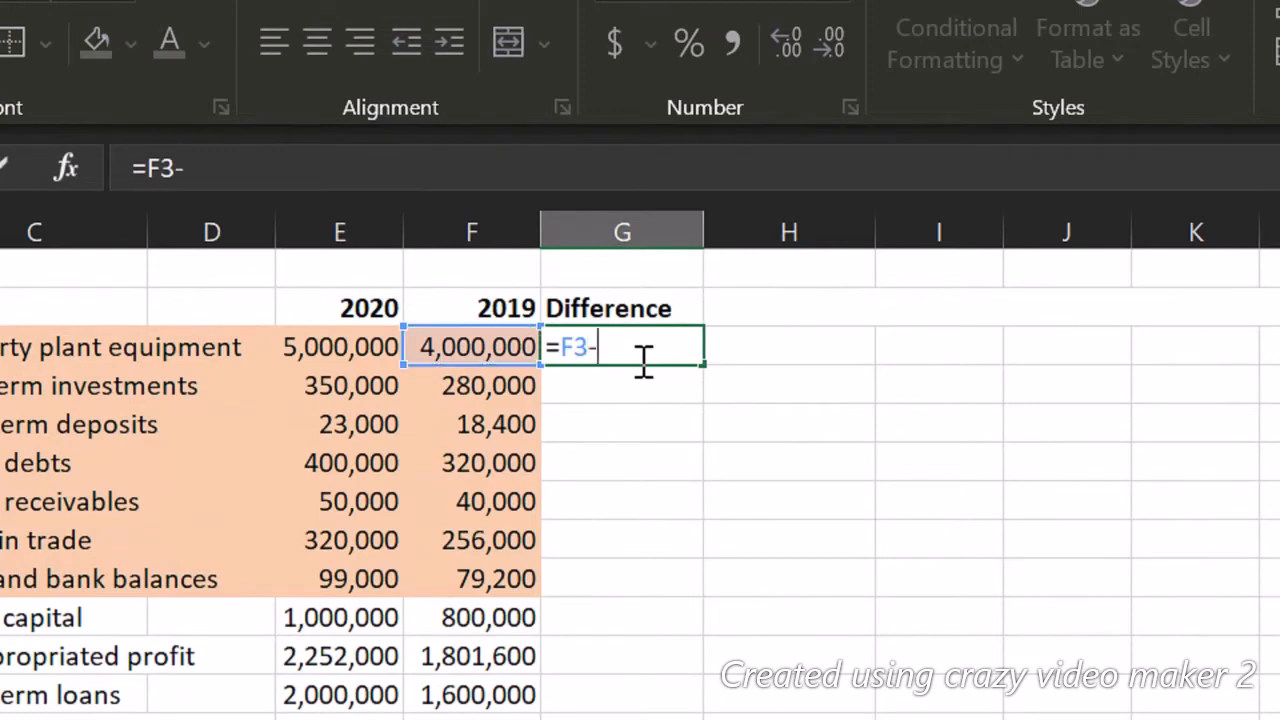
key(Left)
key(Left)
key(Return)
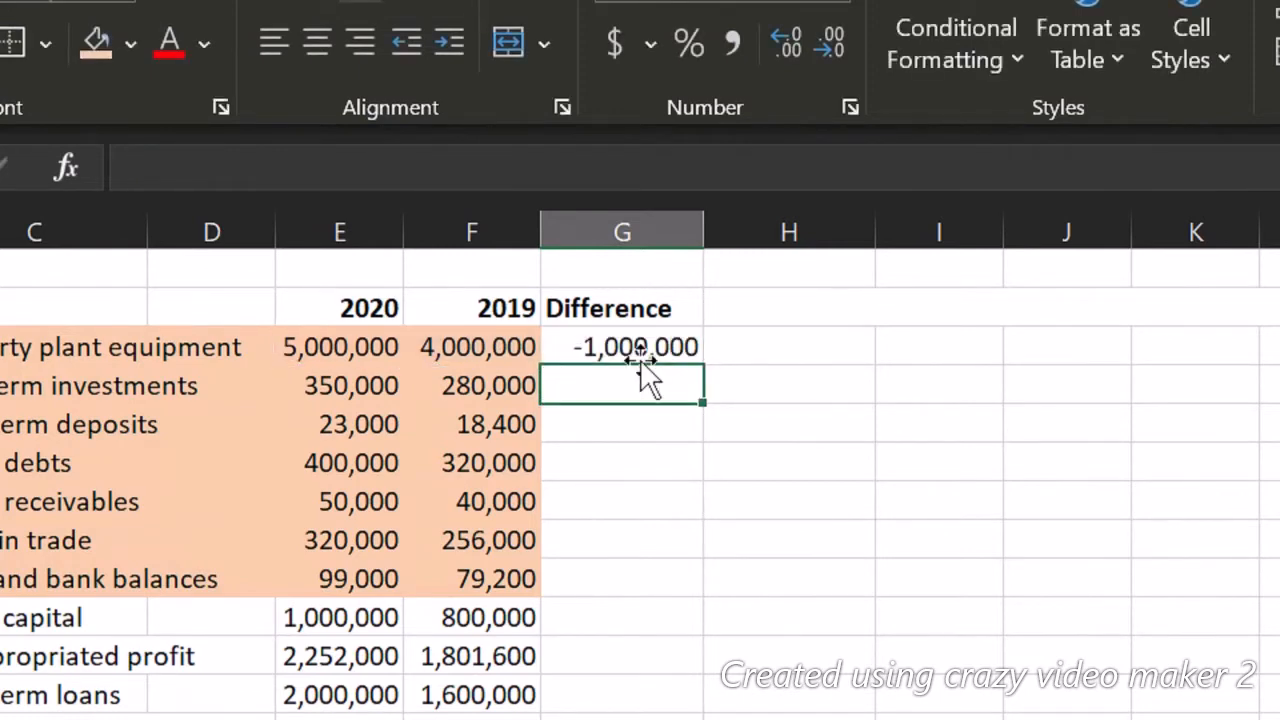
Step: Copy the G3 difference formula down to G4:G9 for the remaining asset rows
key(Up)
key(ctrl+c)
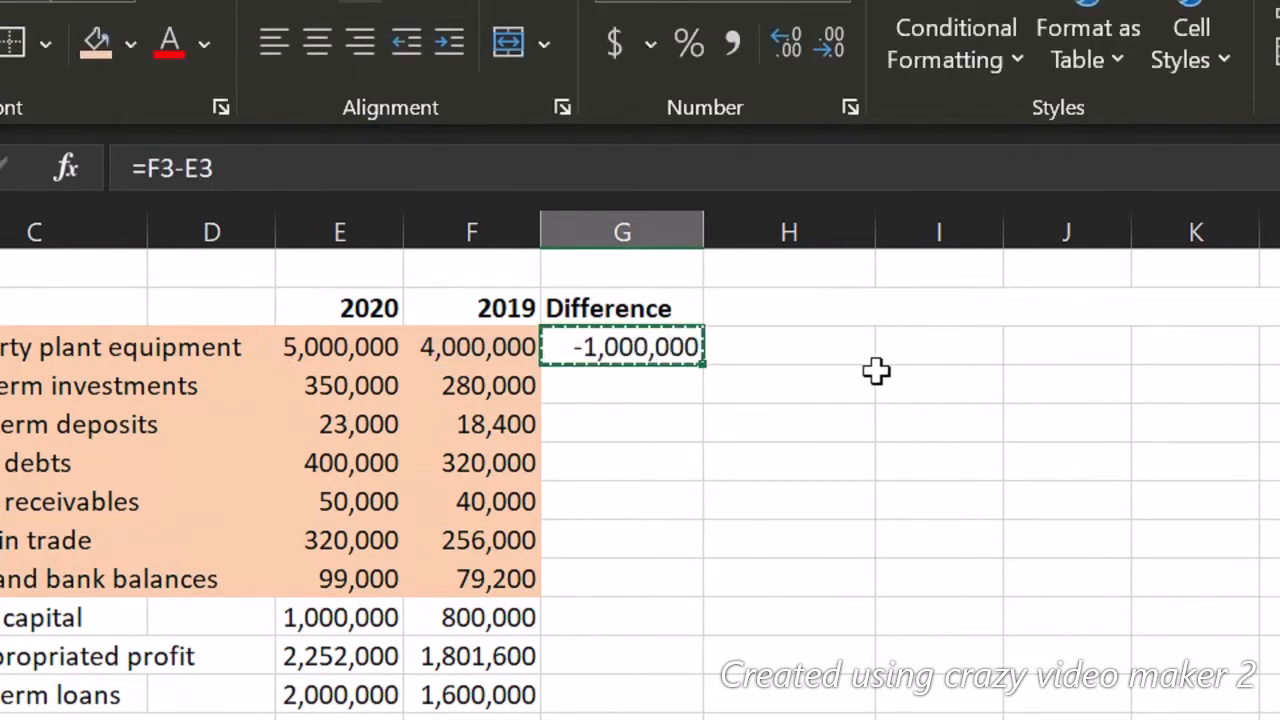
key(Down)
key(shift+Down)
key(shift+Down)
key(shift+Down)
key(shift+Down)
key(shift+Down)
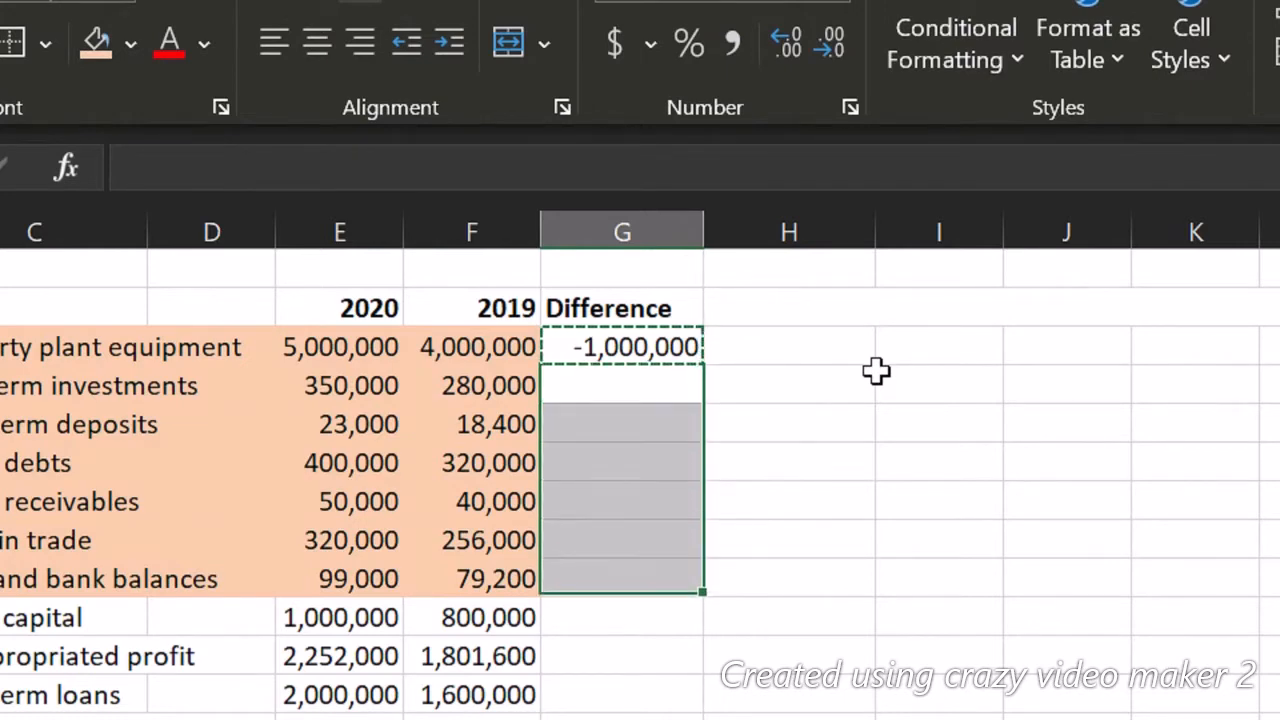
key(ctrl+v)
key(Escape)
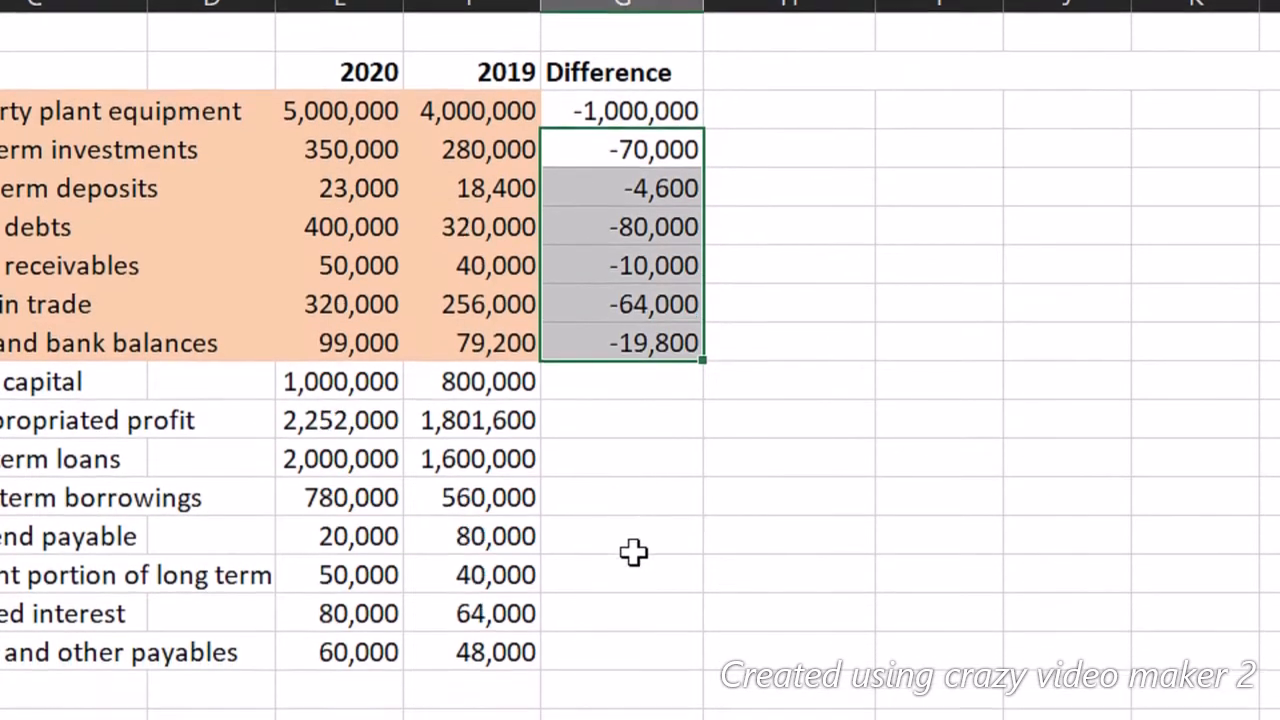
click(614, 384)
key(Left)
key(Left)
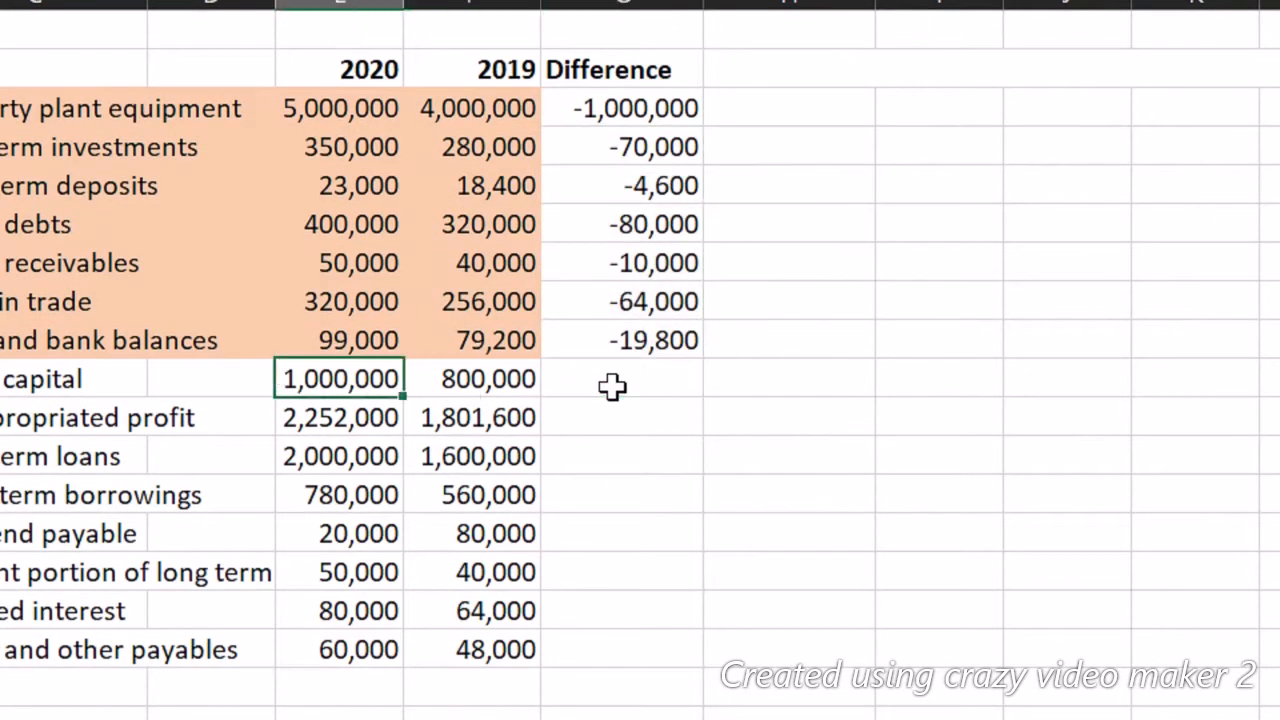
key(Left)
key(Left)
key(Left)
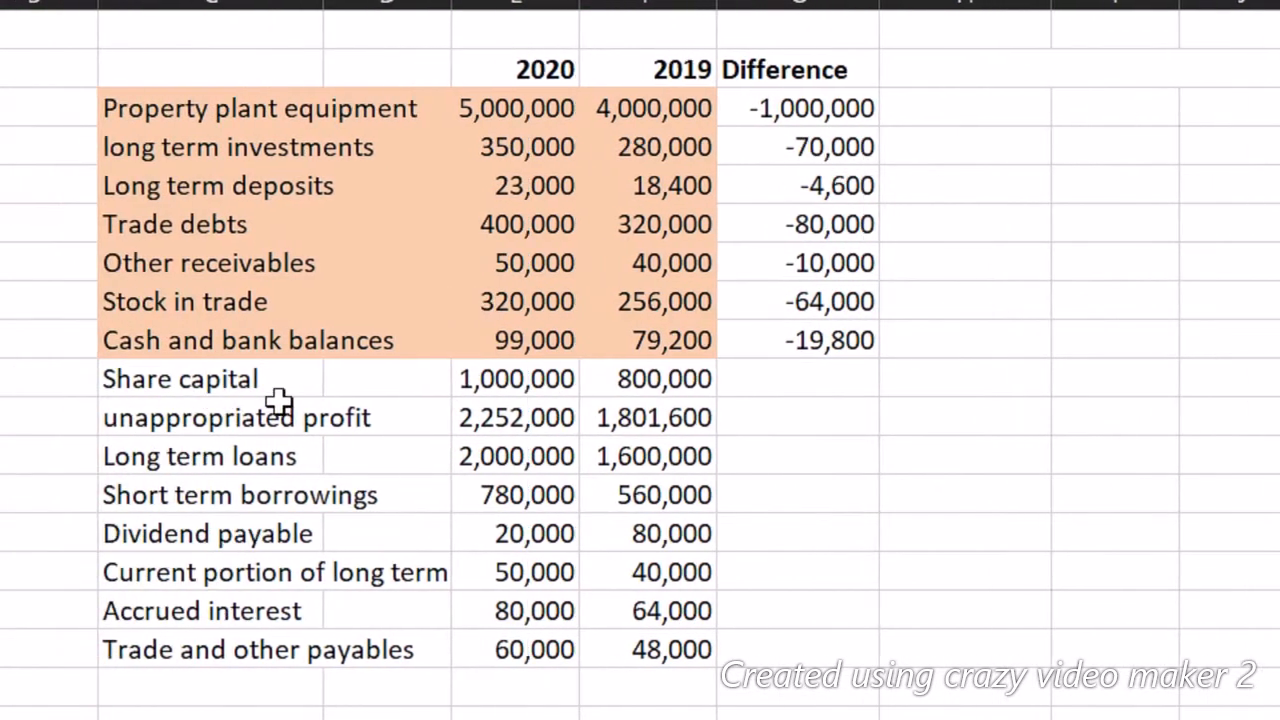
Step: Enter the formula =E10-F10 in G10 as the Difference for Share capital
click(803, 405)
key(Up)
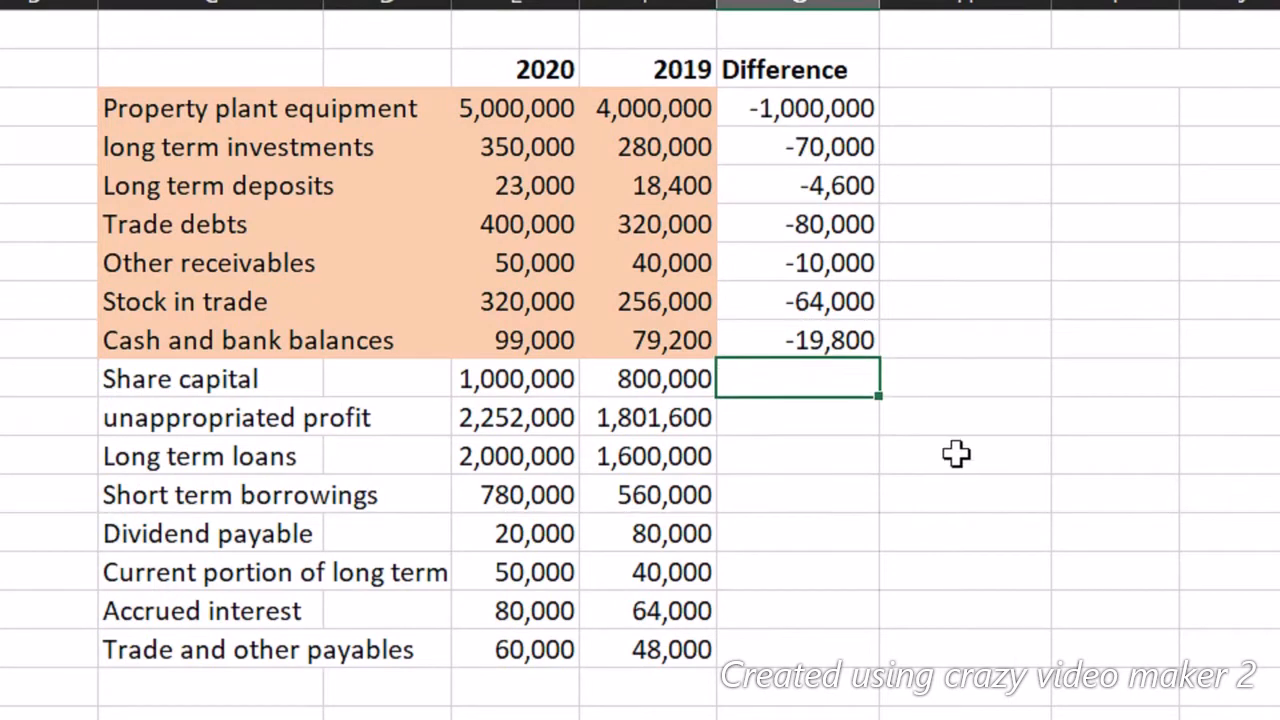
text(=)
key(Left)
key(Left)
text(-)
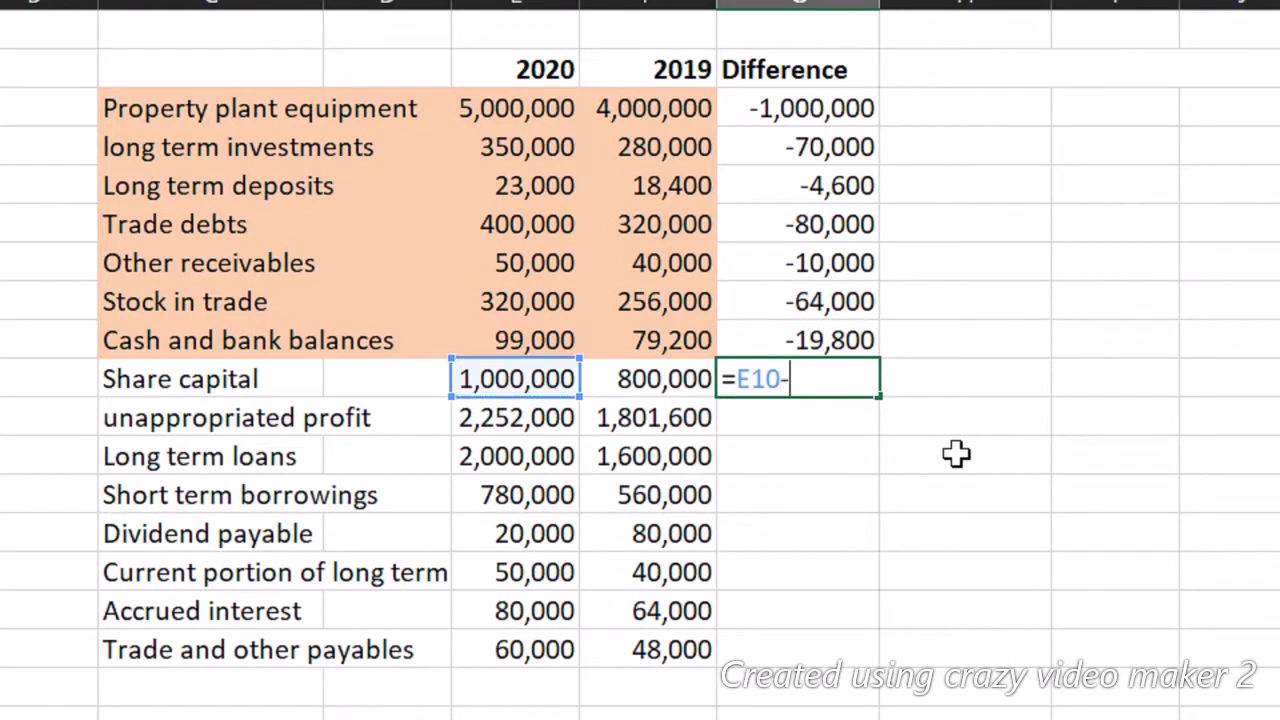
key(Left)
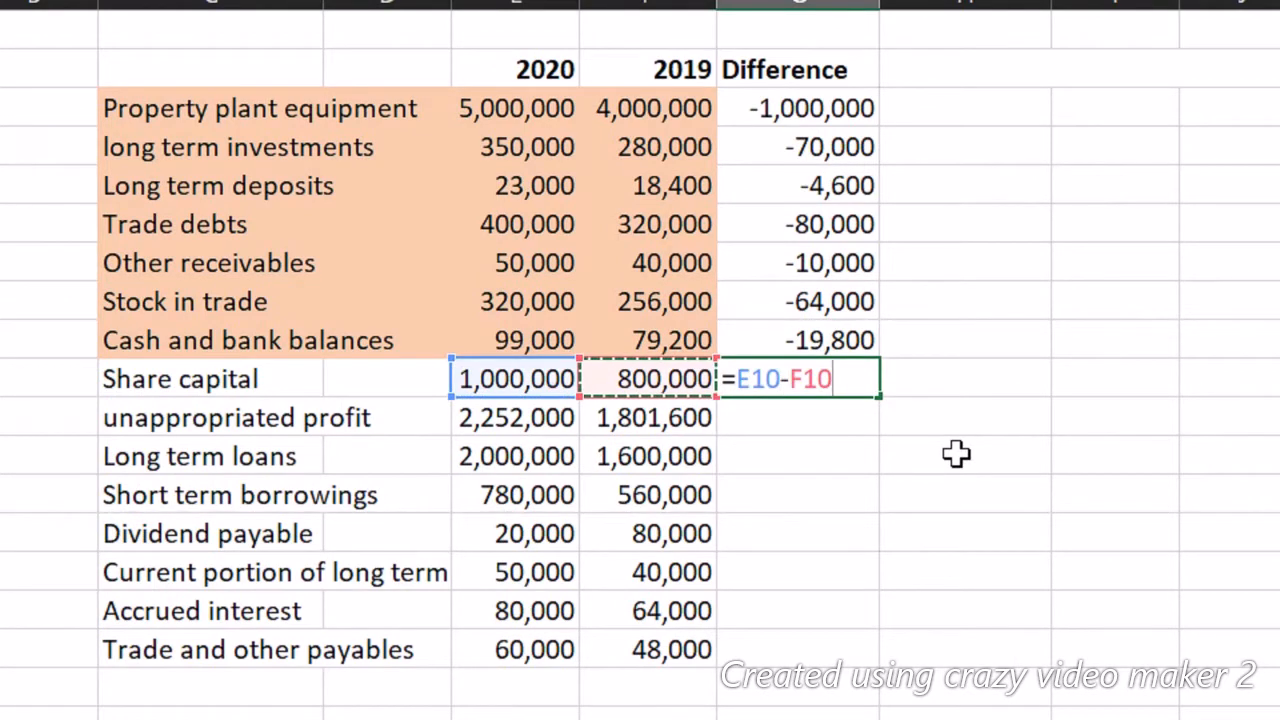
key(Return)
Step: Copy the G10 difference formula down to G11:G17, unappropriated profit through Trade and other payables
key(Up)
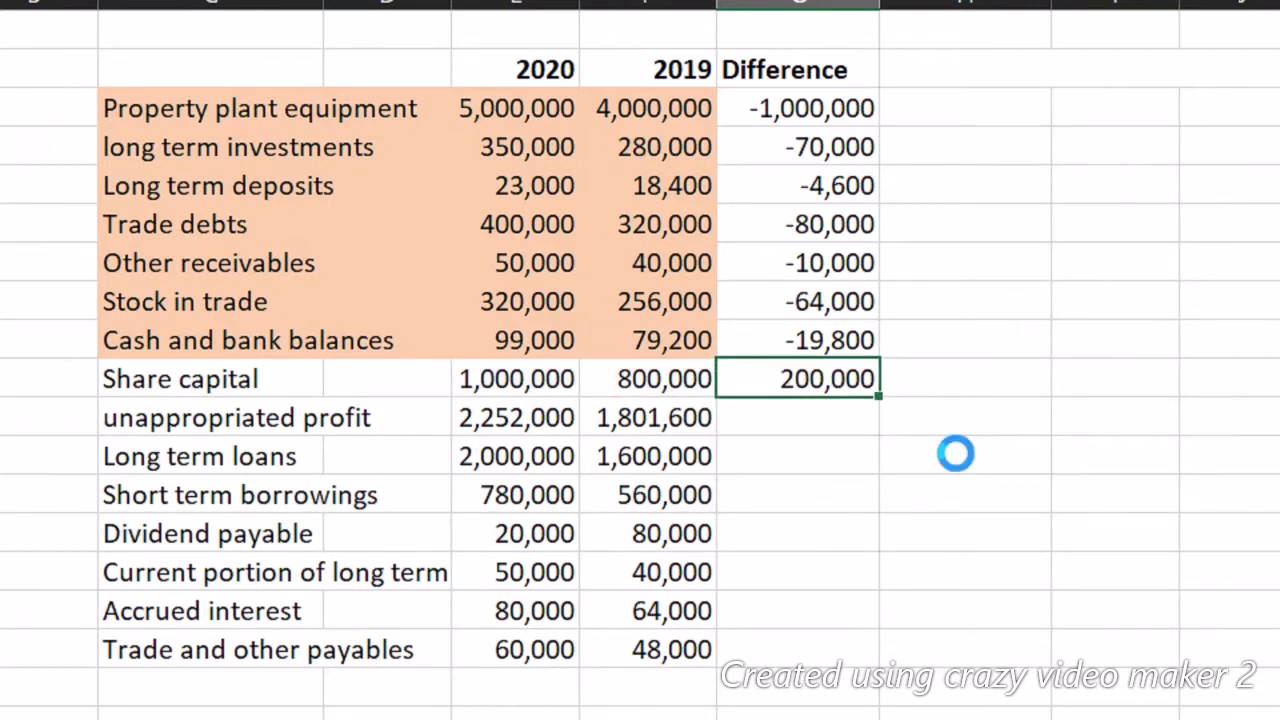
key(ctrl+c)
key(Down)
key(shift+Down)
key(shift+Down)
key(shift+Down)
key(shift+Down)
key(shift+Down)
key(shift+Down)
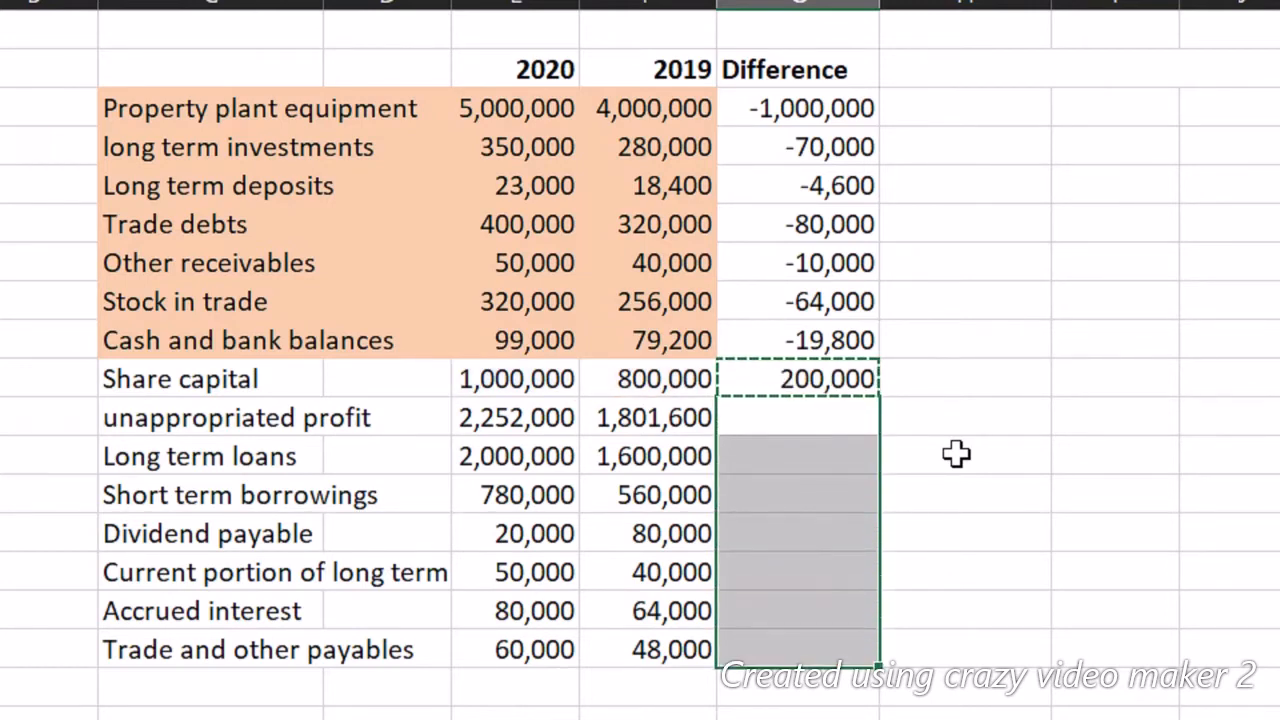
key(ctrl+v)
key(Escape)
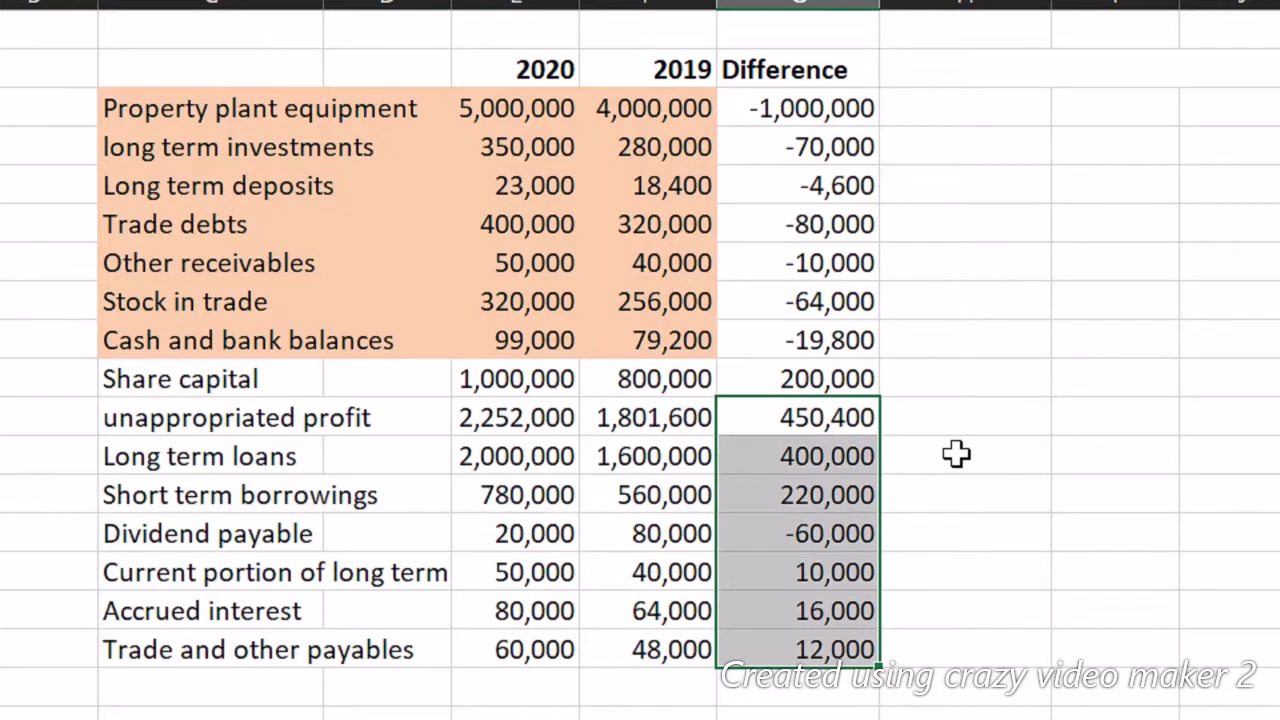
Step: Total the Difference column in G18 with a SUM of G3:G17
key(Down)
key(Down)
key(Down)
key(Down)
key(Down)
key(Down)
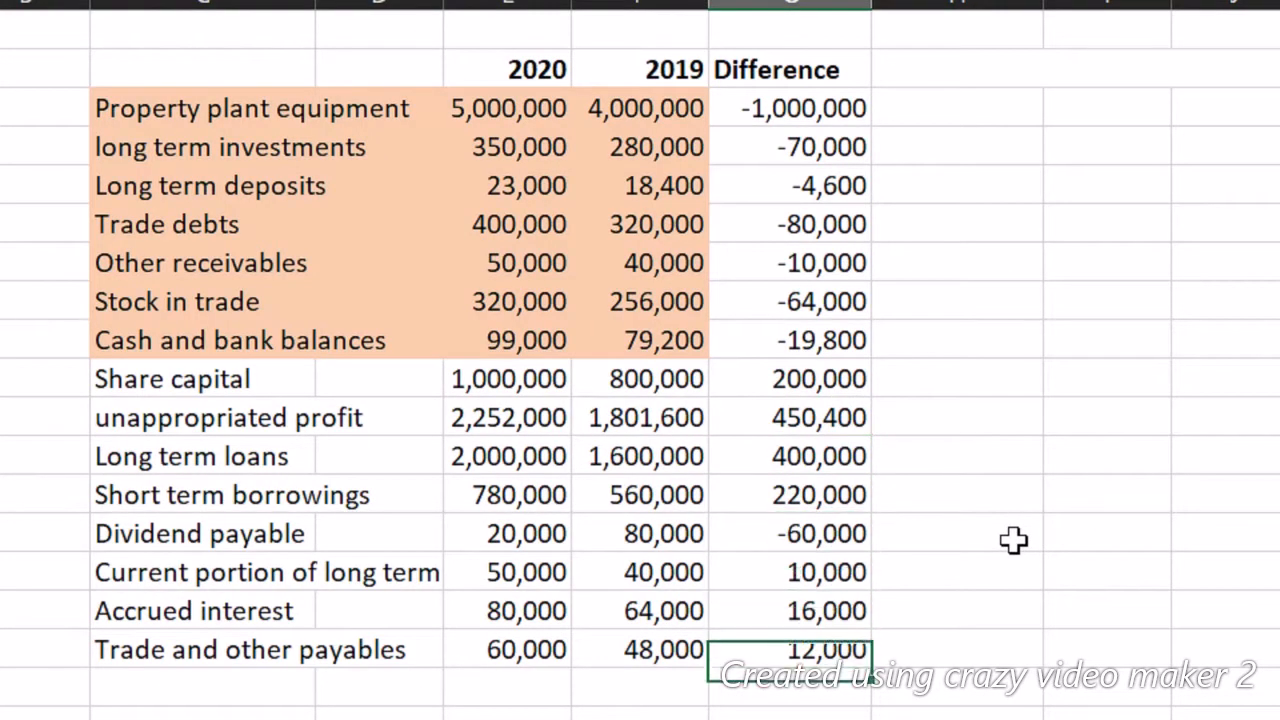
key(Down)
key(alt+equal)
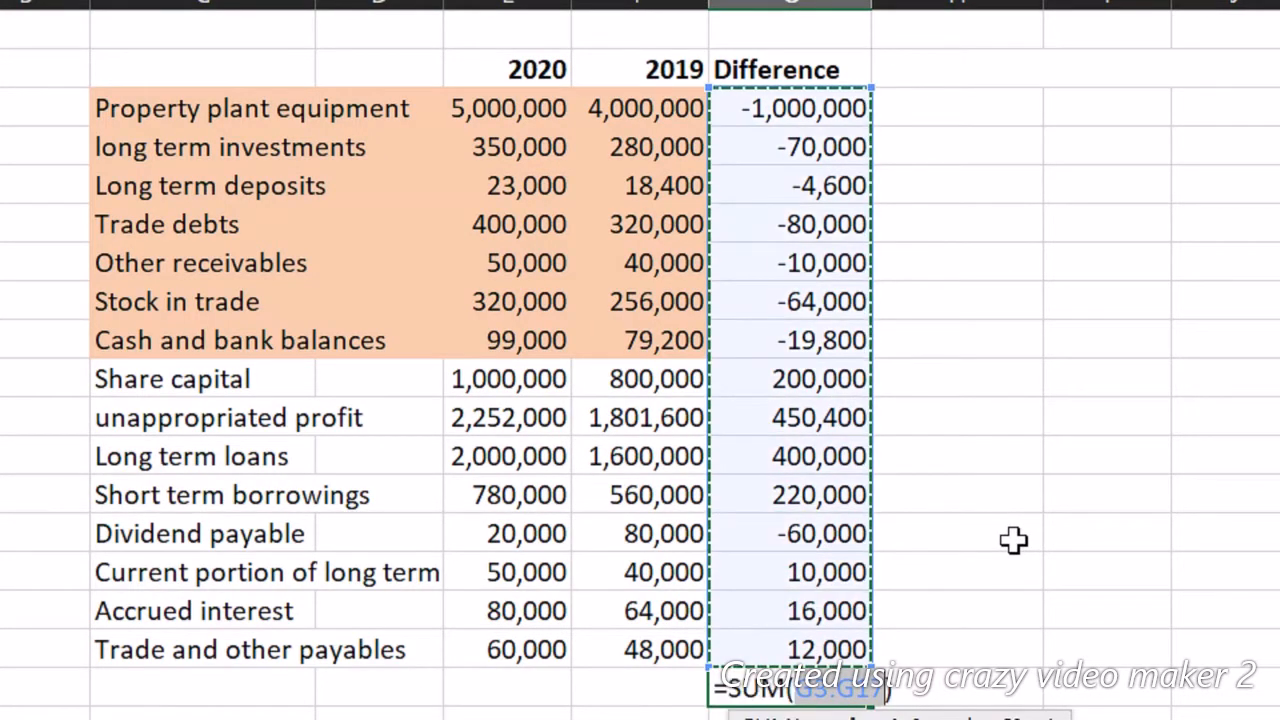
key(Return)
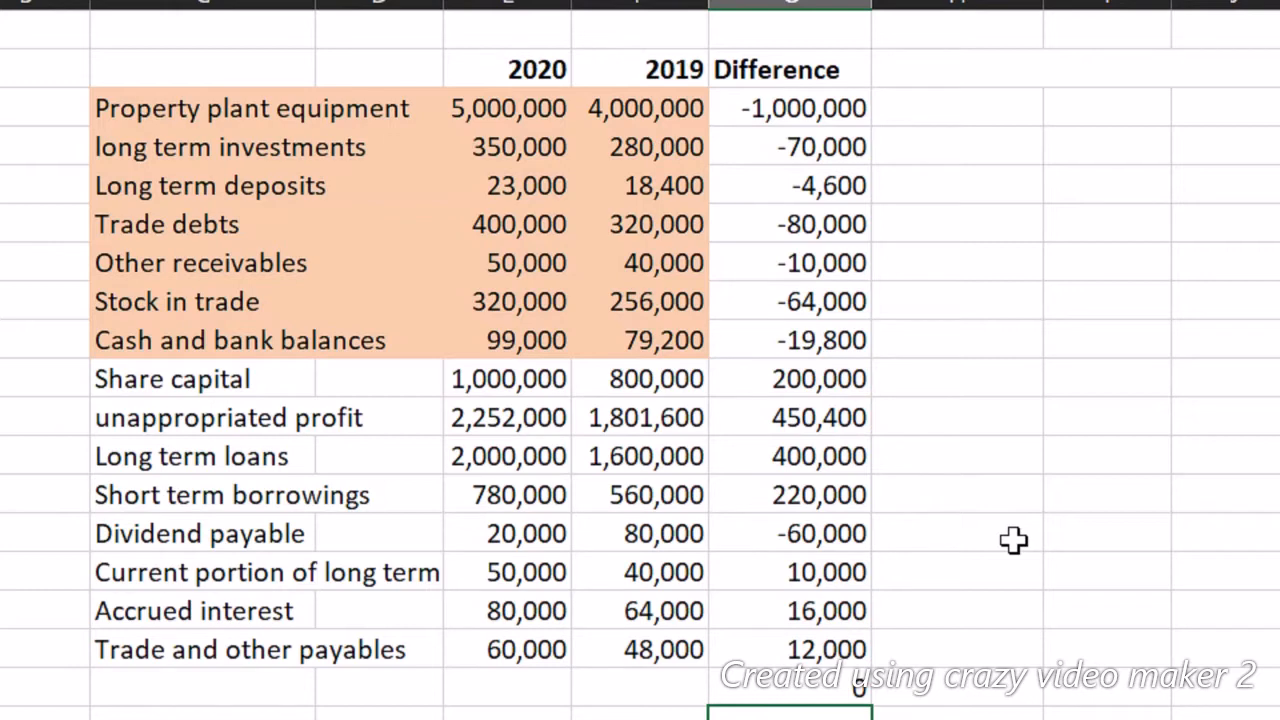
Step: Select the Difference values G3:G17 to review them
key(Up)
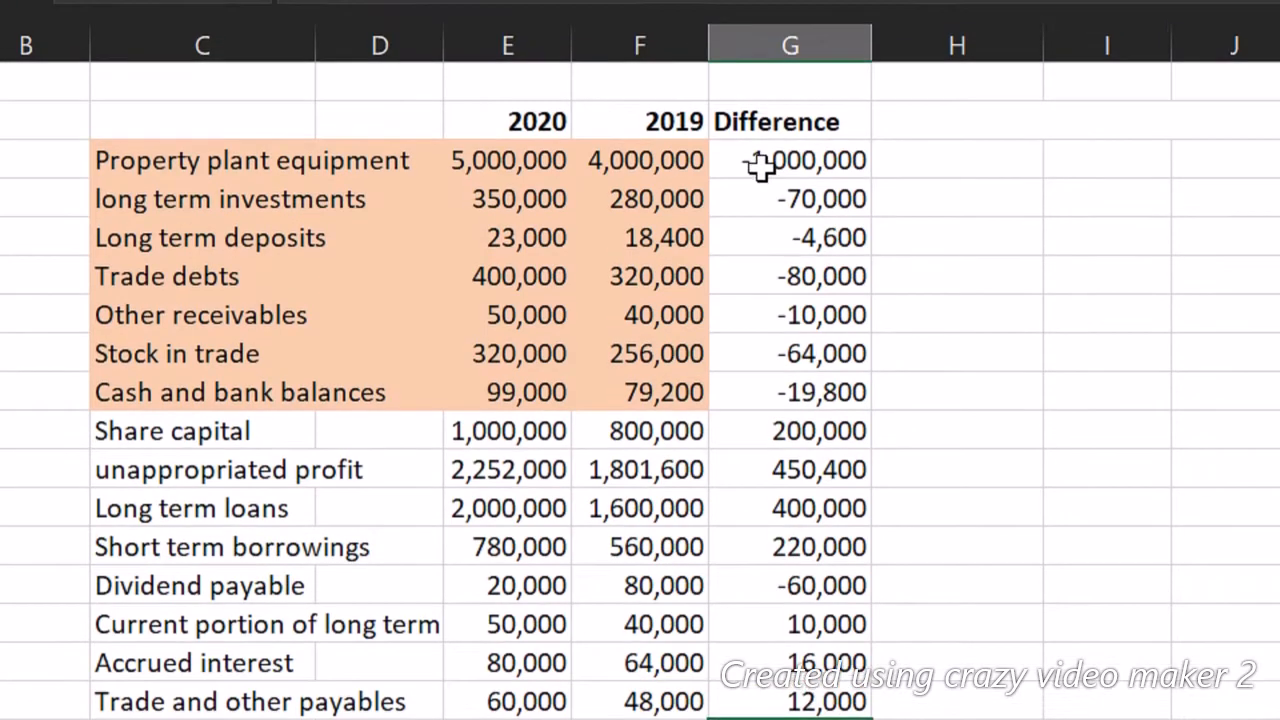
click(760, 131)
drag(760, 178, 777, 713)
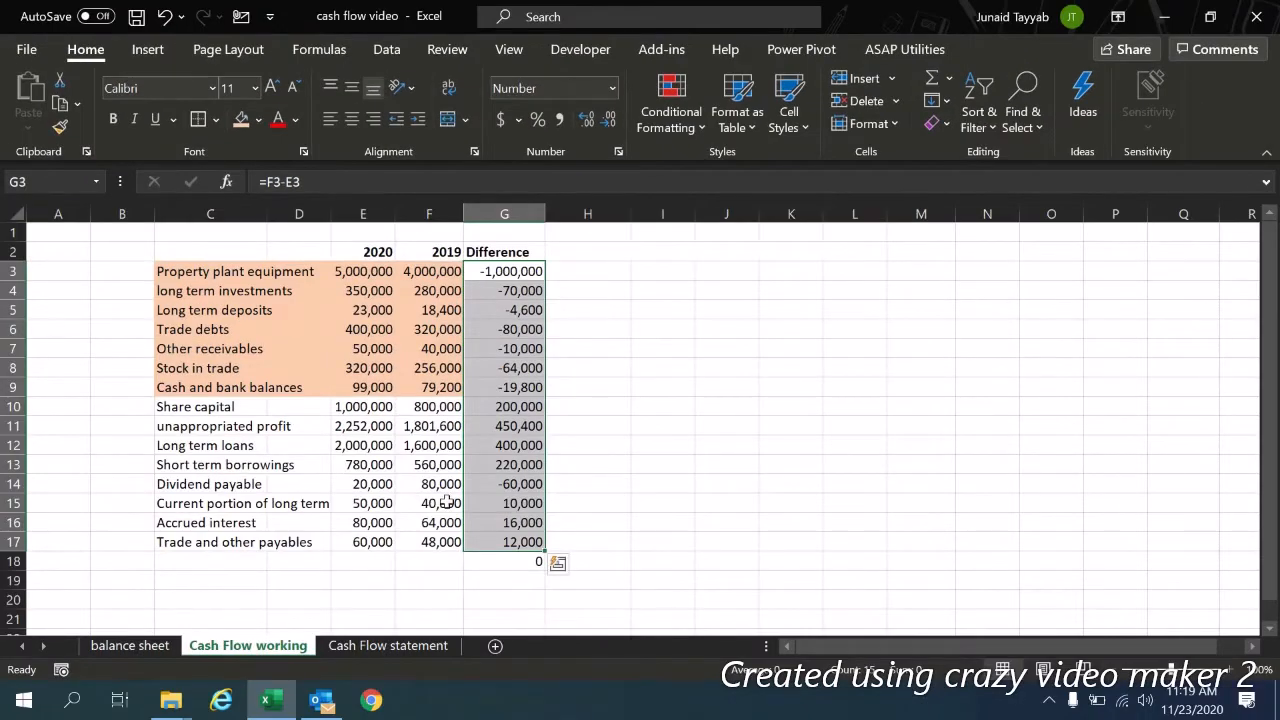
Step: Review the adjustment items Depreciation through Gain on disposal of assets on the Cash Flow statement sheet, and return to the Cash Flow working sheet
key(ctrl+Page_Down)
key(Page_Up)
key(Page_Up)
key(Page_Up)
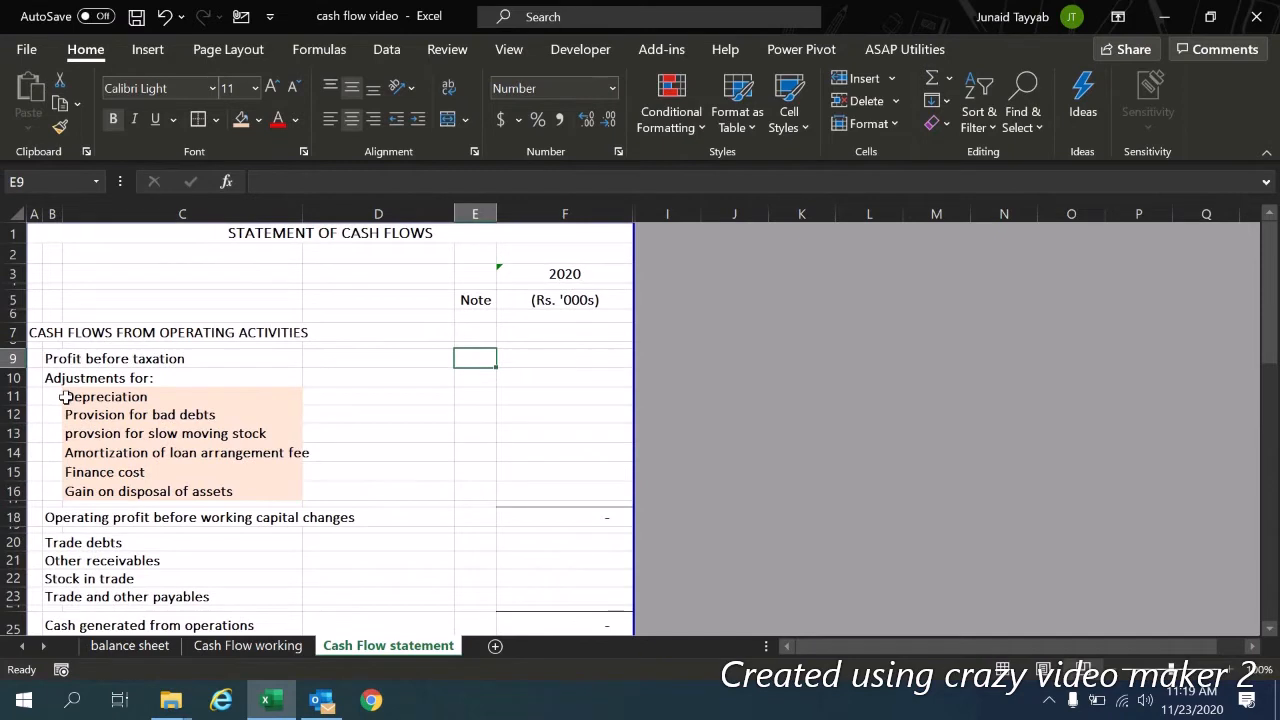
drag(64, 397, 69, 489)
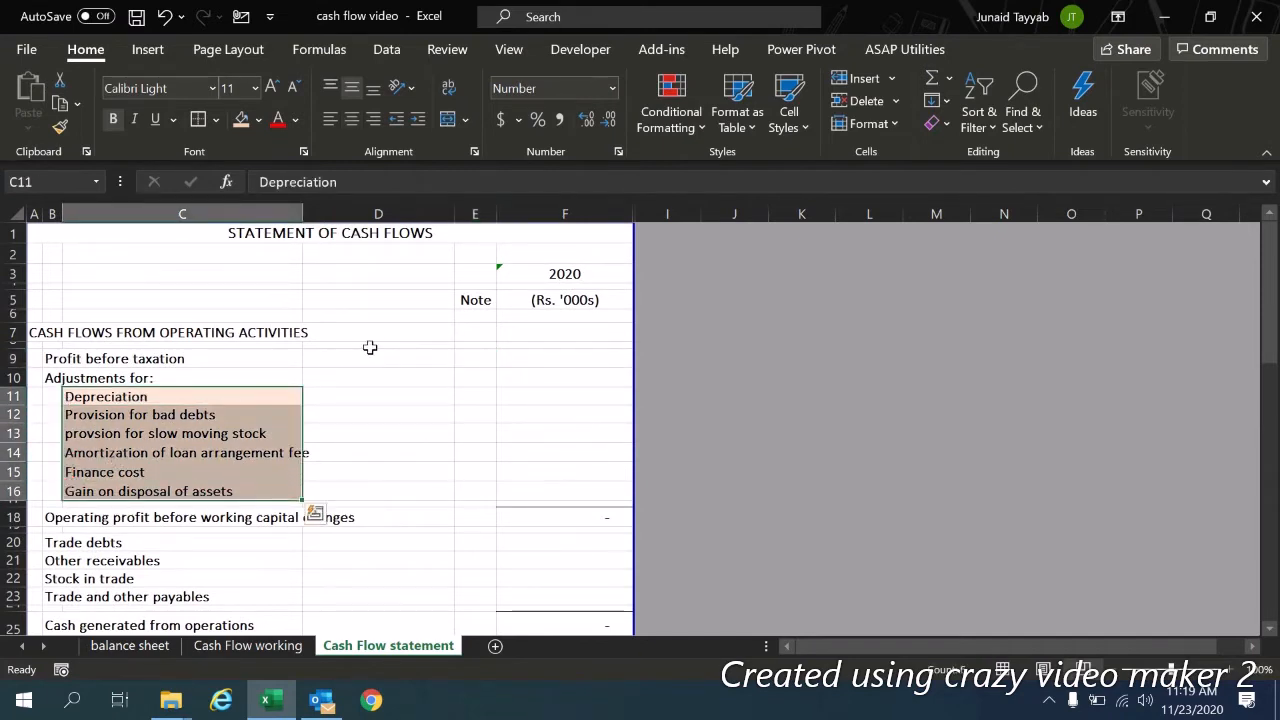
key(ctrl+Page_Up)
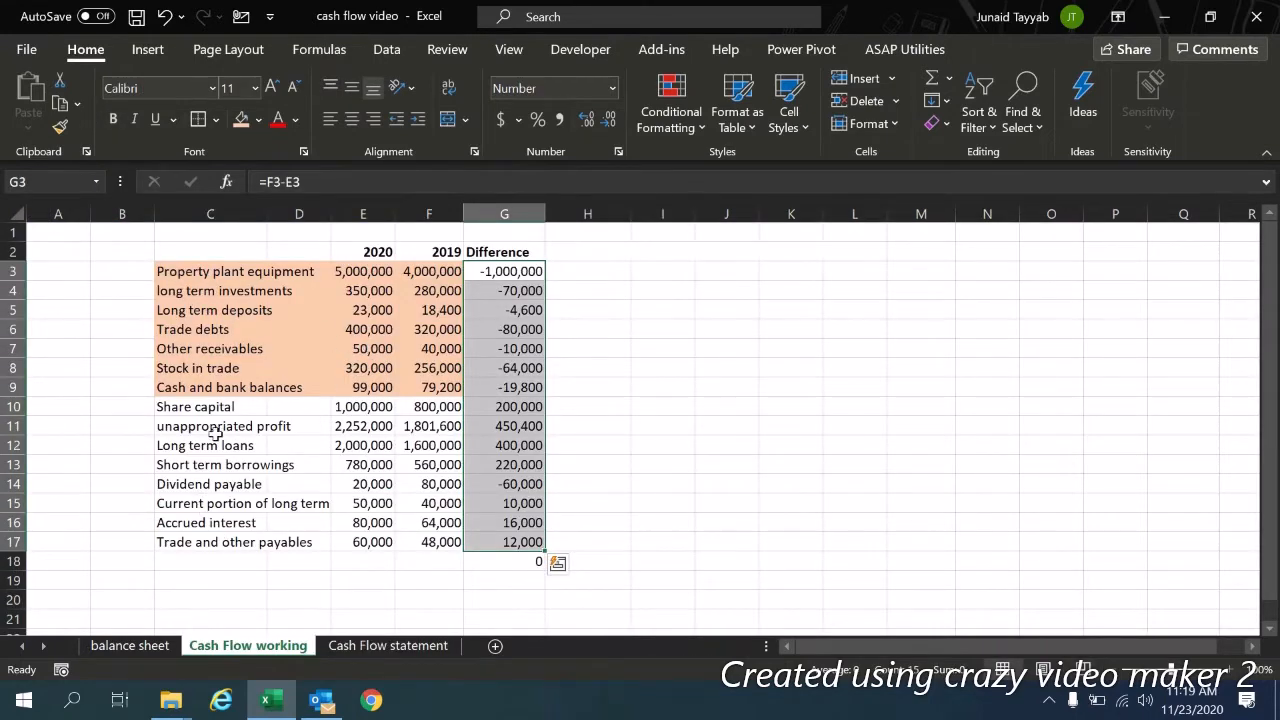
click(387, 396)
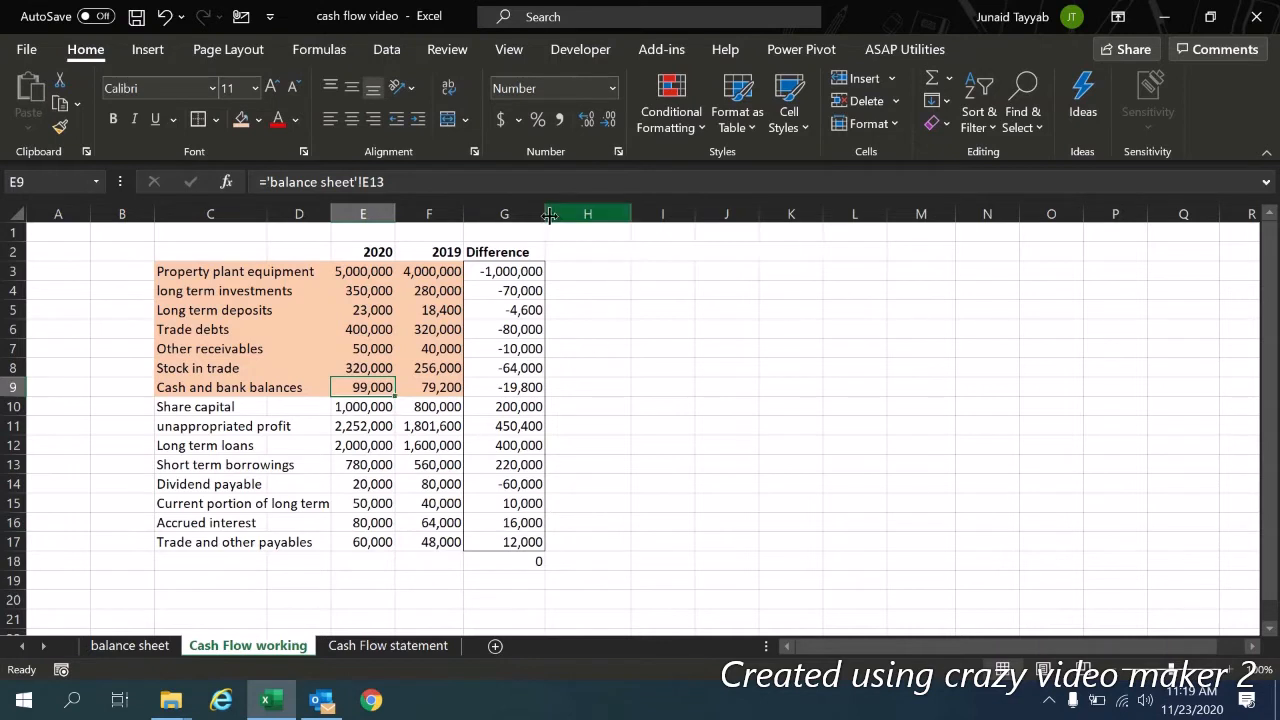
Step: Enter the heading Adjustments in the merged cell H2:L2 beside the Difference heading
click(581, 254)
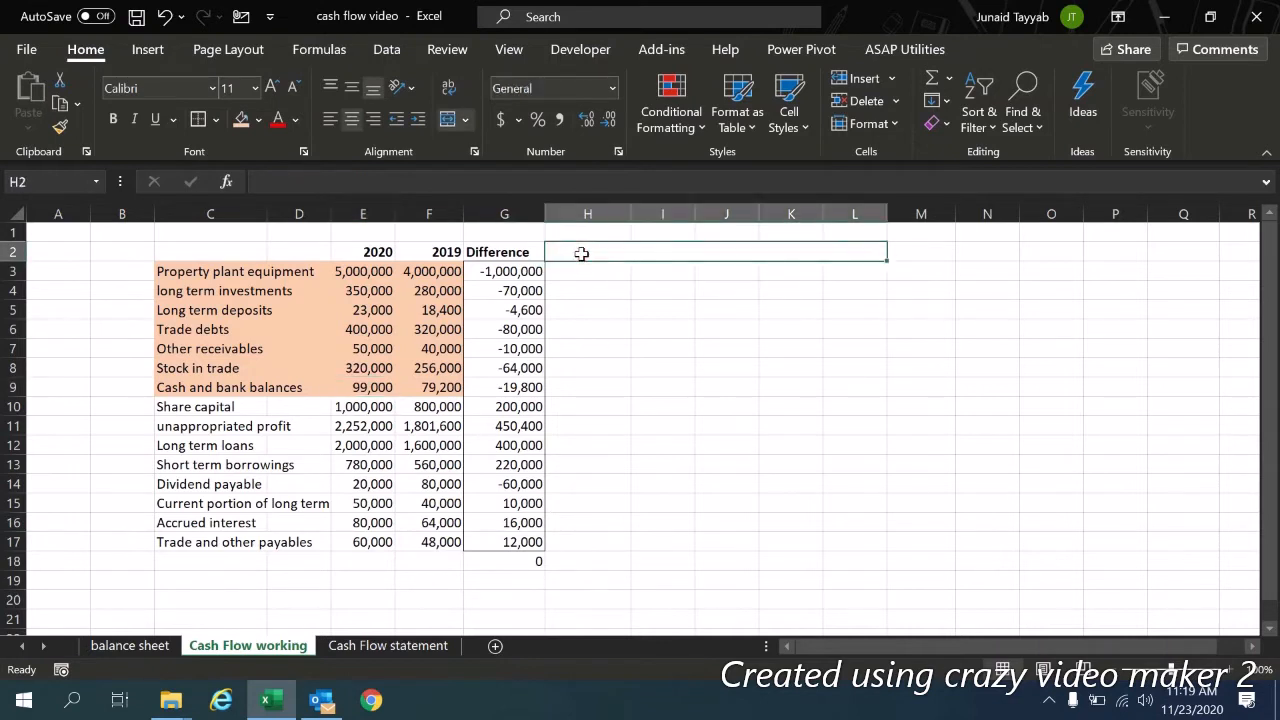
text(Adjustments)
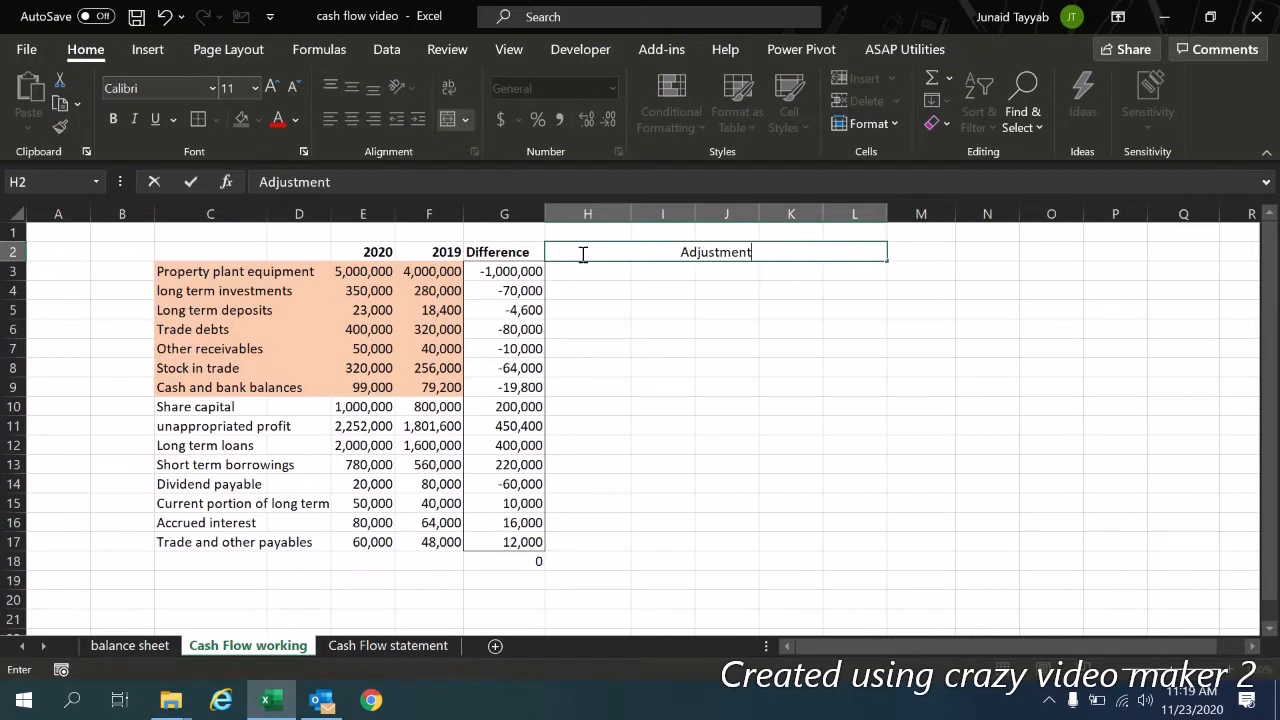
key(Return)
click(581, 253)
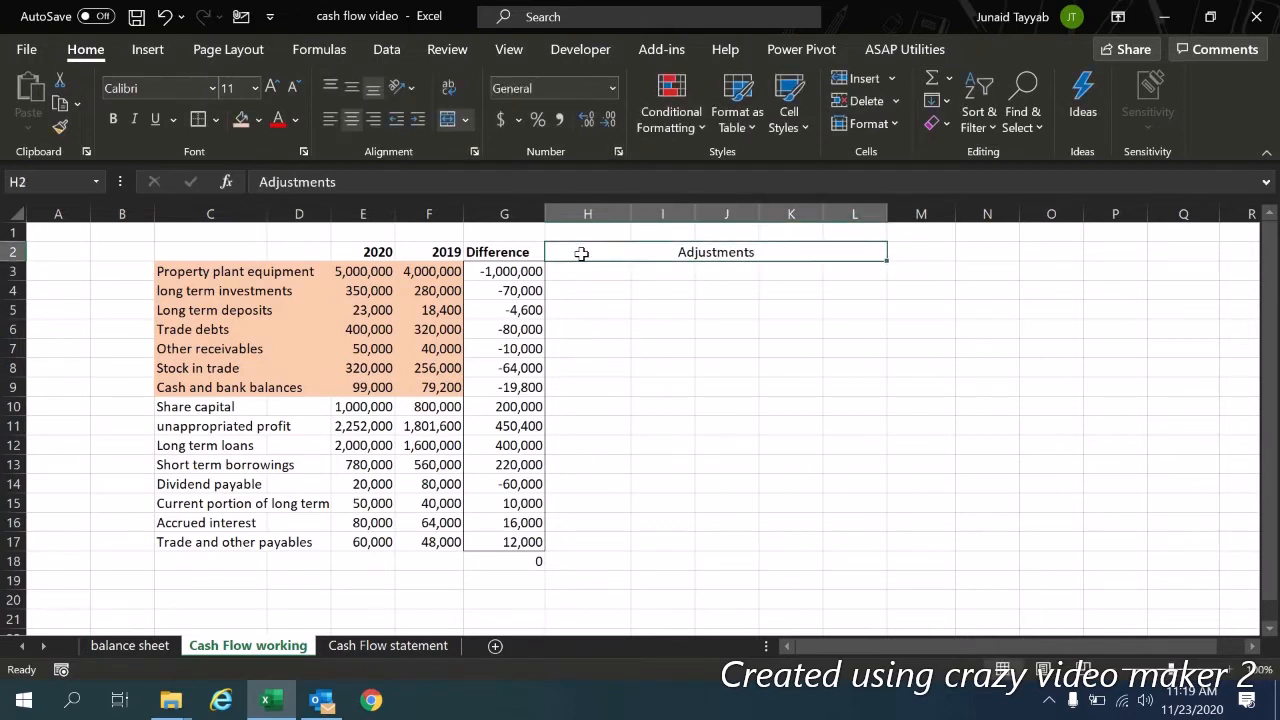
Step: Enter the column heading Adjusted Cash flow in M2 and widen column M to fit it
key(Down)
key(Right)
key(Right)
key(Right)
key(Right)
key(Right)
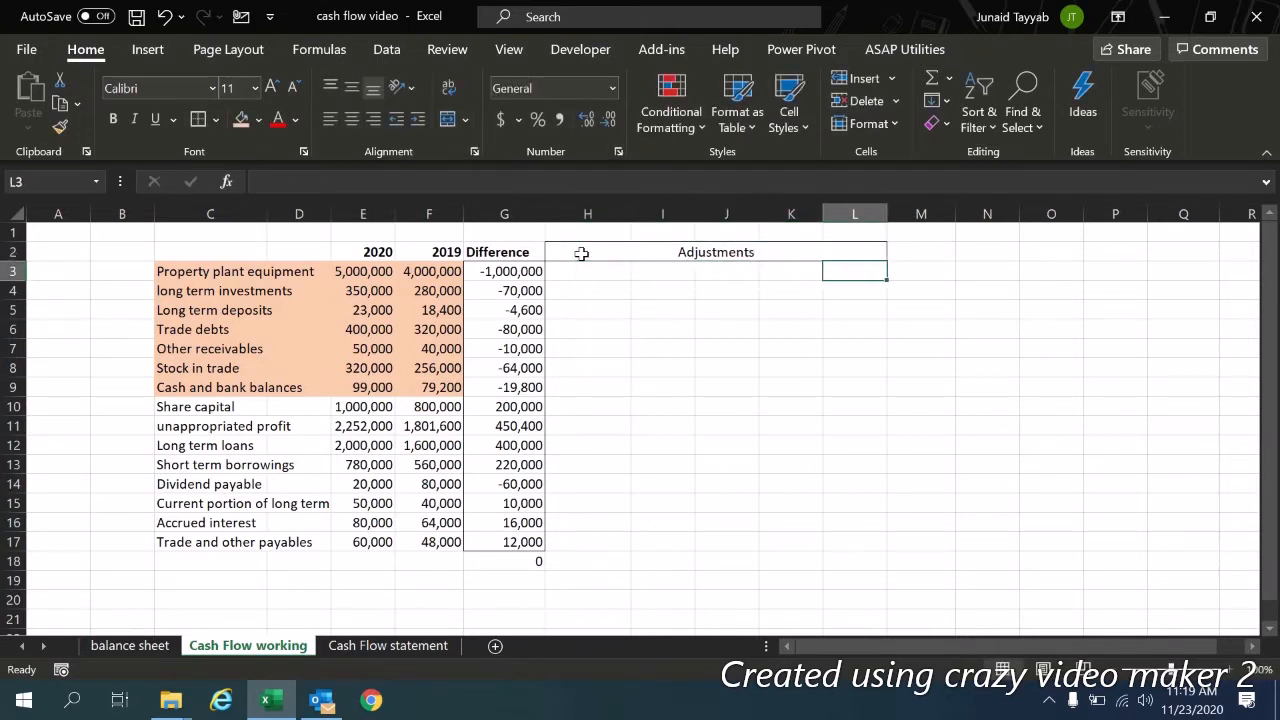
key(Up)
key(Up)
key(Down)
text(Ad)
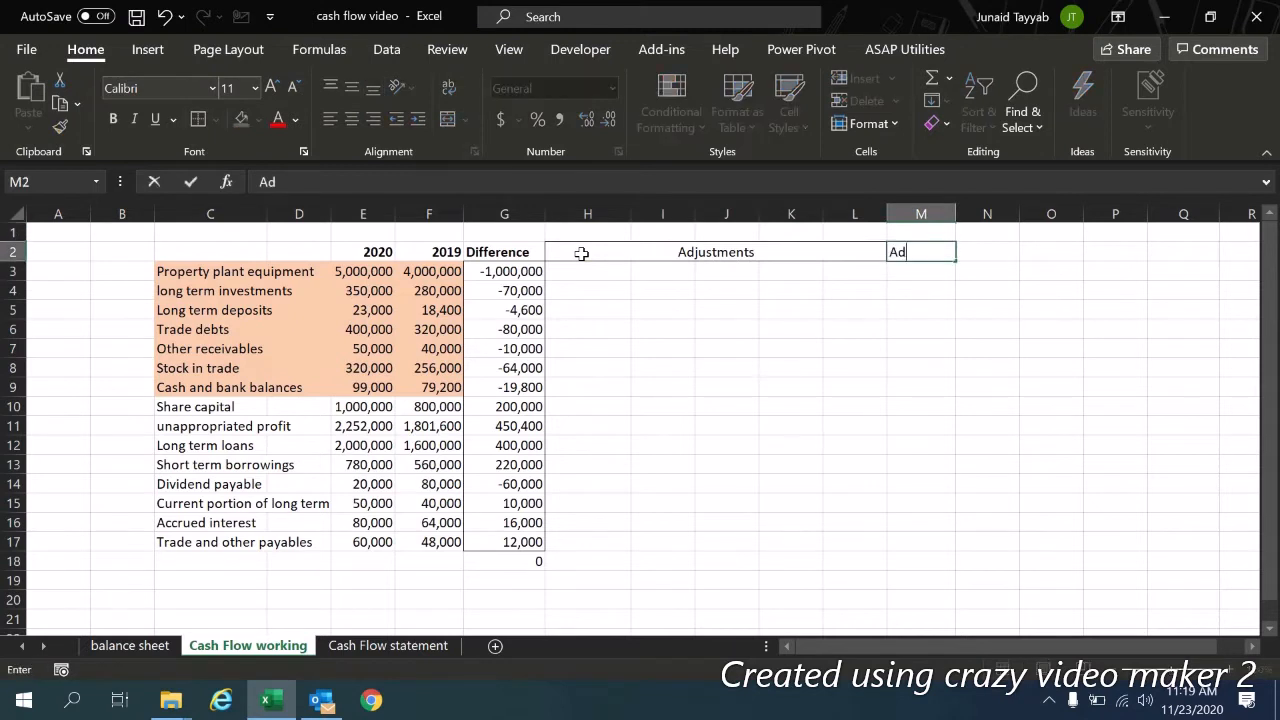
text(justed Cash flow)
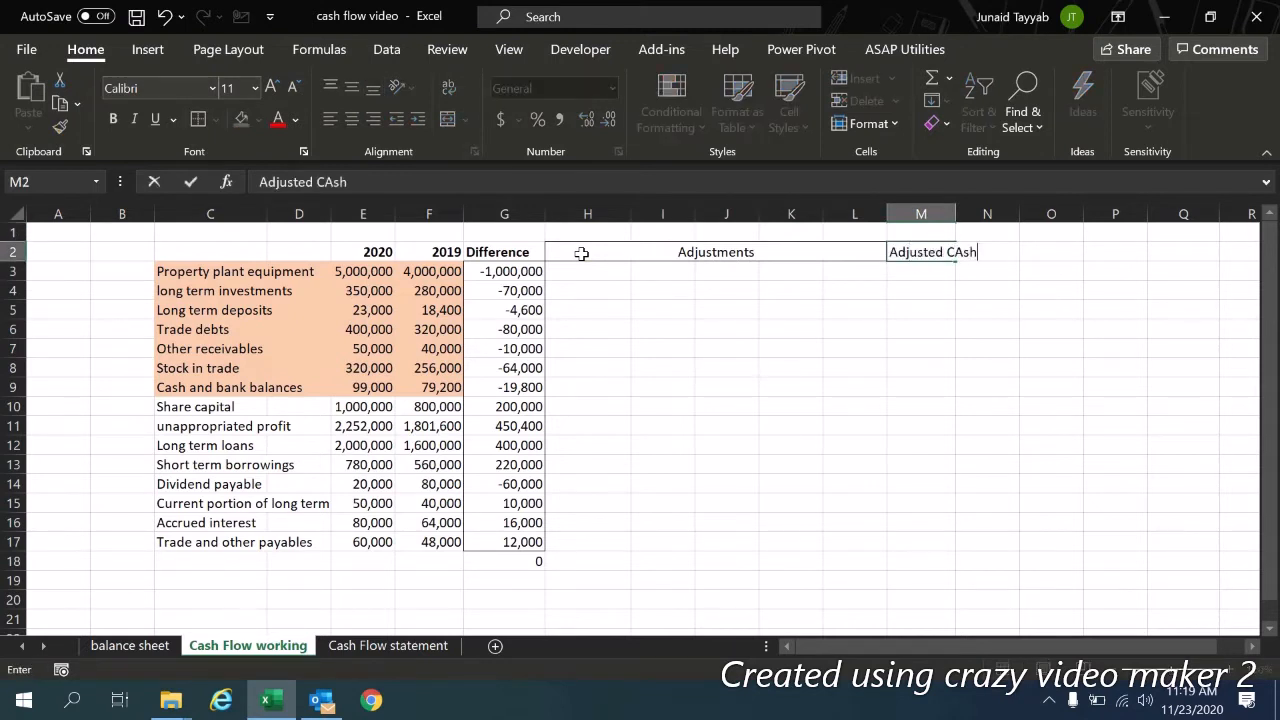
key(ctrl+Return)
key(Down)
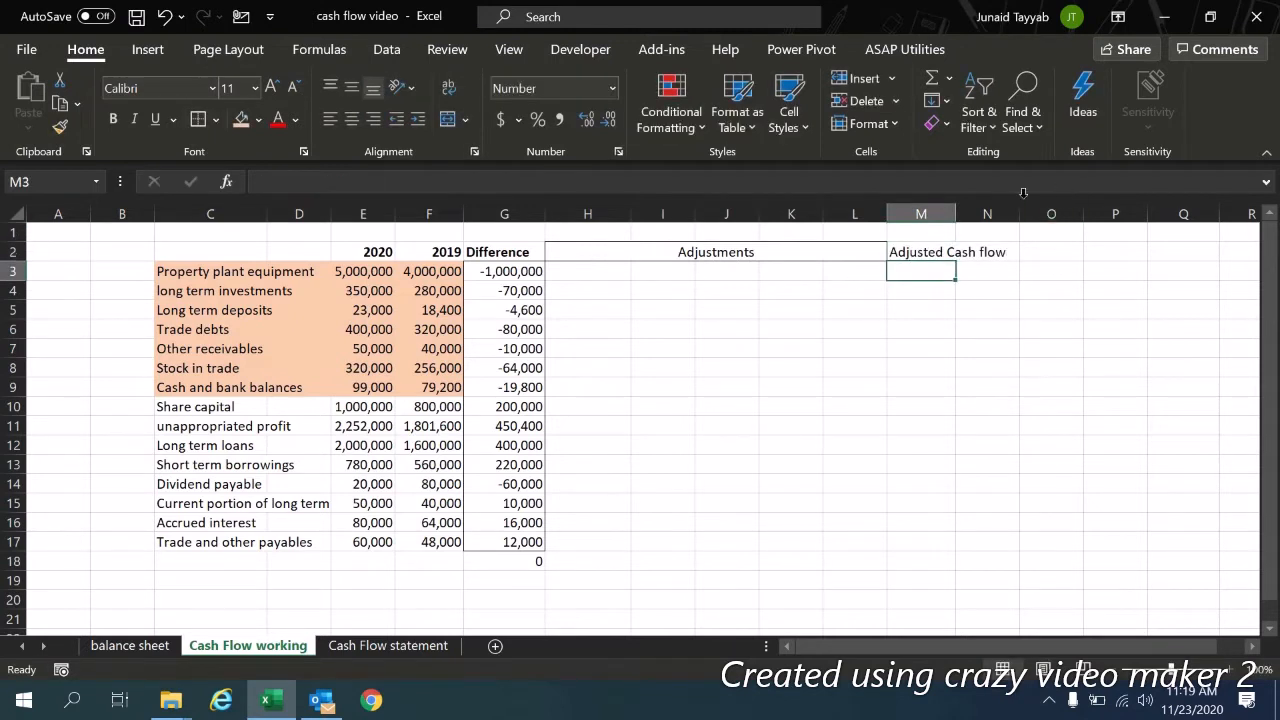
drag(956, 215, 1010, 216)
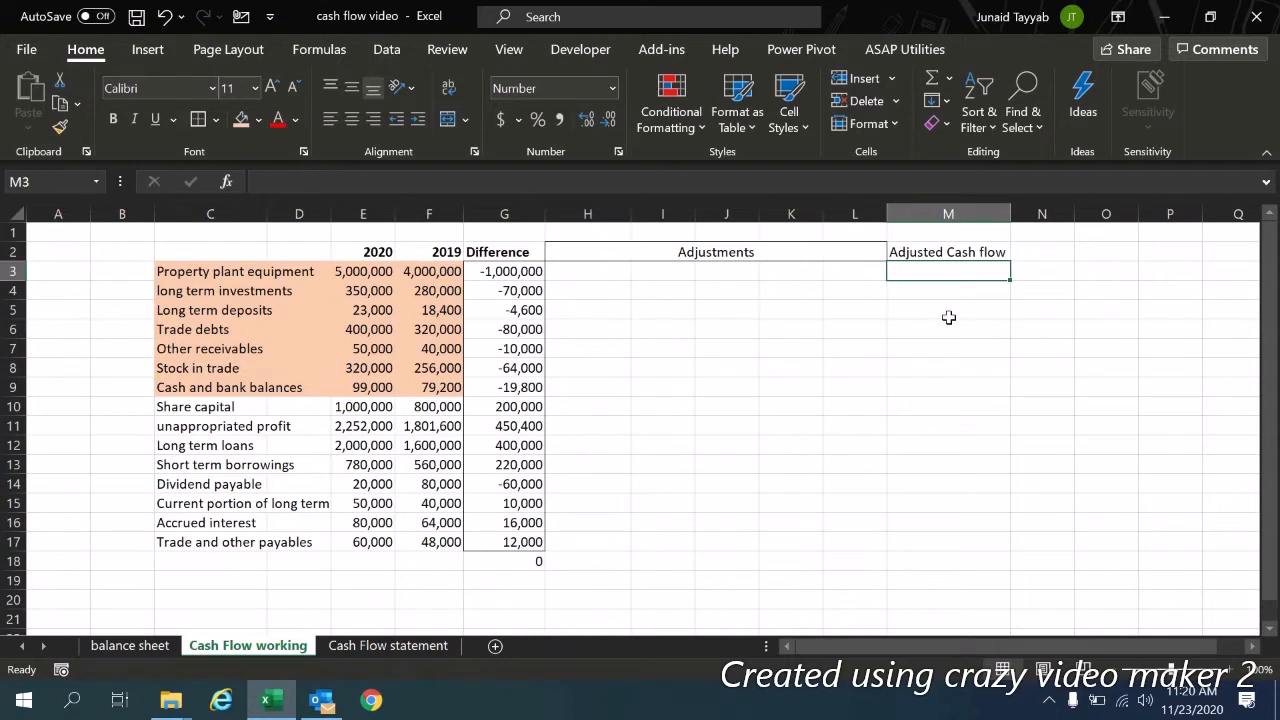
Step: Enter a SUM formula in M3 that totals G3:L3 for the Property plant equipment row
key(alt+equal)
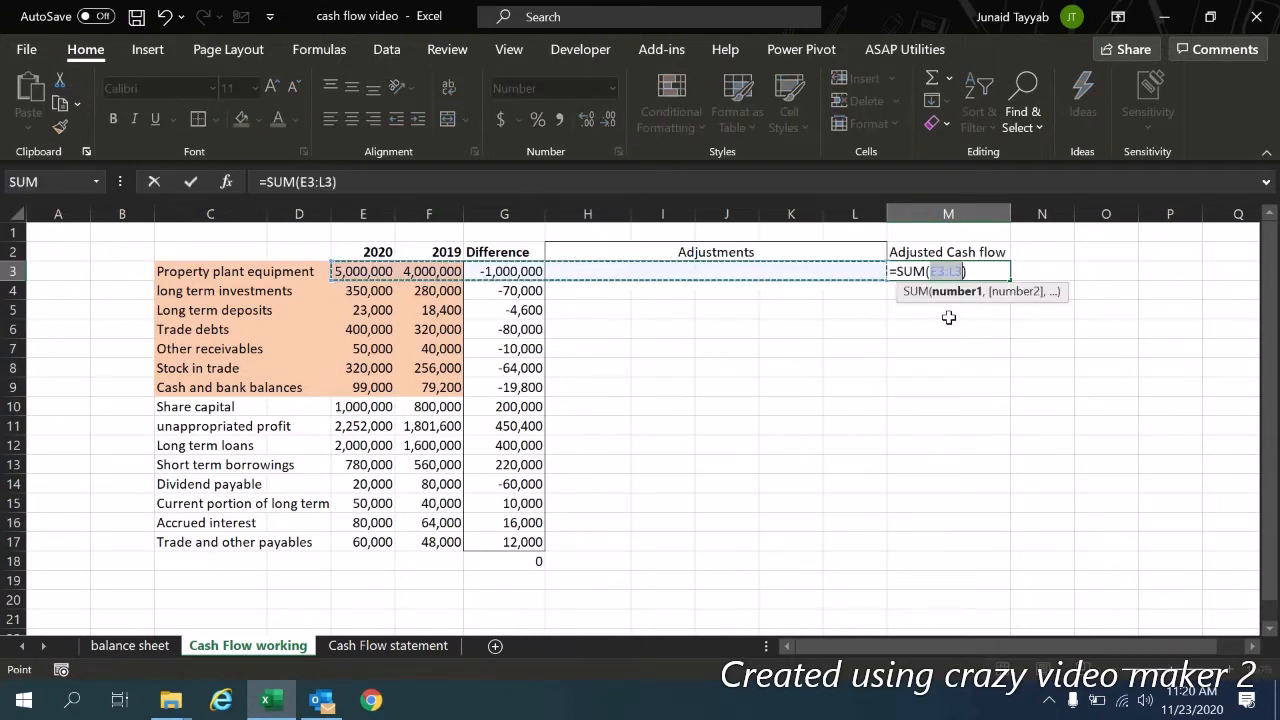
key(Left)
key(Right)
key(Right)
key(Right)
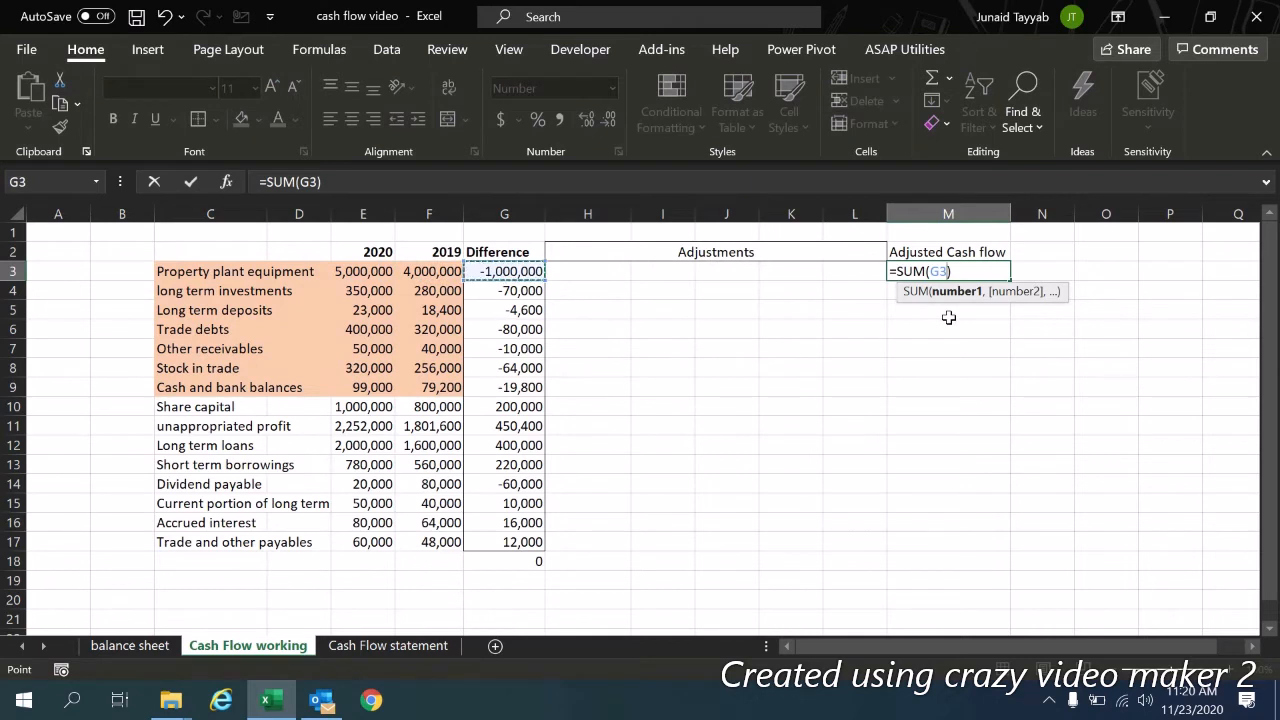
key(shift+Right)
key(shift+Right)
key(shift+Right)
key(shift+Right)
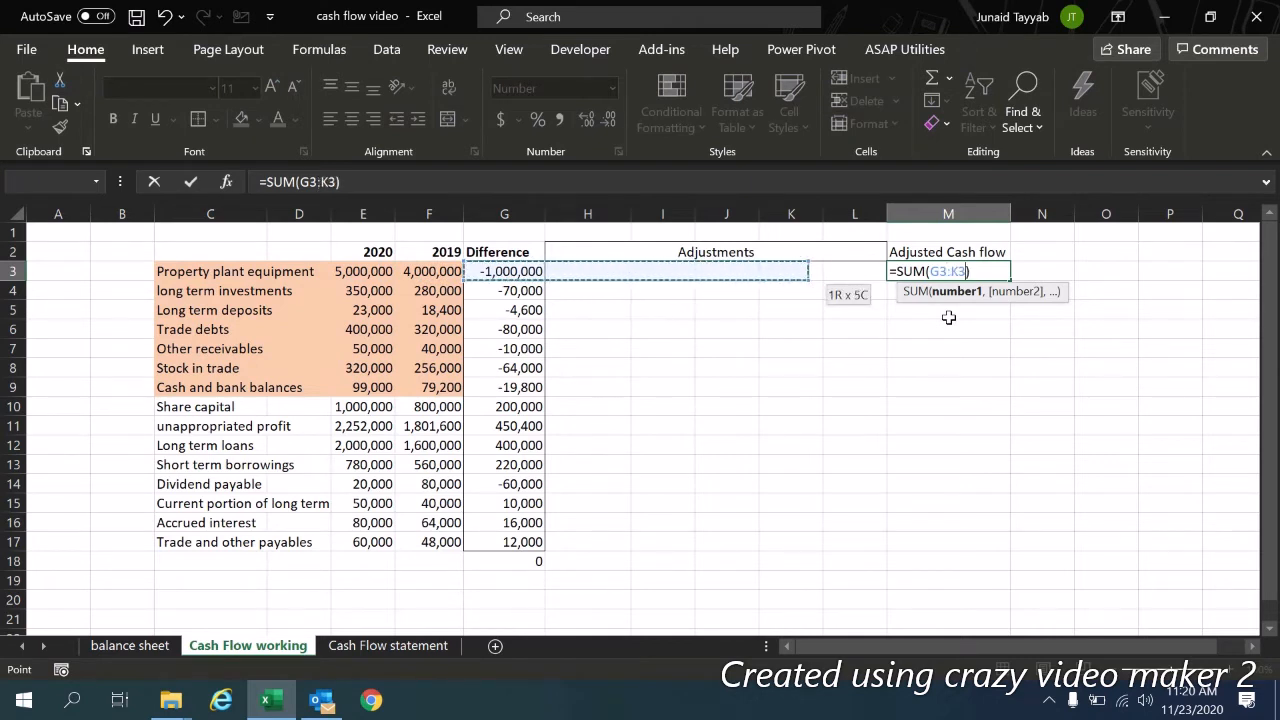
key(shift+Right)
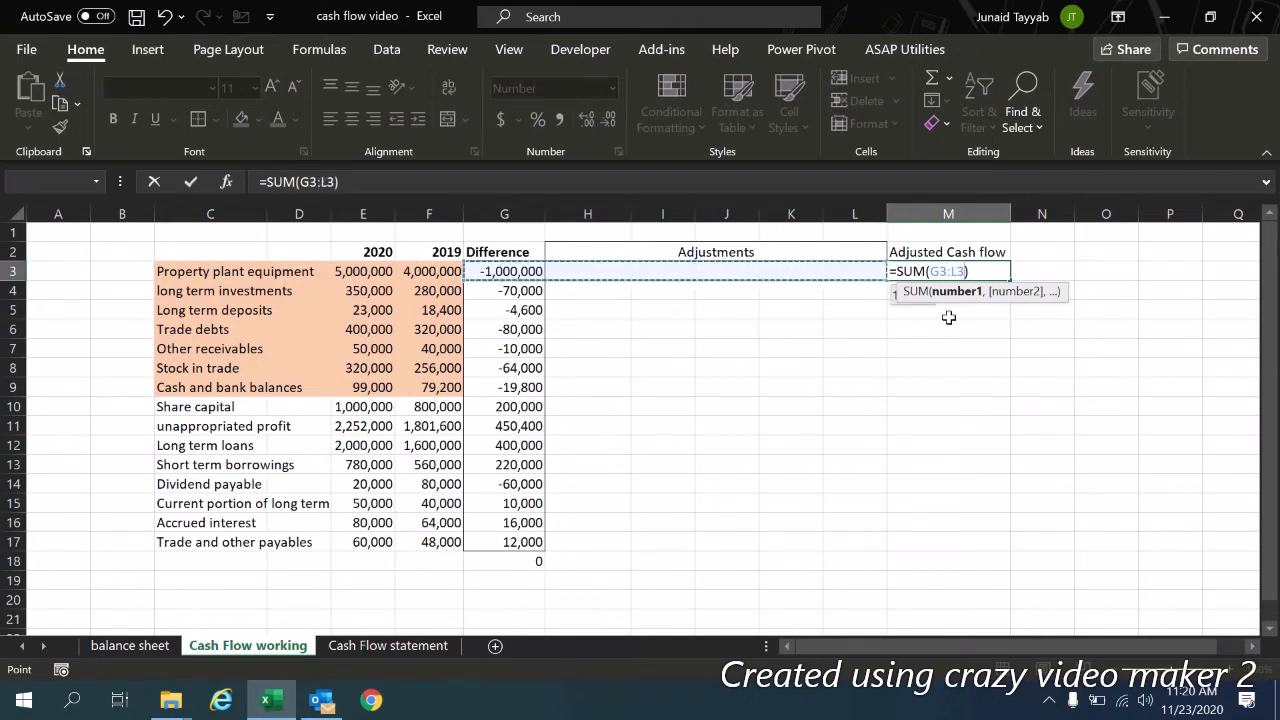
key(Return)
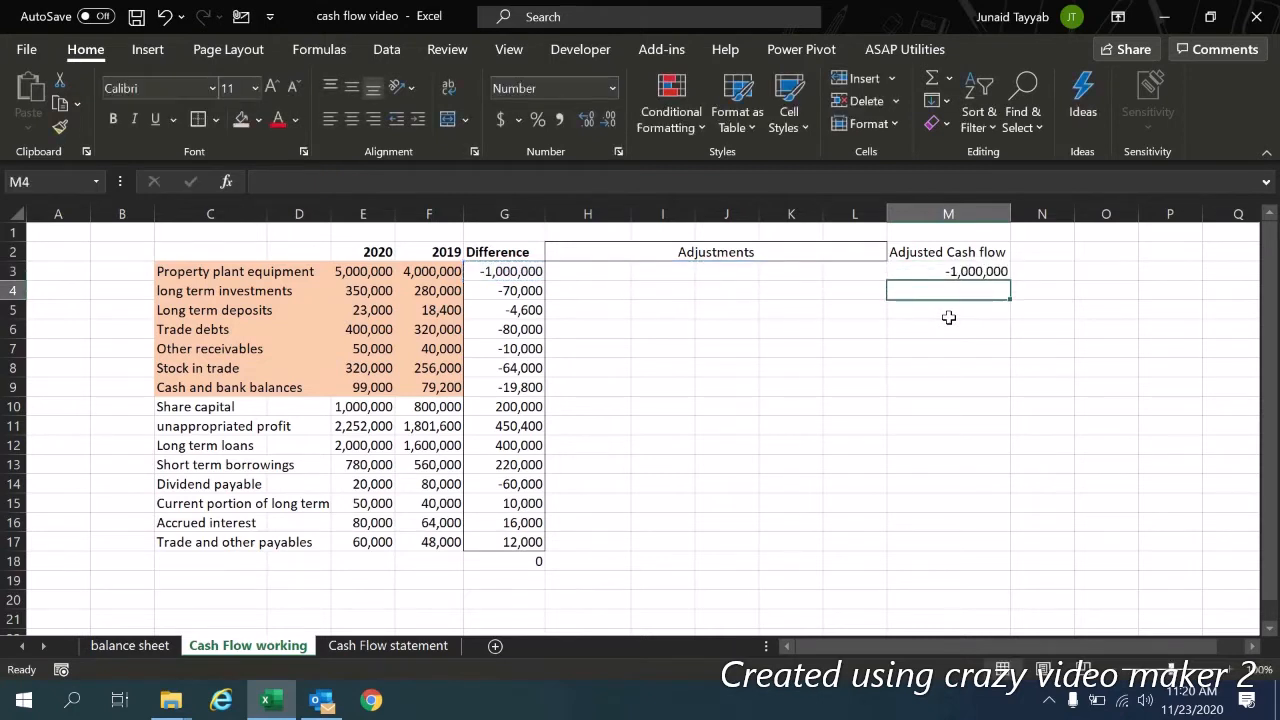
Step: Copy the Adjusted Cash flow formula from M3 down through M4:M27
key(Up)
key(ctrl+c)
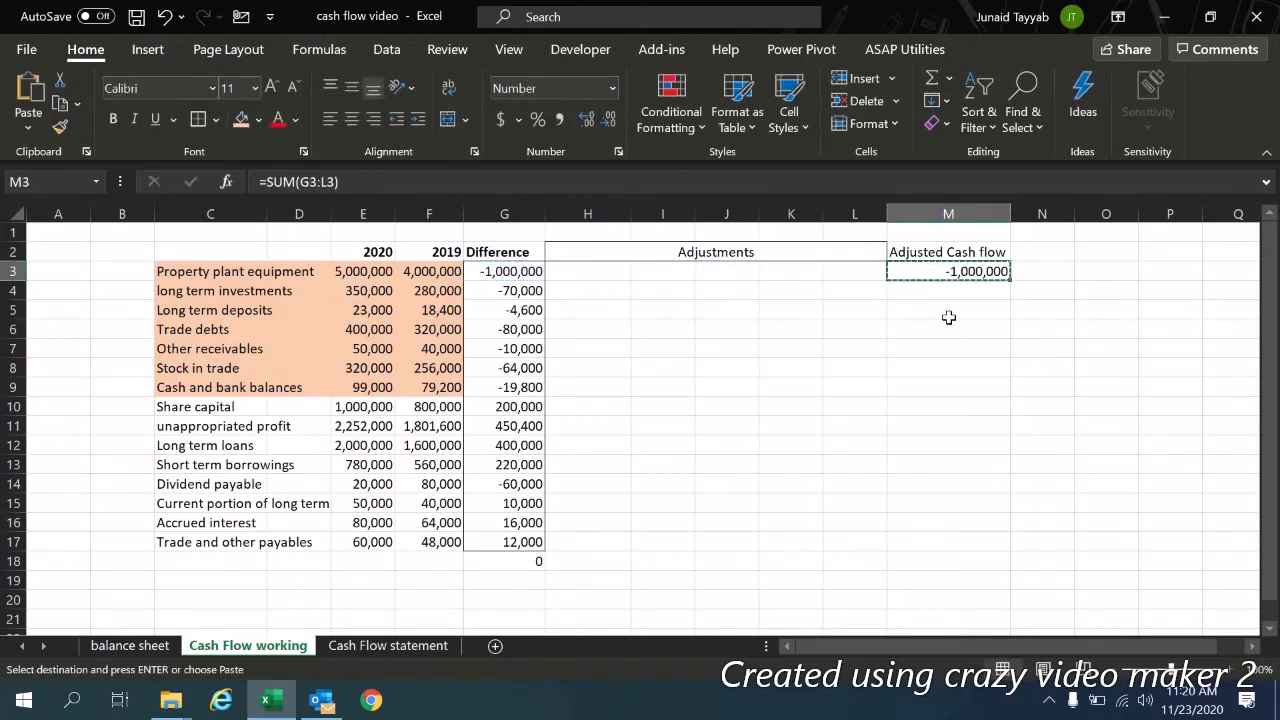
key(Down)
key(shift+Down)
key(shift+Down)
key(shift+Down)
key(shift+Down)
key(shift+Down)
key(shift+Down)
key(shift+Down)
key(shift+Down)
key(shift+Down)
key(shift+Down)
key(shift+Down)
key(shift+Down)
key(shift+Down)
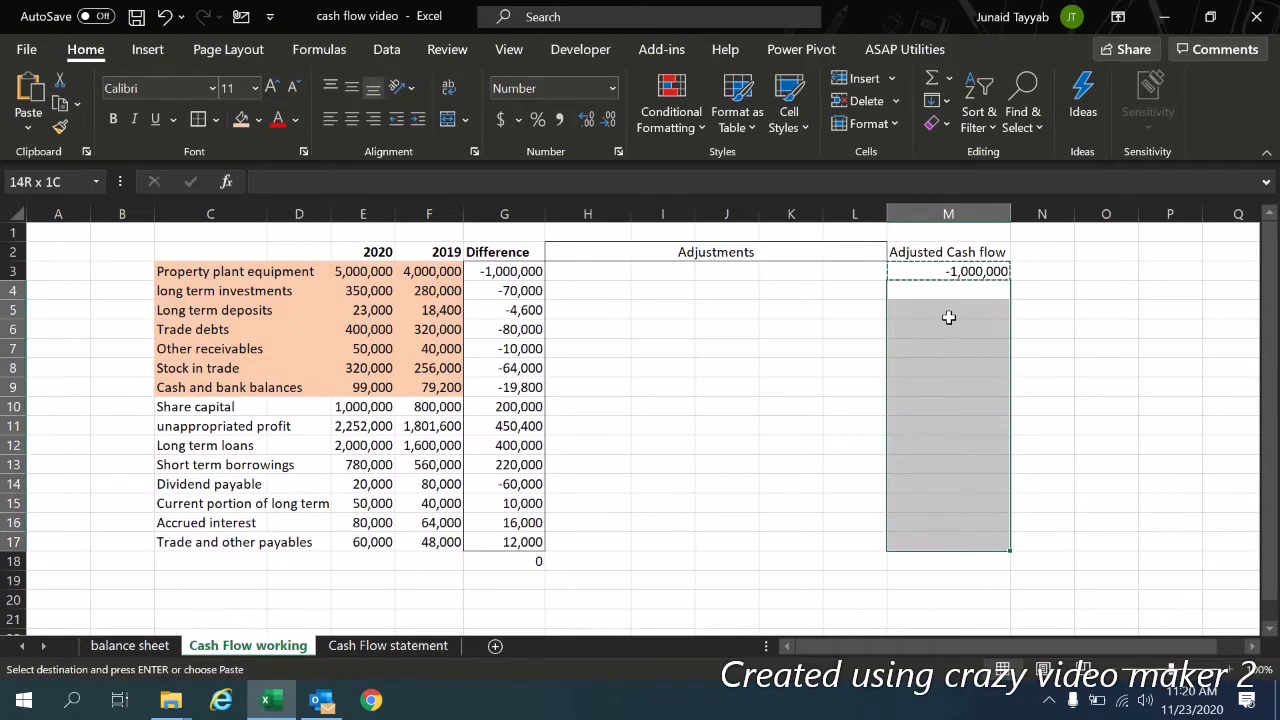
key(shift+Down)
key(shift+Down)
key(shift+Down)
key(shift+Down)
key(shift+Down)
key(shift+Down)
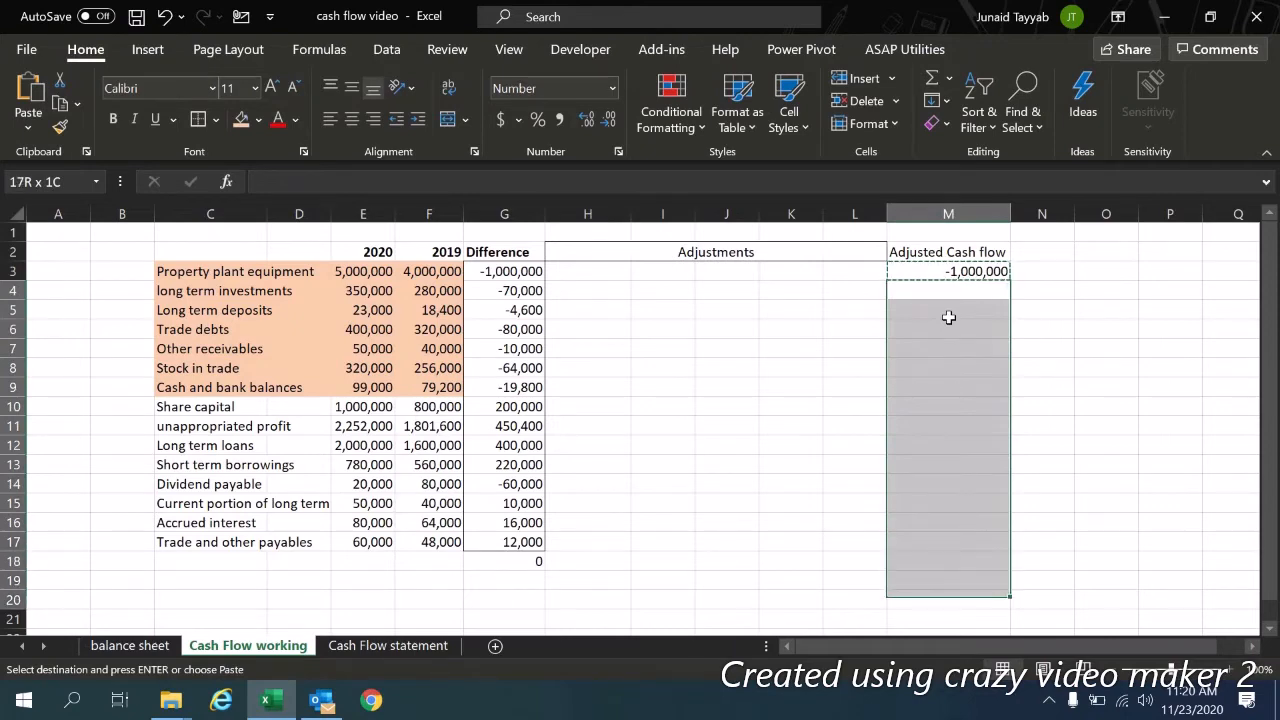
key(shift+Down)
key(shift+Down)
key(shift+Down)
key(shift+Down)
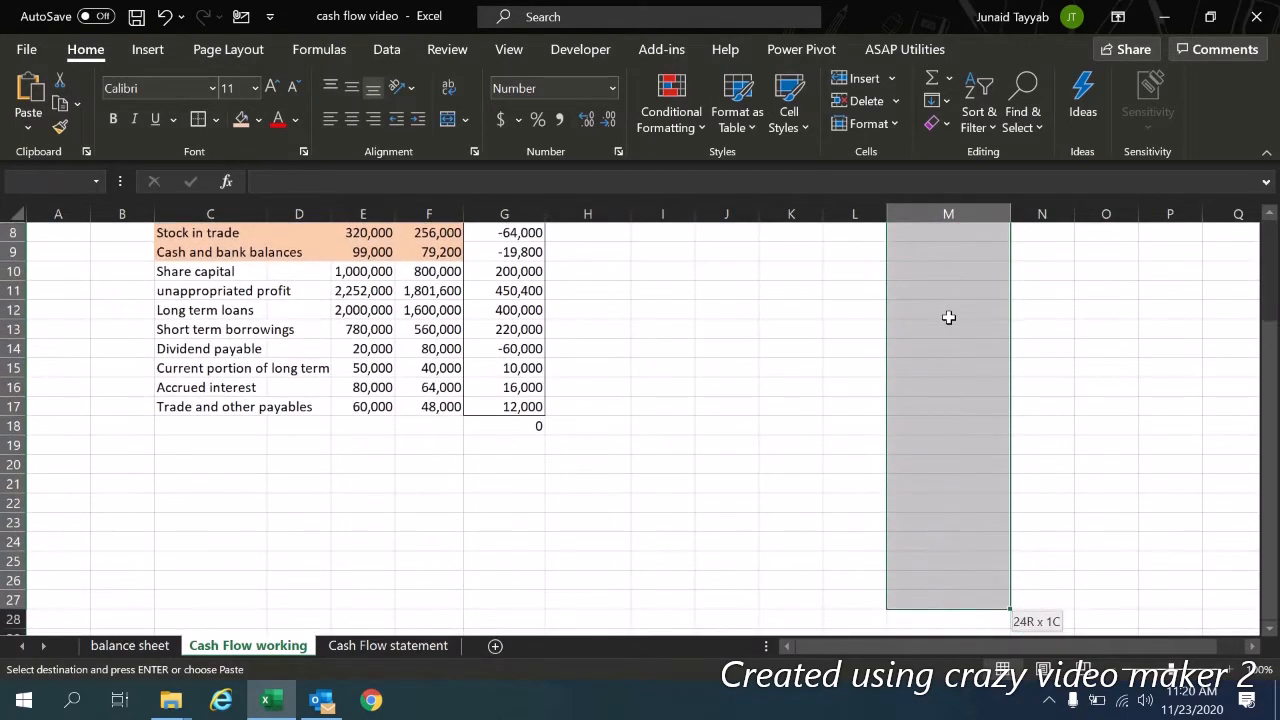
key(ctrl+v)
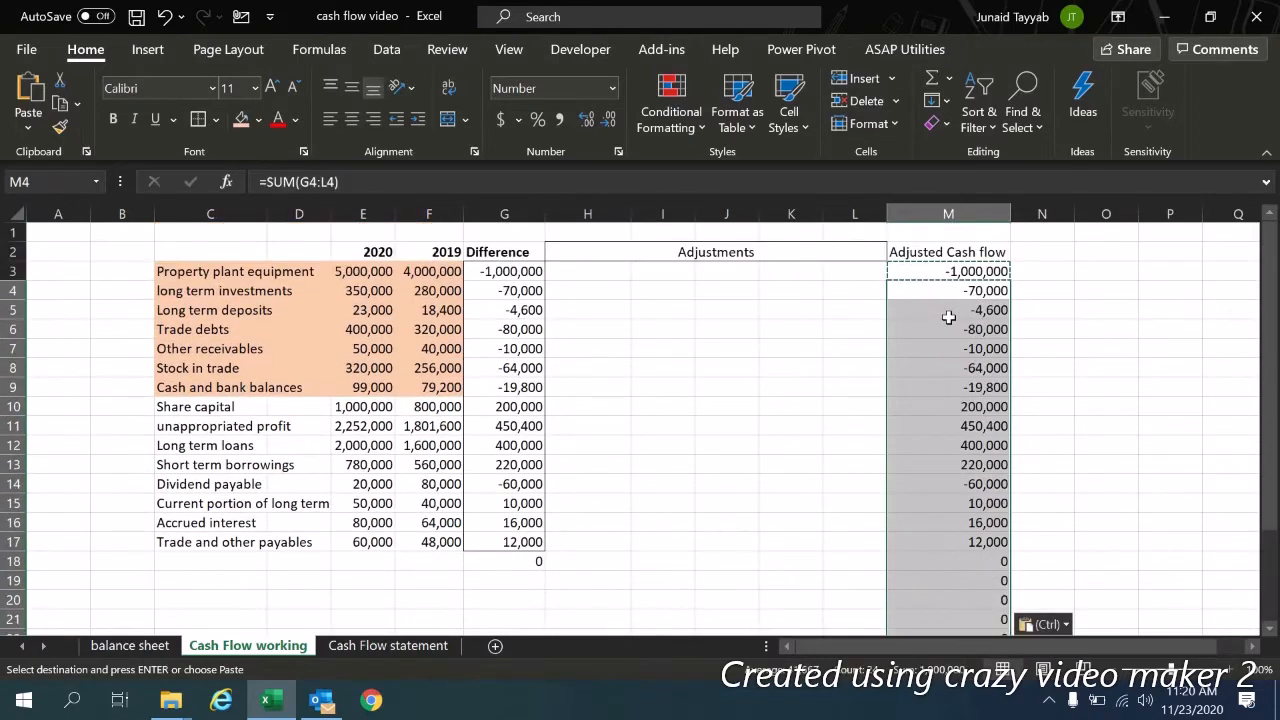
key(Escape)
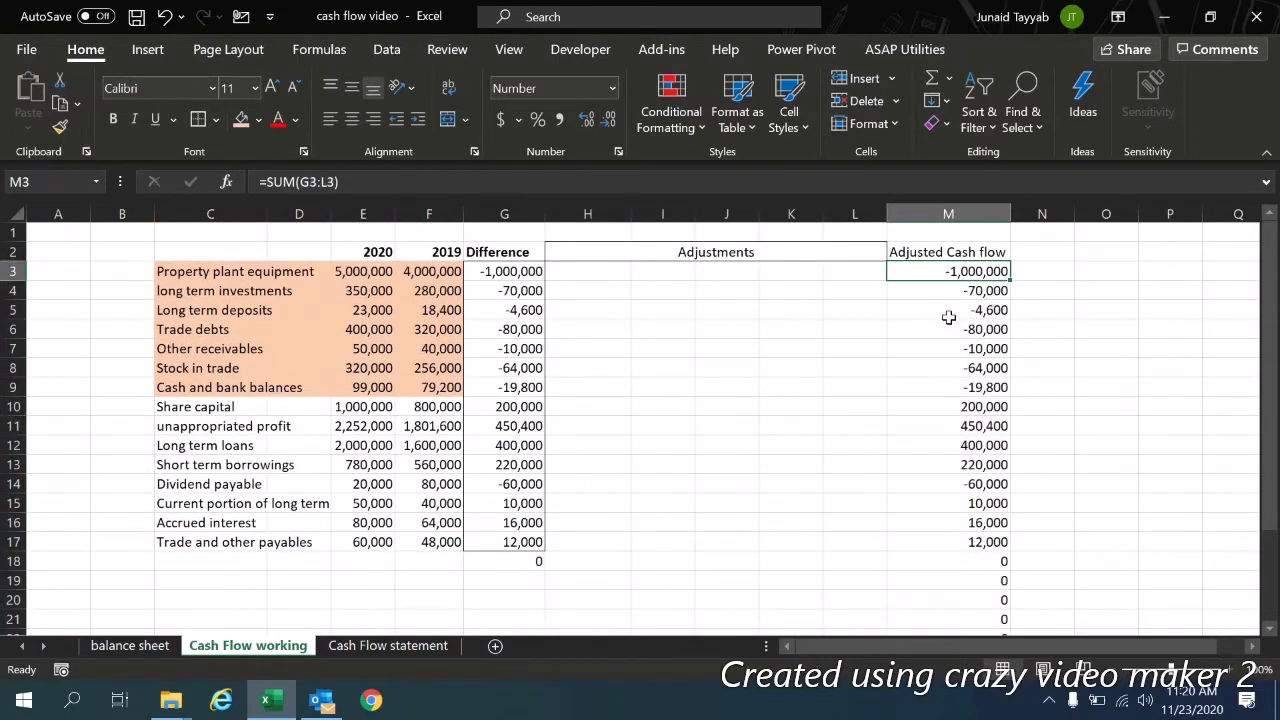
Step: Apply an outside border to the Adjusted Cash flow range M3:M27
key(ctrl+shift+Down)
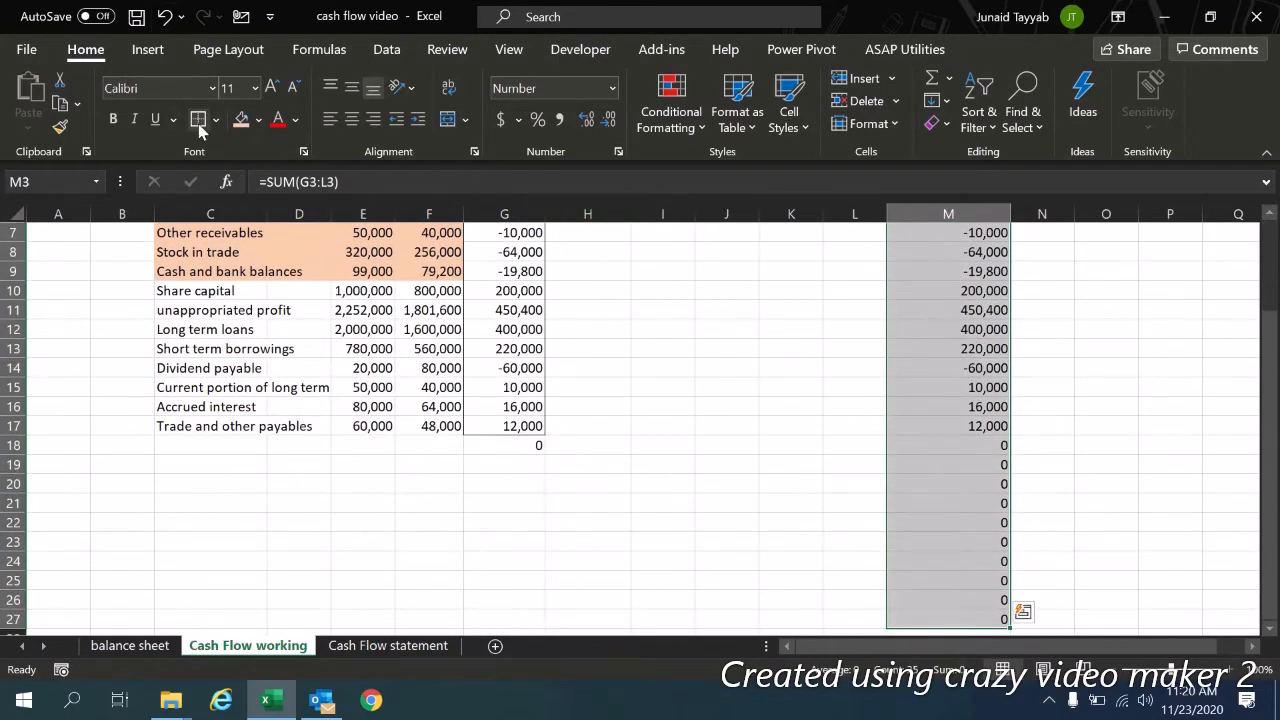
scroll(198, 125, up, 2)
click(975, 443)
Step: Total the Adjusted Cash flow values M3:M27 in M28 and apply the comma number style to the total
scroll(985, 455, down, 7)
click(985, 450)
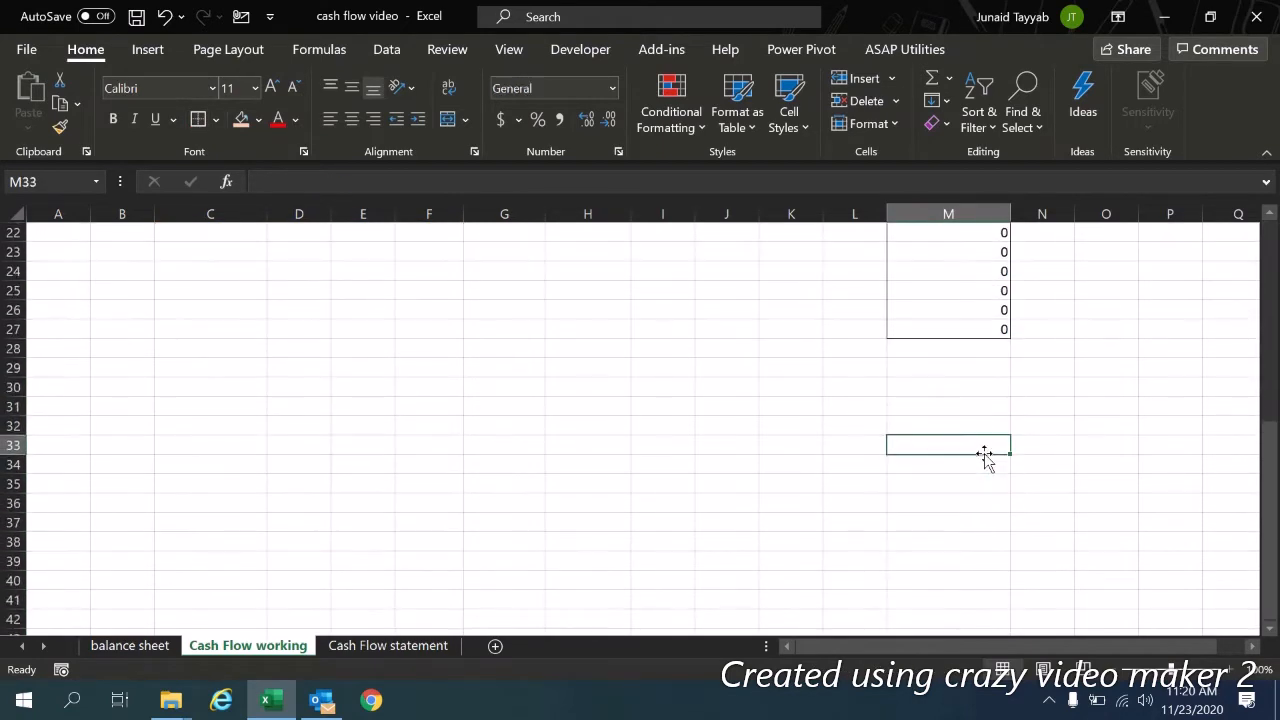
key(Up)
key(Up)
key(Up)
key(Up)
key(Up)
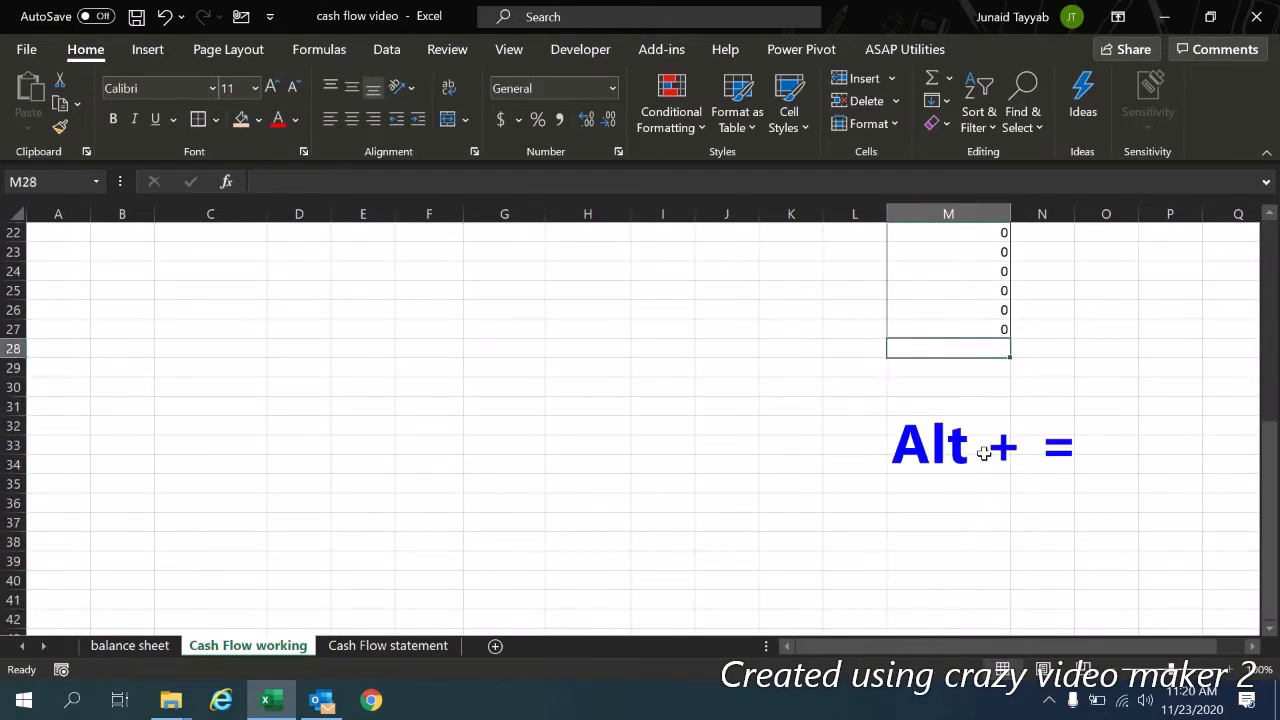
key(alt+equal)
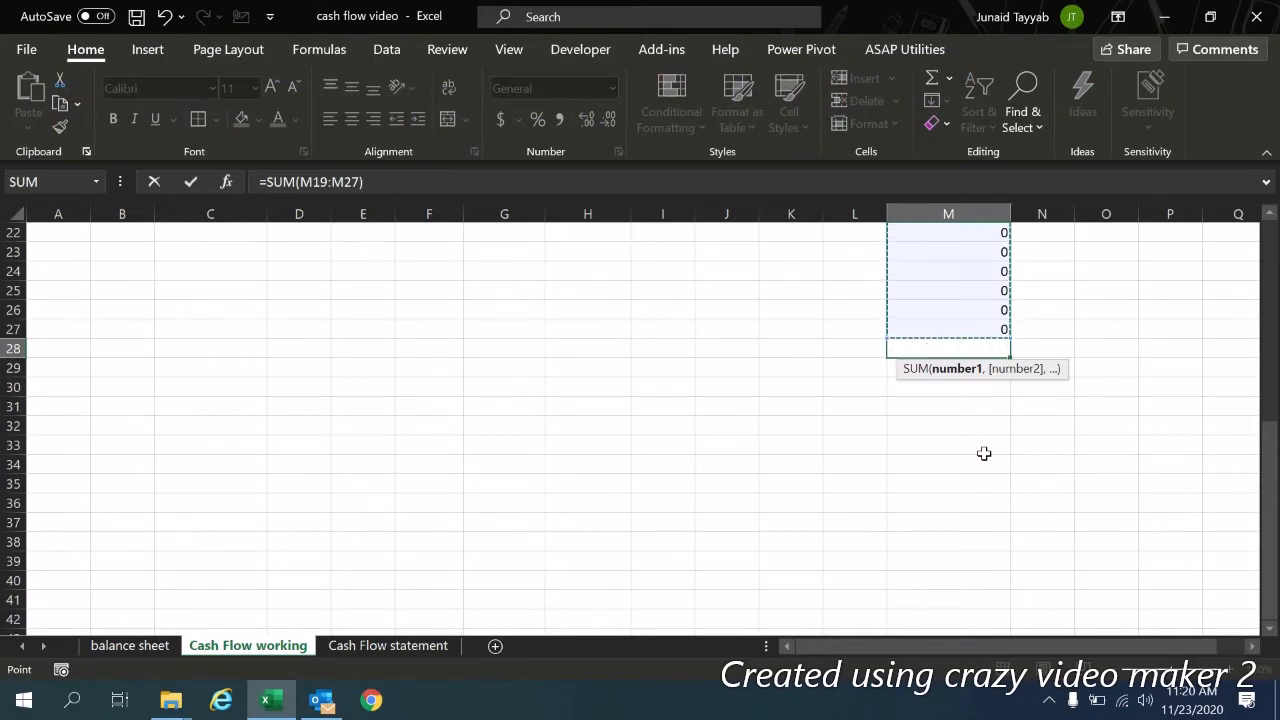
scroll(984, 453, up, 7)
key(Return)
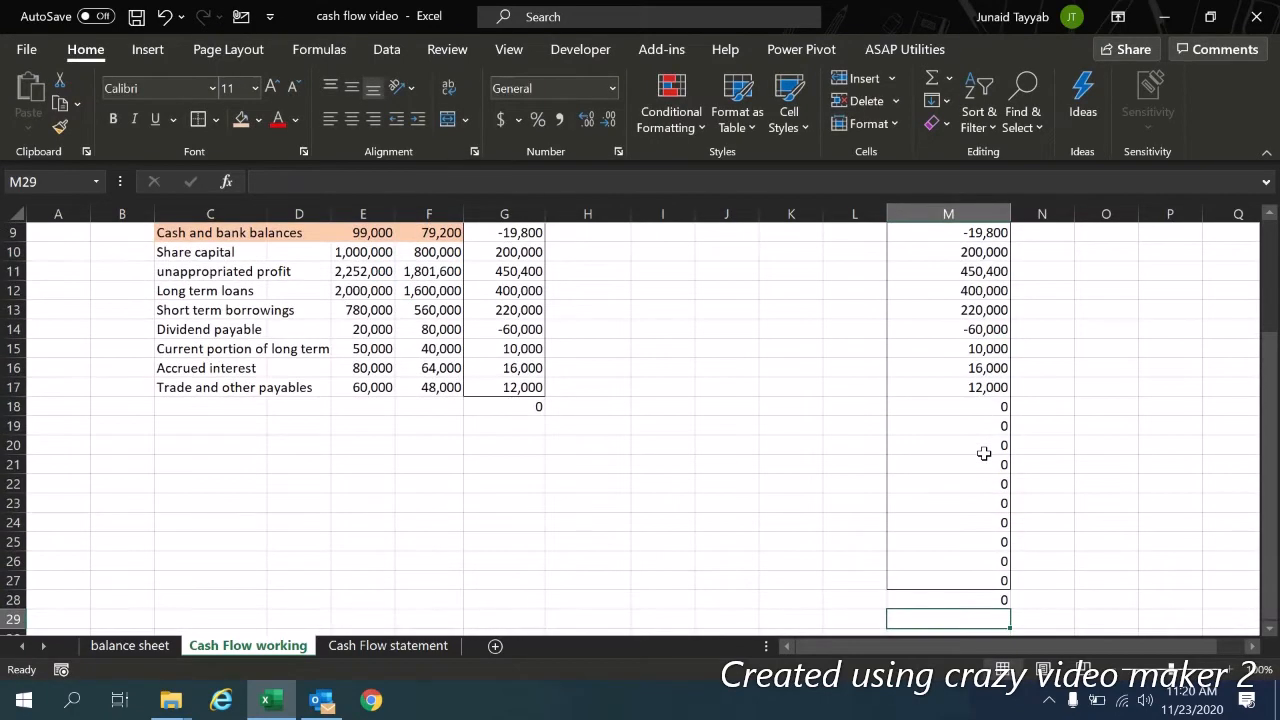
key(Up)
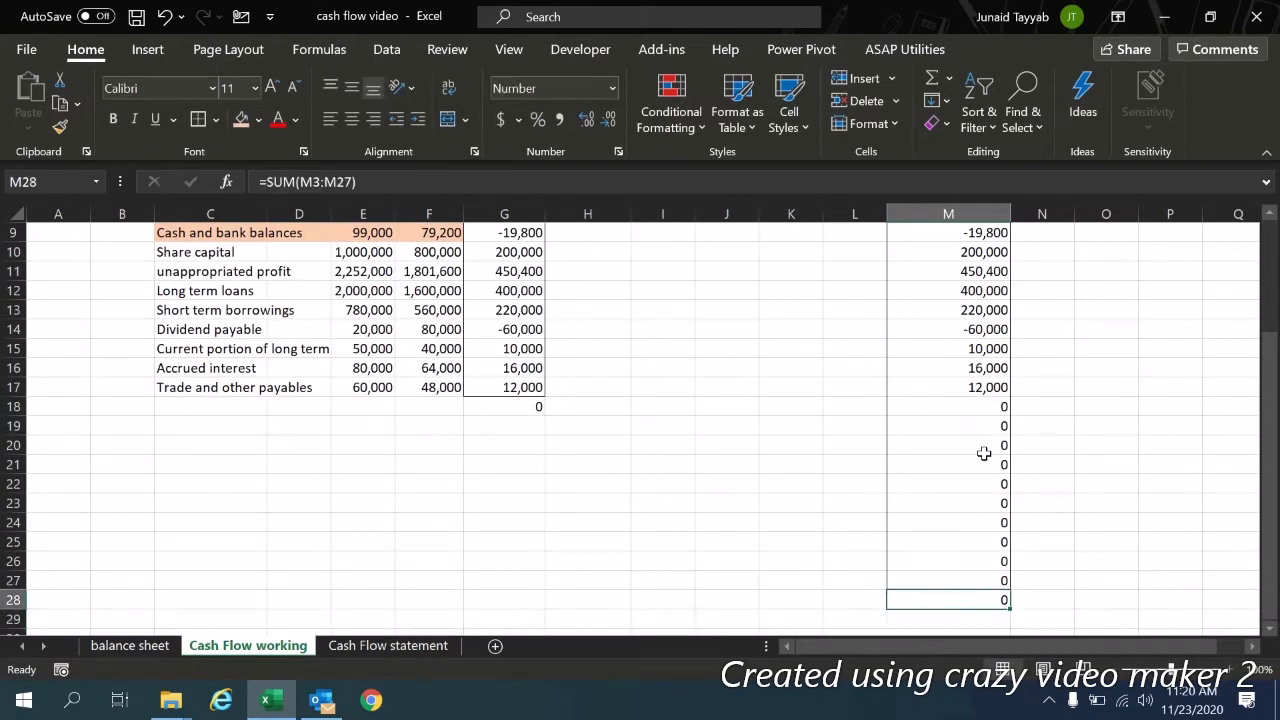
click(558, 121)
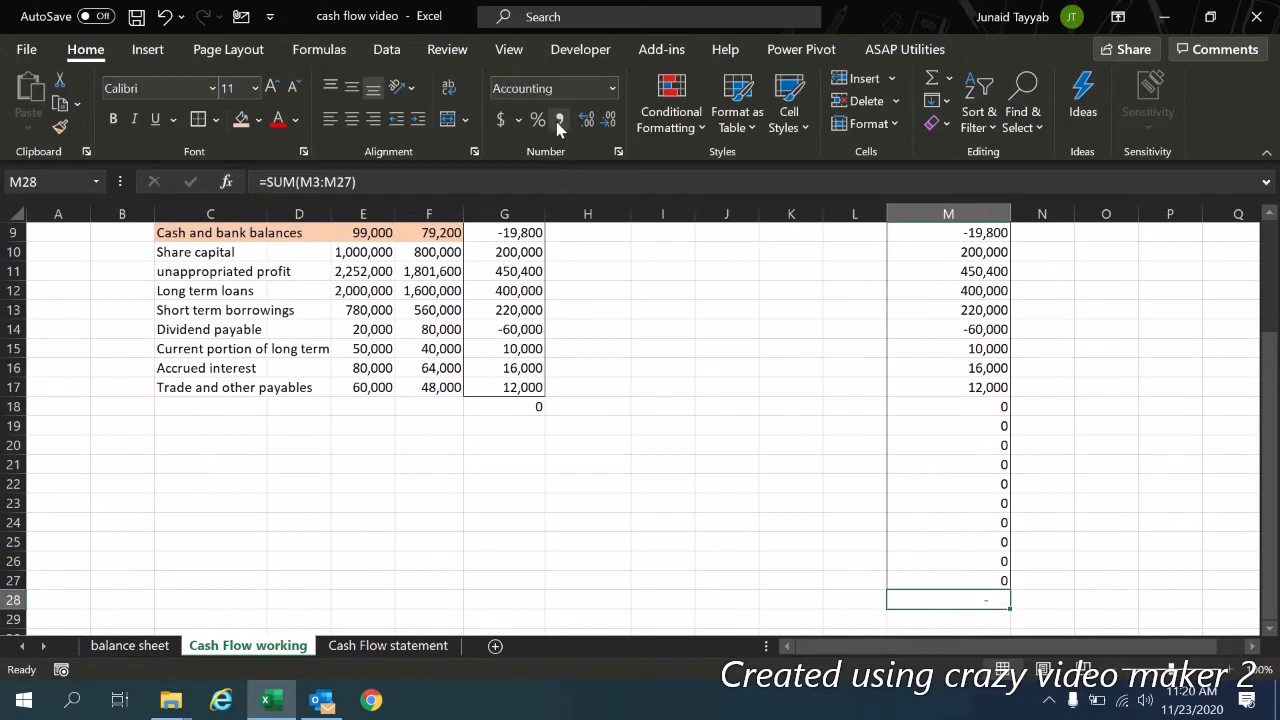
Step: Review the Adjusted Cash flow column from its first rows down to the total in M28
key(Page_Up)
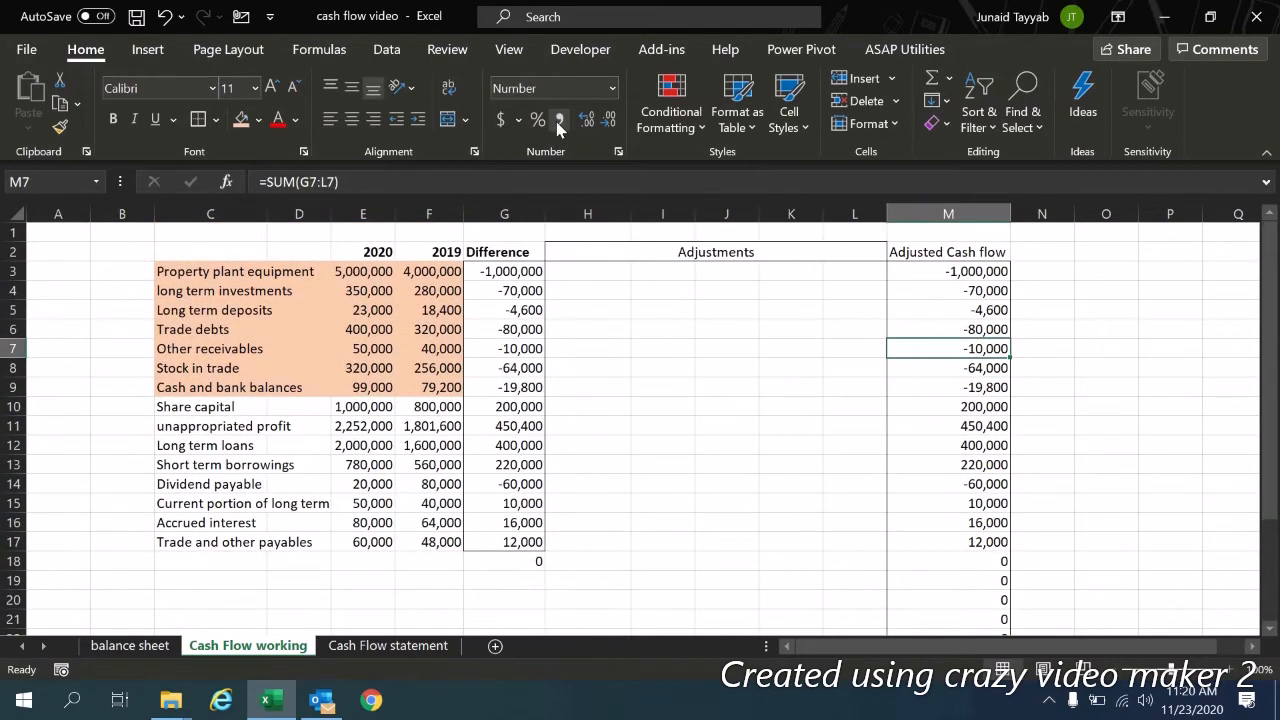
key(Page_Down)
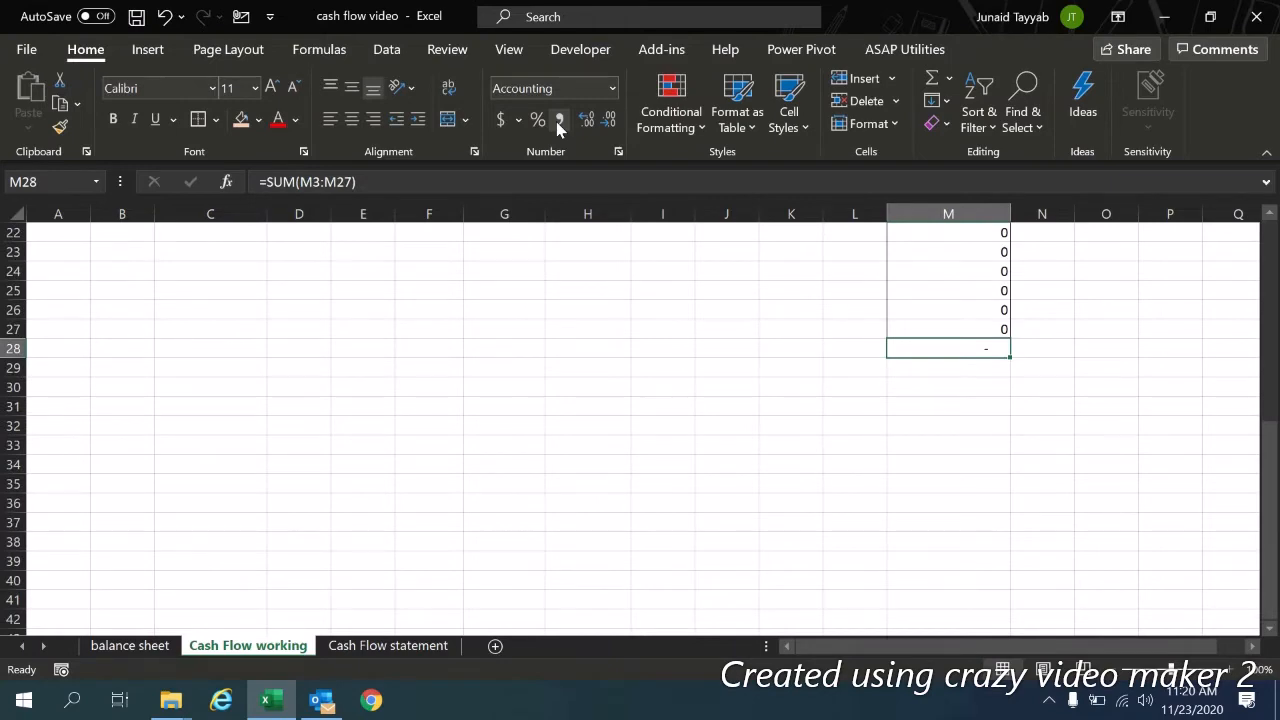
key(Page_Up)
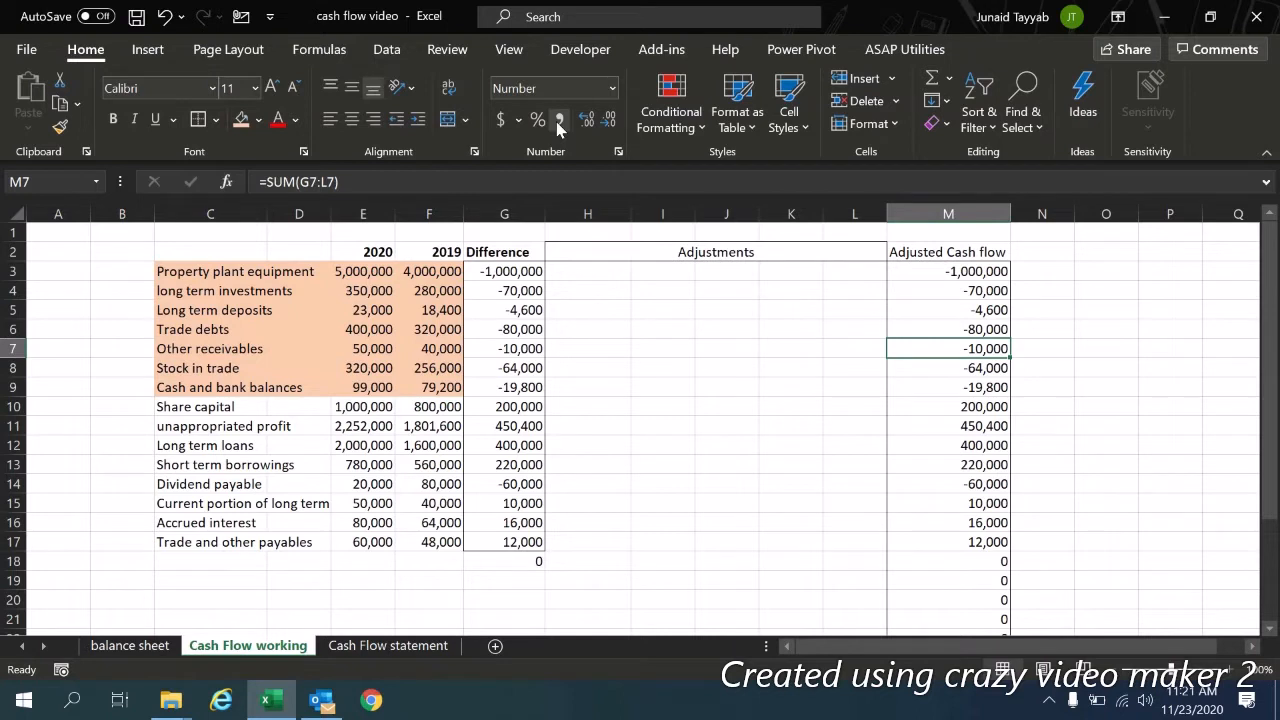
key(Down)
key(Down)
key(Down)
key(Down)
key(Down)
key(Down)
key(Down)
key(Down)
key(Down)
key(Down)
key(Down)
key(Down)
key(Down)
key(Down)
key(Down)
key(Down)
key(Down)
key(Down)
key(Down)
key(Down)
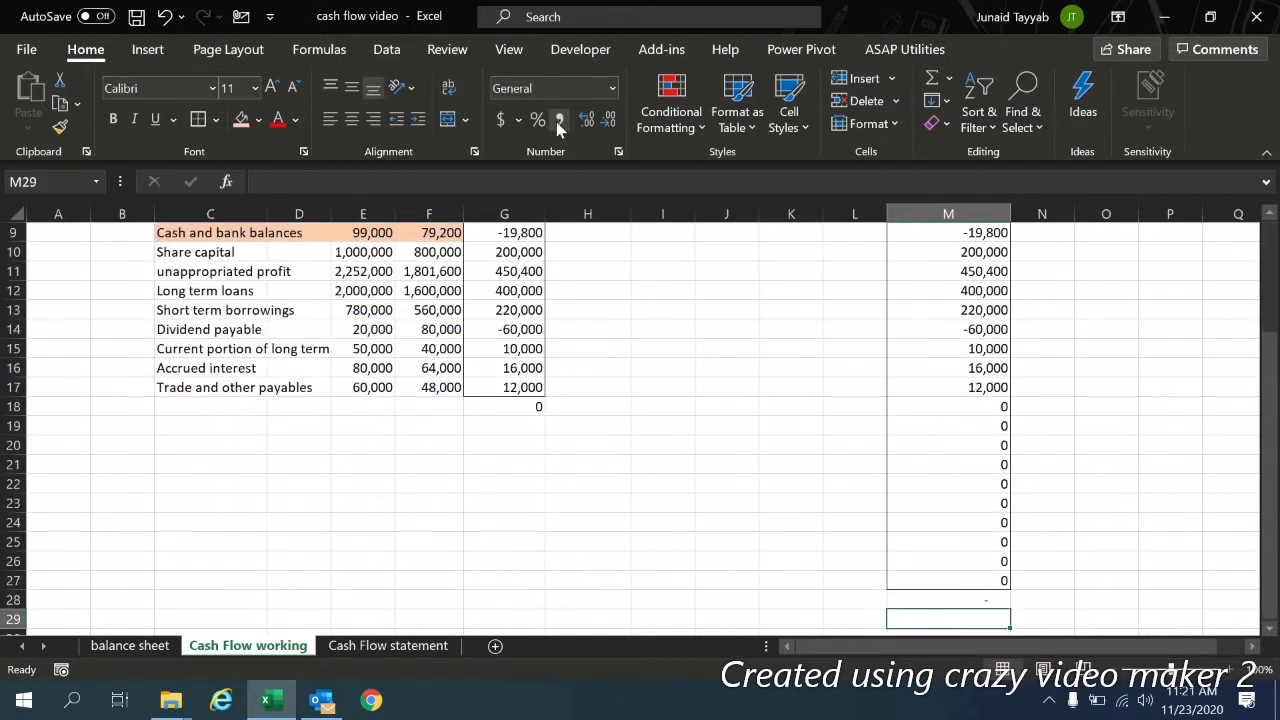
Step: Copy the adjustment items C11:C16, Depreciation through Gain on disposal of assets, from the Cash Flow statement sheet as values into C21:C26 of Cash Flow working
key(Left)
key(Left)
key(Left)
key(Up)
key(Up)
key(Up)
key(Up)
key(Up)
key(Up)
key(Up)
key(Up)
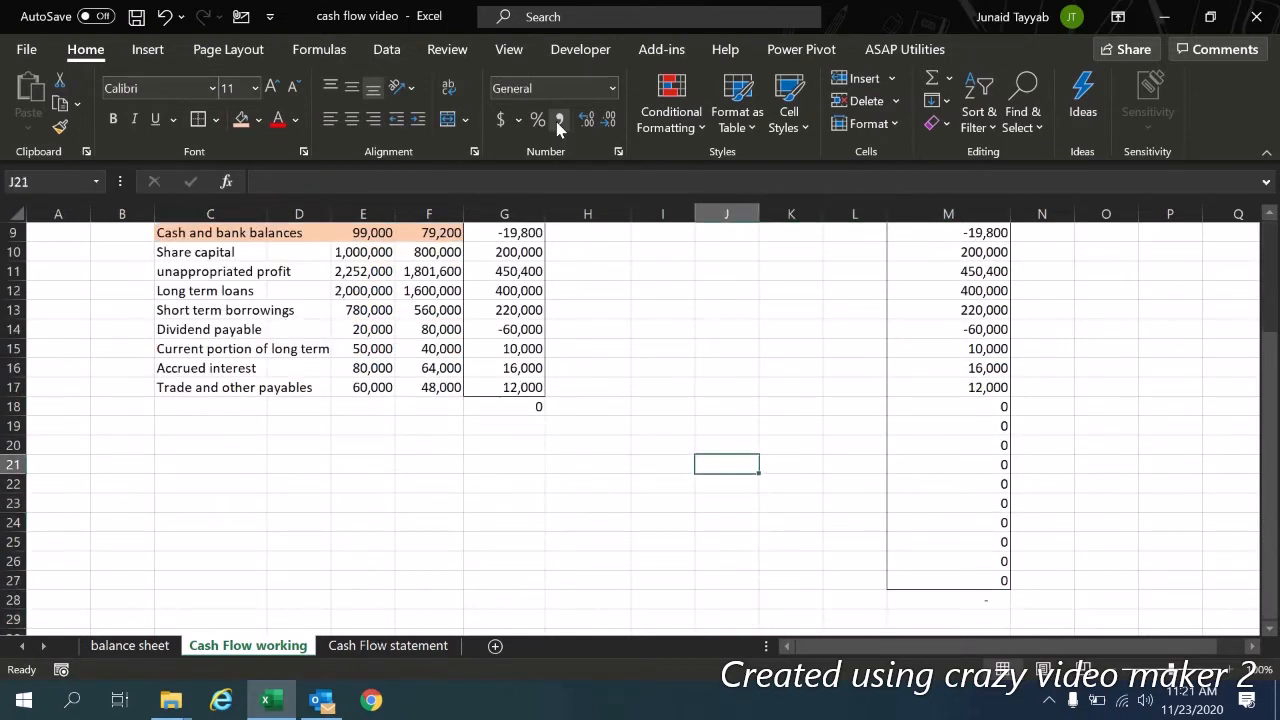
key(Left)
key(Left)
key(Left)
key(Left)
key(Left)
key(Left)
key(Left)
key(Up)
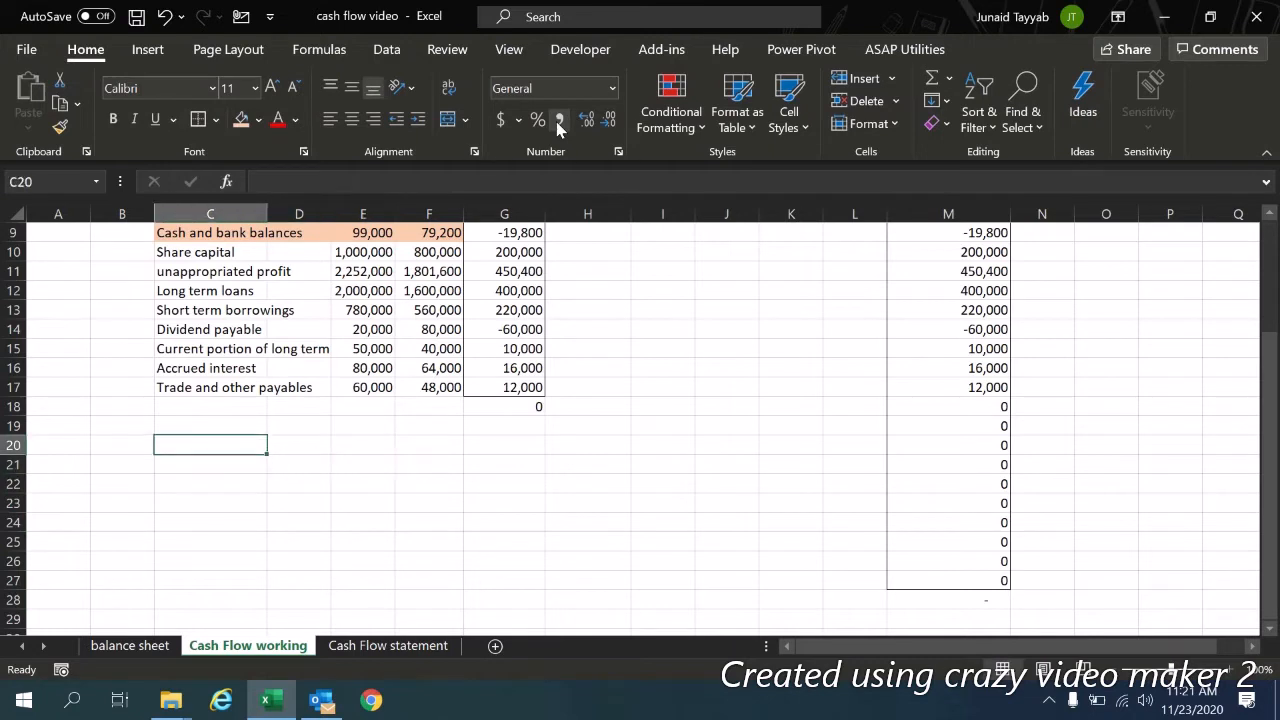
key(ctrl+Page_Down)
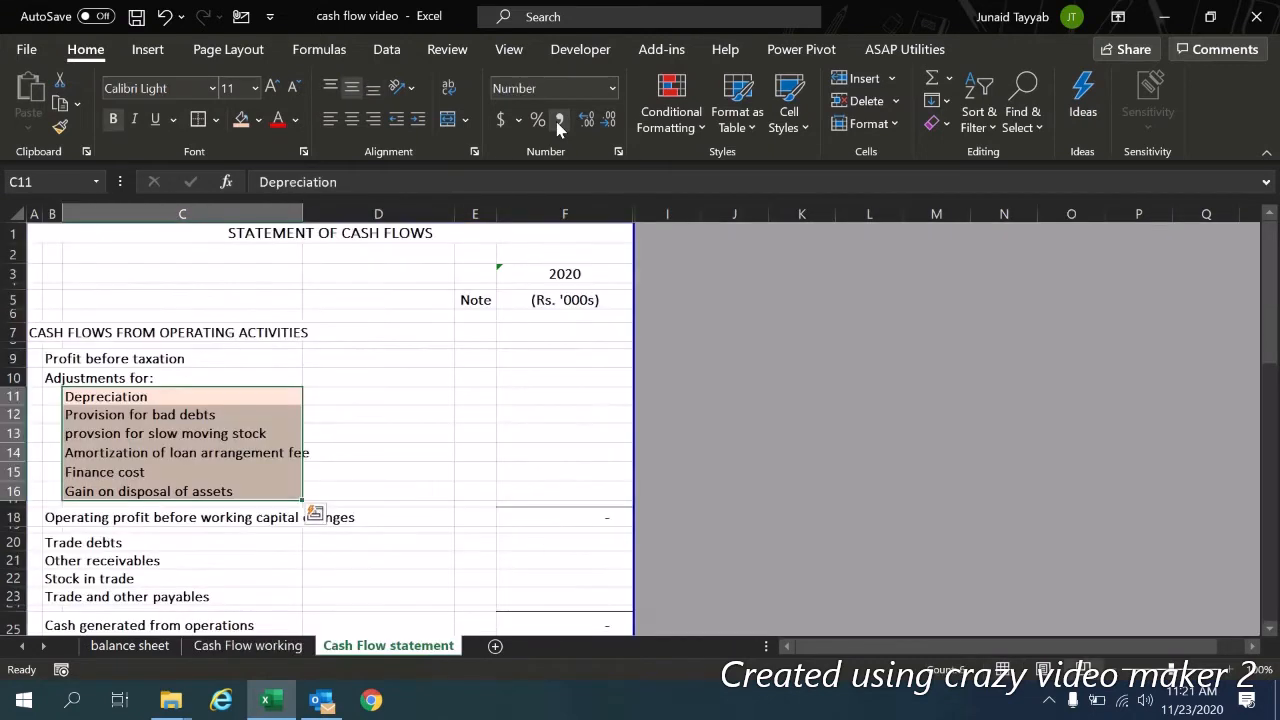
key(Left)
key(Right)
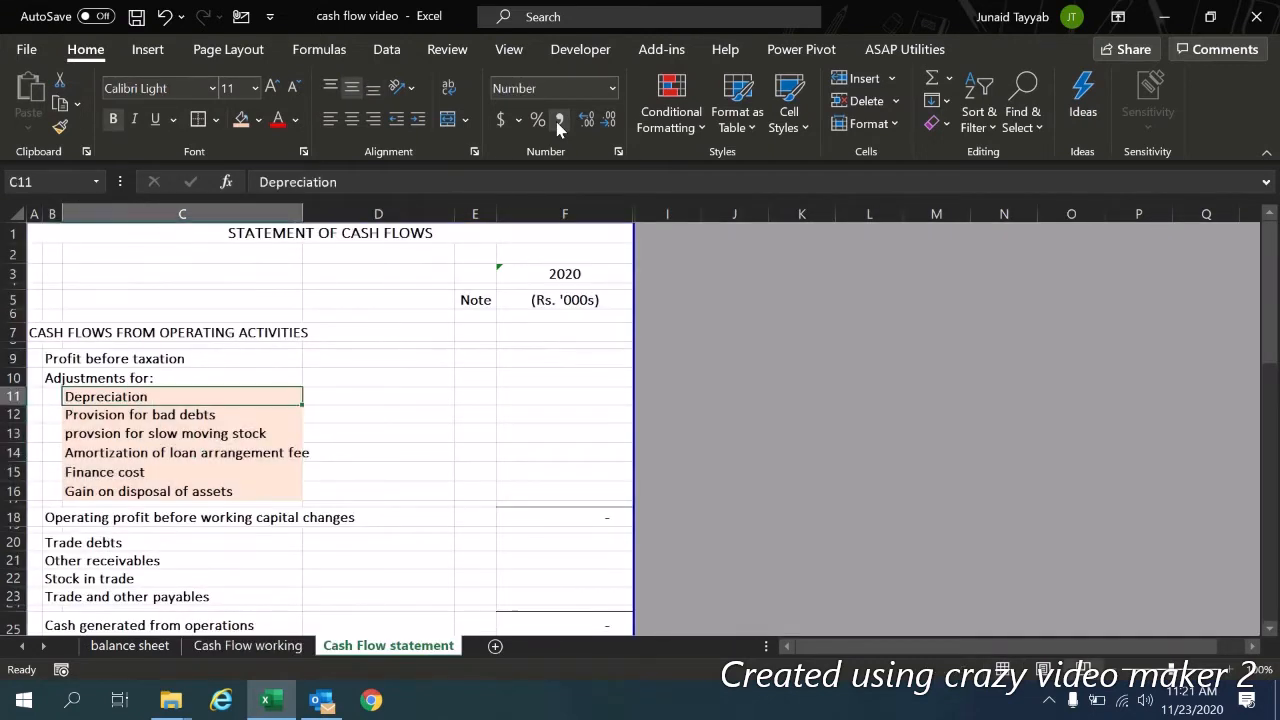
key(shift+Down)
key(shift+Down)
key(shift+Down)
key(shift+Down)
key(shift+Down)
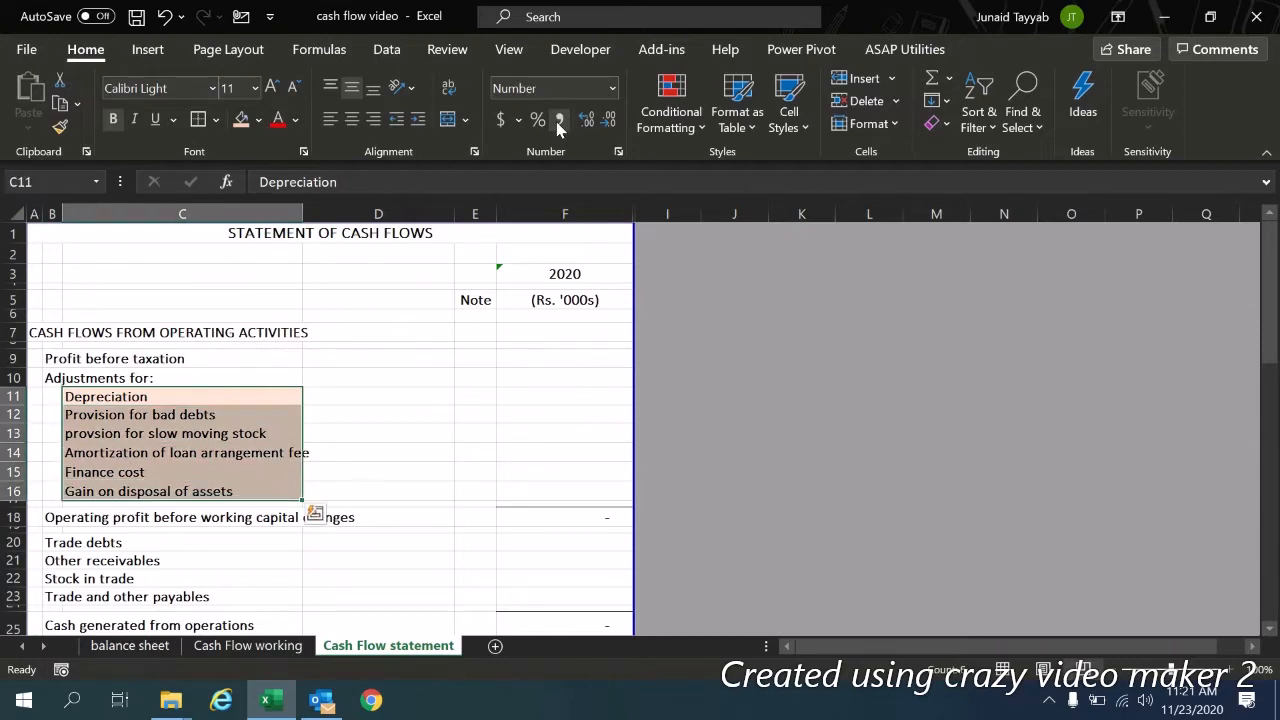
key(ctrl+c)
key(ctrl+Page_Up)
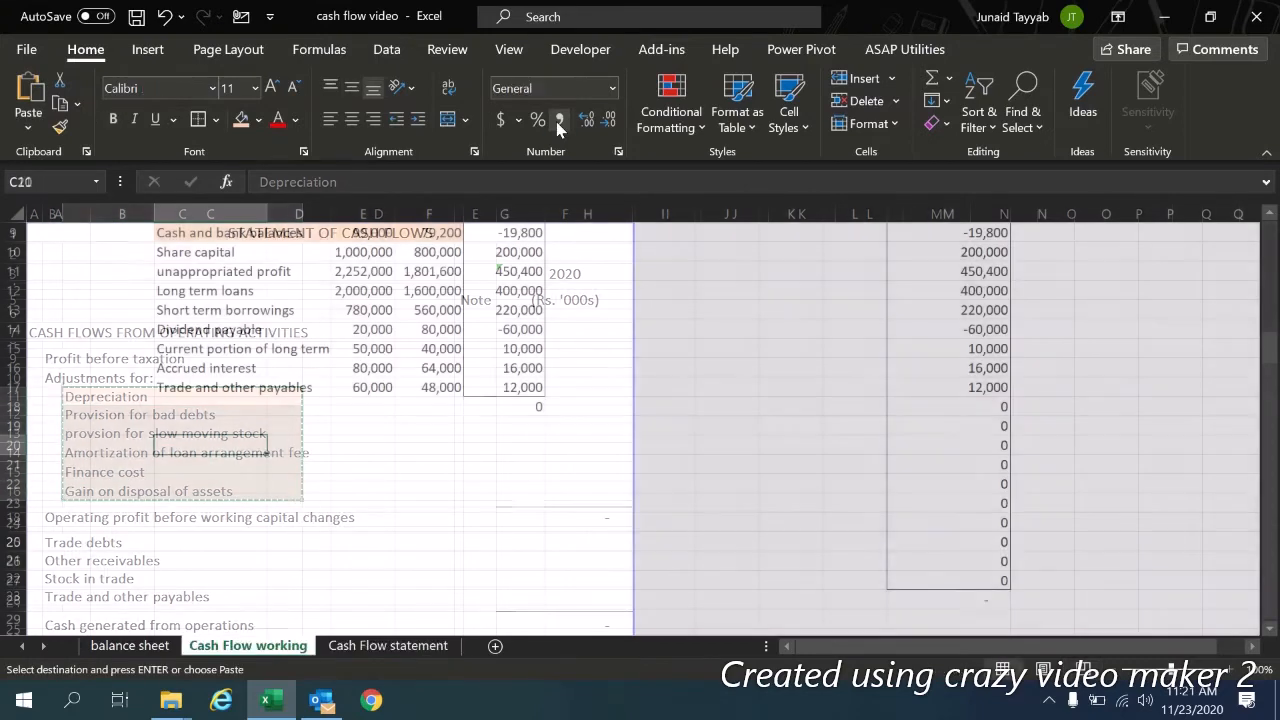
key(Down)
key(ctrl+alt+v)
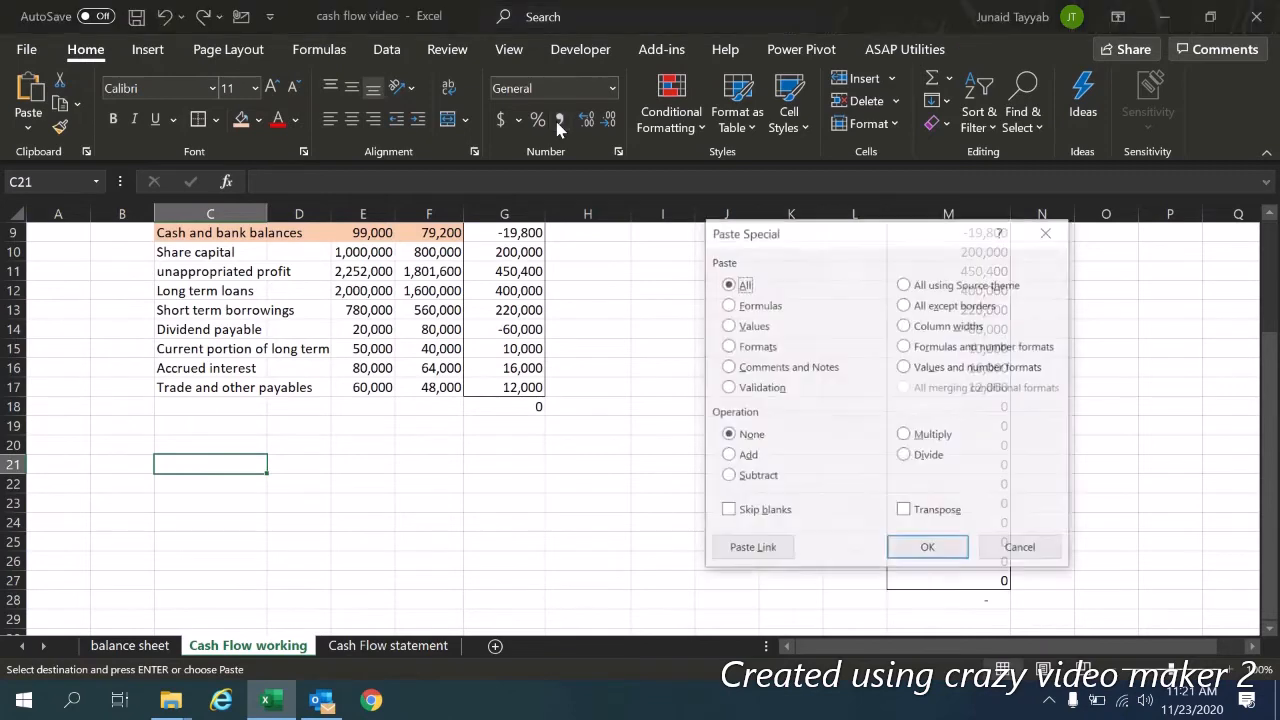
key(v)
key(Return)
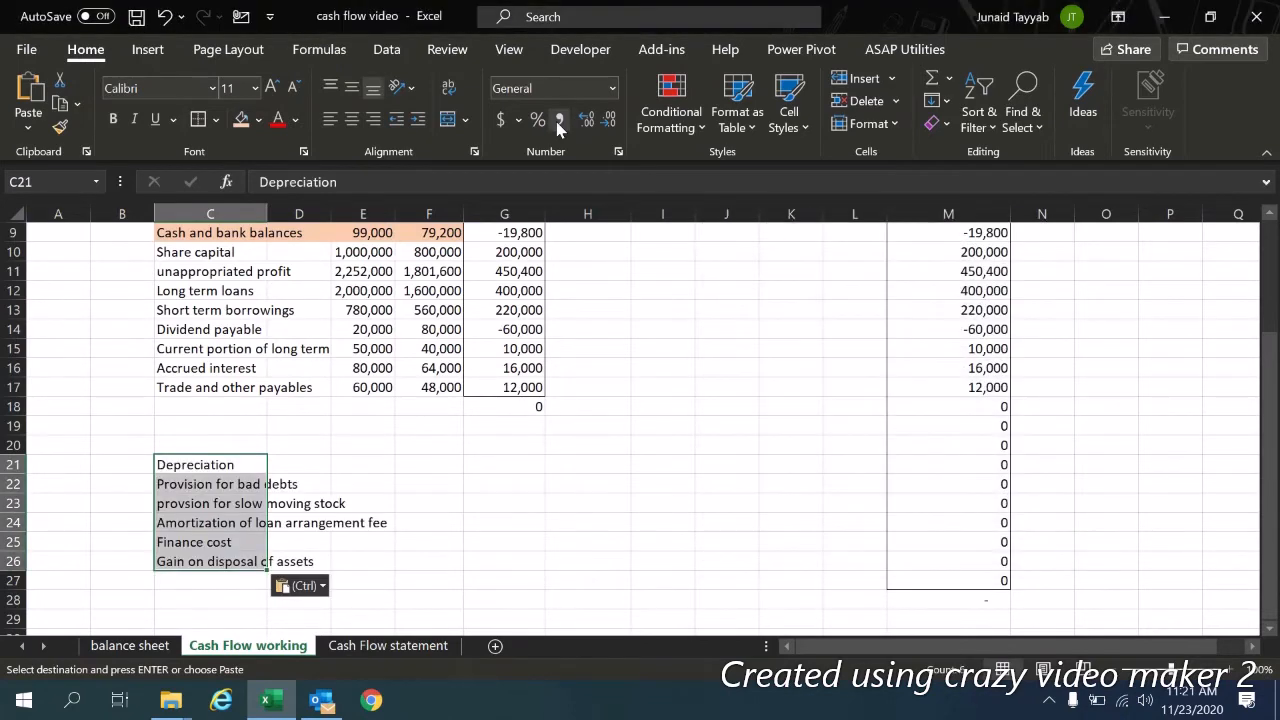
Step: Enter the bold heading Non cash adjustments in C20 above the pasted items
key(Up)
key(Up)
key(Down)
text(n)
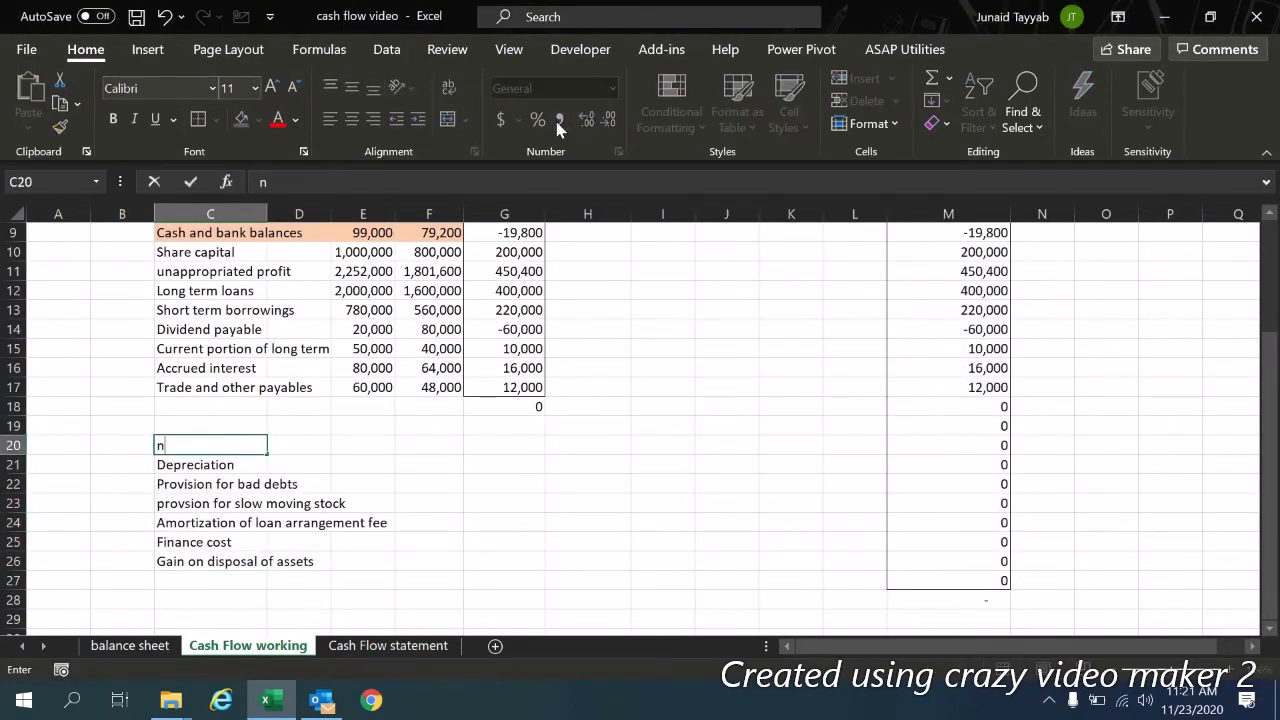
text(NO)
key(BackSpace)
key(BackSpace)
key(BackSpace)
text(Non cash adjustments)
key(Return)
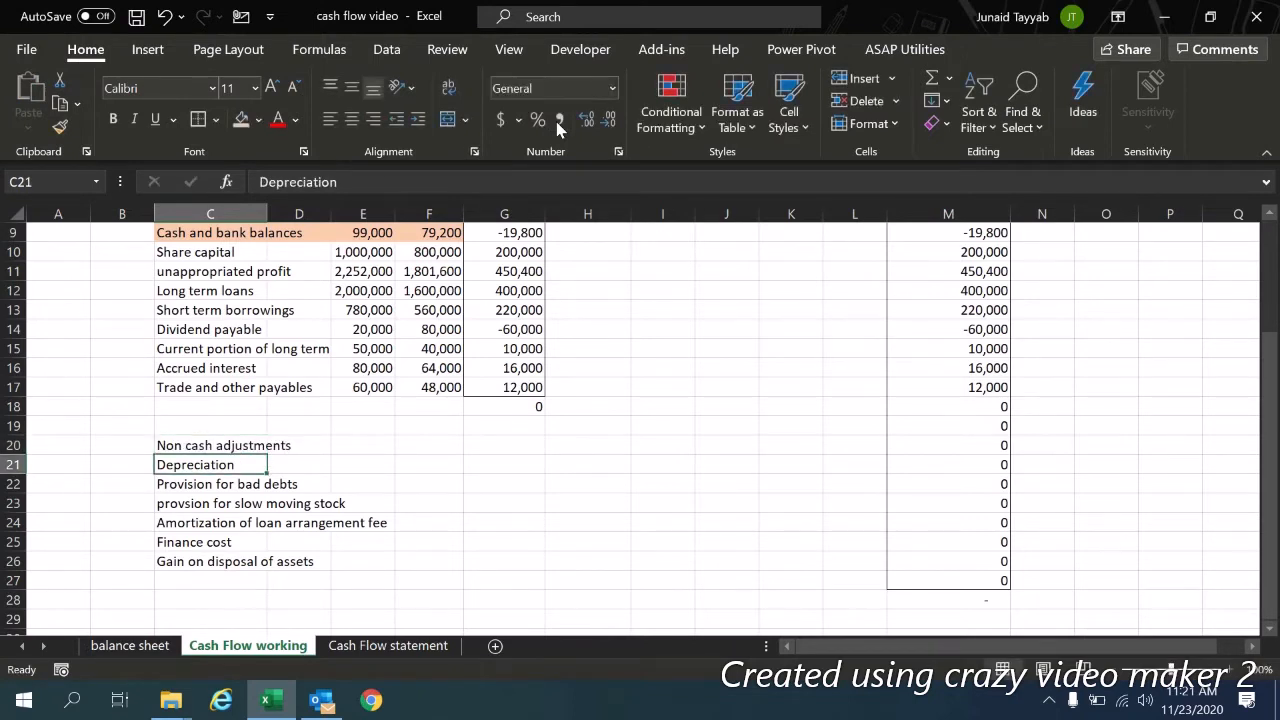
key(Up)
key(ctrl+b)
Step: Enter the non cash adjustment amounts 400000, 23000, 35000, 32000, 100000 and -50000 in G21:G26, from Depreciation to Gain on disposal of assets
key(Right)
key(Right)
key(Right)
key(Right)
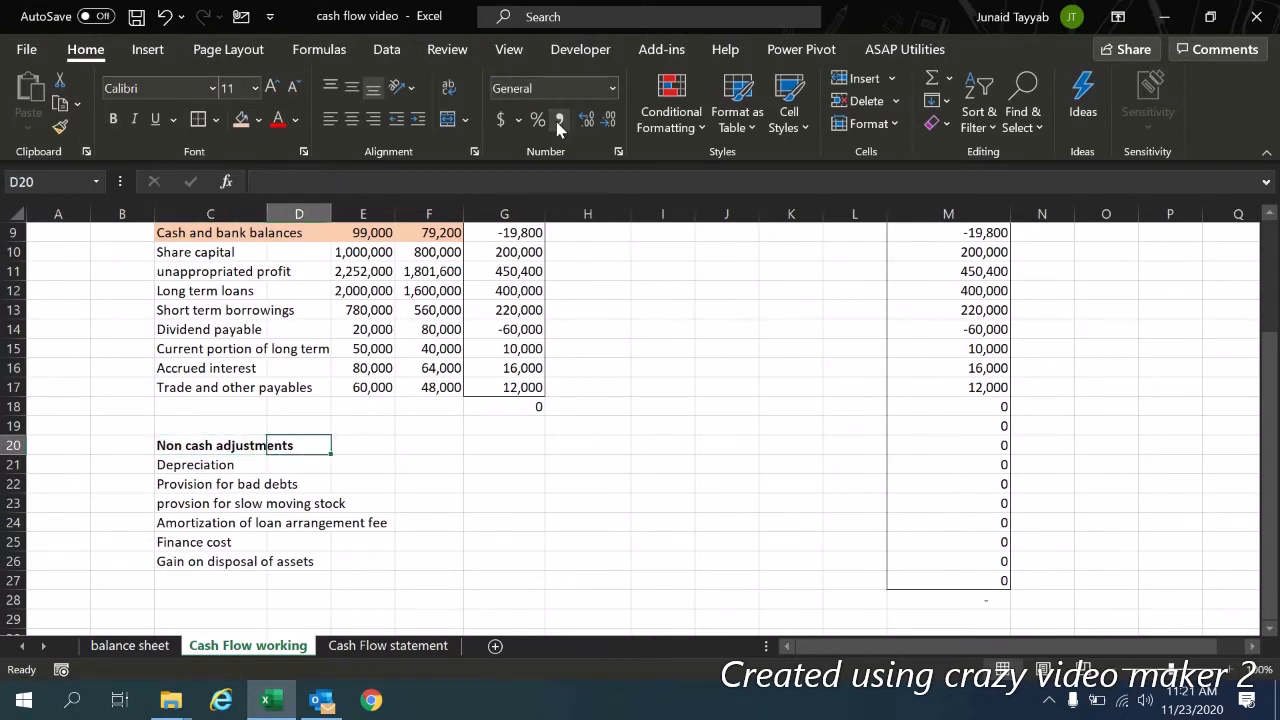
key(Down)
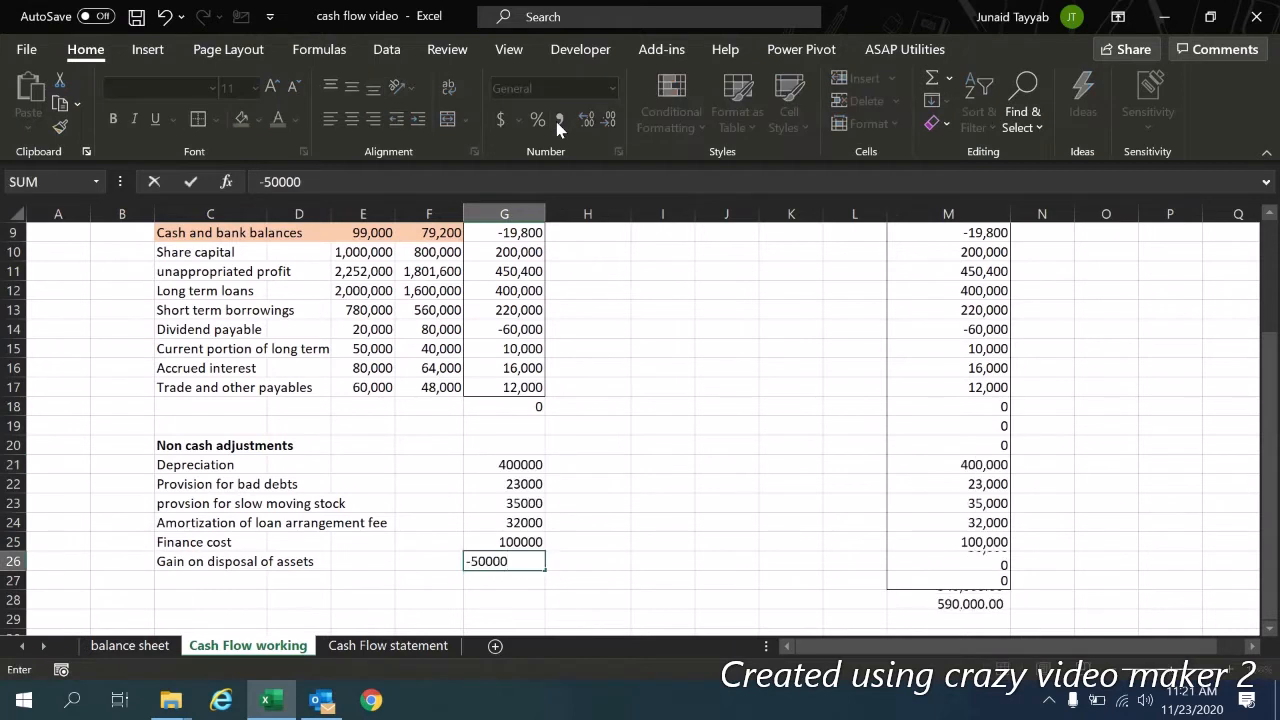
key(Return)
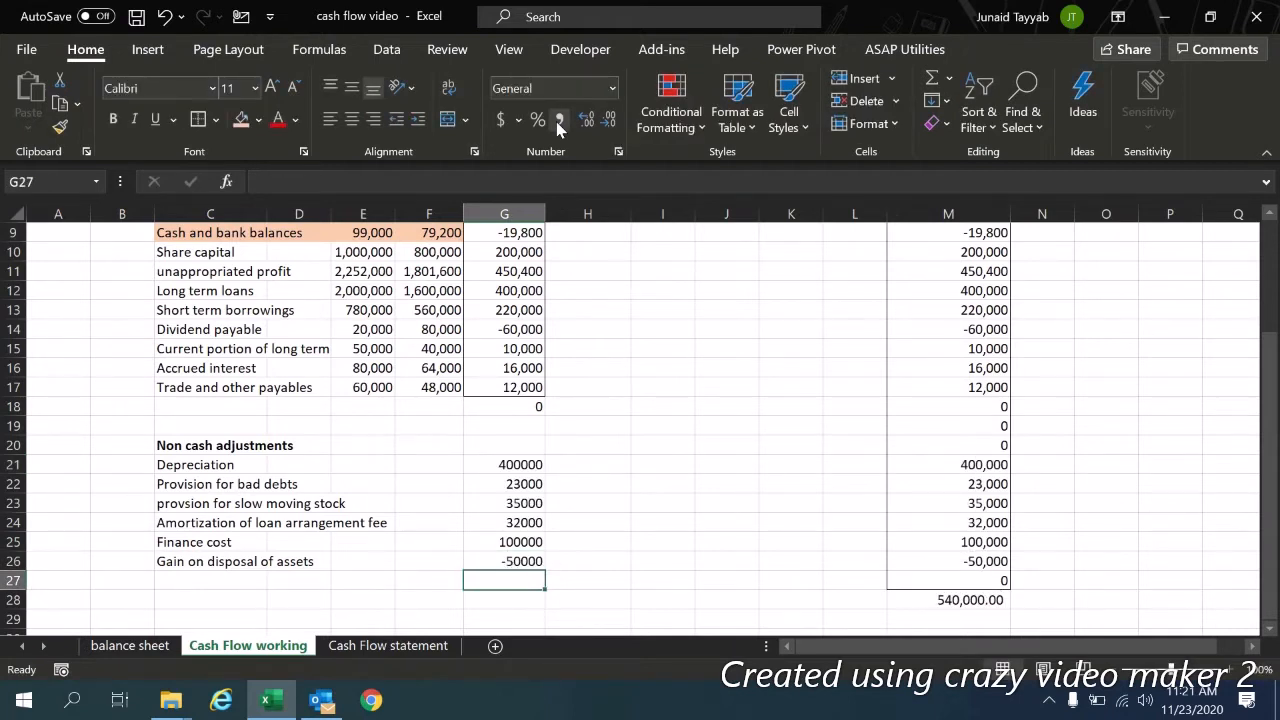
Step: Enter the label Receipts on diposal in C27, below Gain on disposal of assets
key(Left)
key(Left)
key(Left)
key(Left)
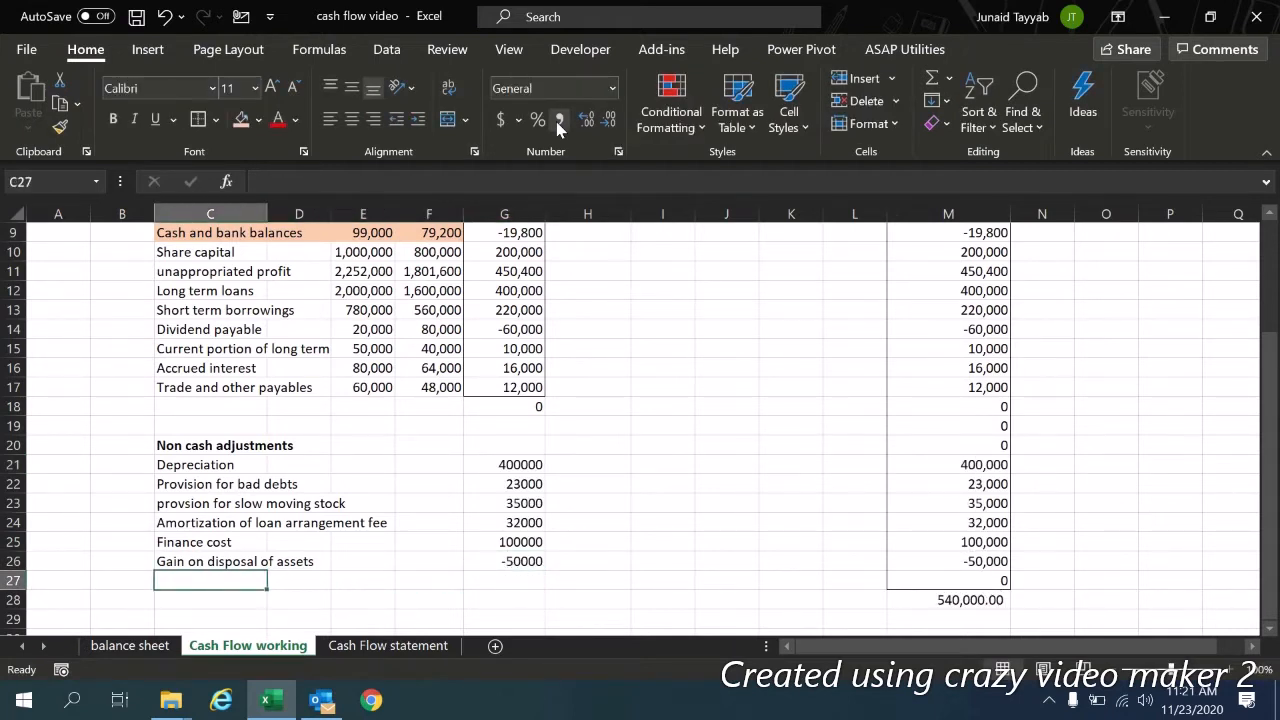
text(Rceip)
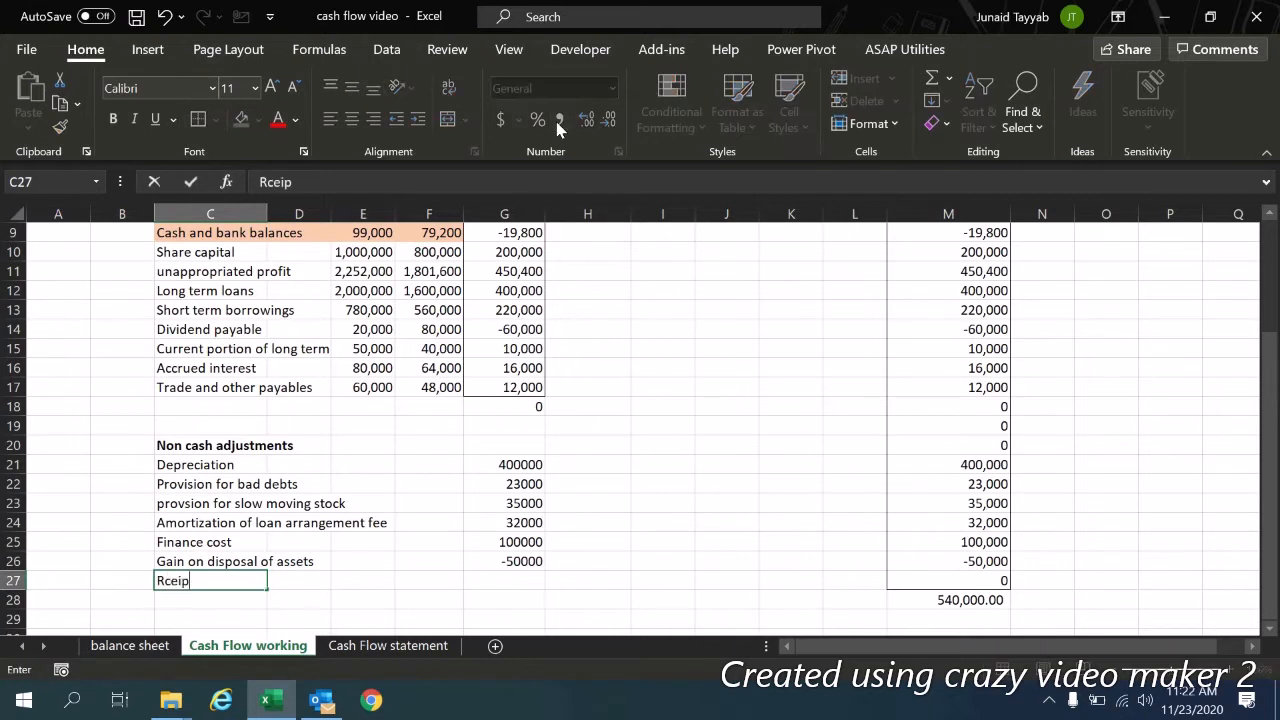
key(BackSpace)
key(BackSpace)
key(BackSpace)
key(BackSpace)
text(eceipts on dipos)
key(BackSpace)
text(posal)
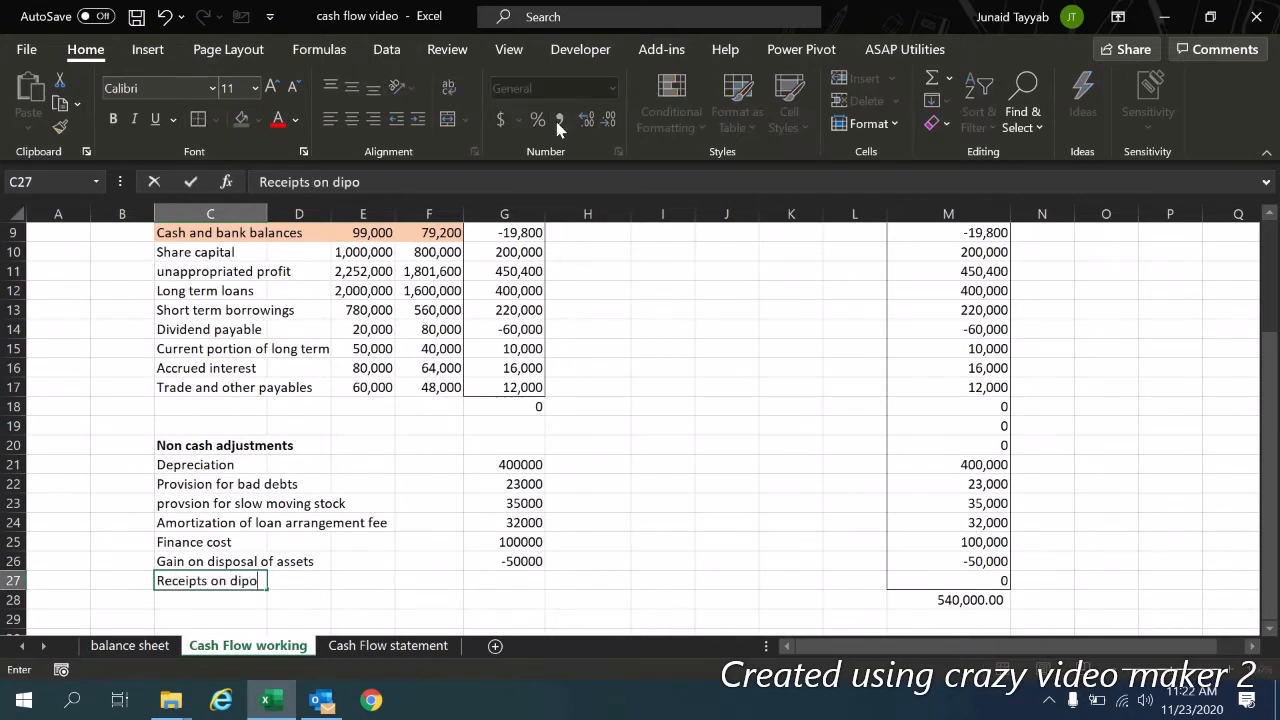
Step: Enter 25000 as the Receipts on diposal amount in G27 and check the Adjusted Cash flow total in M28
key(Tab)
key(Tab)
key(Tab)
key(Tab)
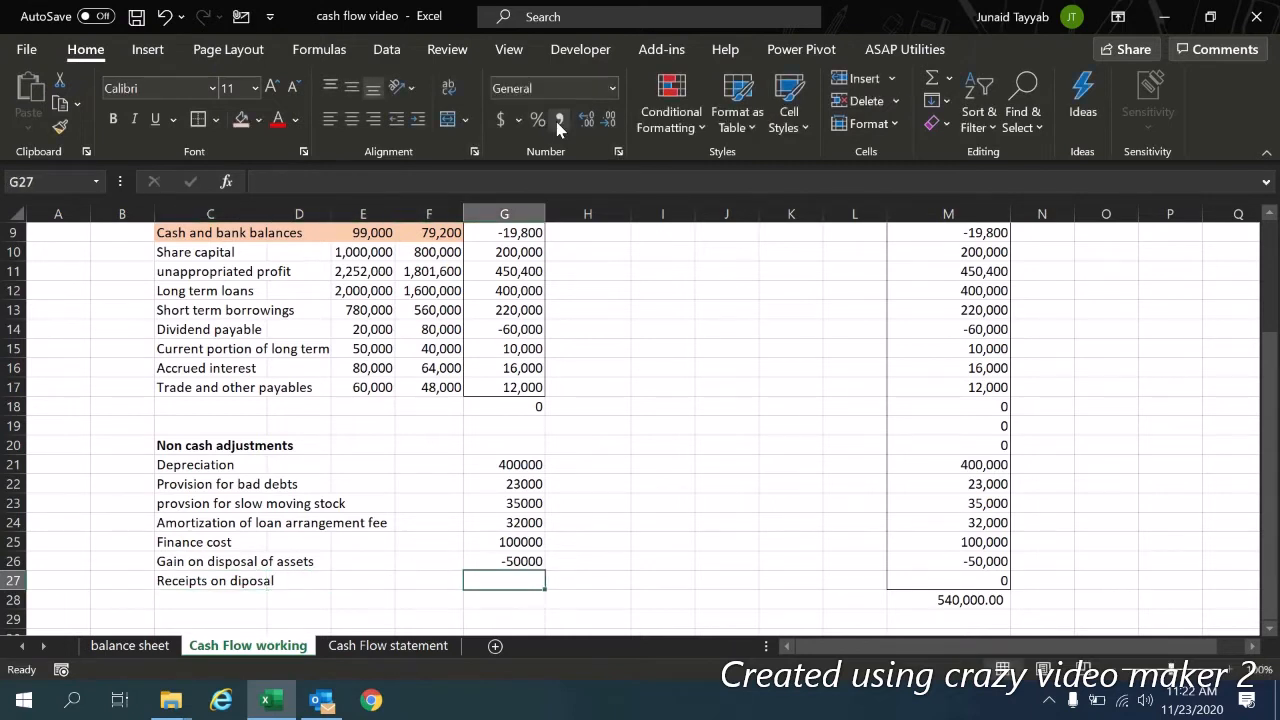
text(25000)
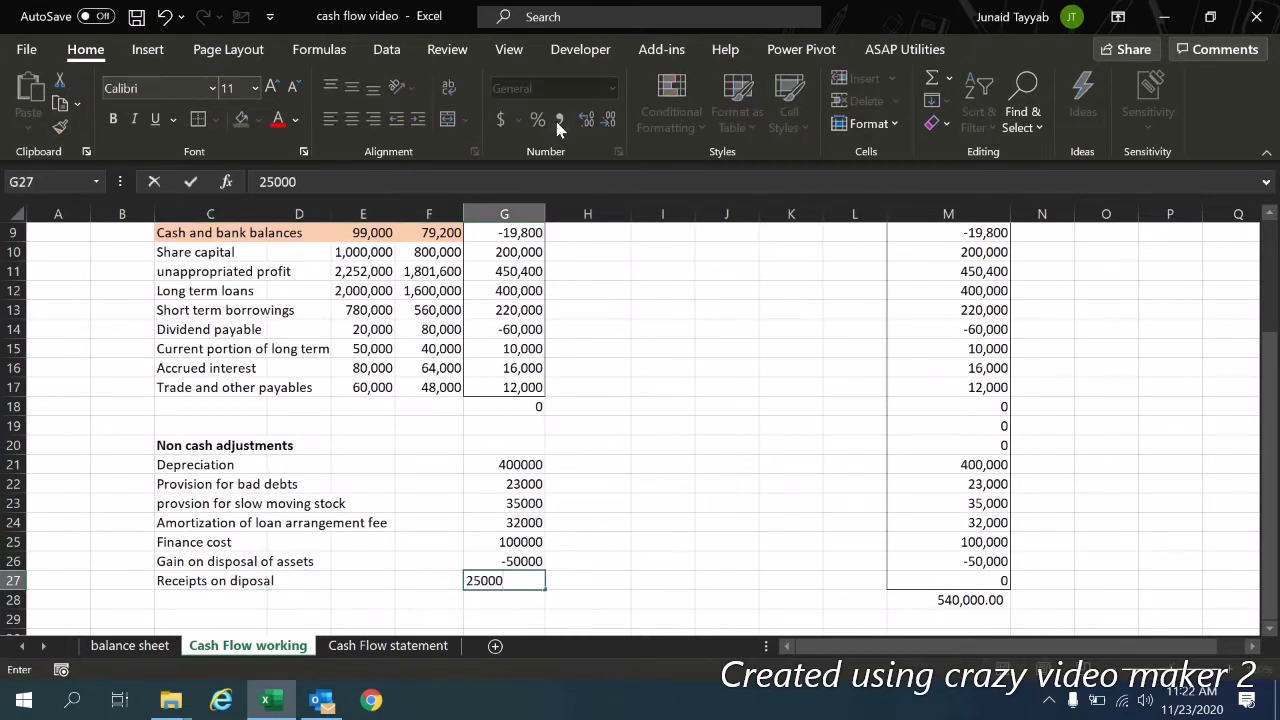
key(Return)
key(Right)
key(Right)
key(Right)
key(Right)
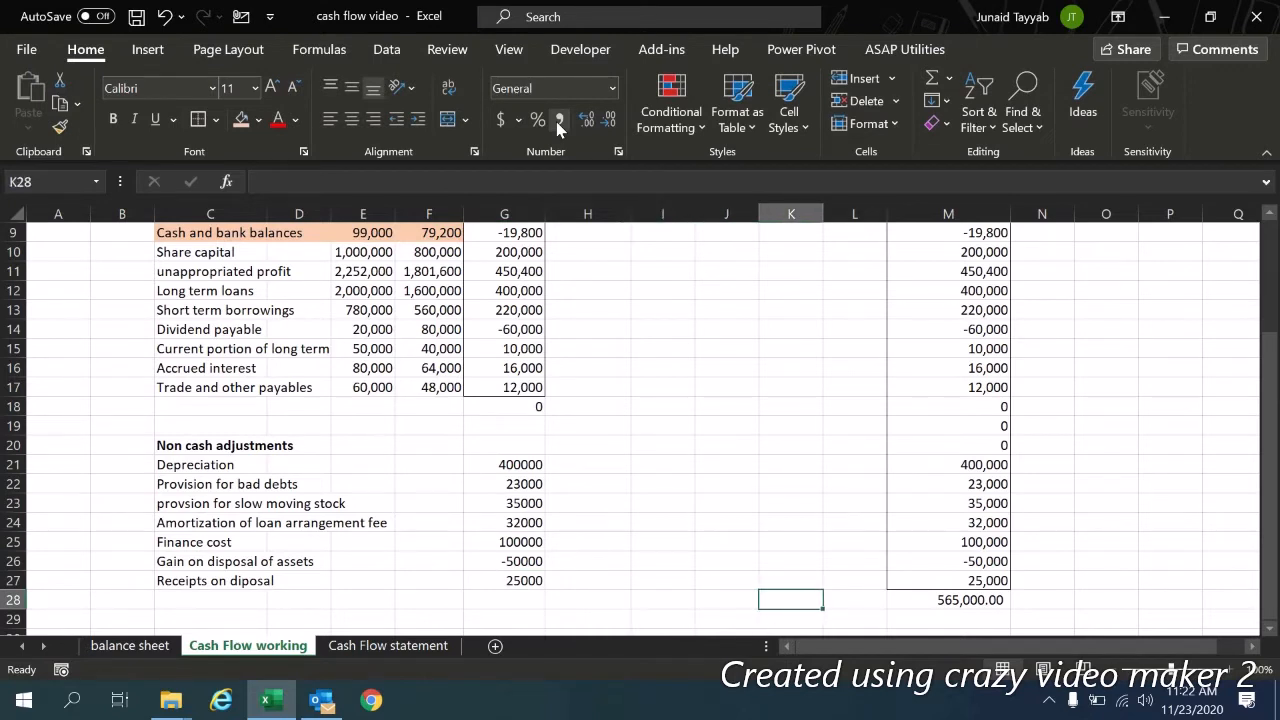
key(Right)
key(Right)
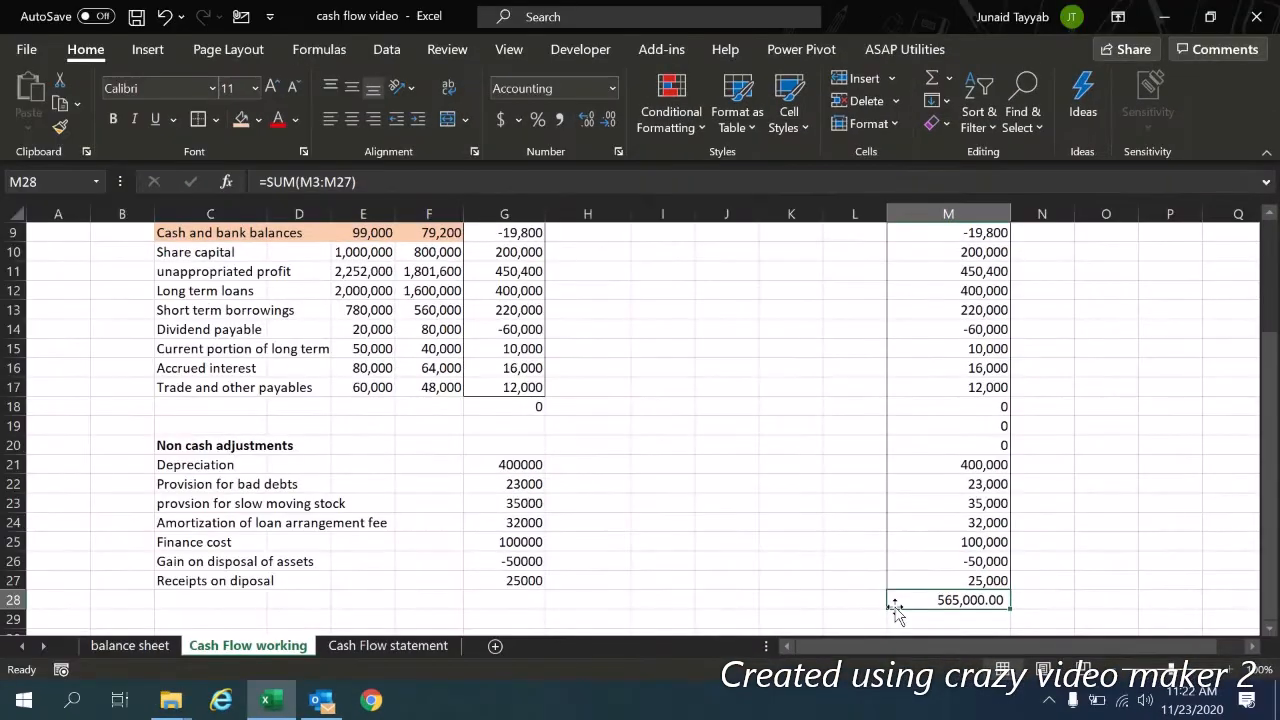
Step: Format the non cash adjustment amounts in G21:G27 with comma separators and no decimal places
drag(516, 466, 528, 581)
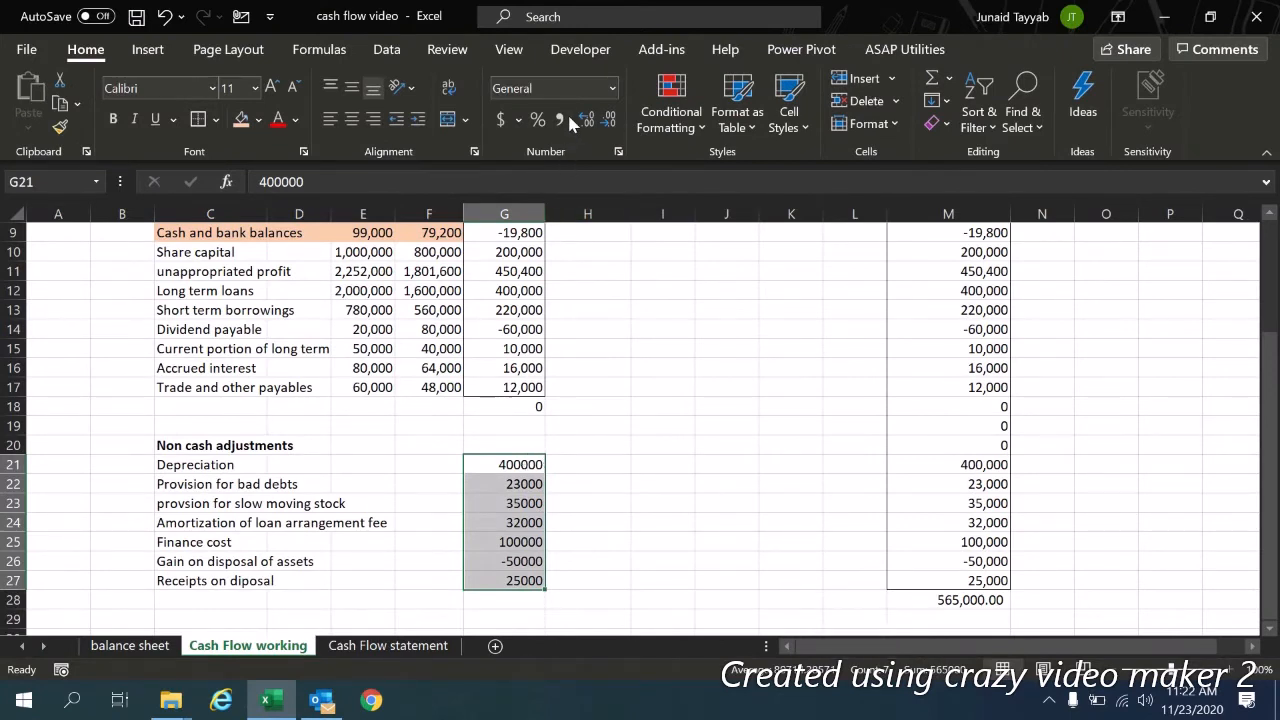
click(561, 119)
click(608, 119)
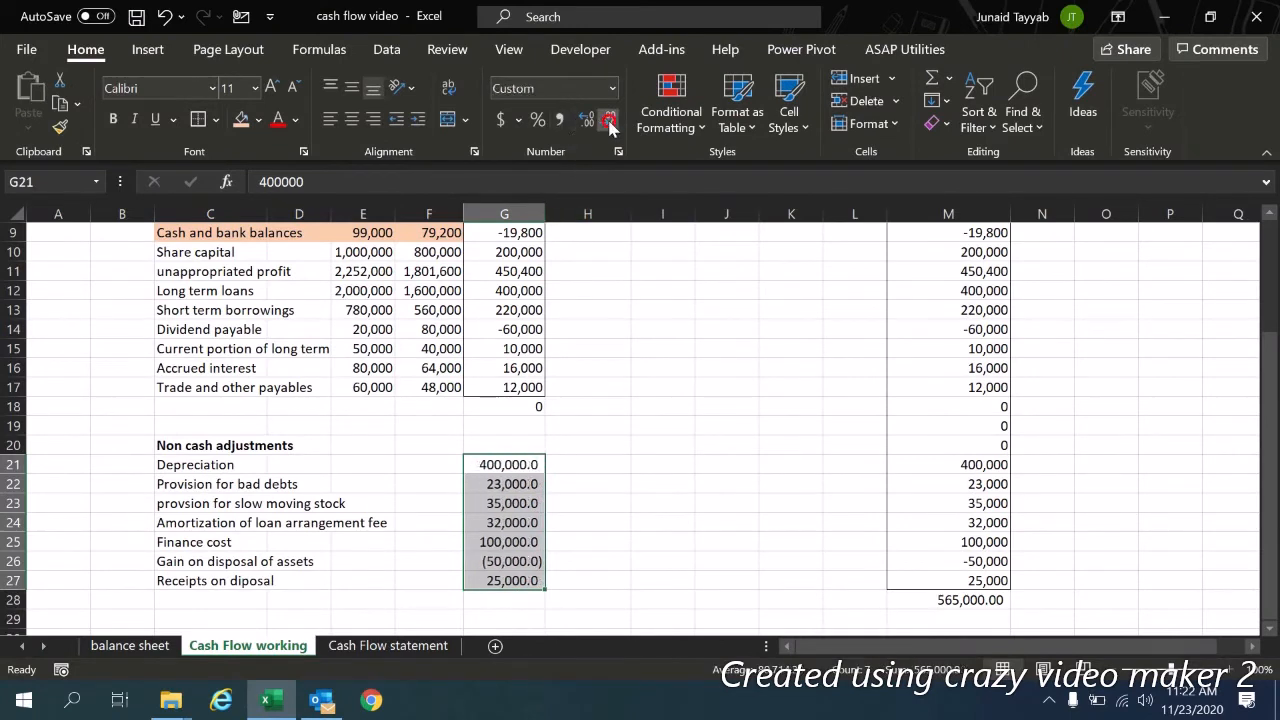
click(608, 119)
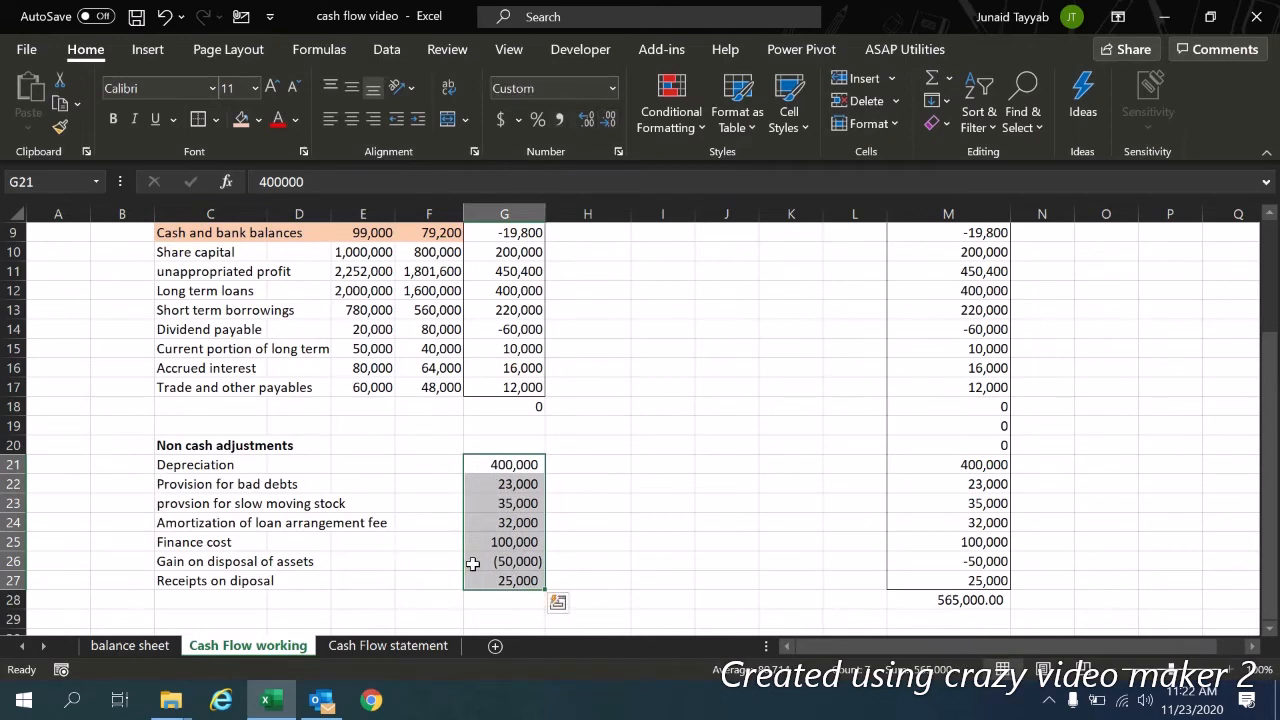
Step: Fill the Adjustments area H3:L17 with a light gold theme colour
scroll(473, 563, up, 3)
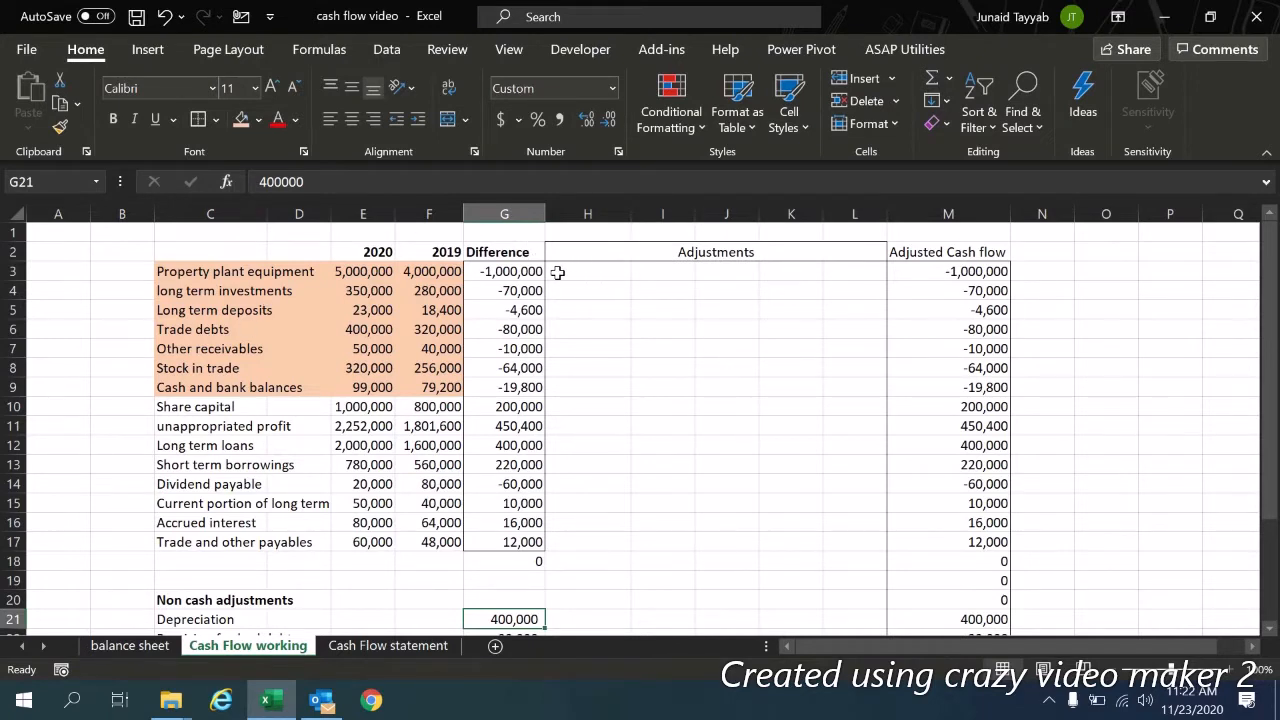
drag(557, 274, 849, 551)
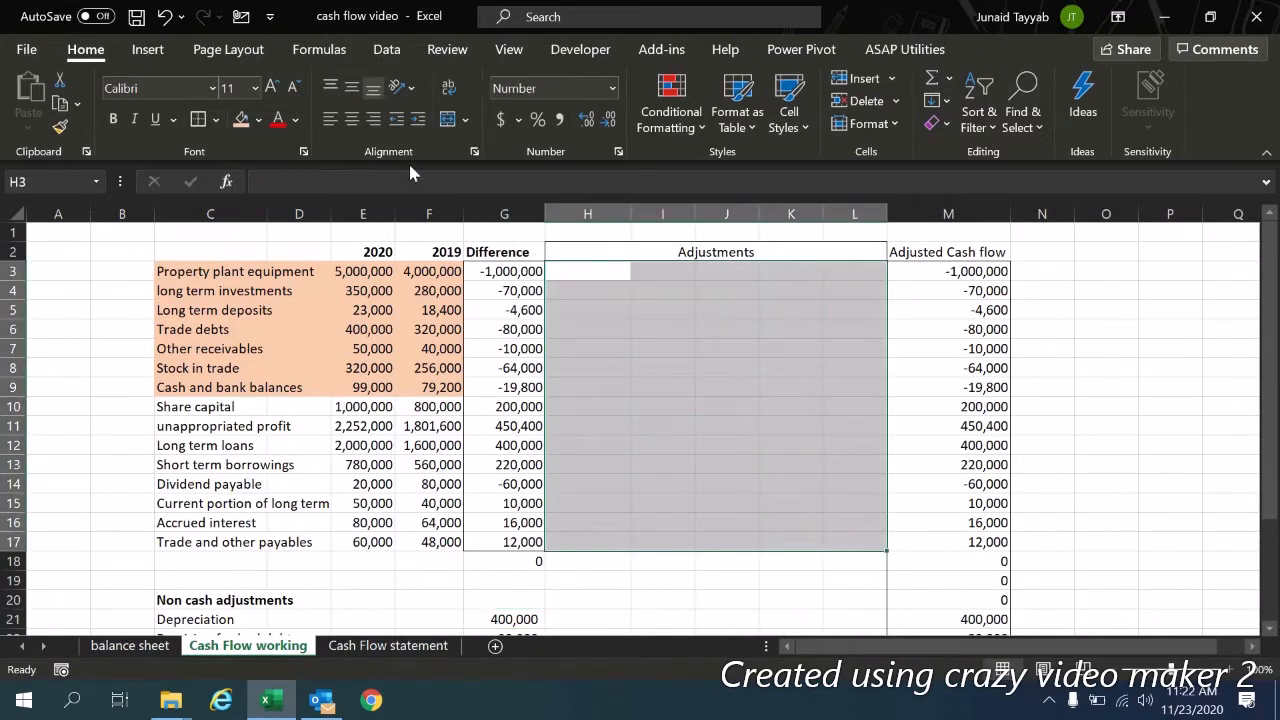
click(258, 120)
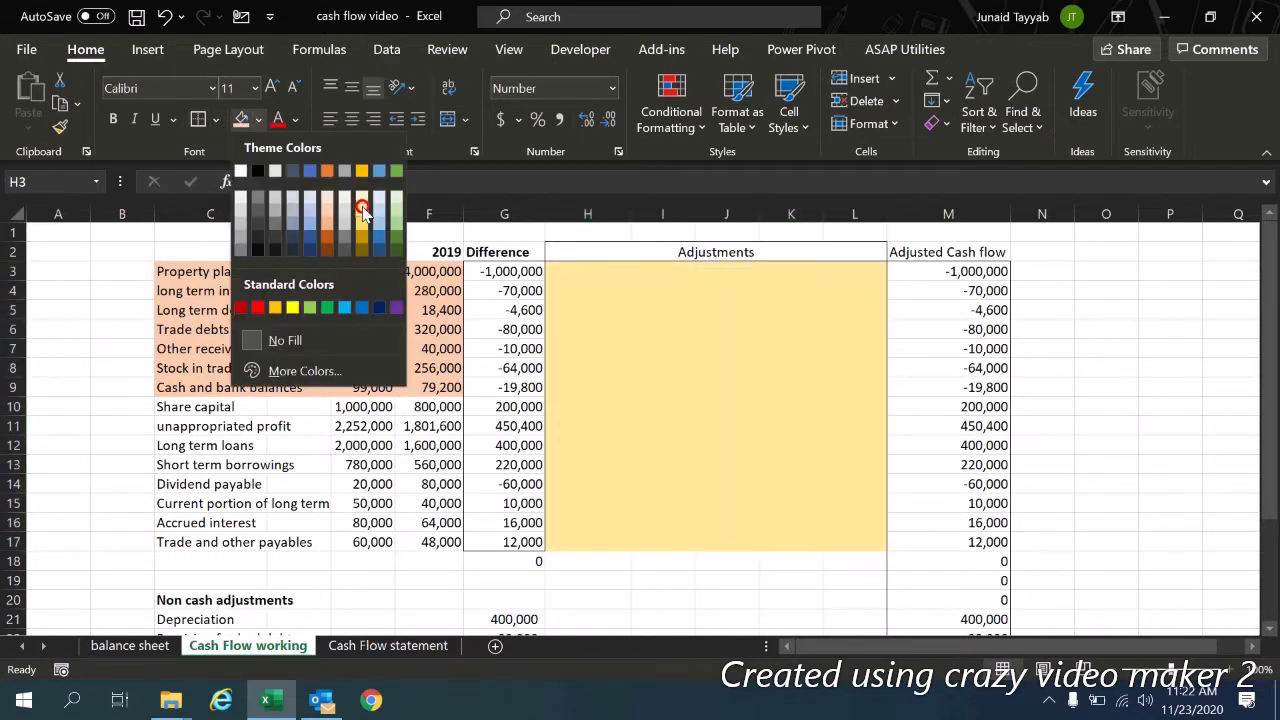
click(362, 205)
Step: Review the non cash adjustment items in C21:C27, from Depreciation down to Receipts on diposal
click(584, 272)
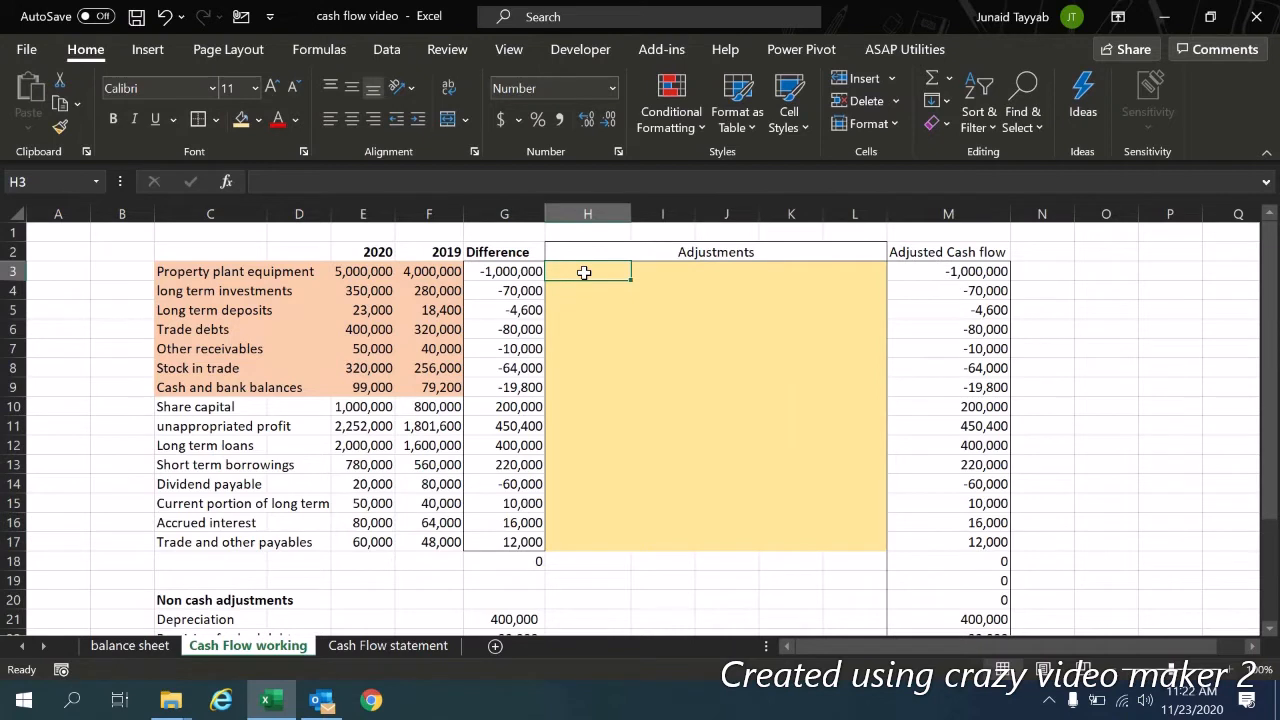
key(Down)
key(Down)
key(Down)
key(Down)
key(Down)
key(Down)
key(Down)
key(Down)
key(Down)
key(Down)
key(Down)
key(Down)
key(Down)
key(Down)
key(Down)
key(Down)
key(Down)
key(Down)
key(Down)
key(Down)
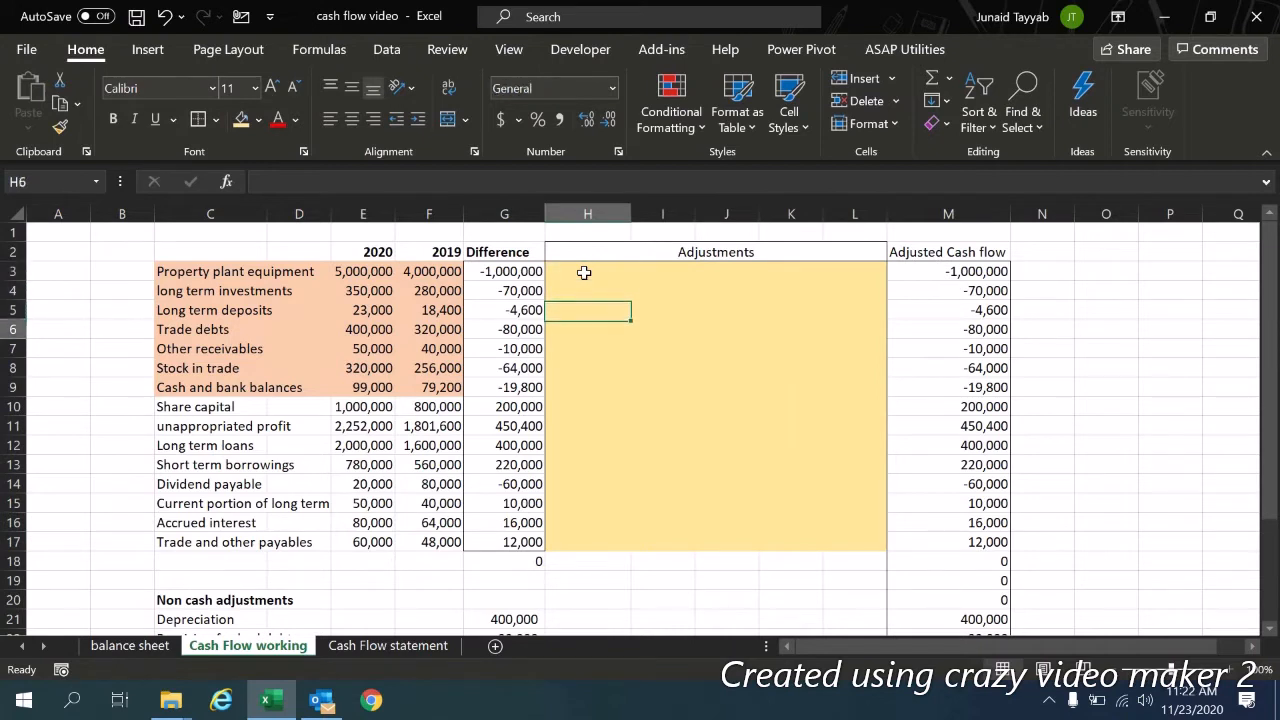
key(Left)
key(Up)
key(Left)
key(Left)
key(Left)
key(Left)
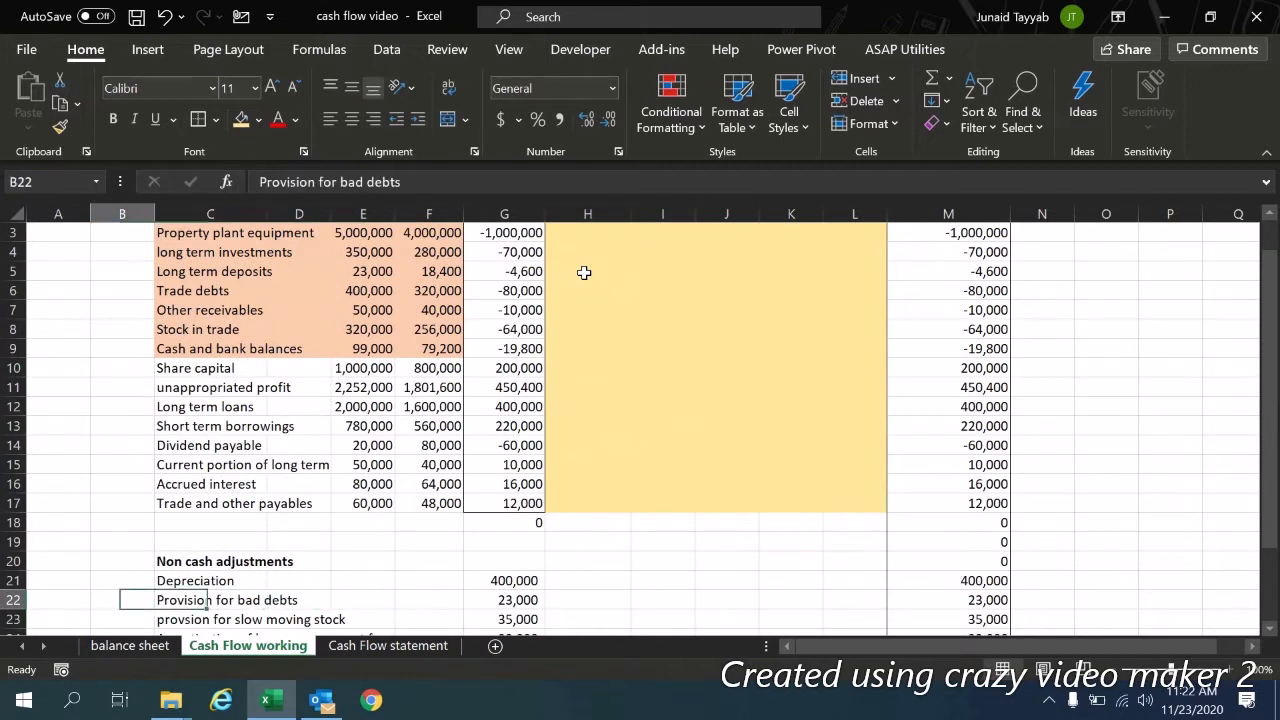
key(Up)
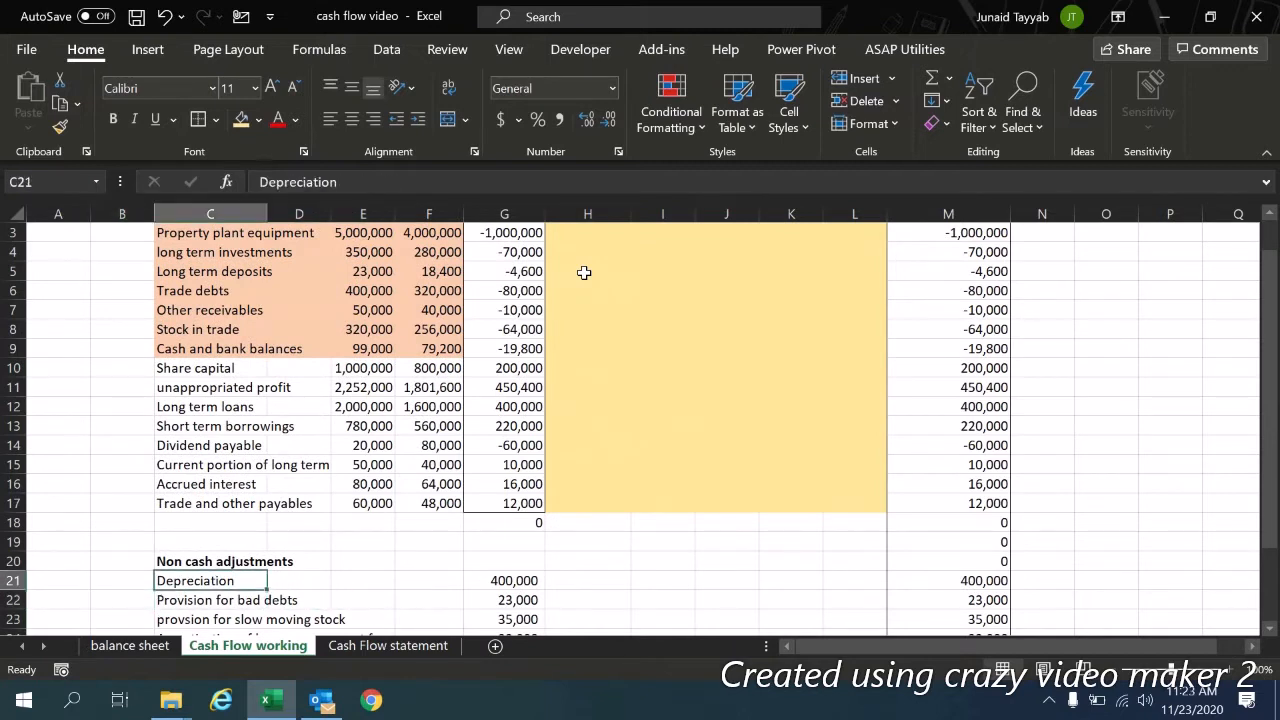
key(Down)
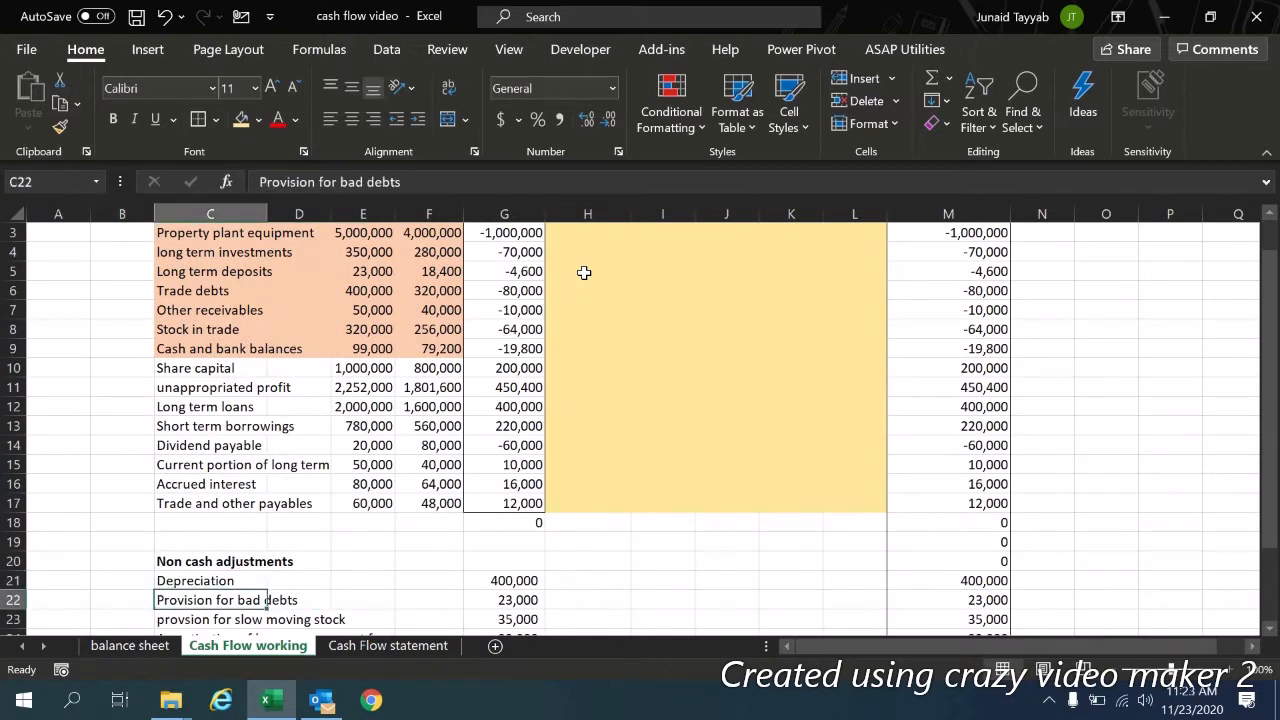
key(Down)
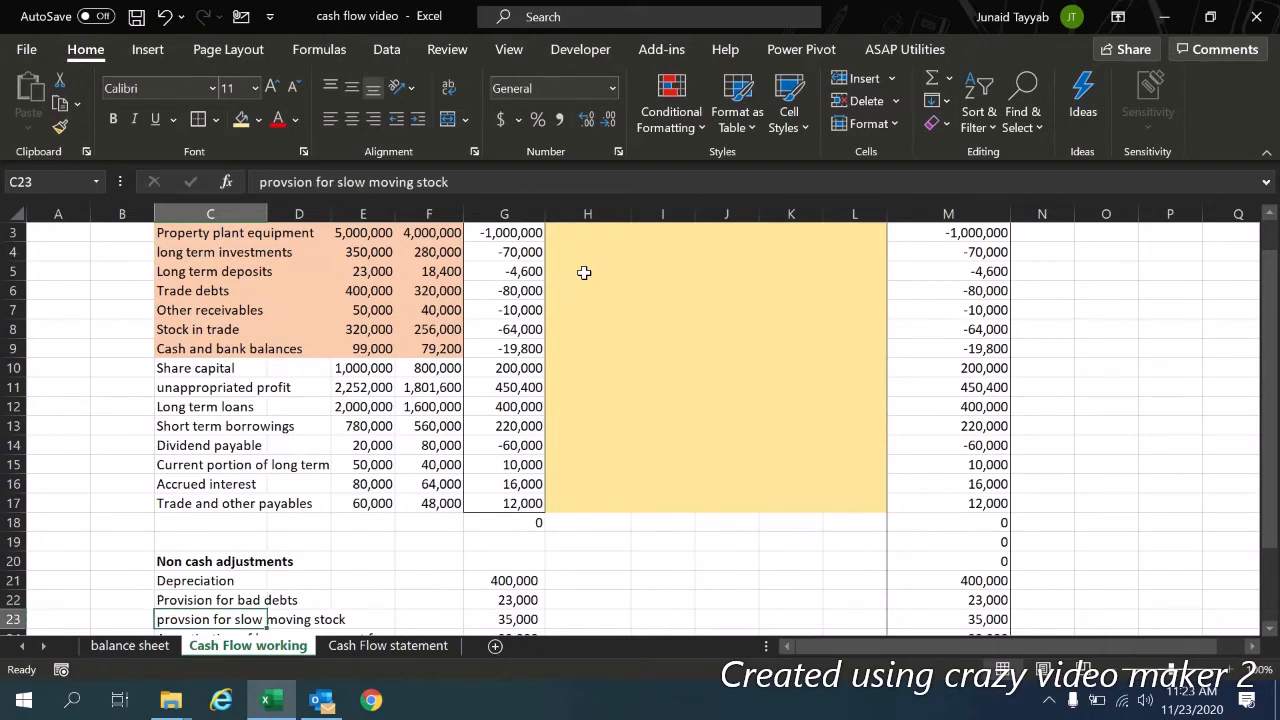
key(Down)
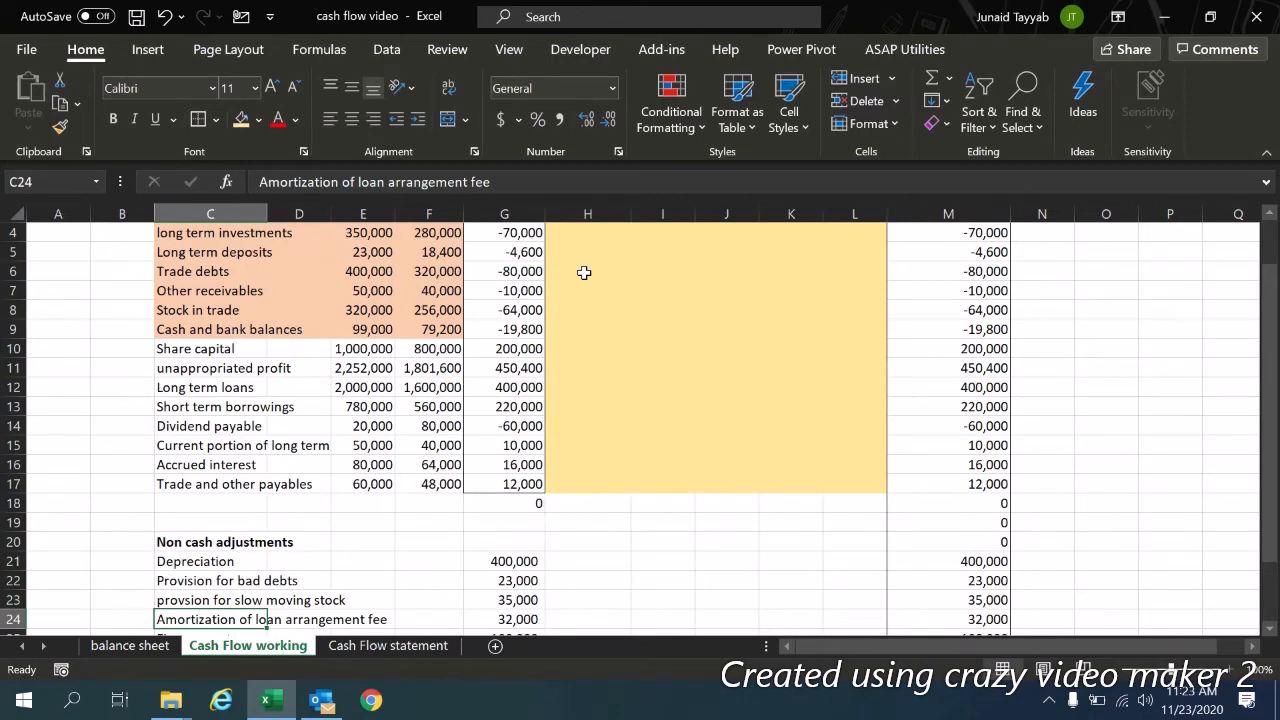
key(Down)
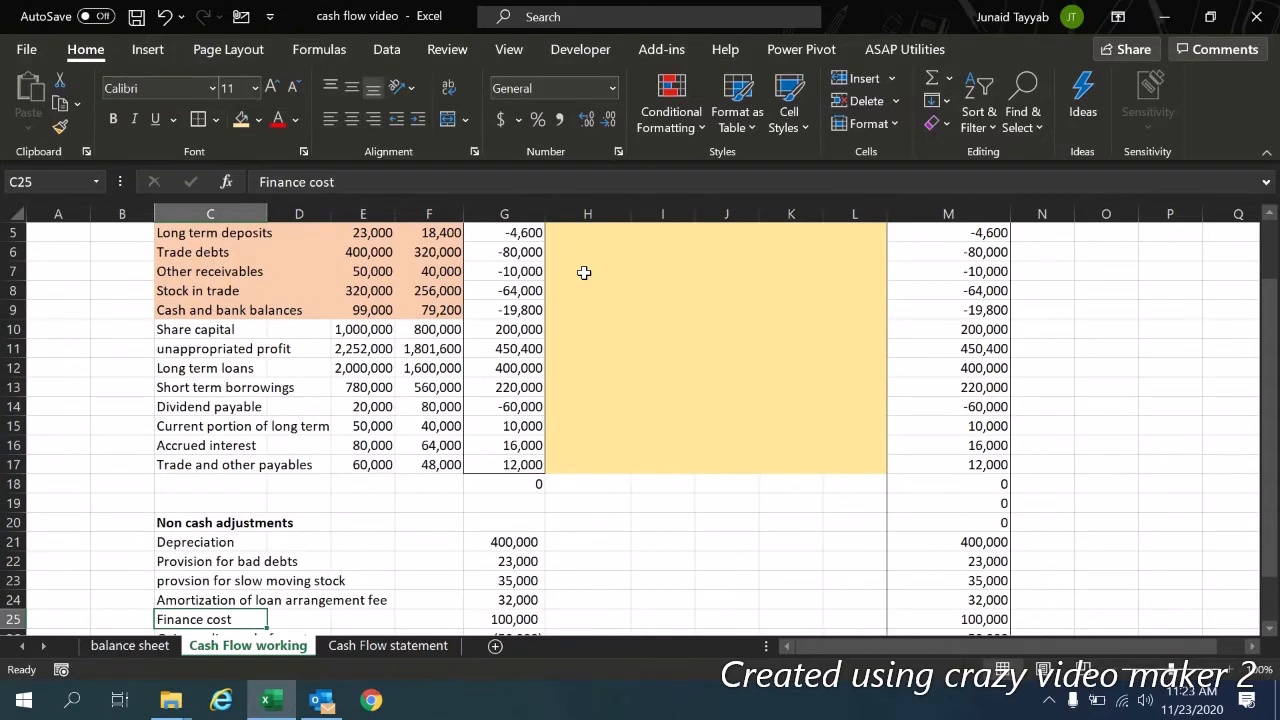
key(Down)
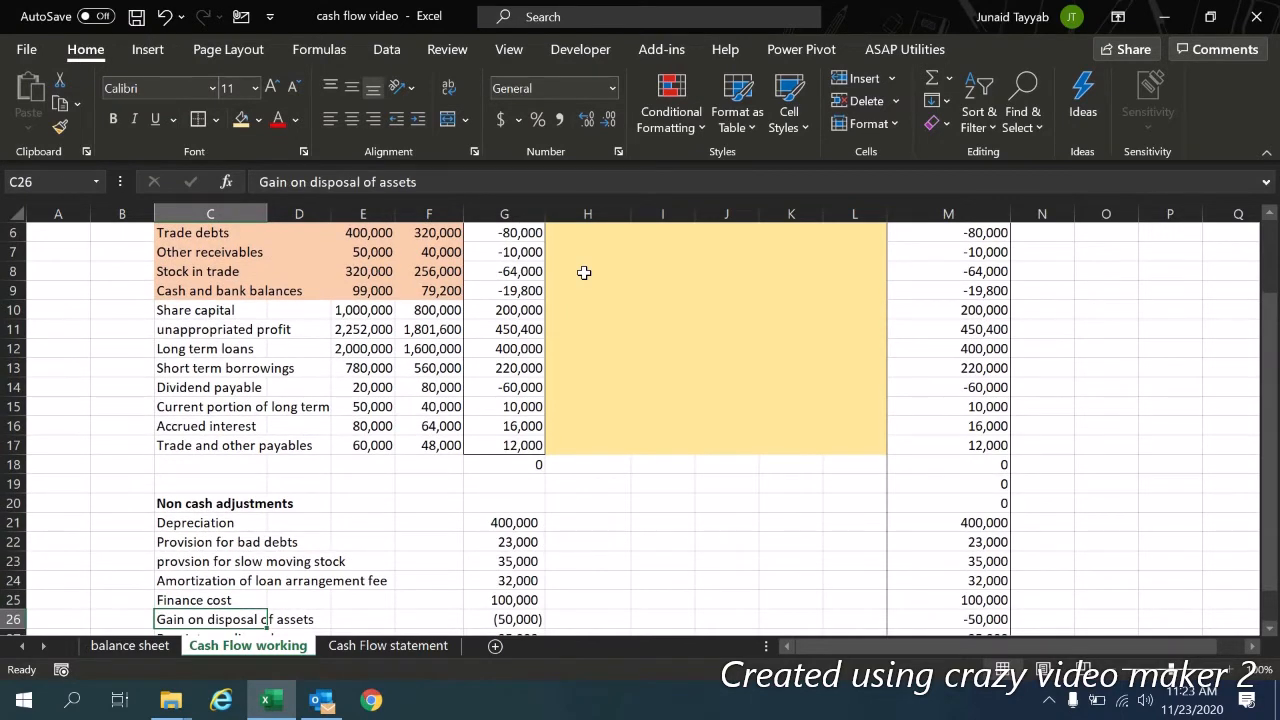
key(Down)
key(Down)
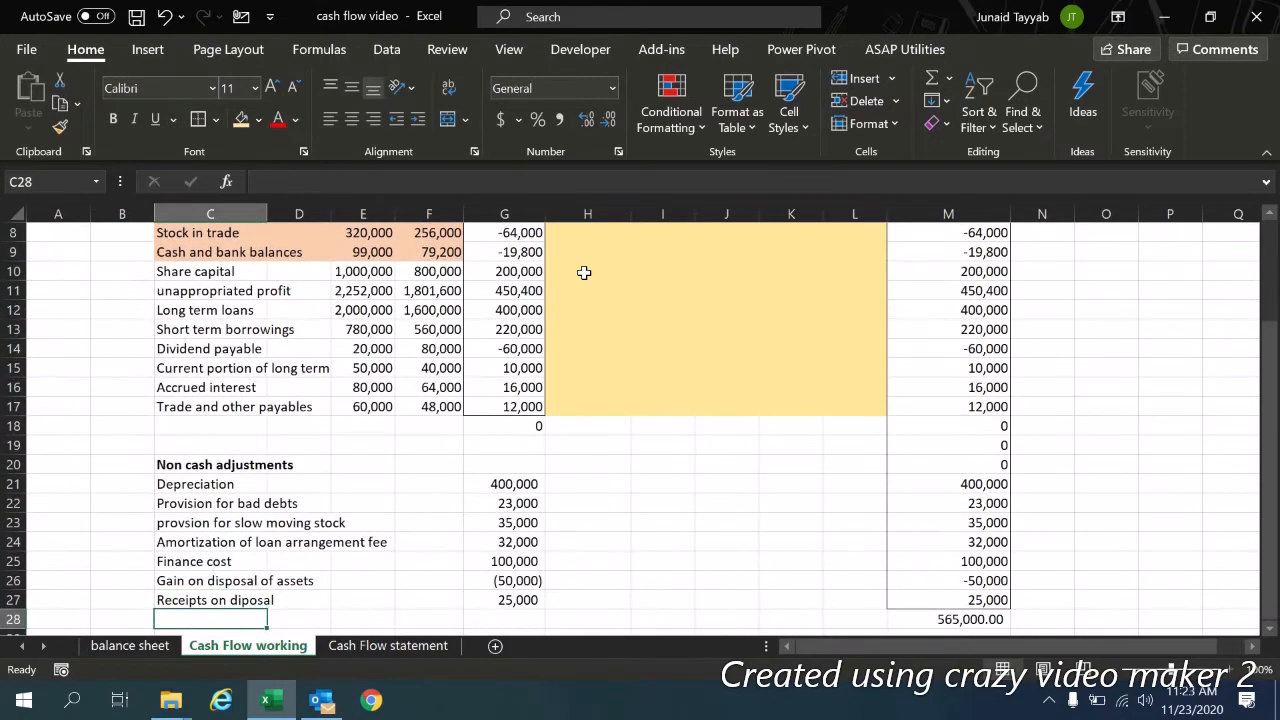
scroll(584, 272, up, 3)
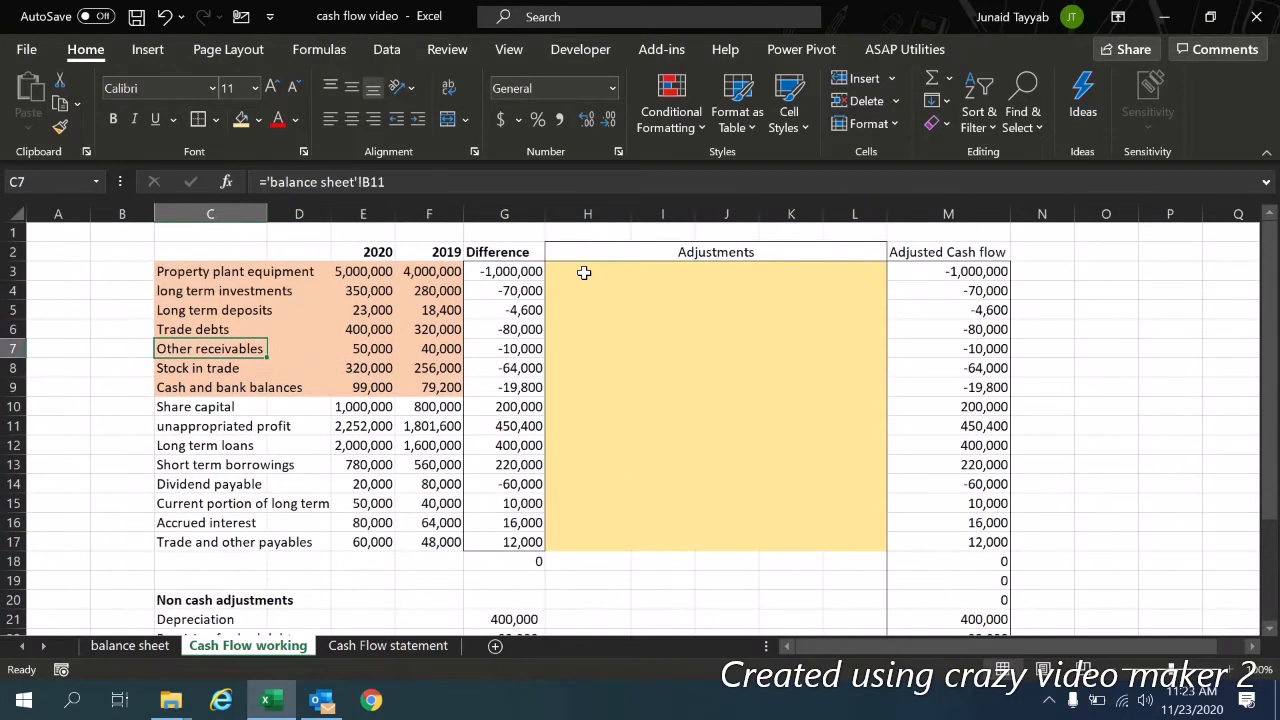
Step: Enter the Depreciation adjustment for Property plant equipment in H3 as the negative of M21
click(584, 272)
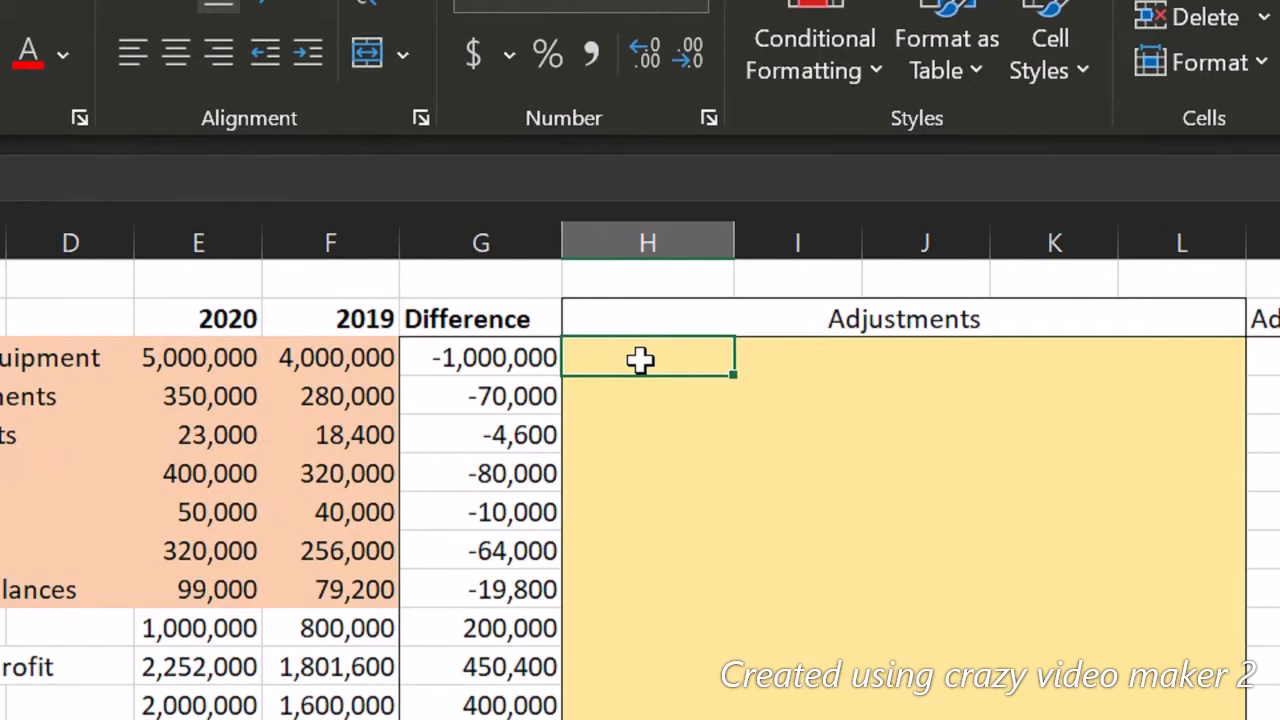
text(-)
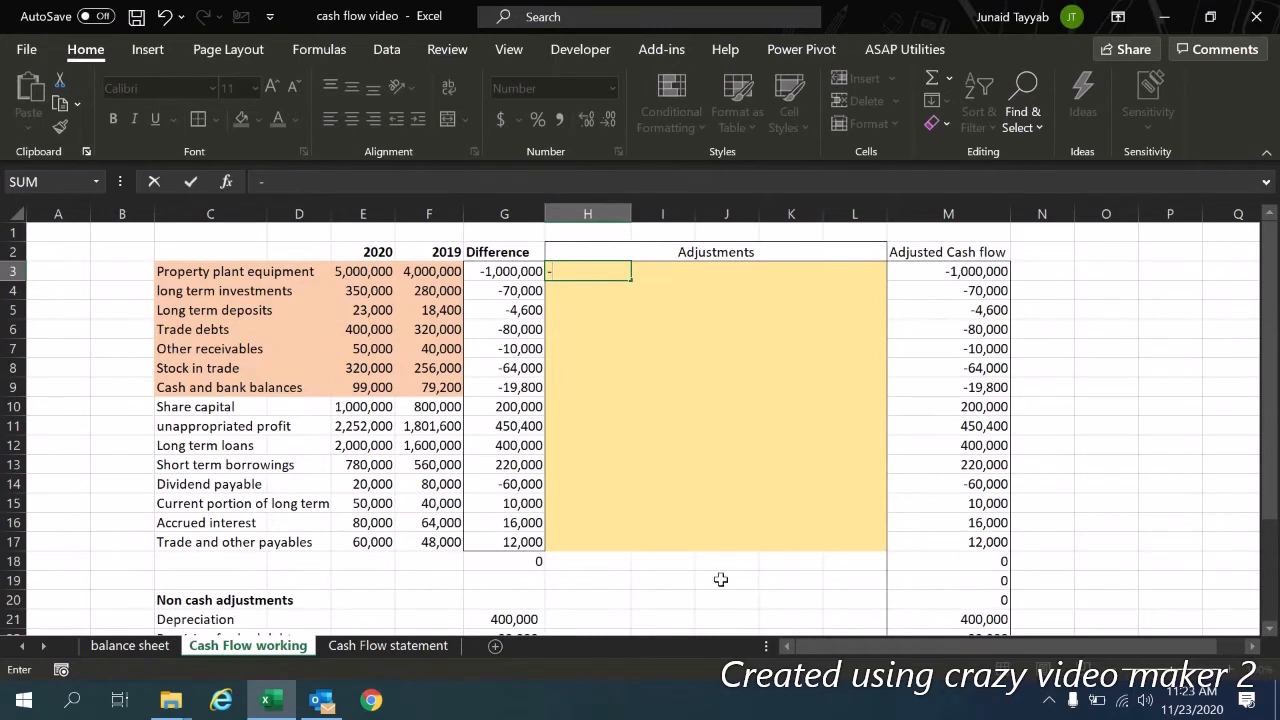
click(941, 617)
key(Return)
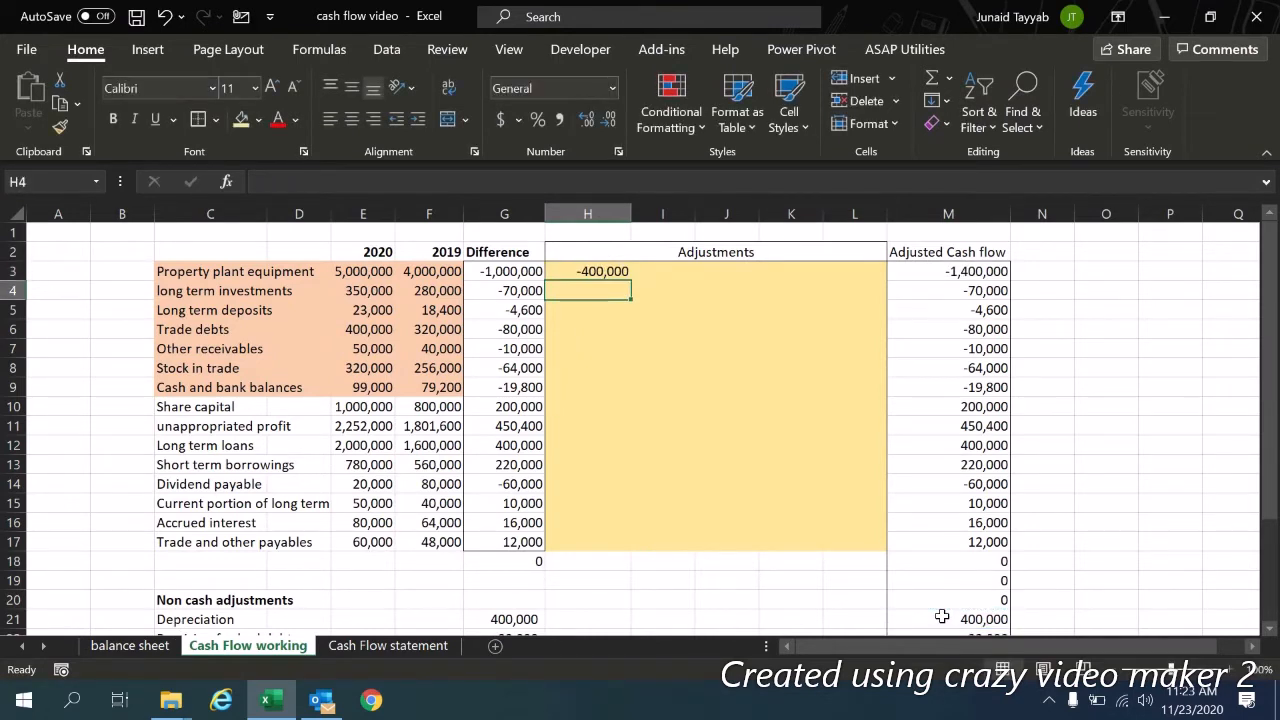
Step: Look over the non cash adjustments following Depreciation, down to Amortization of loan arrangement fee in row 24
key(Down)
key(Down)
key(Down)
key(Down)
key(Down)
key(Down)
key(Down)
key(Down)
key(Down)
key(Down)
key(Down)
key(Down)
key(Down)
key(Down)
key(Down)
key(Down)
key(Down)
key(Down)
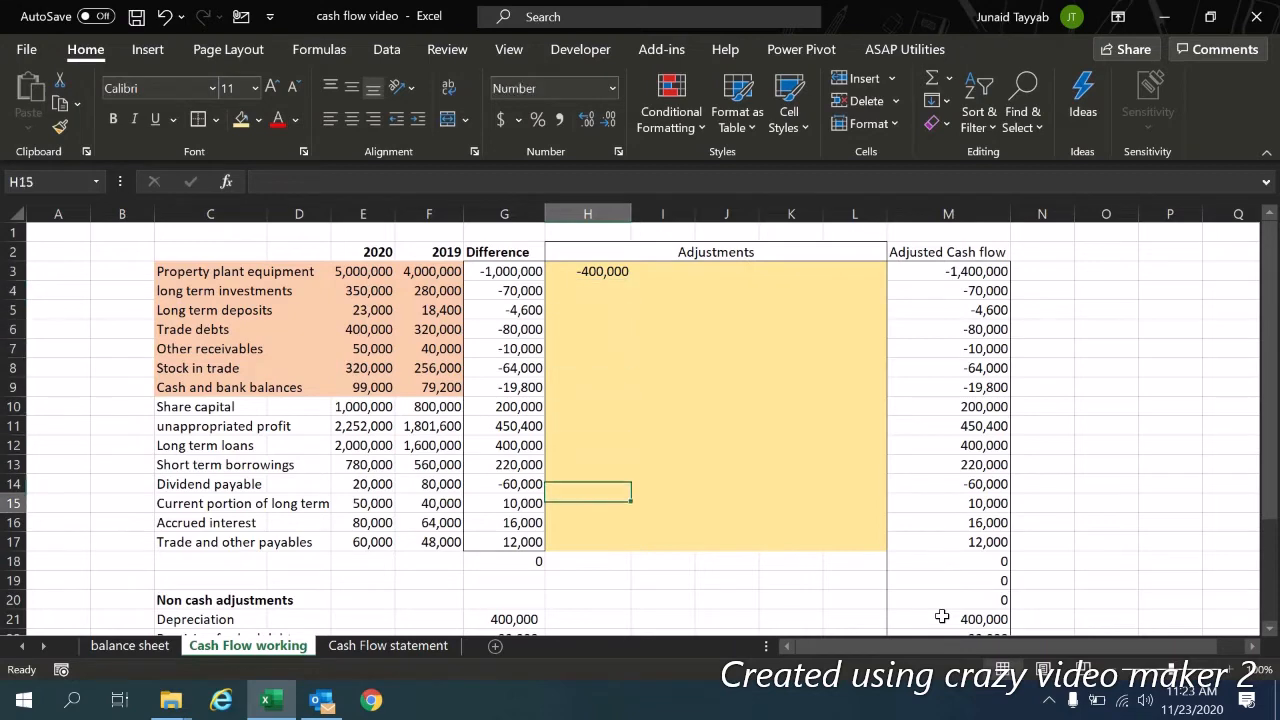
key(Down)
key(Down)
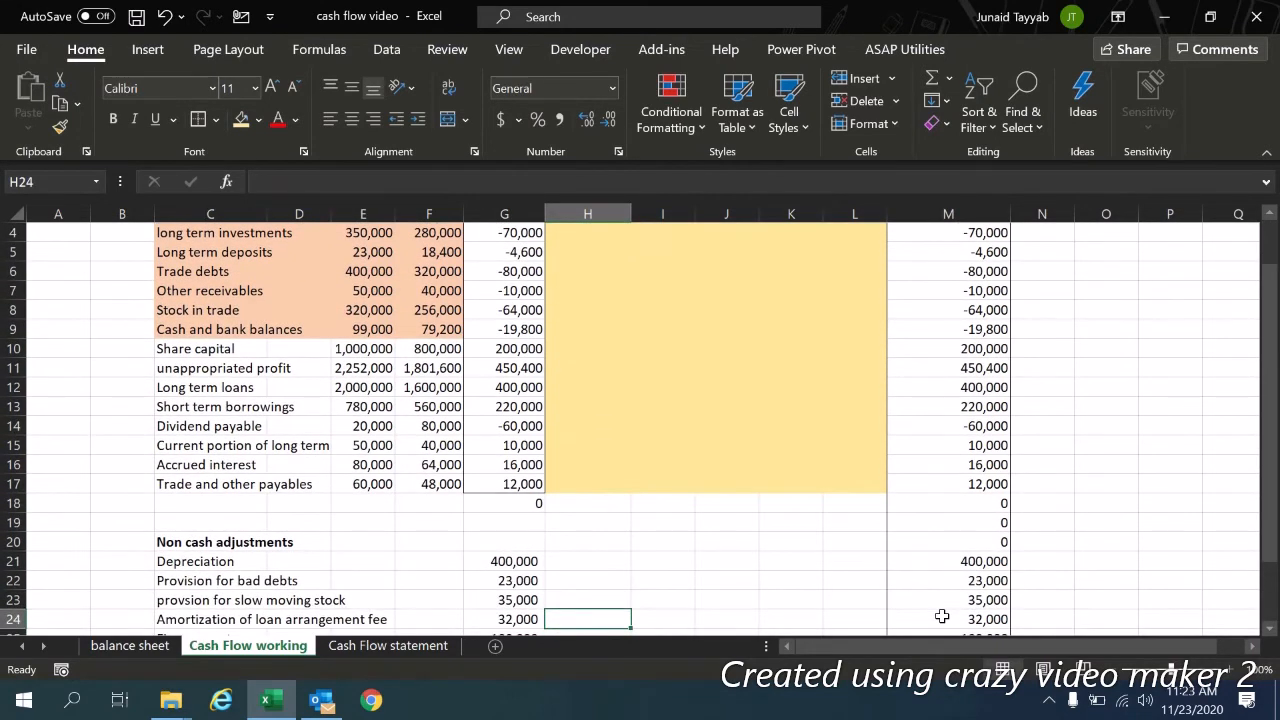
Step: Enter the Provision for bad debts adjustment for Trade debts in H6 as the negative of M22
key(ctrl+Up)
key(Left)
key(Left)
key(Left)
key(Down)
key(Down)
key(Down)
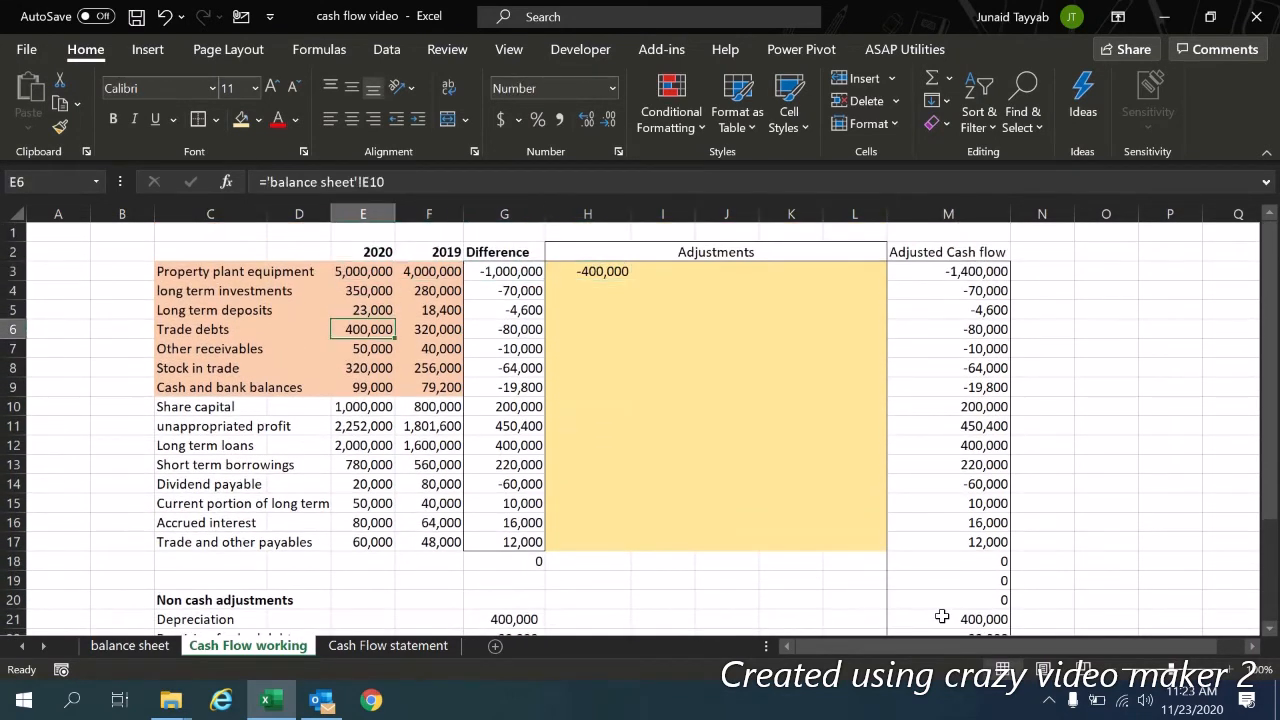
key(Left)
key(Left)
key(Right)
key(Right)
key(Right)
key(Right)
key(Right)
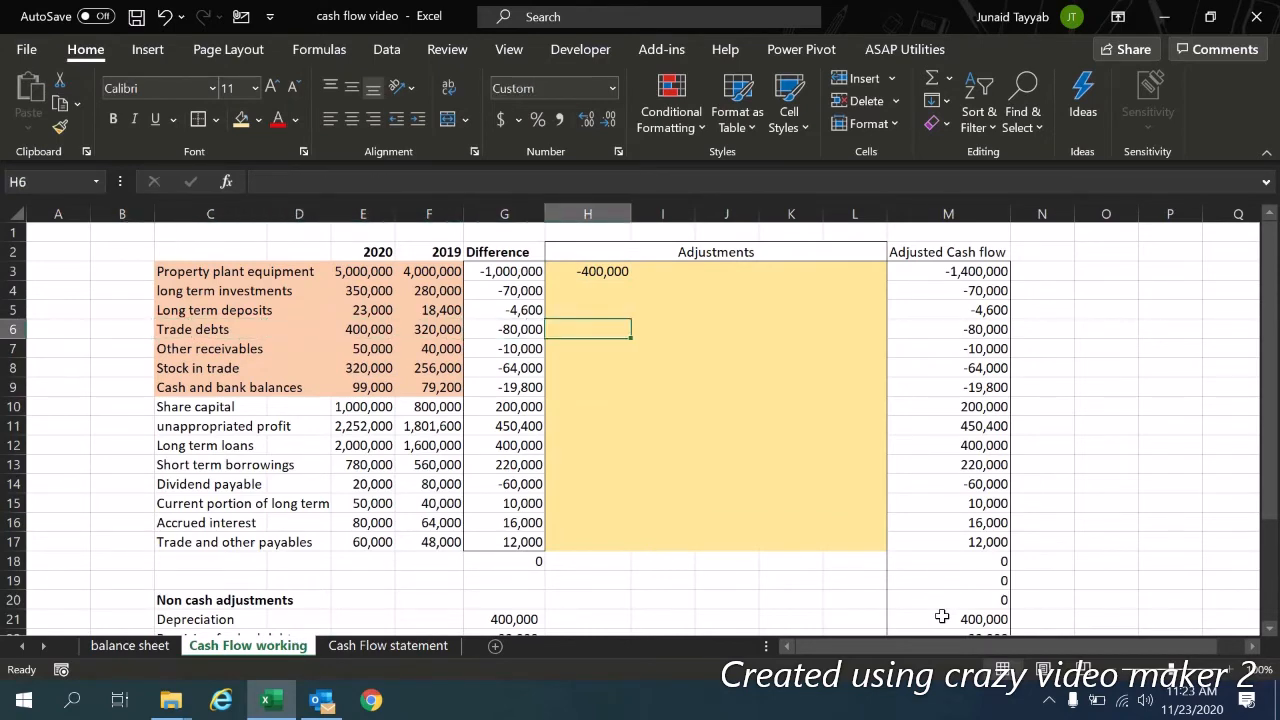
text(-)
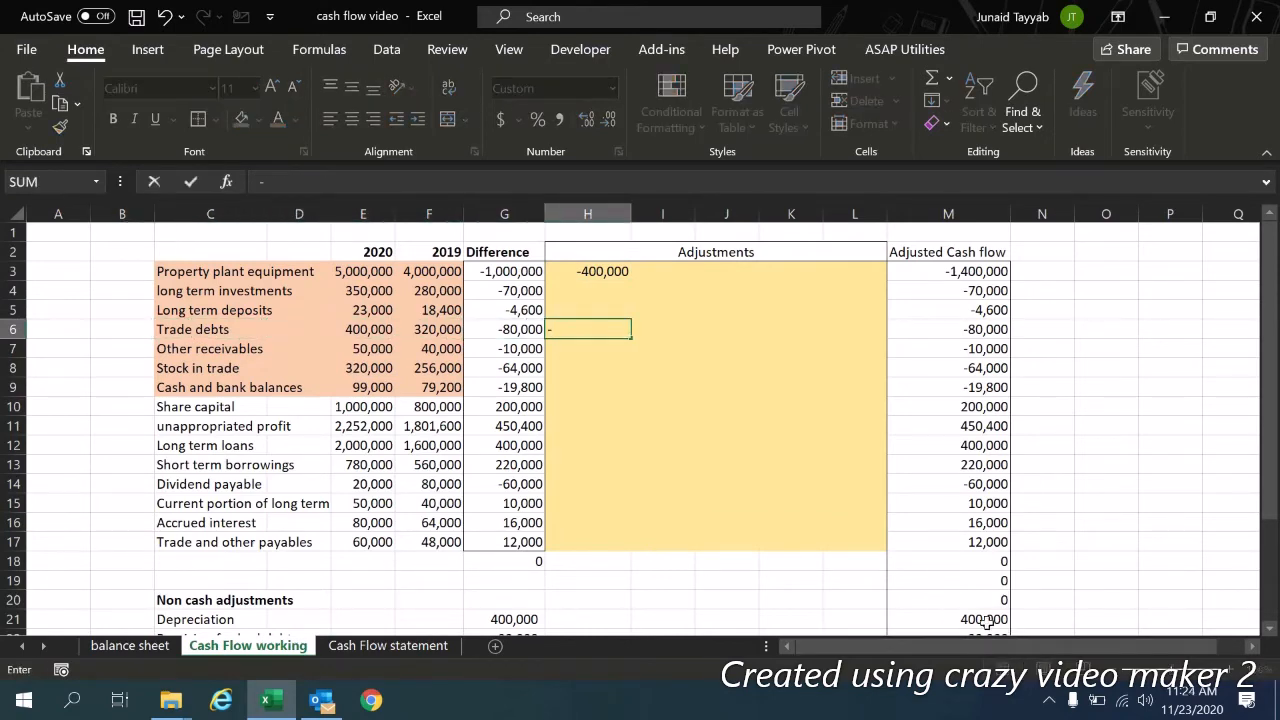
click(978, 619)
key(Down)
key(Return)
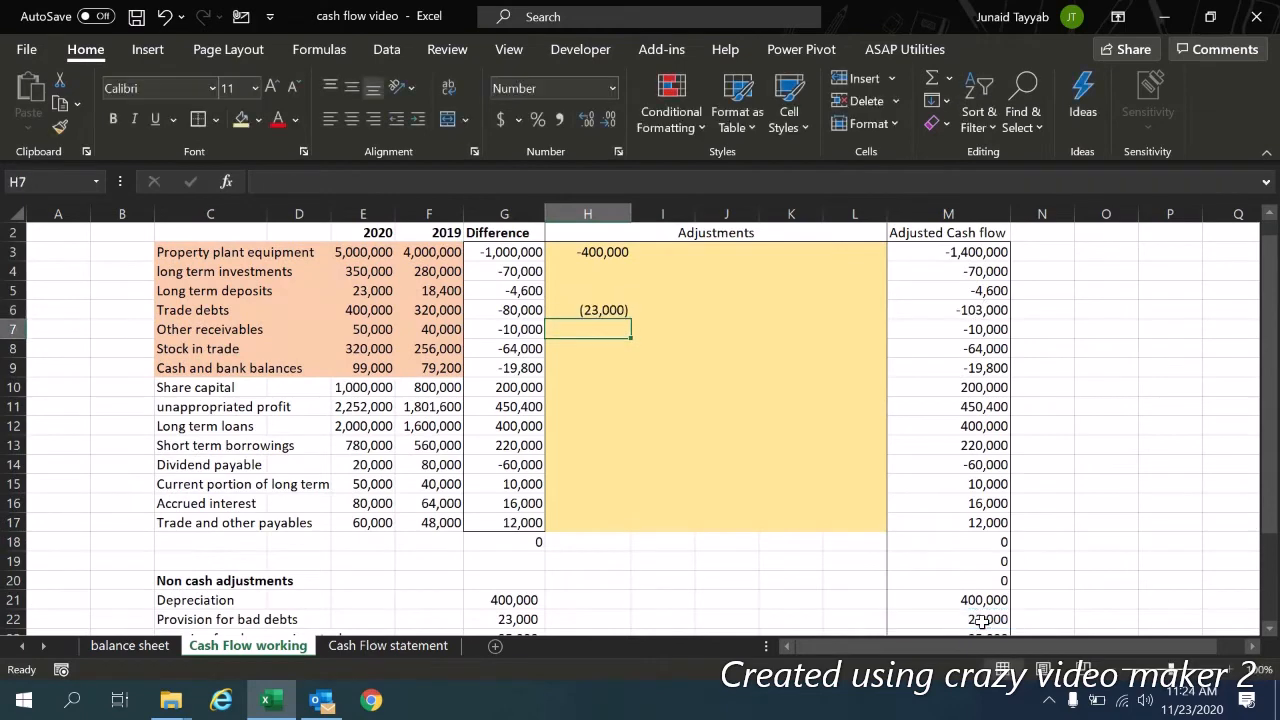
Step: Enter the provision for slow moving stock adjustment for Stock in trade in H8 as the negative of M23
key(Down)
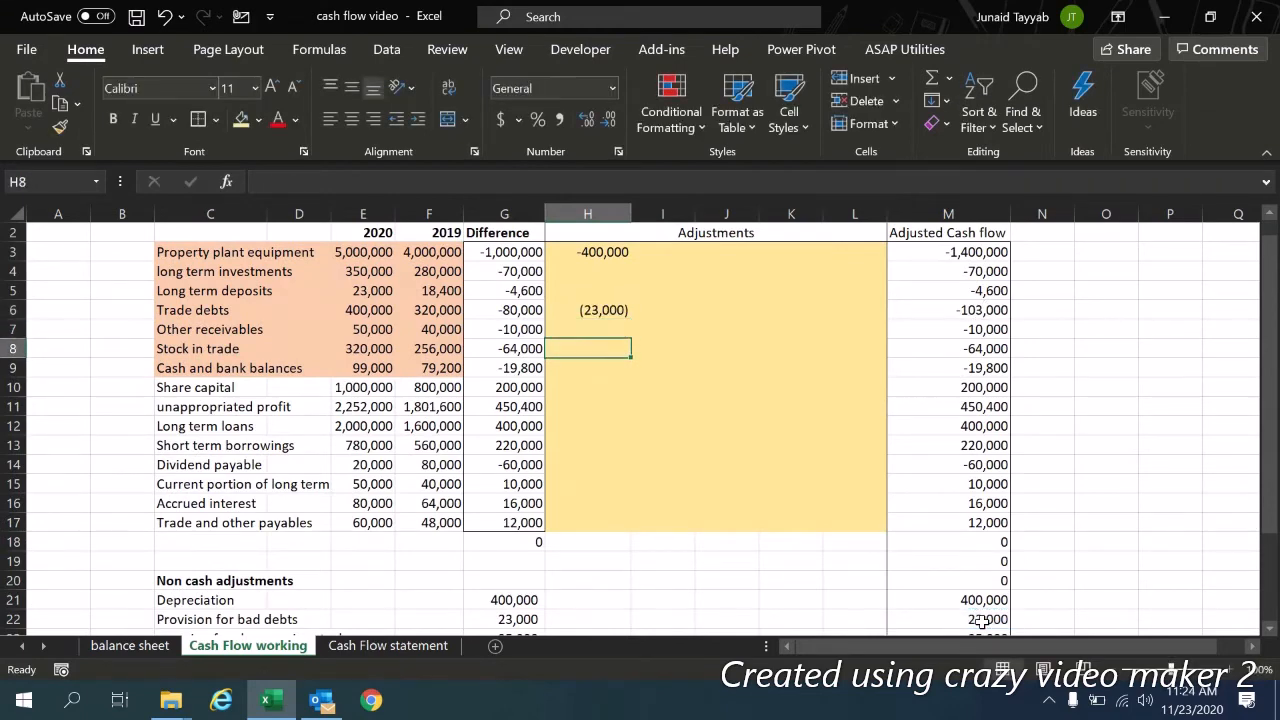
text(-)
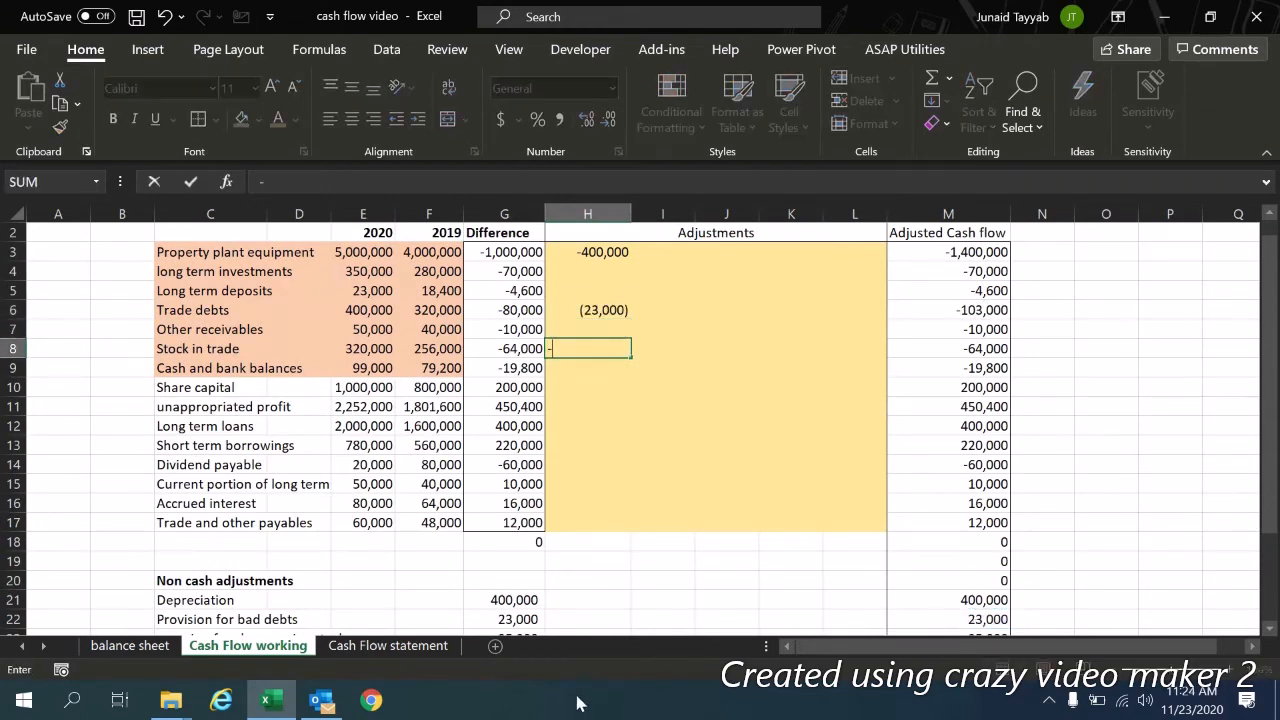
click(512, 620)
key(Down)
key(Right)
key(Right)
key(Right)
key(Right)
key(Right)
key(Right)
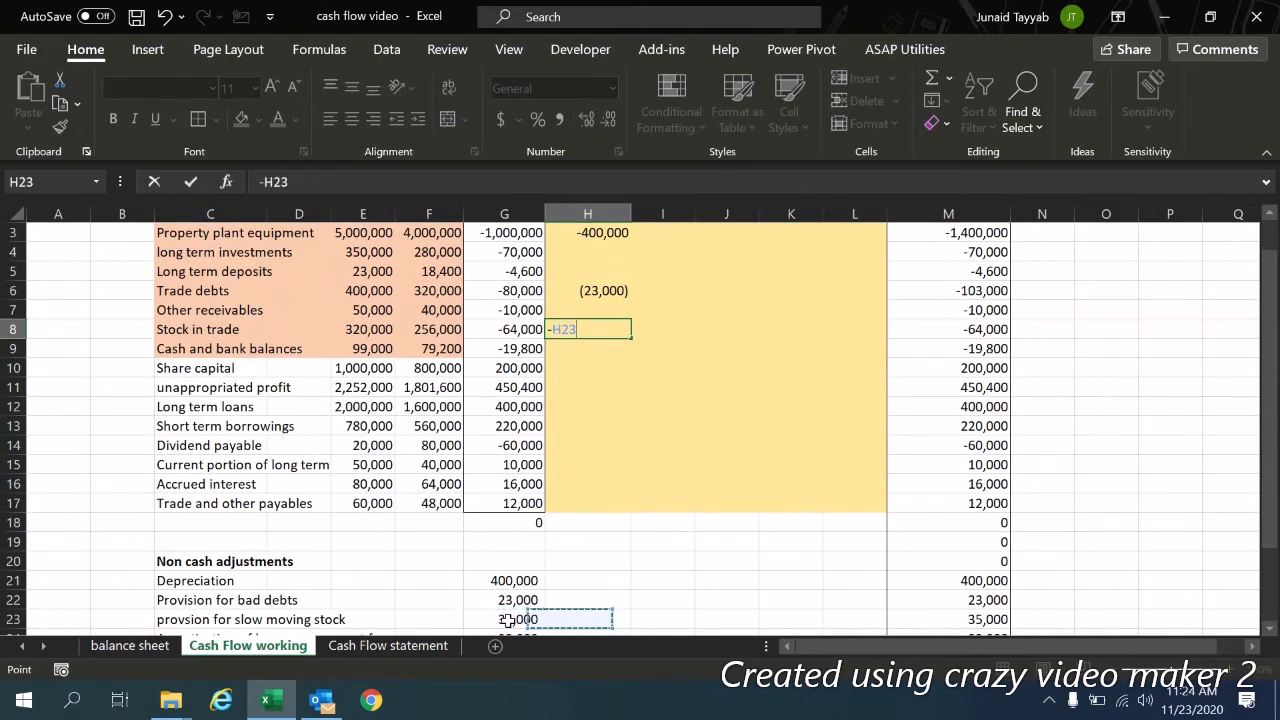
key(Return)
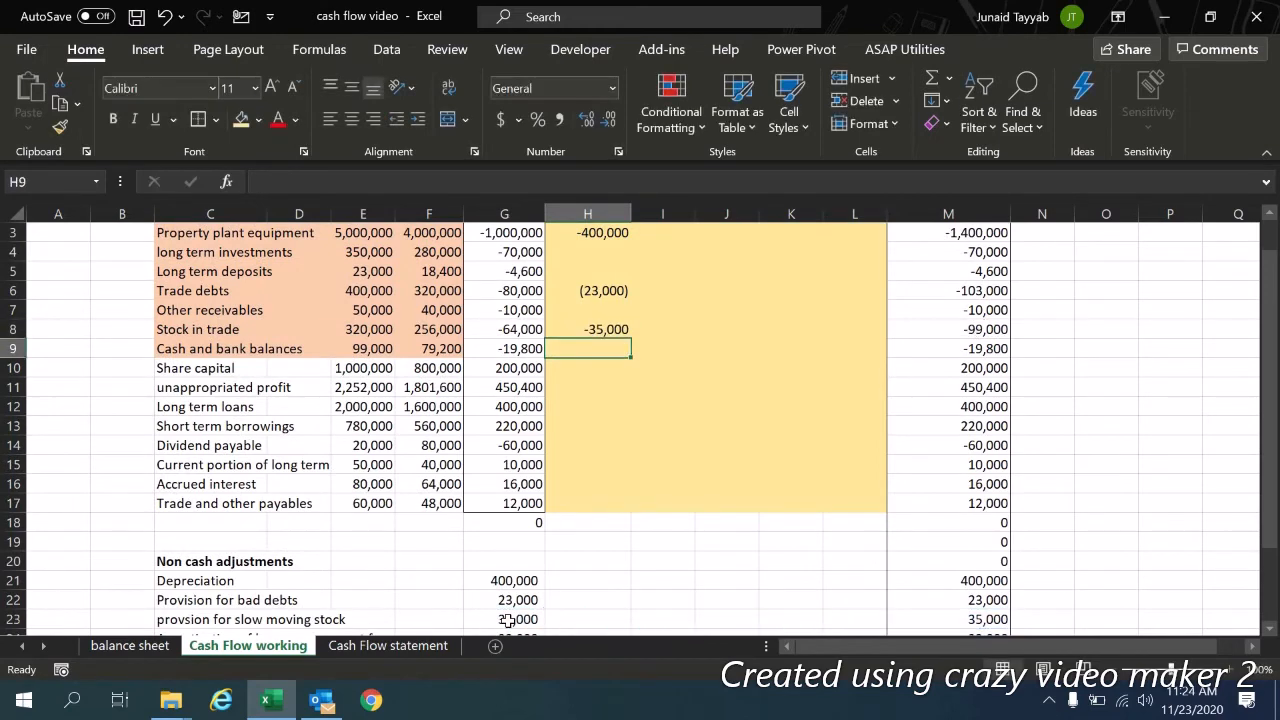
Step: Look over the non cash adjustments following the slow moving stock provision, down to Finance cost in row 25
key(Down)
key(Down)
key(Down)
key(Down)
key(Down)
key(Down)
key(Down)
key(Down)
key(Down)
key(Down)
key(Down)
key(Down)
key(Down)
key(Down)
key(Down)
key(Down)
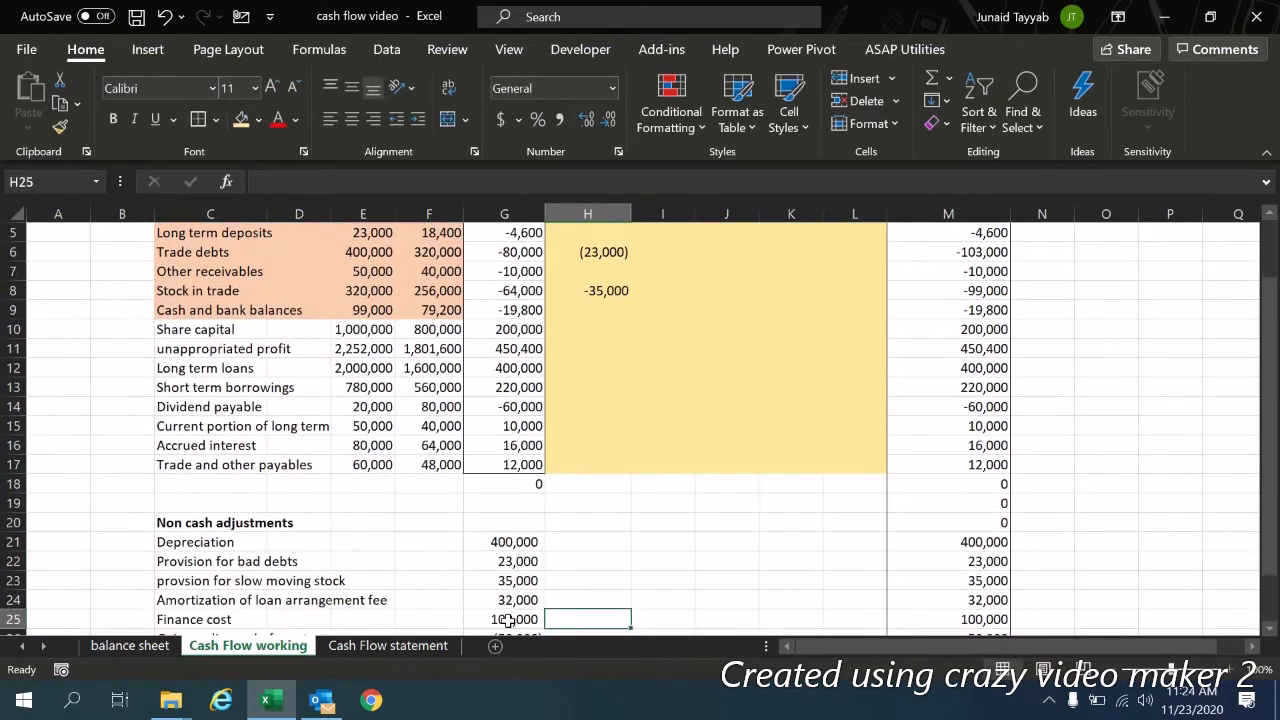
Step: Enter the Amortization of loan arrangement fee adjustment for Long term loans in H12 as the negative of M24
key(Up)
key(Up)
key(Up)
key(Up)
key(Up)
key(Up)
key(Up)
key(Up)
key(Up)
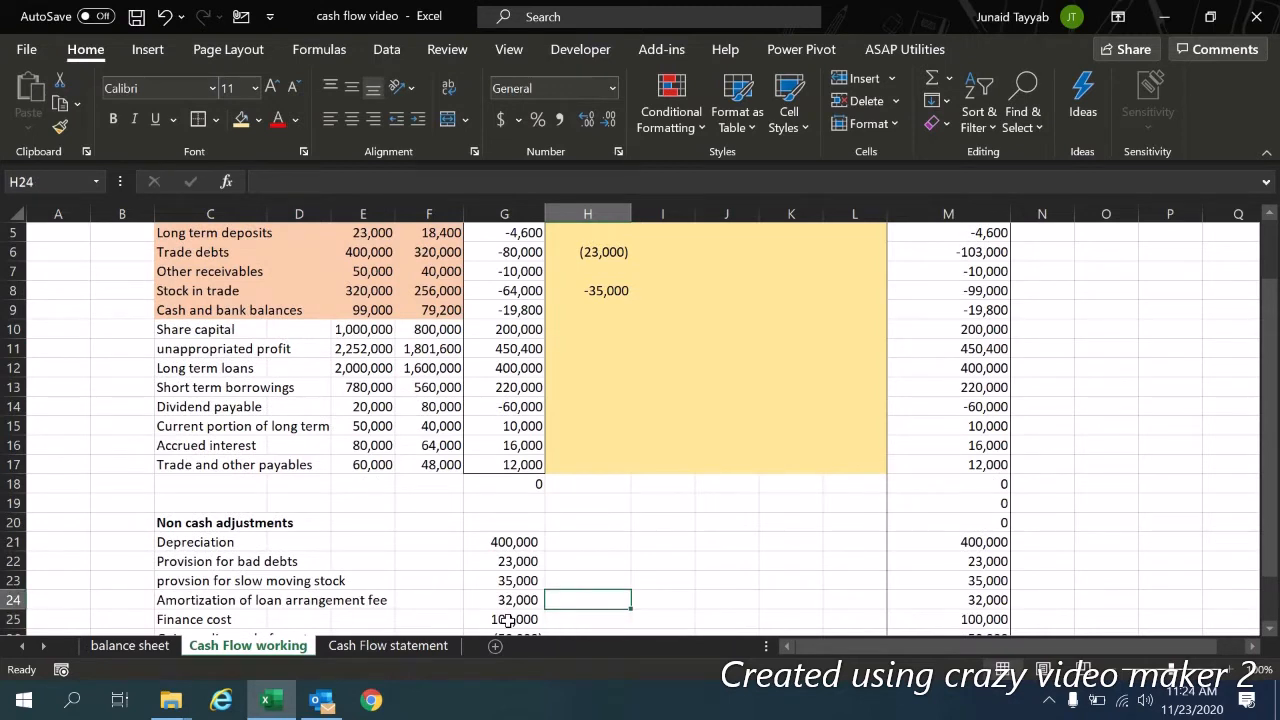
key(Up)
key(Up)
key(Up)
key(Up)
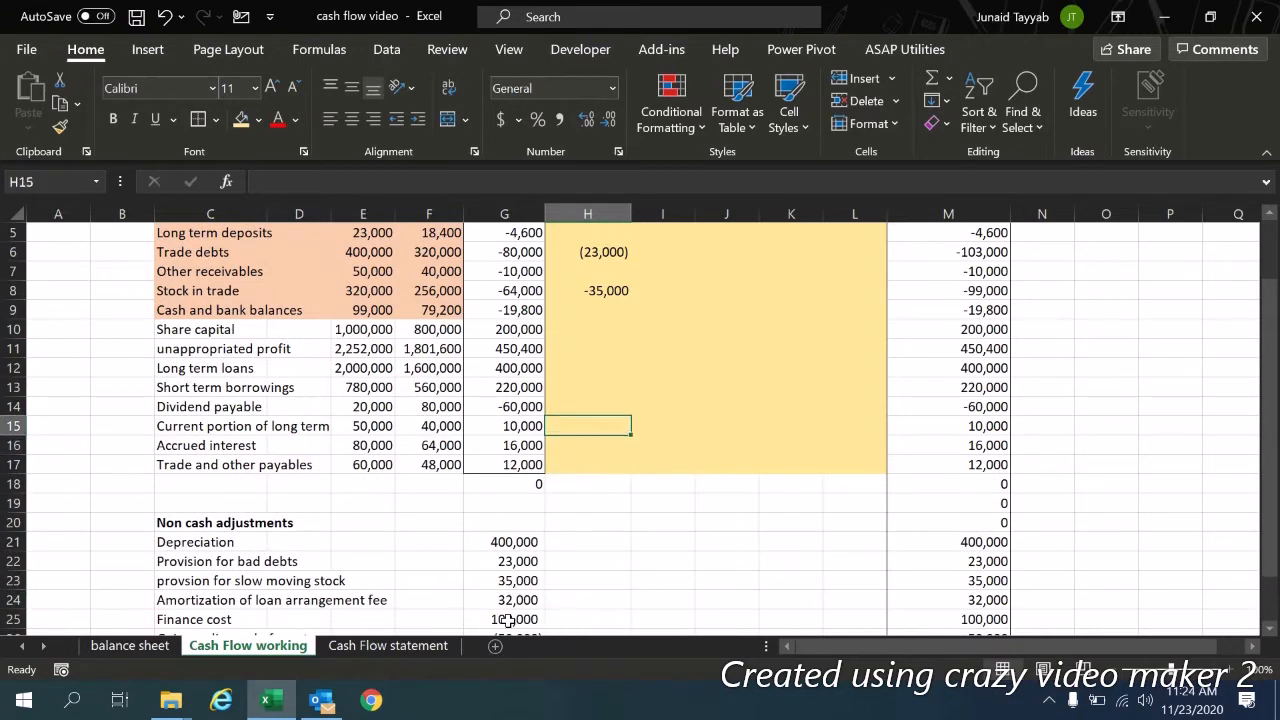
text(-)
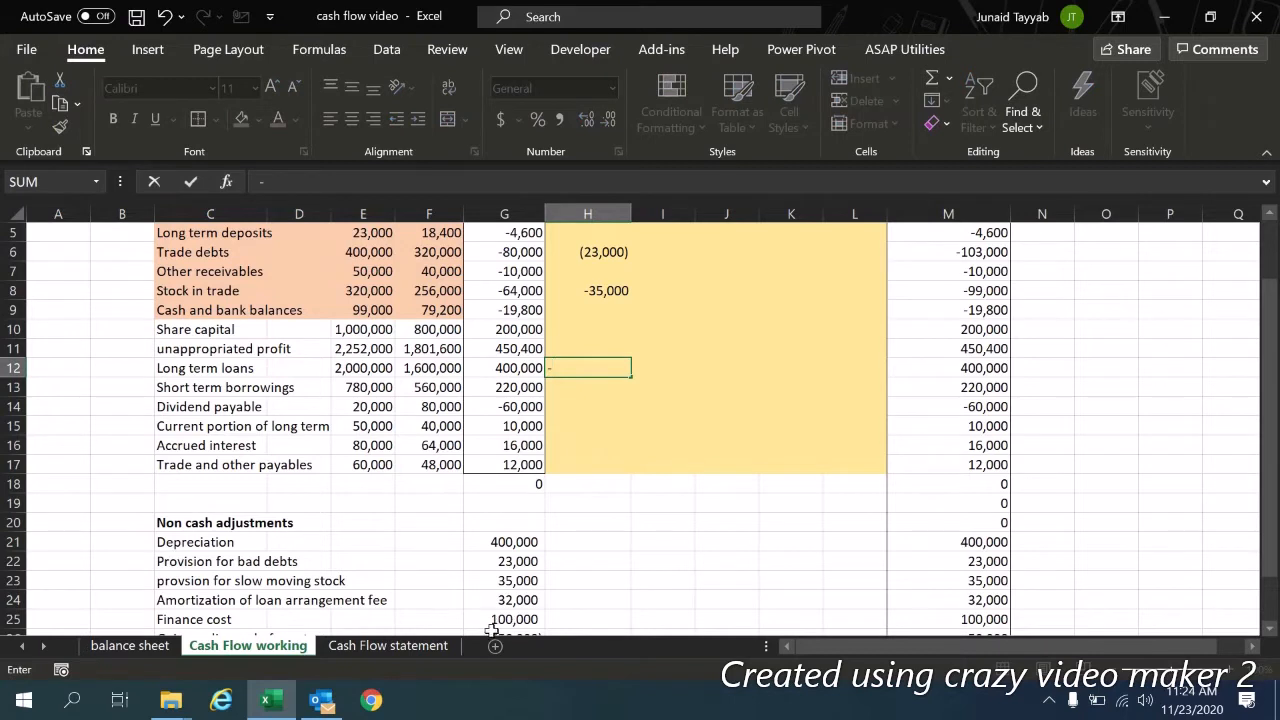
click(986, 600)
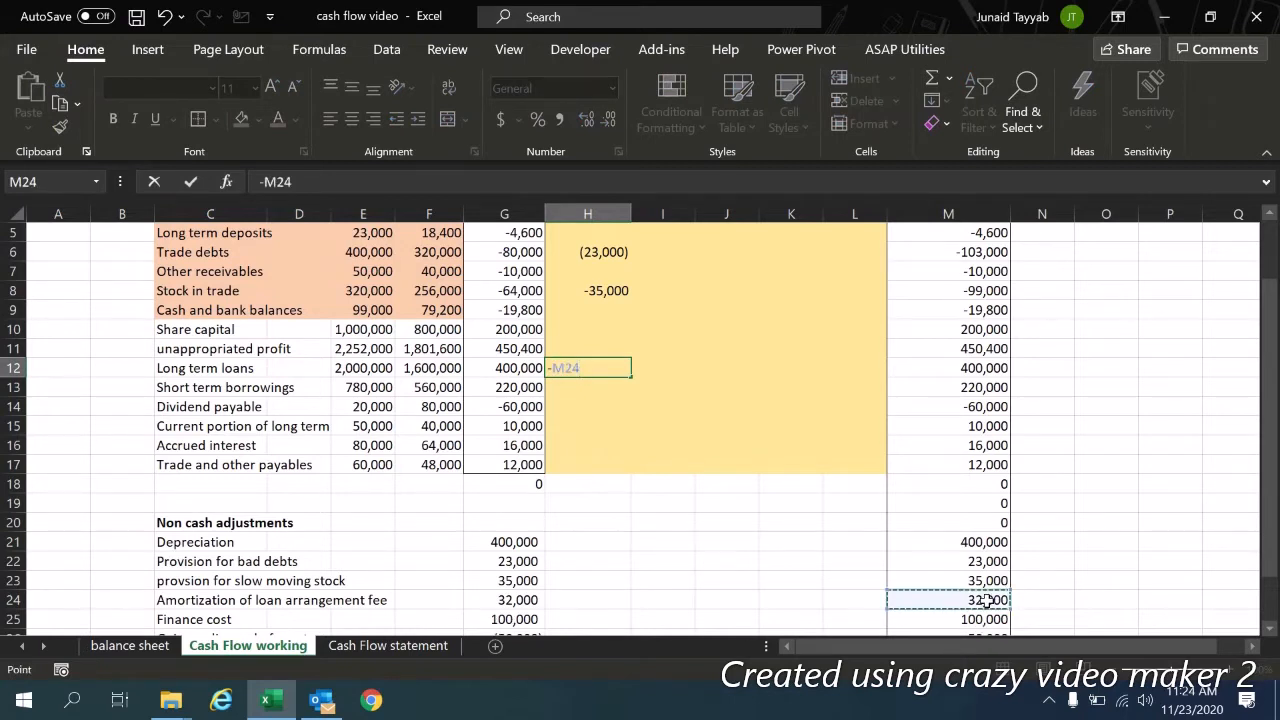
key(Return)
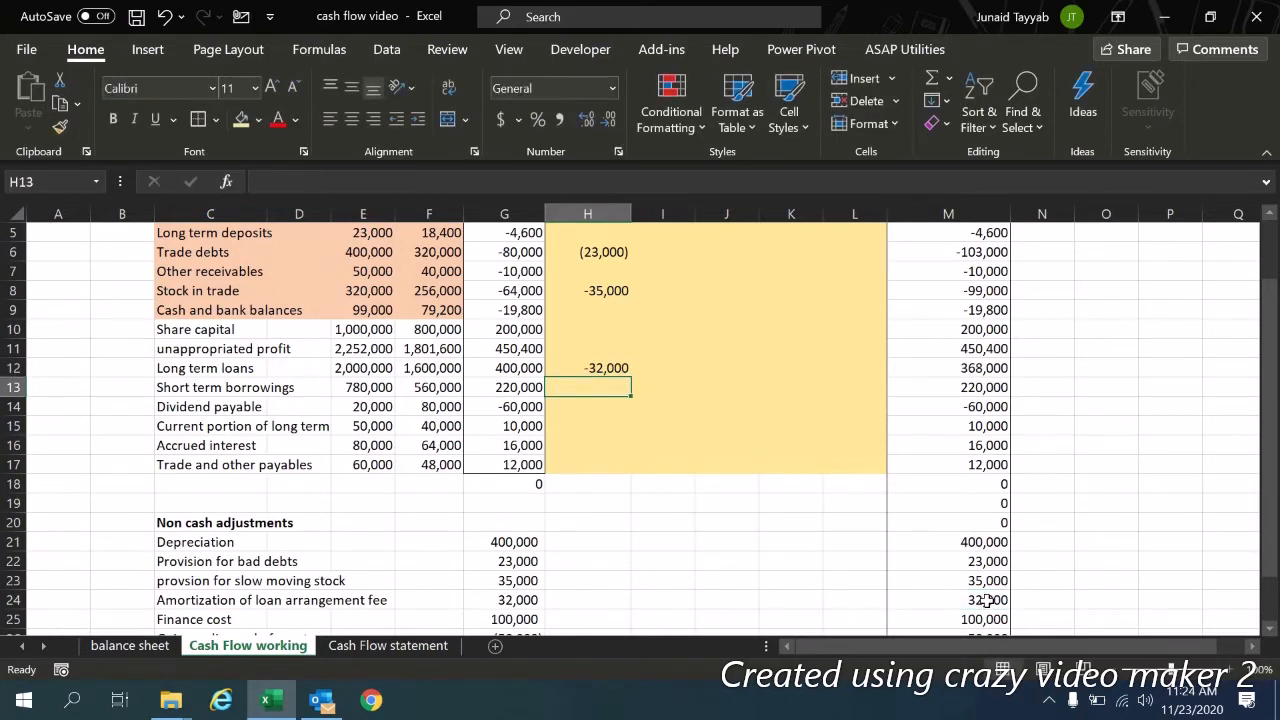
Step: Enter the Finance cost adjustment for Accrued interest in H16 as the negative of M25
key(Down)
key(Down)
key(Up)
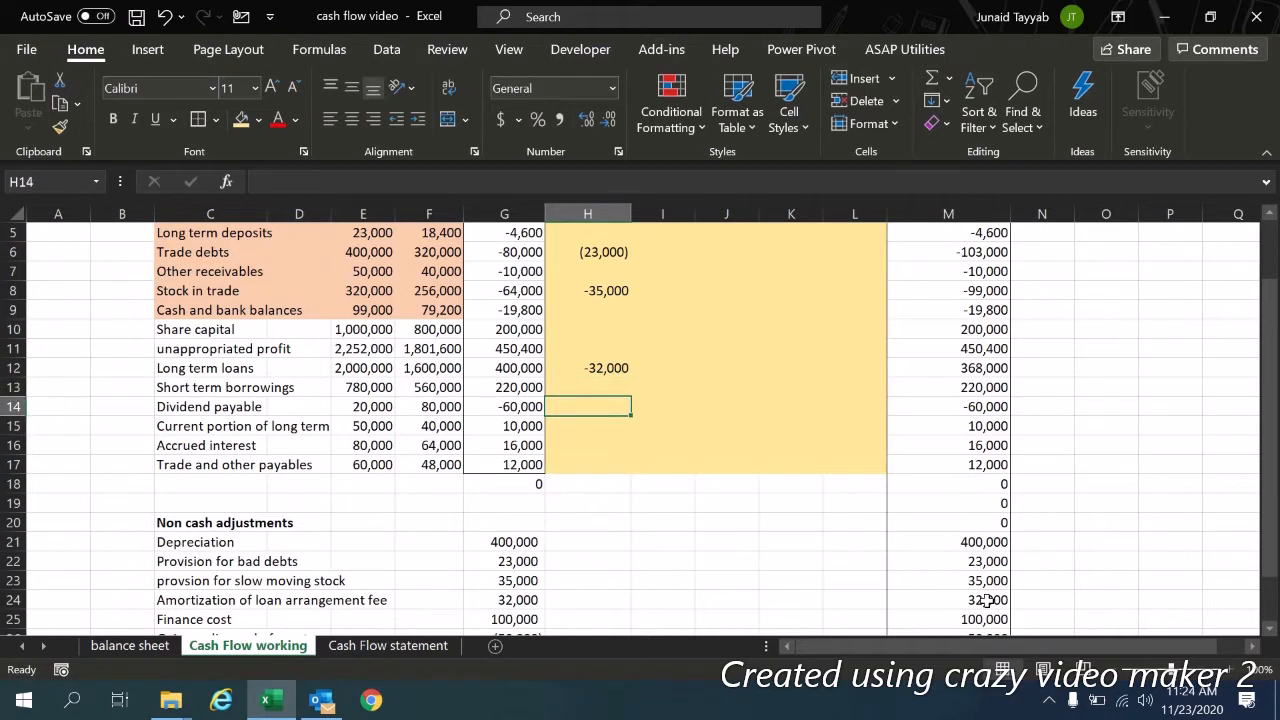
key(Down)
key(Down)
text(-)
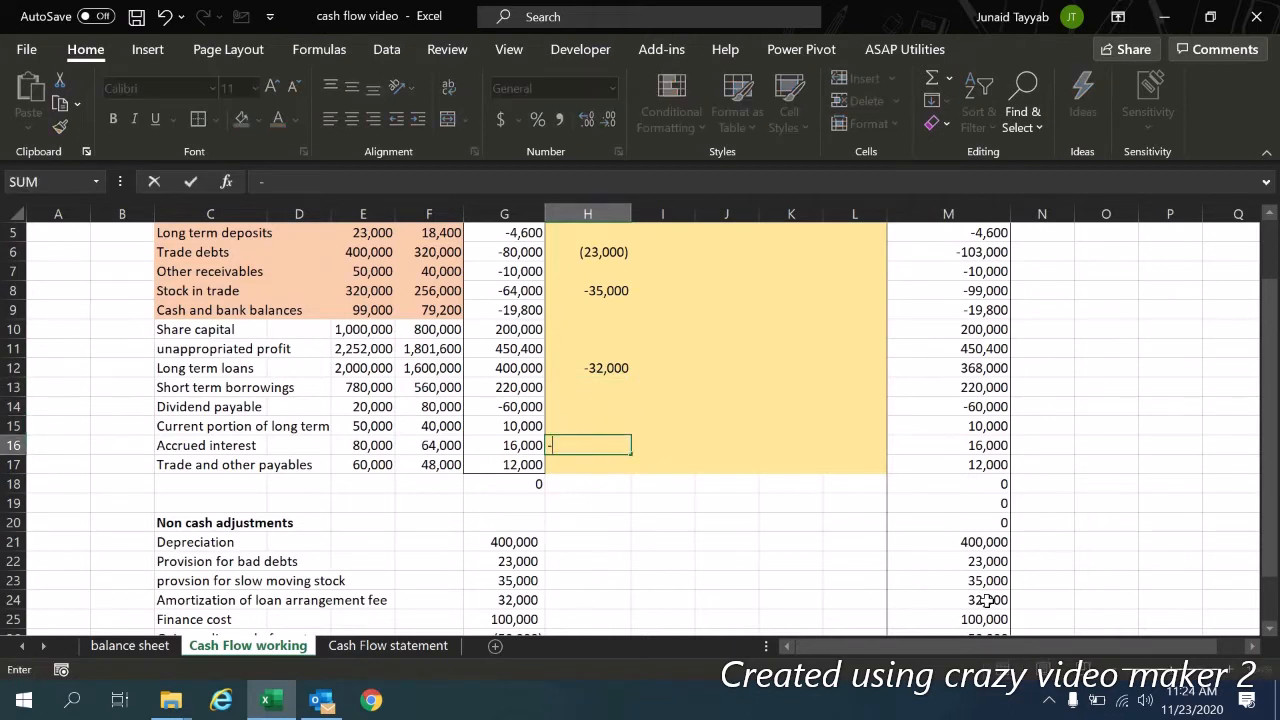
click(973, 619)
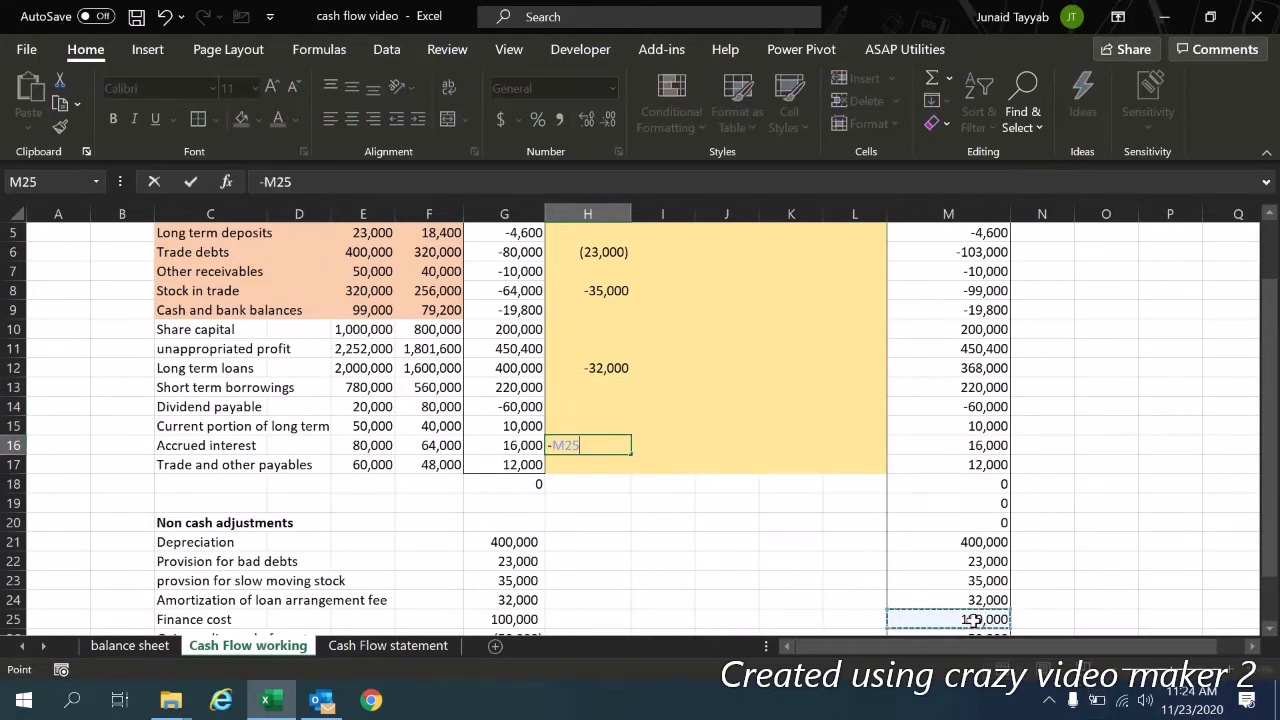
key(Return)
Step: Review the remaining non cash adjustments, Gain on disposal of assets and Receipts on diposal, in rows 26 and 27
key(Down)
key(Down)
key(Down)
key(Down)
key(Down)
key(Down)
key(Down)
key(Down)
key(Down)
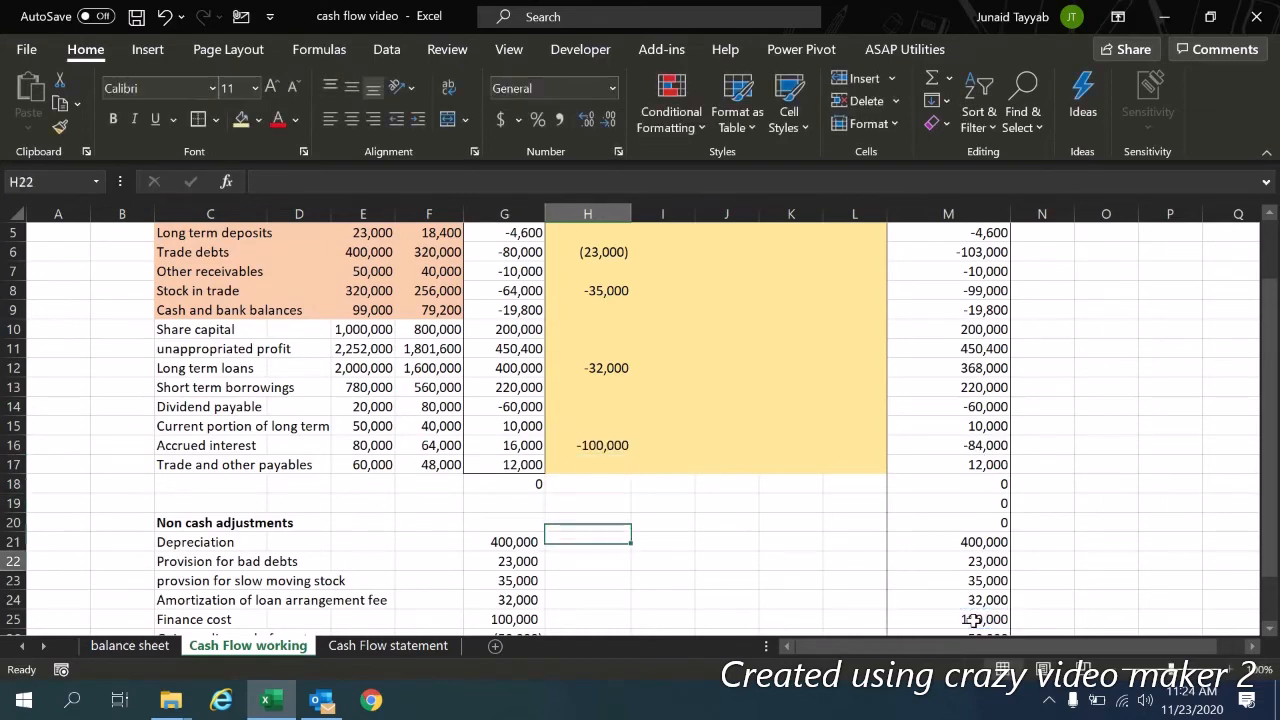
key(Down)
key(Down)
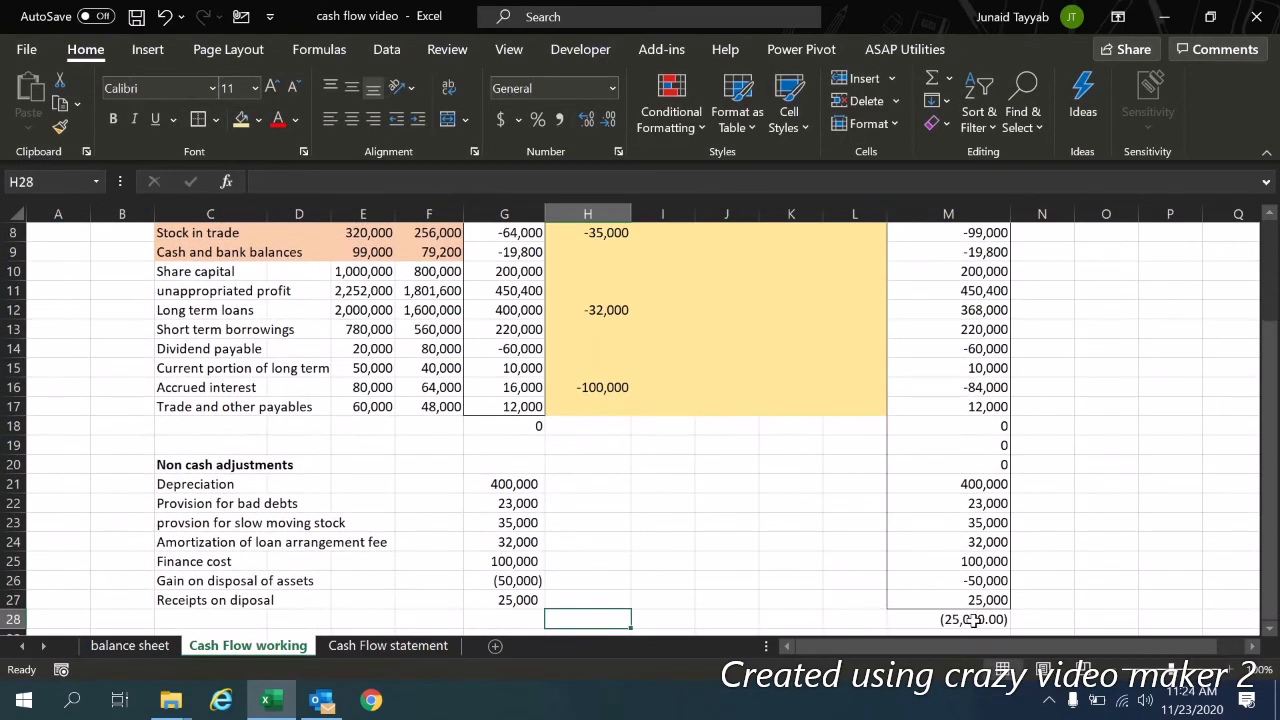
Step: Enter the Gain on disposal of assets adjustment for Property plant equipment in I3 as the negative of M26
key(Up)
key(Up)
key(Up)
key(Up)
key(Up)
key(Up)
key(Up)
key(Up)
key(Up)
key(Up)
key(Up)
key(Up)
key(Up)
key(Up)
key(Up)
key(Up)
key(Up)
key(Up)
key(Up)
key(Up)
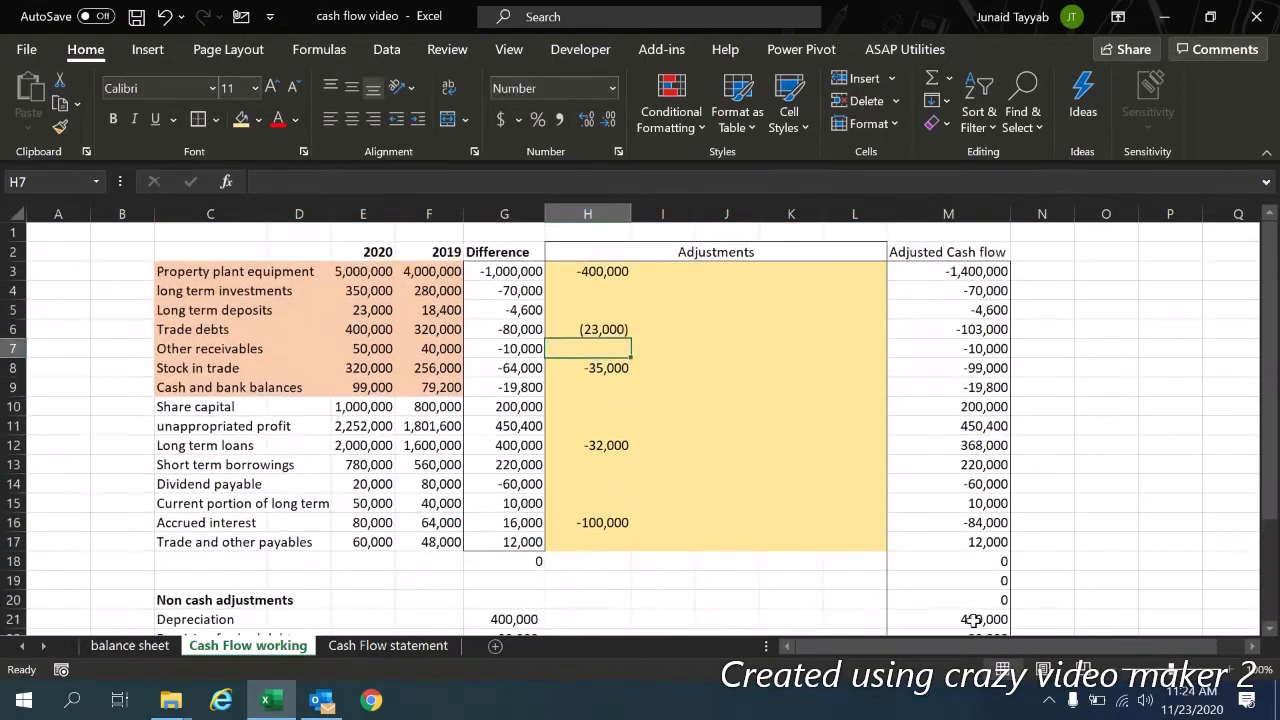
key(Up)
key(Up)
key(Up)
key(Right)
text(-)
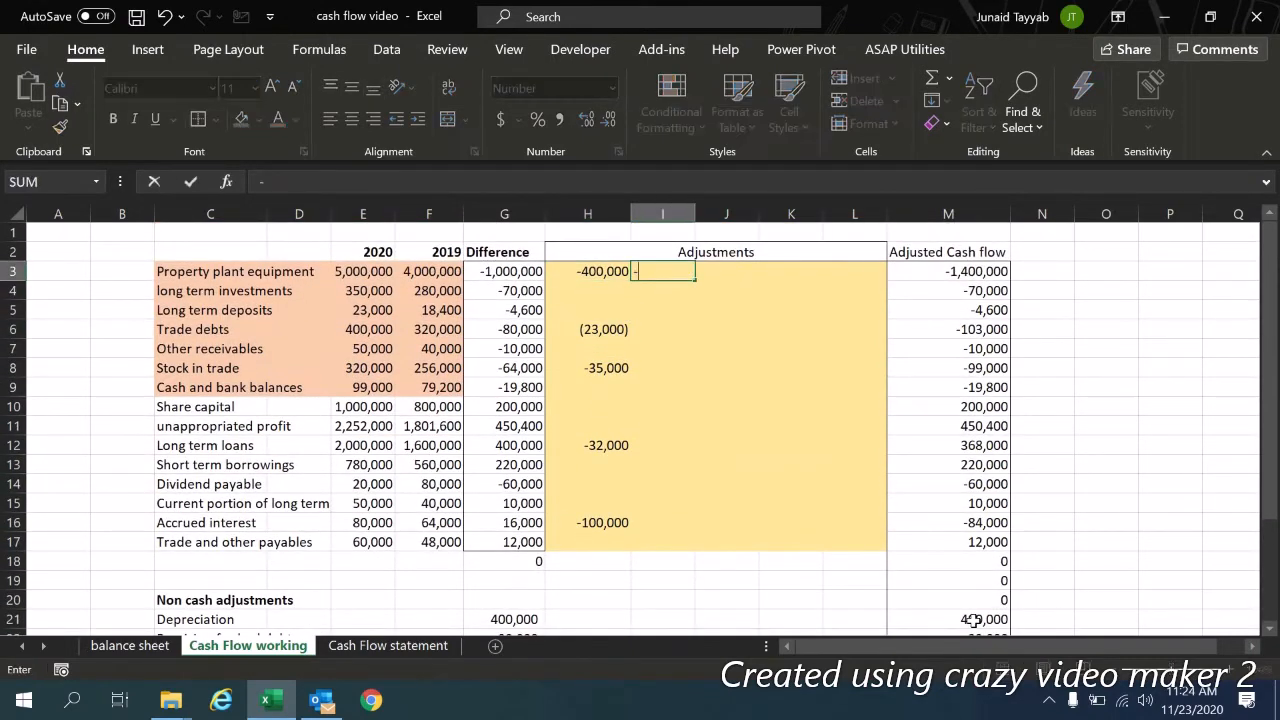
key(Down)
key(Down)
key(Down)
key(Down)
key(Down)
key(Down)
key(Down)
key(Down)
key(Down)
key(Down)
key(Down)
key(Down)
key(Down)
key(Down)
key(Down)
key(Down)
key(Down)
key(Down)
key(Down)
key(Down)
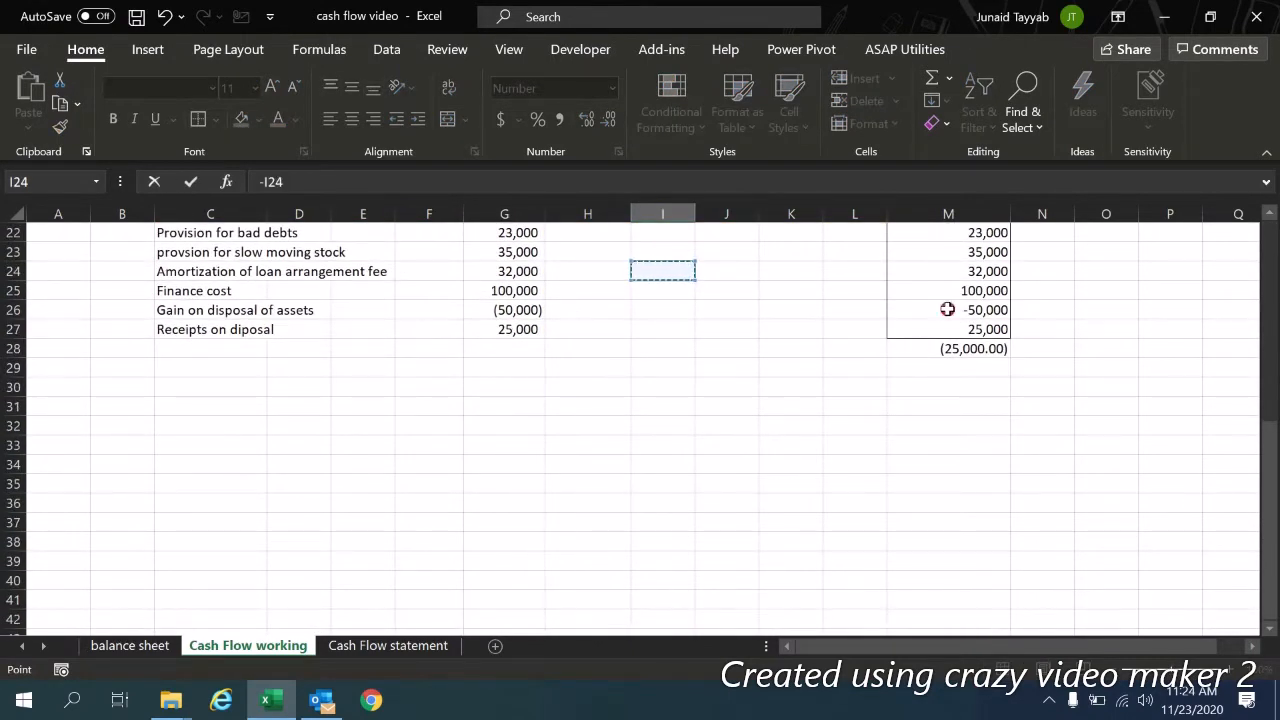
click(943, 310)
key(Return)
Step: Try to enter the Receipts on diposal adjustment for Property plant equipment in J3
key(Up)
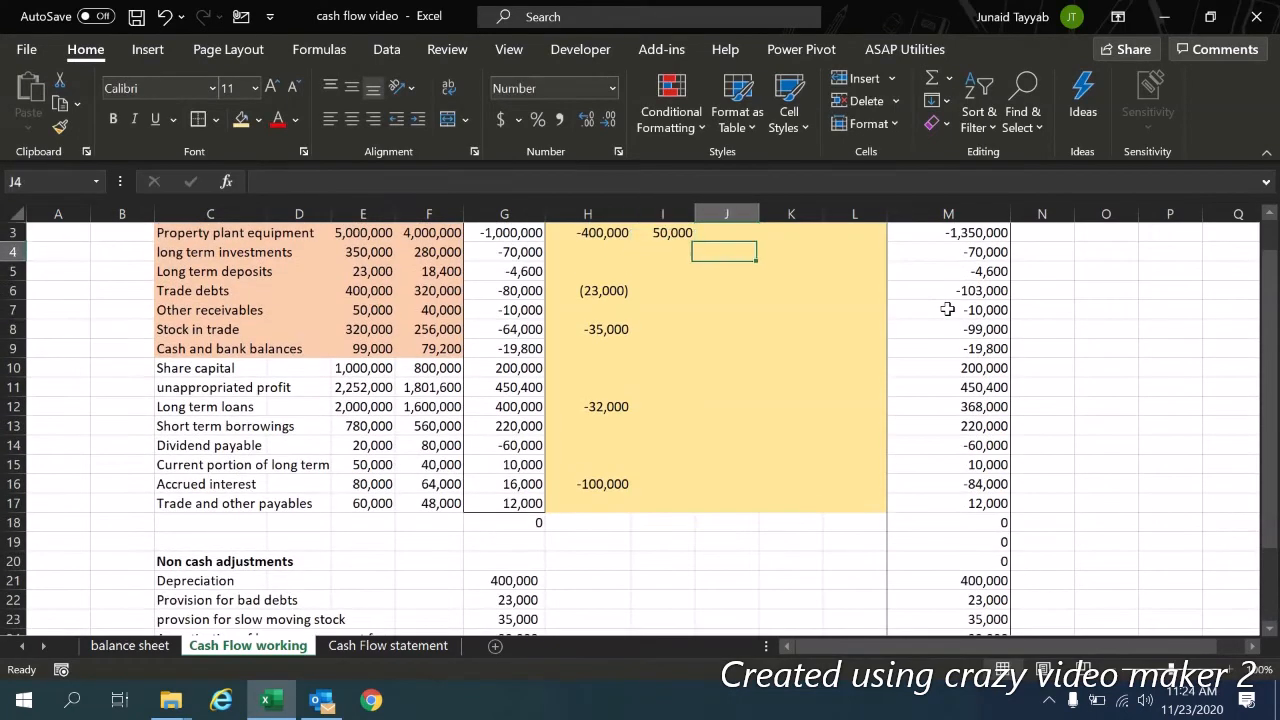
key(Right)
text(-)
key(Down)
key(Down)
key(Down)
key(Down)
key(Down)
key(Down)
key(Down)
key(Down)
key(Down)
key(Down)
key(Down)
key(Down)
key(Down)
key(Down)
key(Down)
key(Down)
key(Down)
key(Down)
key(Down)
key(Down)
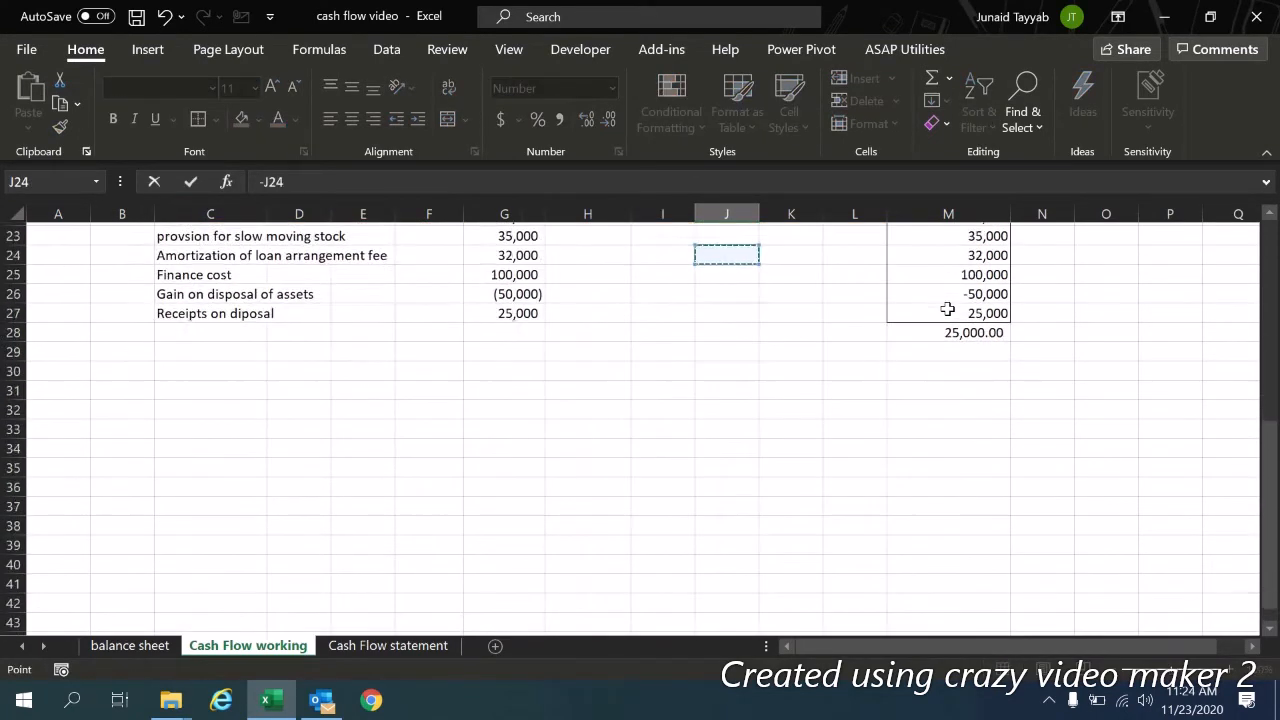
scroll(980, 300, down, 1)
click(970, 284)
key(Return)
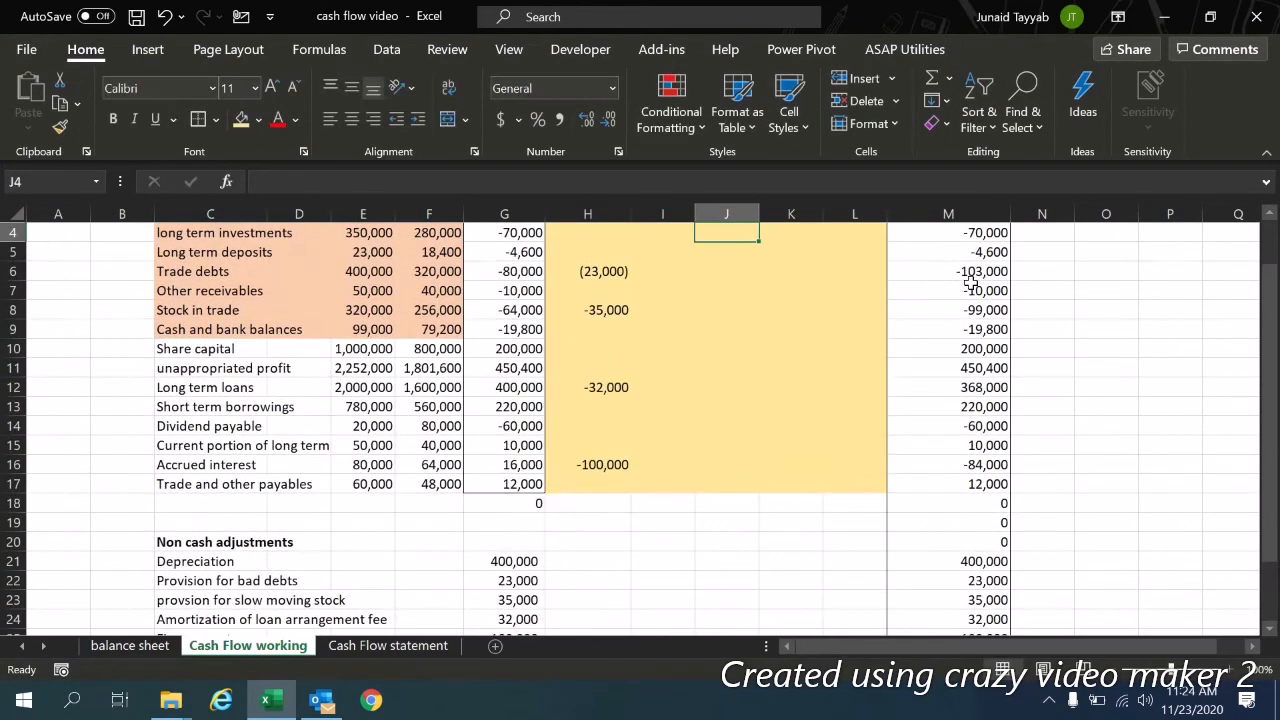
Step: Examine the Gain on disposal of assets adjustment in row 26 and its adjusted cash flow formula in M26
key(Left)
key(Left)
key(Up)
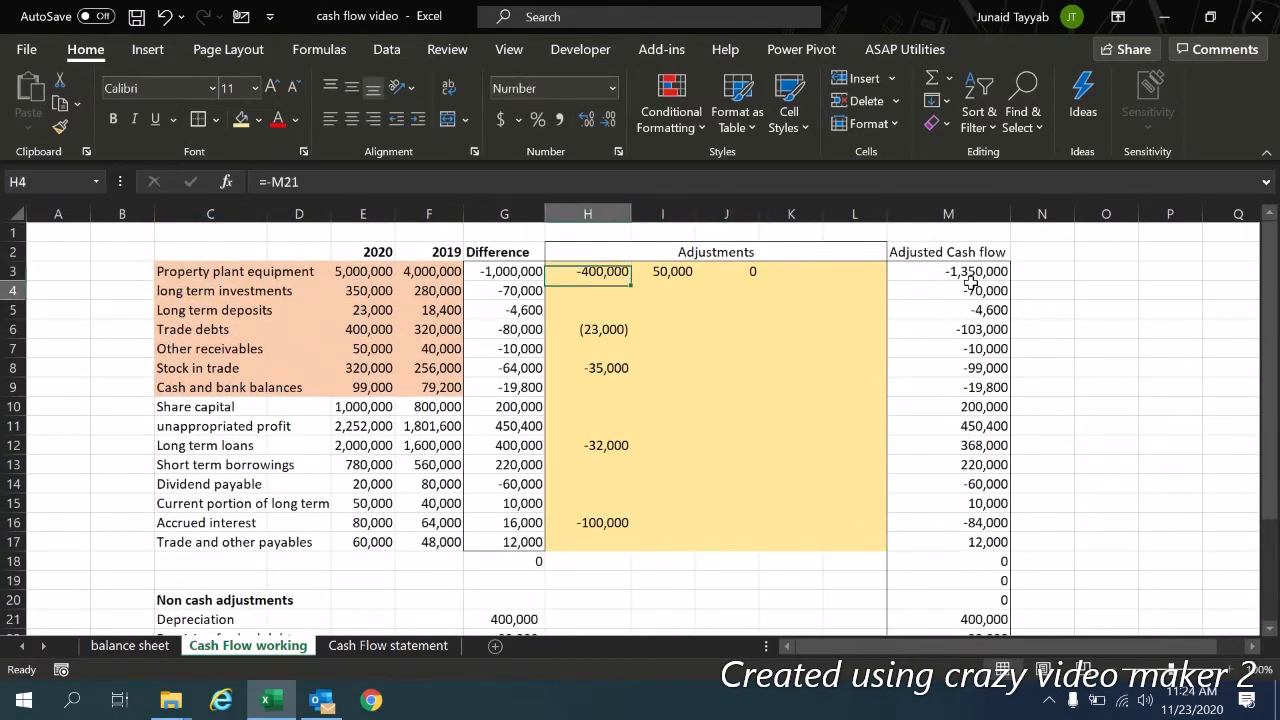
key(Down)
key(Down)
key(Down)
key(Down)
key(Down)
key(Down)
key(Down)
key(Down)
key(Down)
key(Down)
key(Down)
key(Down)
key(Down)
key(Down)
key(Down)
key(Down)
key(Down)
key(Down)
key(Down)
key(Down)
key(Down)
key(Down)
key(Down)
key(Down)
key(Down)
key(Down)
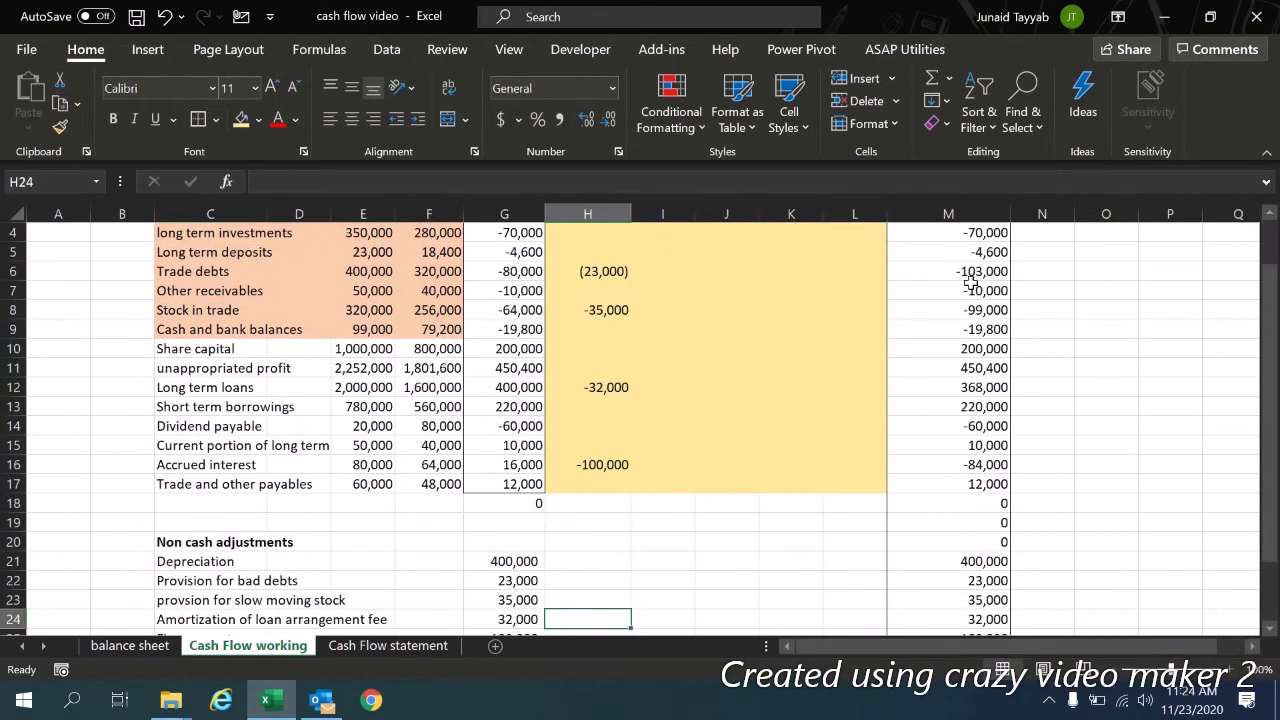
key(Left)
key(Up)
key(Up)
key(Up)
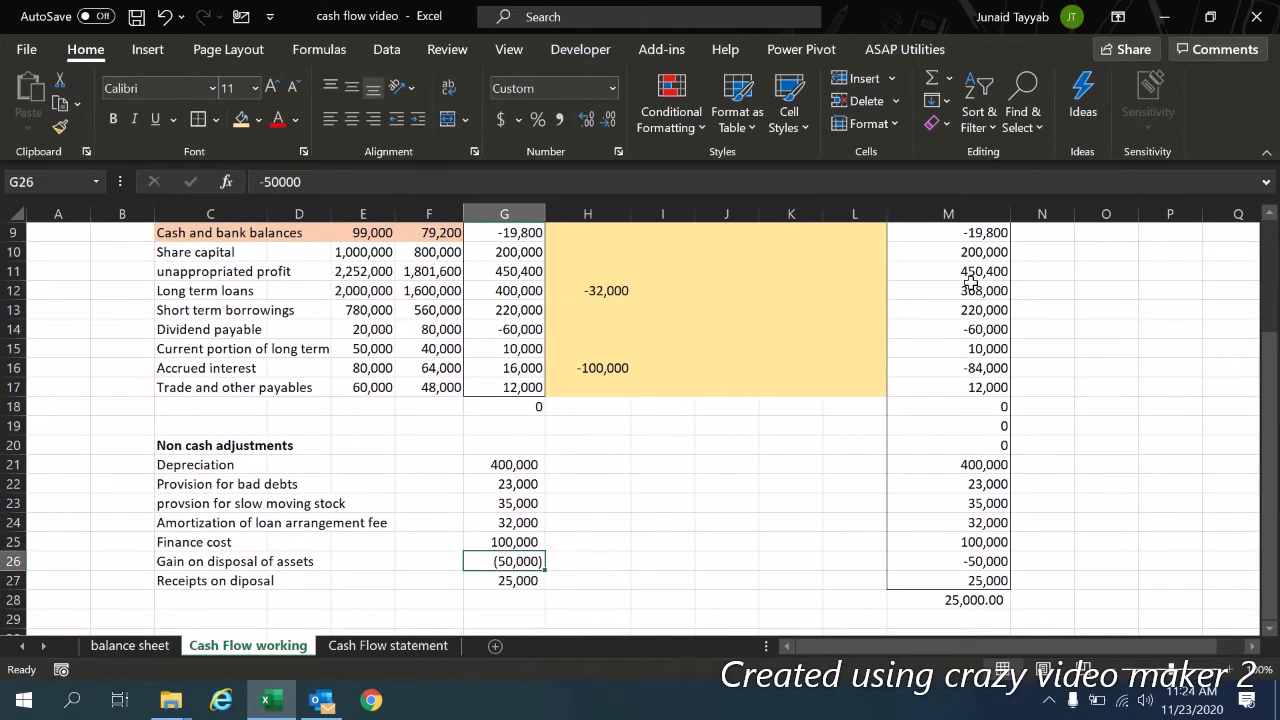
key(Right)
key(Right)
key(Right)
key(Right)
key(Right)
key(Right)
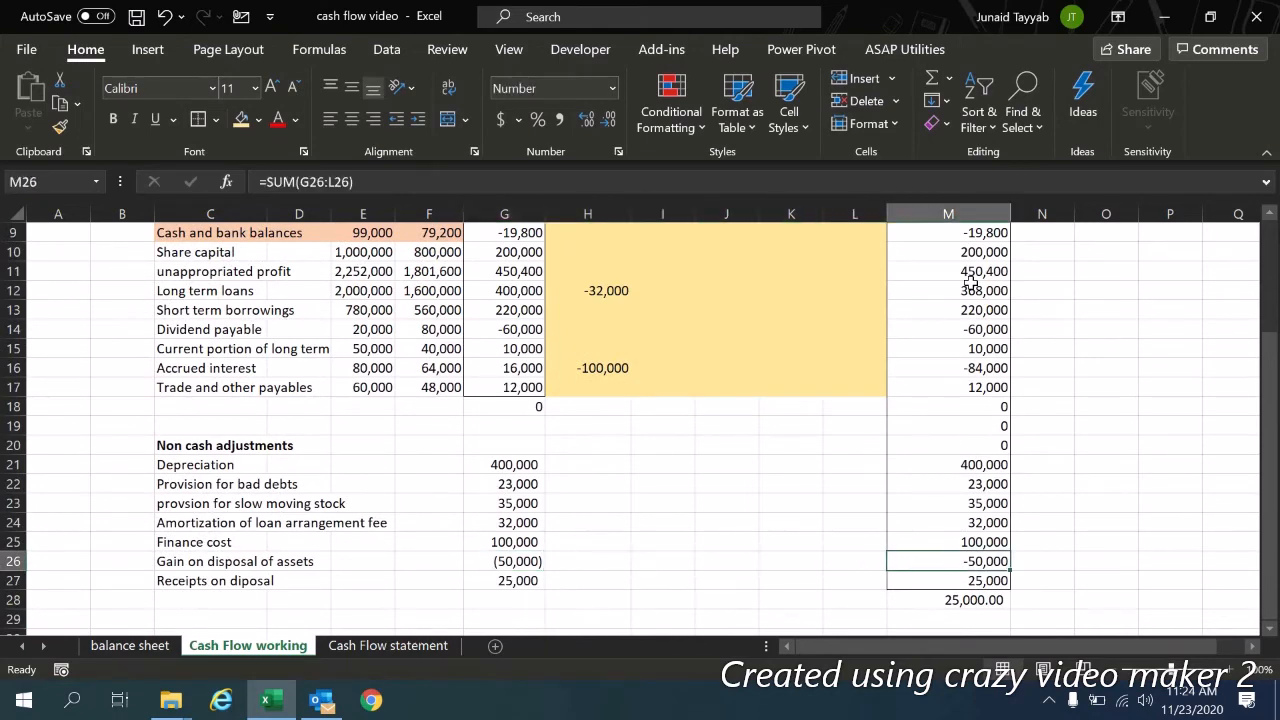
key(Up)
key(Up)
key(Up)
key(Up)
key(Up)
key(Up)
key(Up)
key(Up)
key(Up)
key(Up)
key(Up)
key(Up)
key(Up)
key(Up)
key(Up)
key(Up)
key(Up)
key(Up)
key(Up)
key(Up)
key(Left)
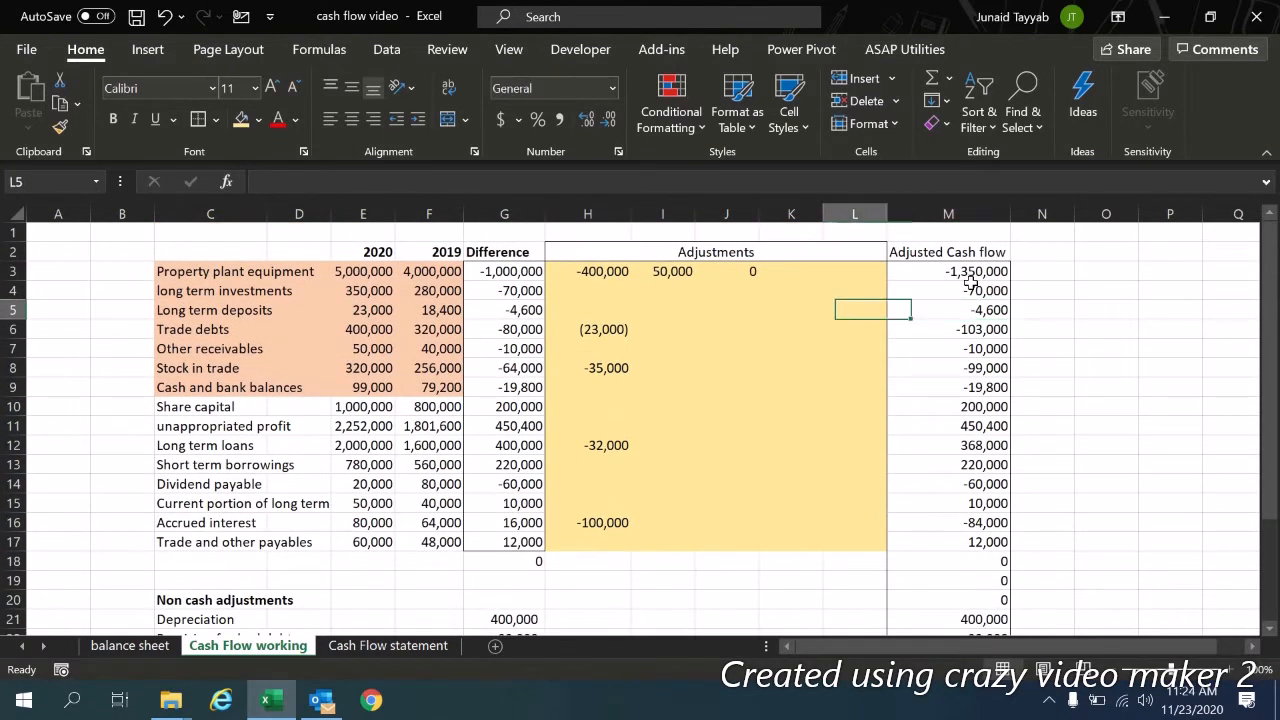
Step: Enter the Receipts on diposal adjustment for Property plant equipment in J3 as the negative of M27
key(Left)
key(Up)
key(Up)
key(Left)
text(-)
key(Page_Down)
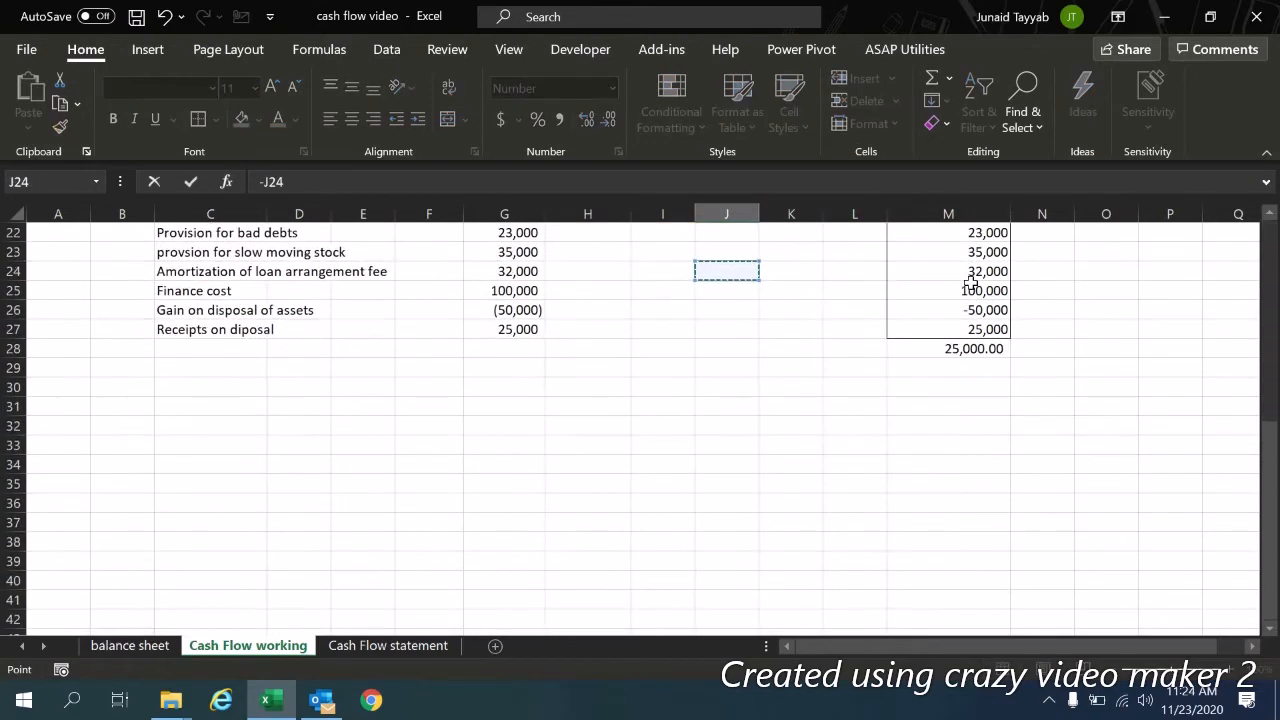
key(Right)
key(Right)
key(Right)
key(Down)
key(Down)
key(Down)
key(Return)
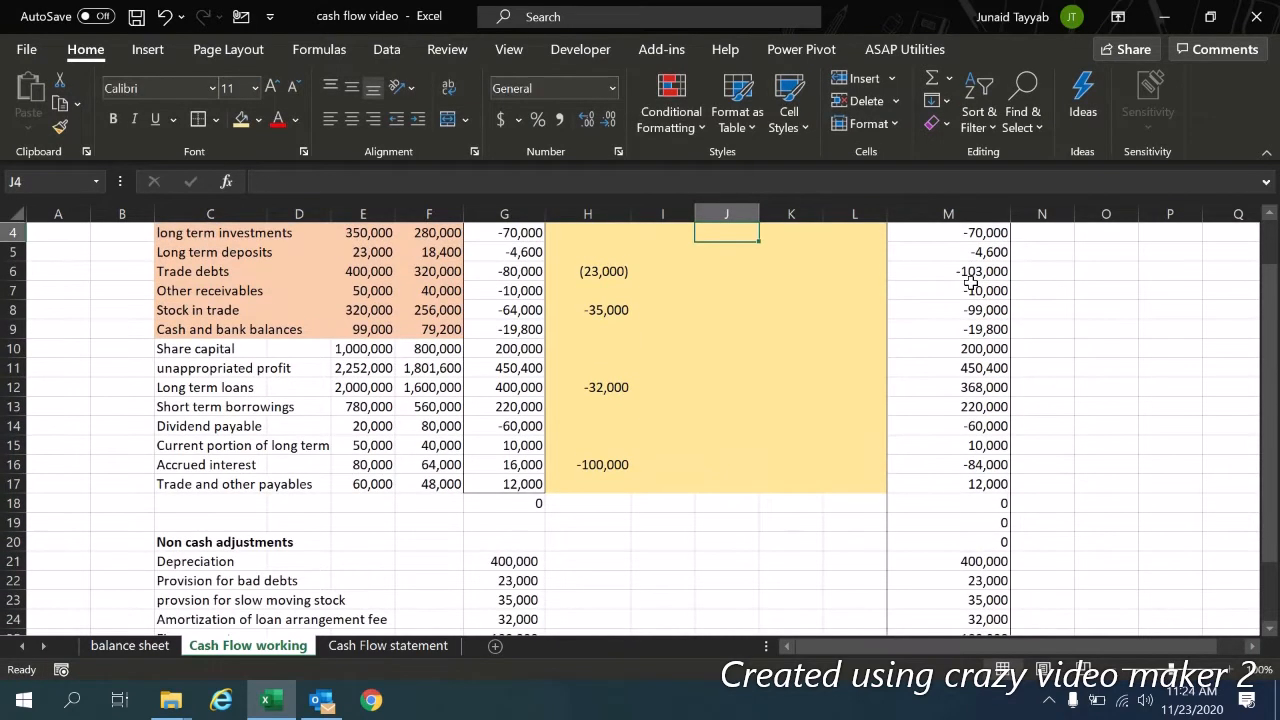
Step: Check the adjusted cash flow total in M28 against the adjusted figures above it
key(Page_Down)
key(Right)
key(Right)
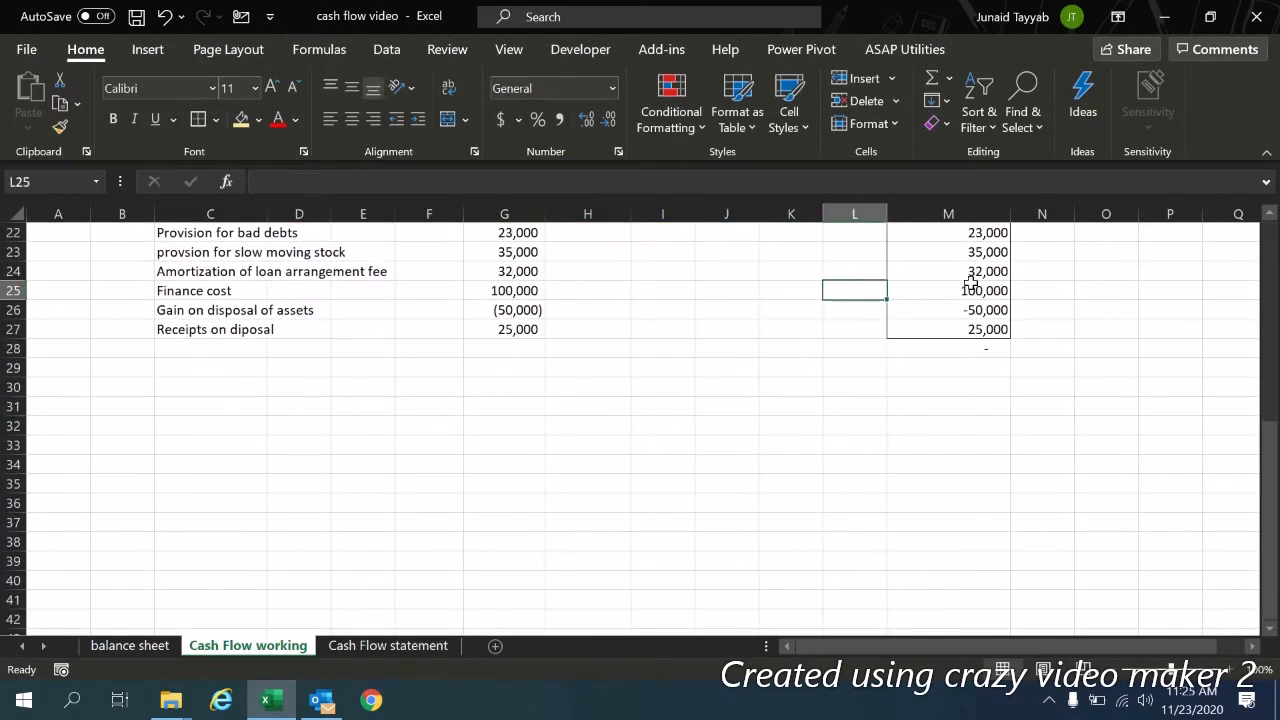
key(Down)
key(Down)
key(Down)
key(Right)
key(Right)
key(Left)
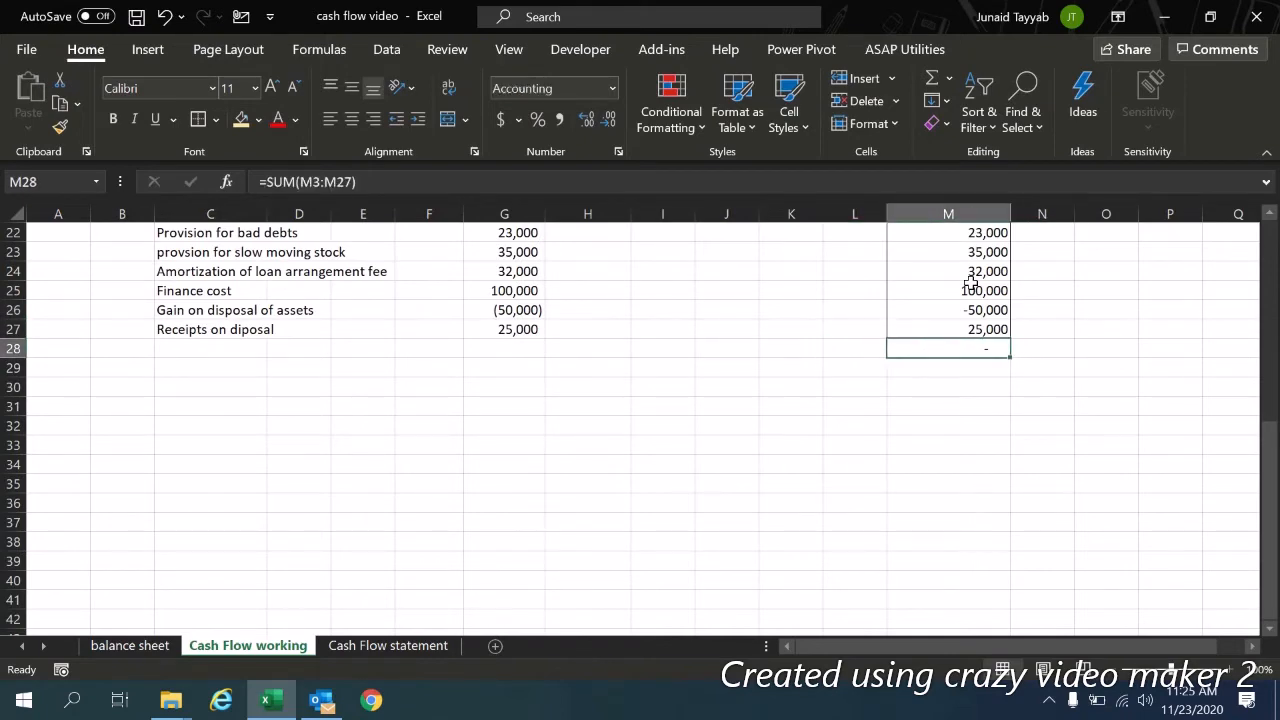
key(Page_Up)
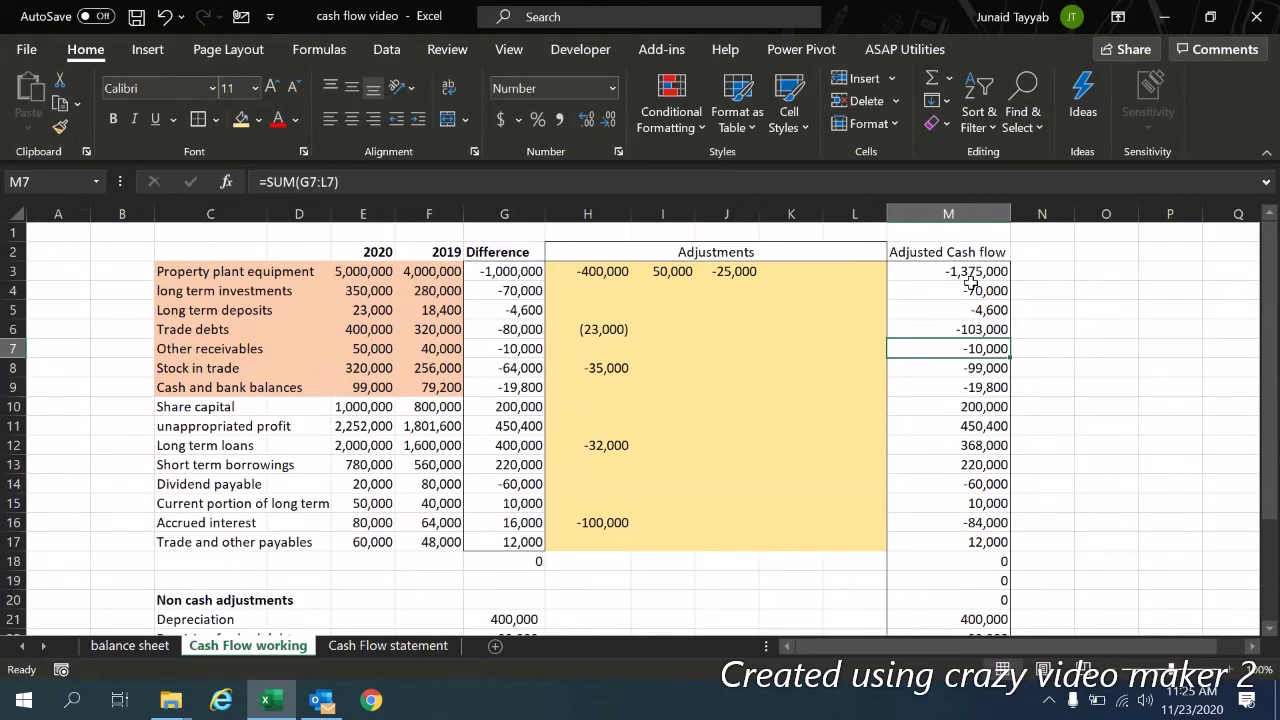
Step: Look at the Profit before taxation line on the Cash Flow statement sheet and return to Cash Flow working
key(ctrl+Page_Down)
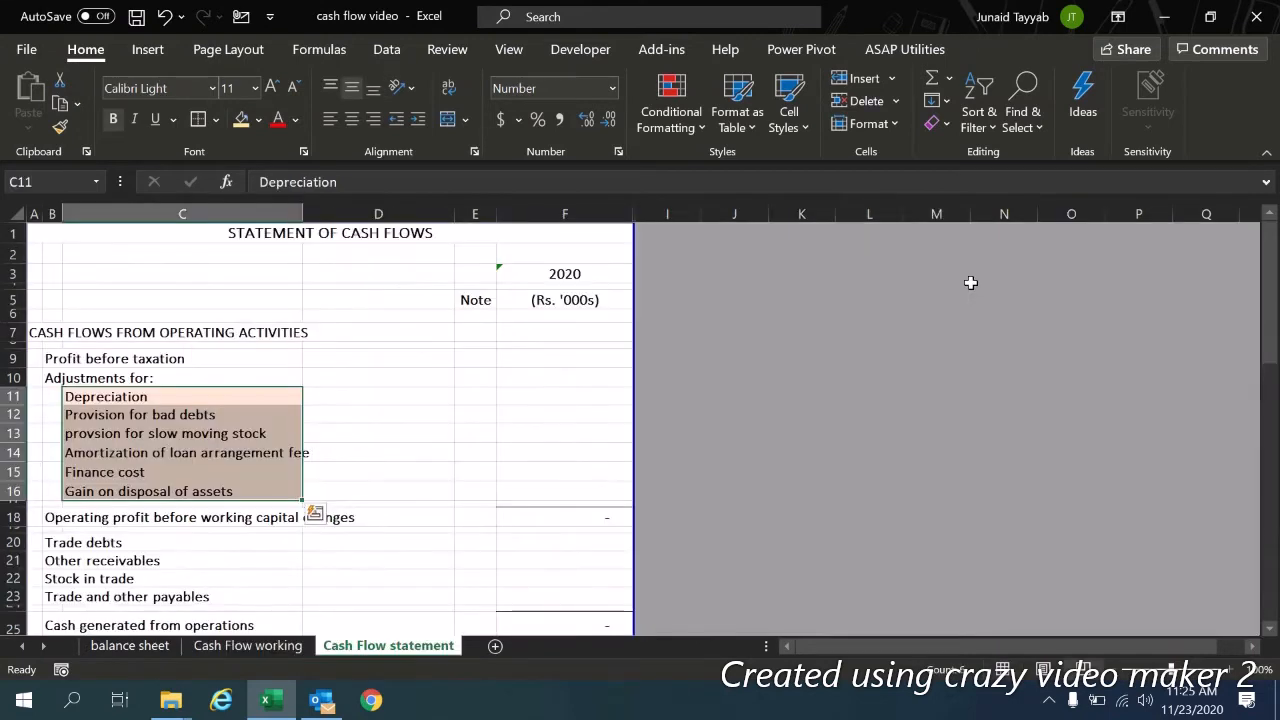
click(52, 362)
key(Right)
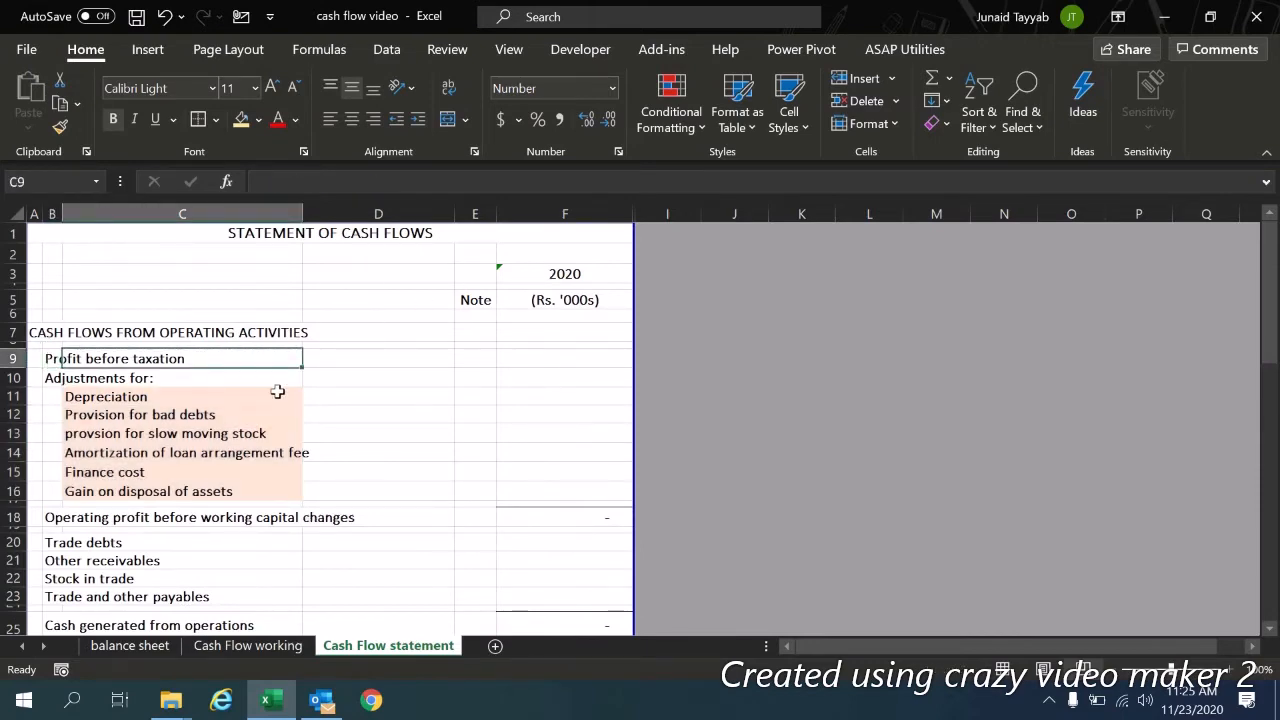
key(ctrl+Page_Up)
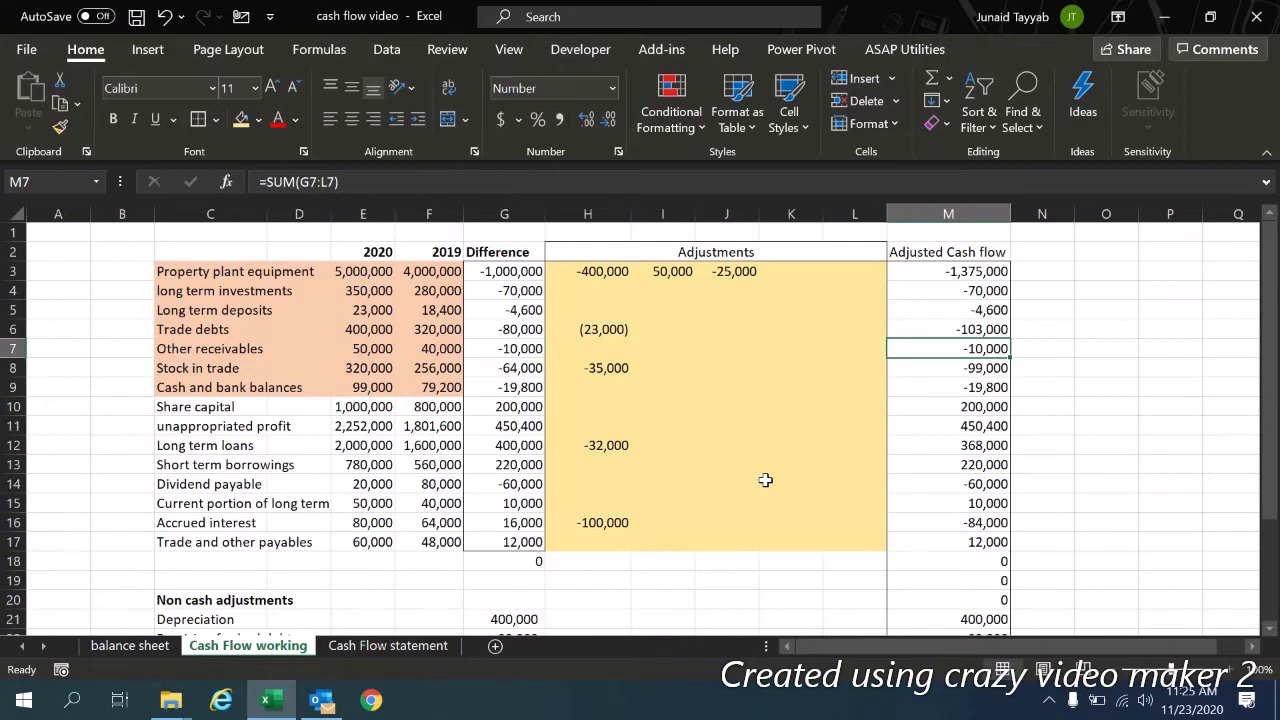
Step: Highlight the unappropriated profit row from C11 to M11 with a gold fill
click(254, 428)
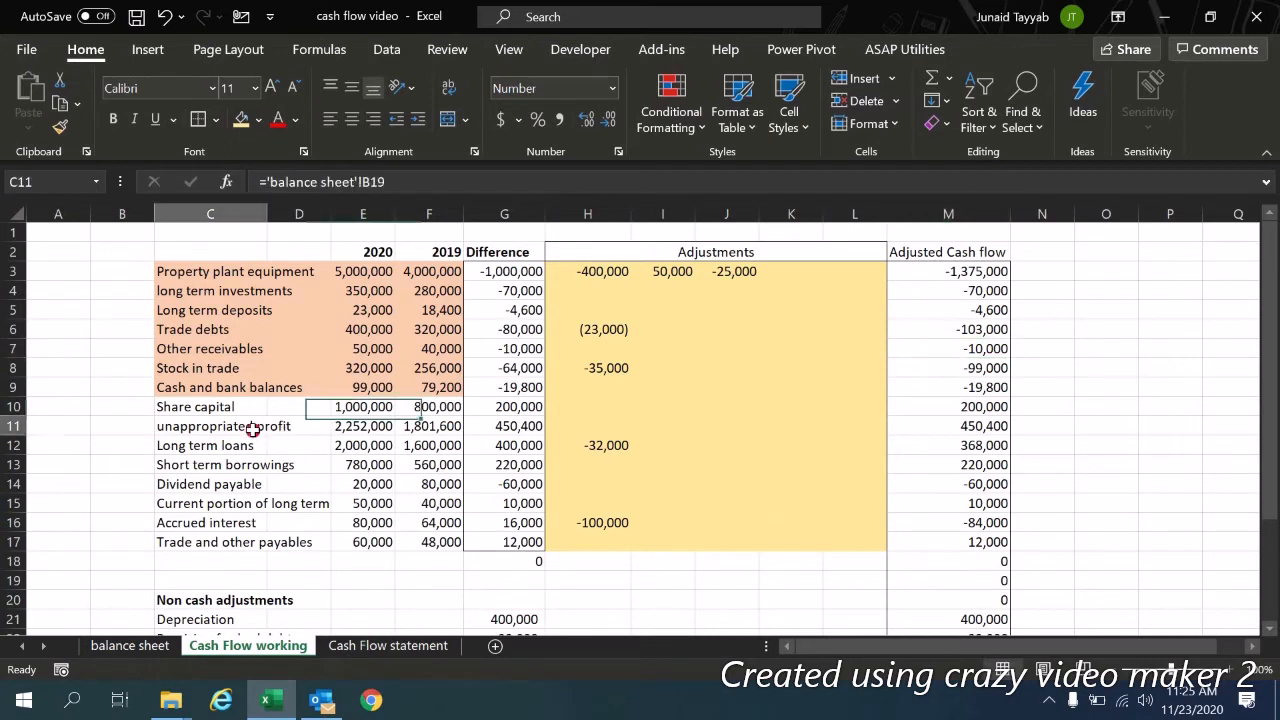
key(shift+Right)
key(shift+Right)
key(shift+Right)
key(shift+Right)
key(shift+Right)
key(shift+Right)
key(shift+Right)
key(shift+Right)
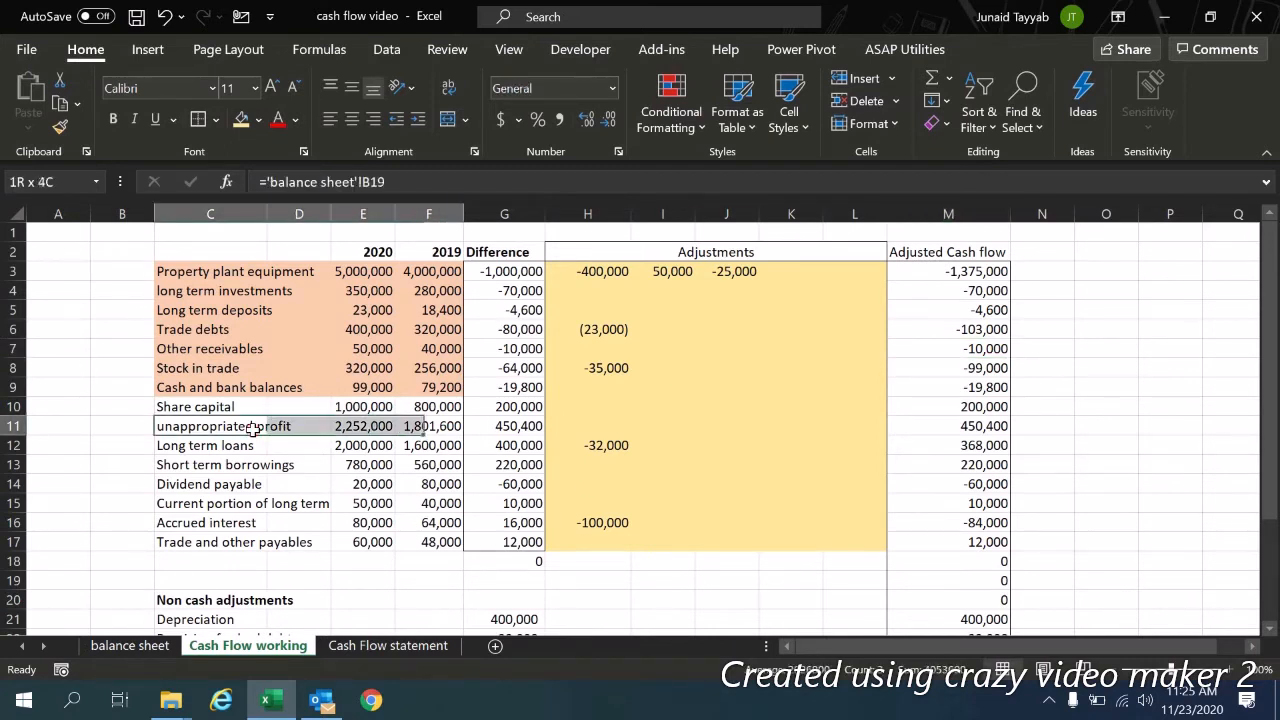
key(shift+Right)
key(shift+Right)
key(shift+Right)
key(shift+Left)
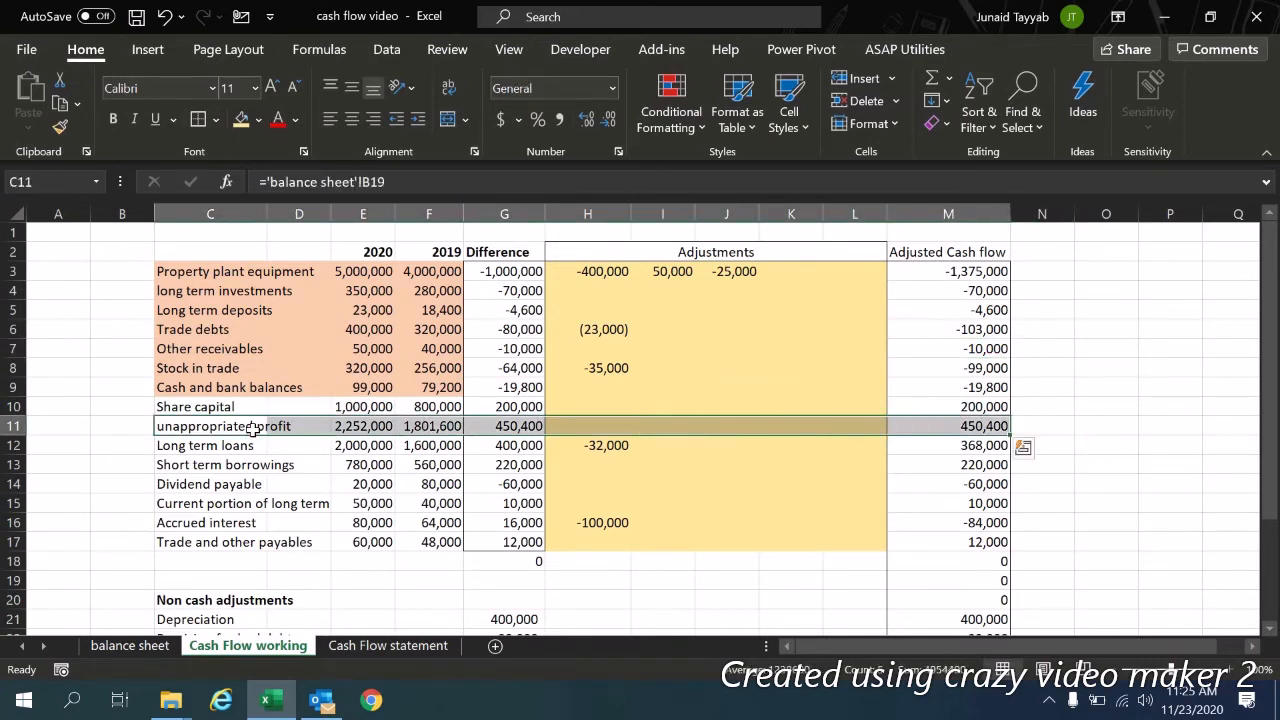
click(258, 119)
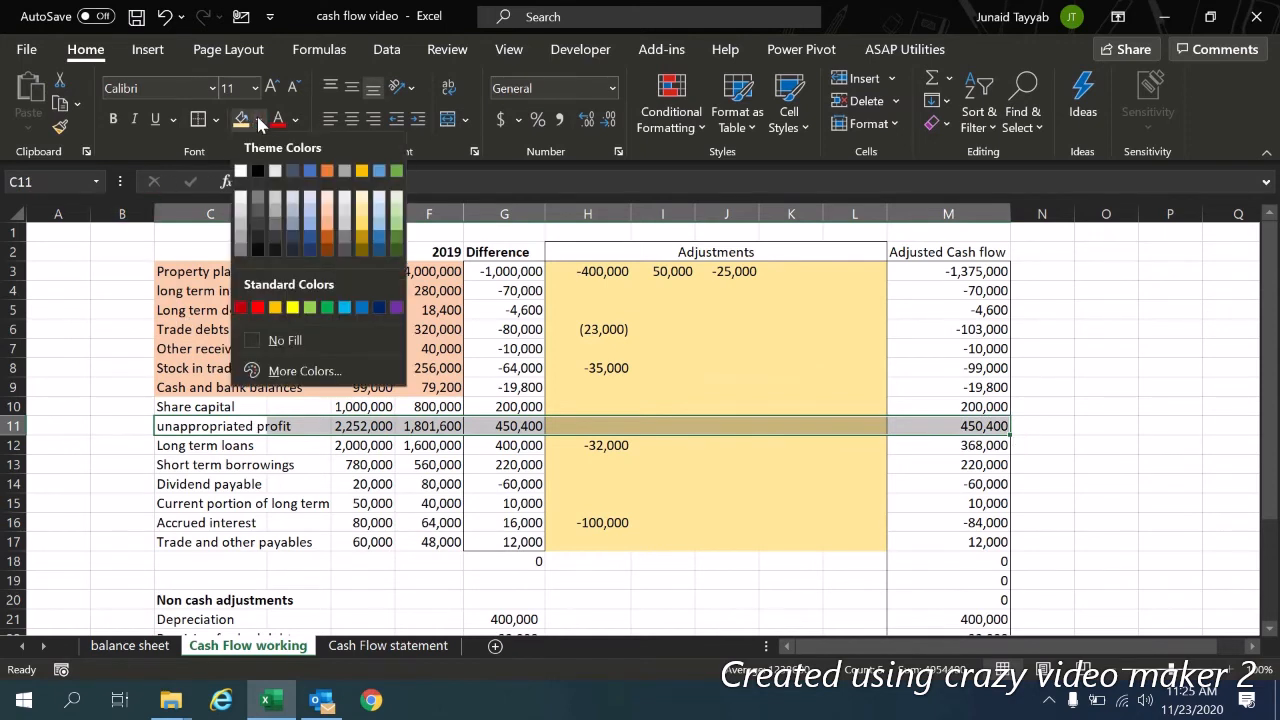
click(363, 172)
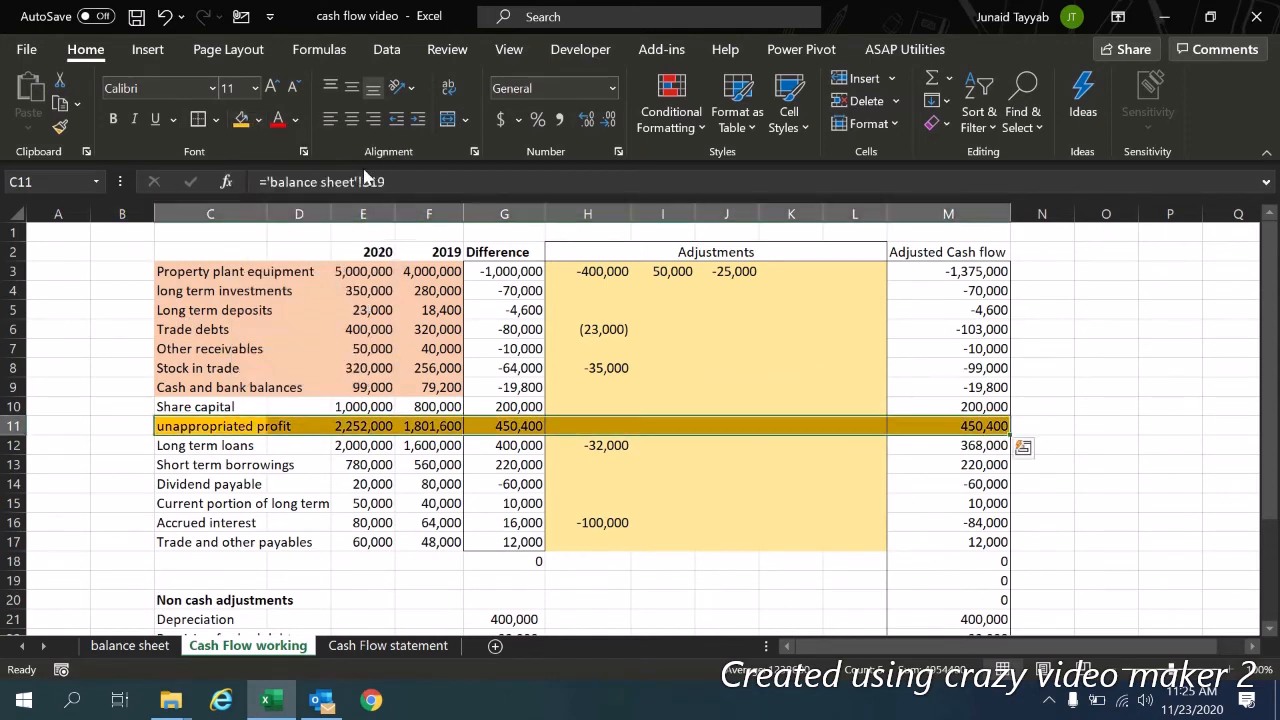
click(930, 424)
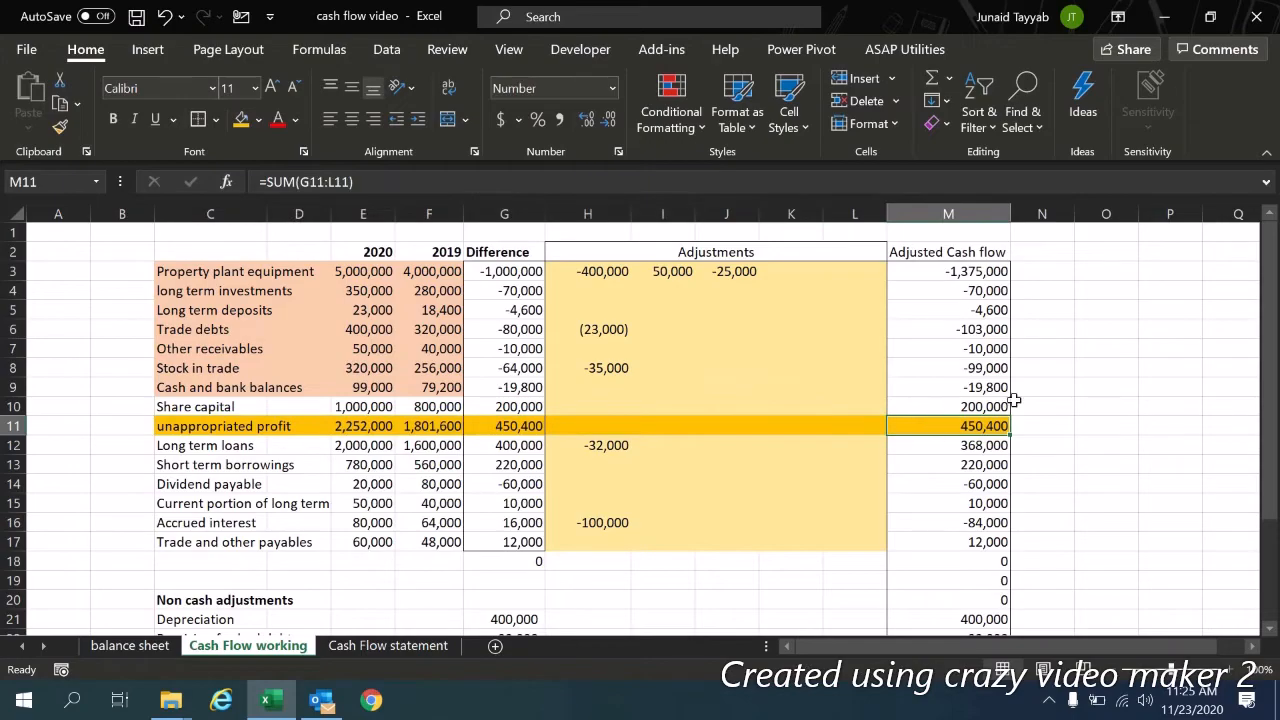
key(BackSpace)
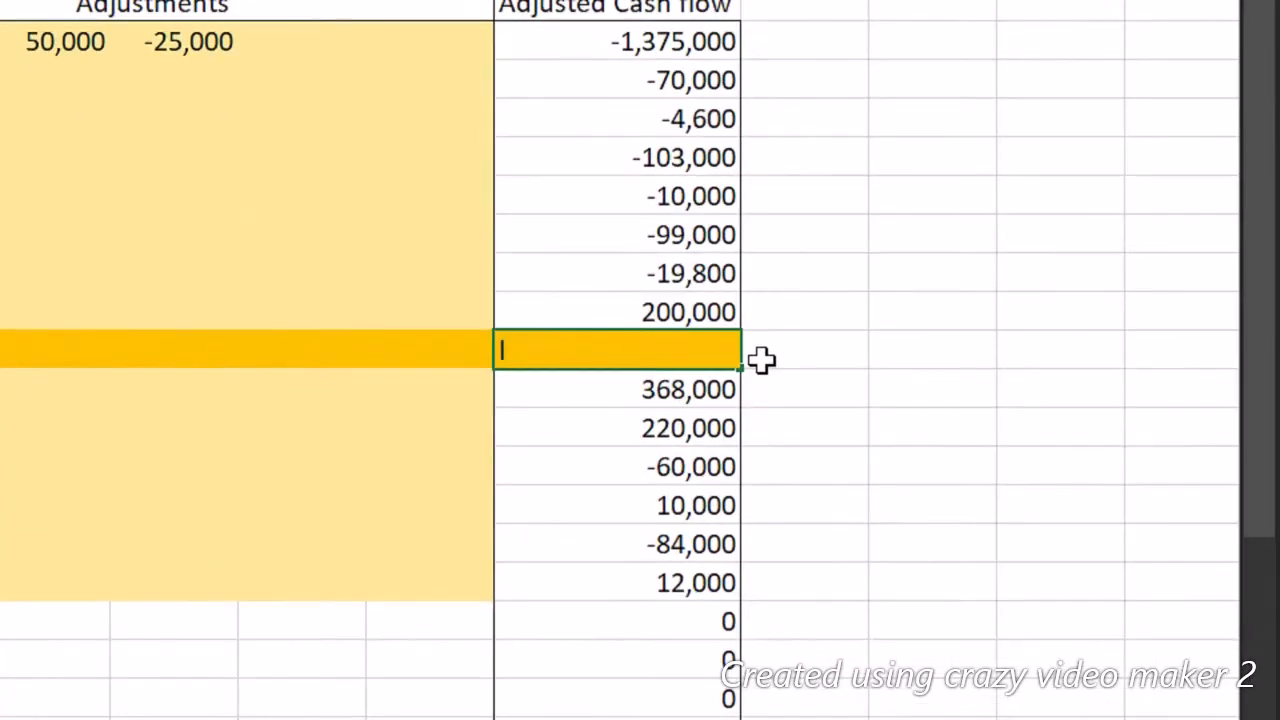
key(Escape)
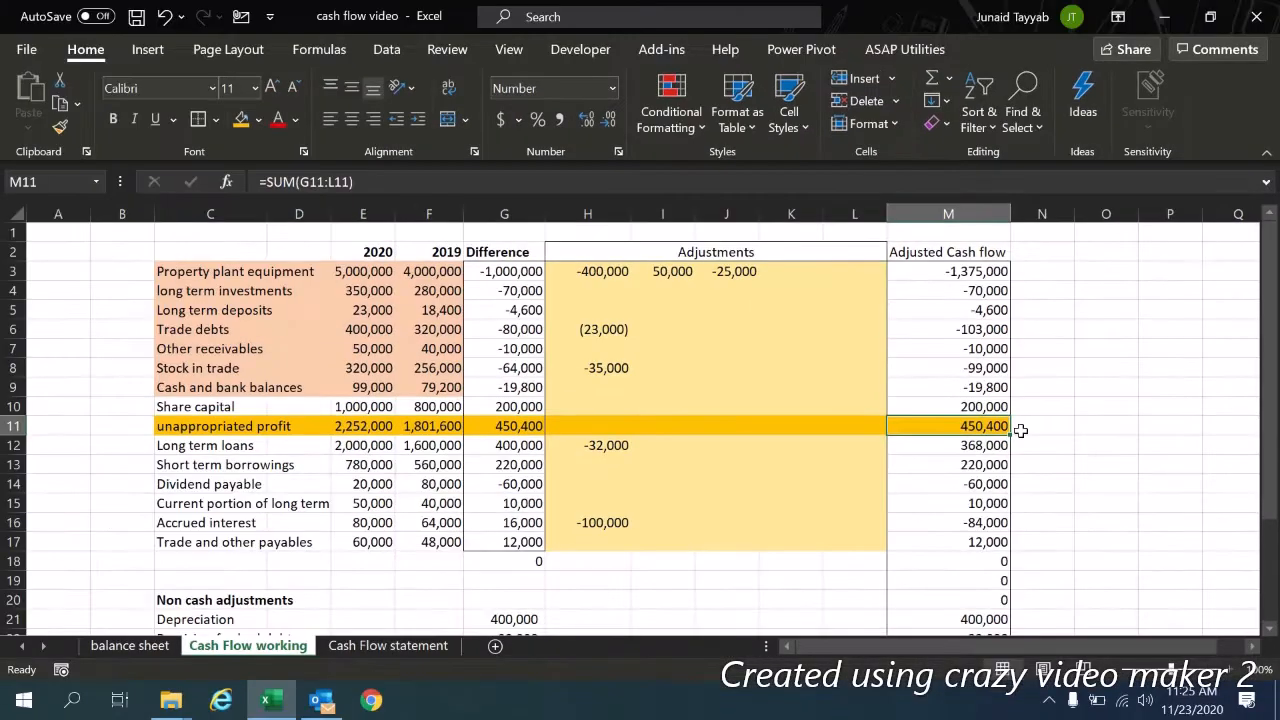
Step: On the balance sheet sheet, collapse the balance sheet columns and expand the Profit and Loss statement columns to review PBT and Dividend declared
click(100, 645)
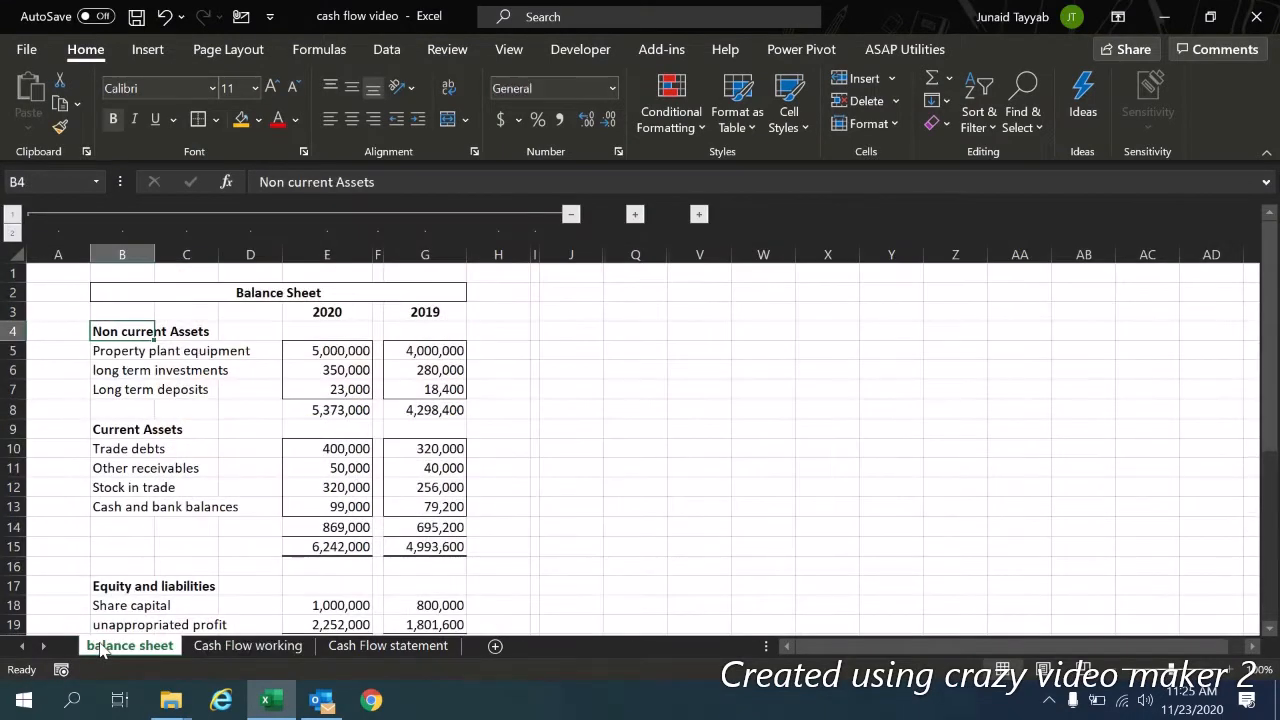
click(571, 214)
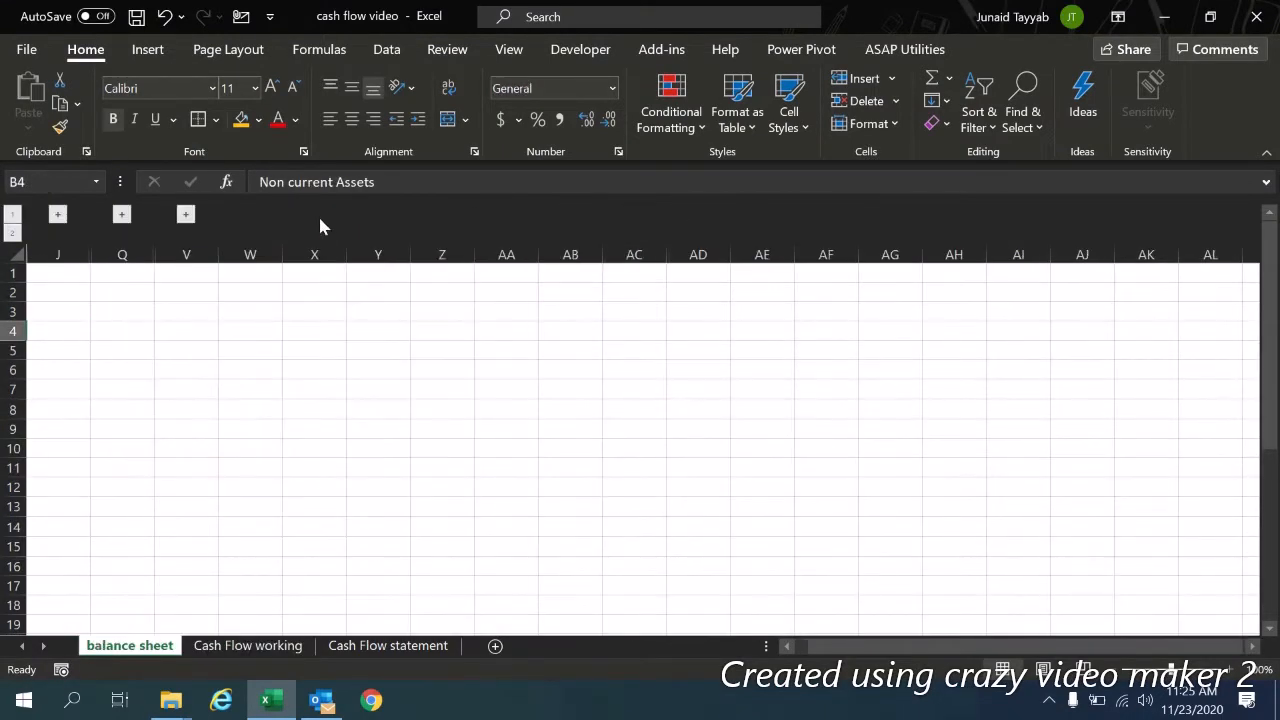
click(186, 214)
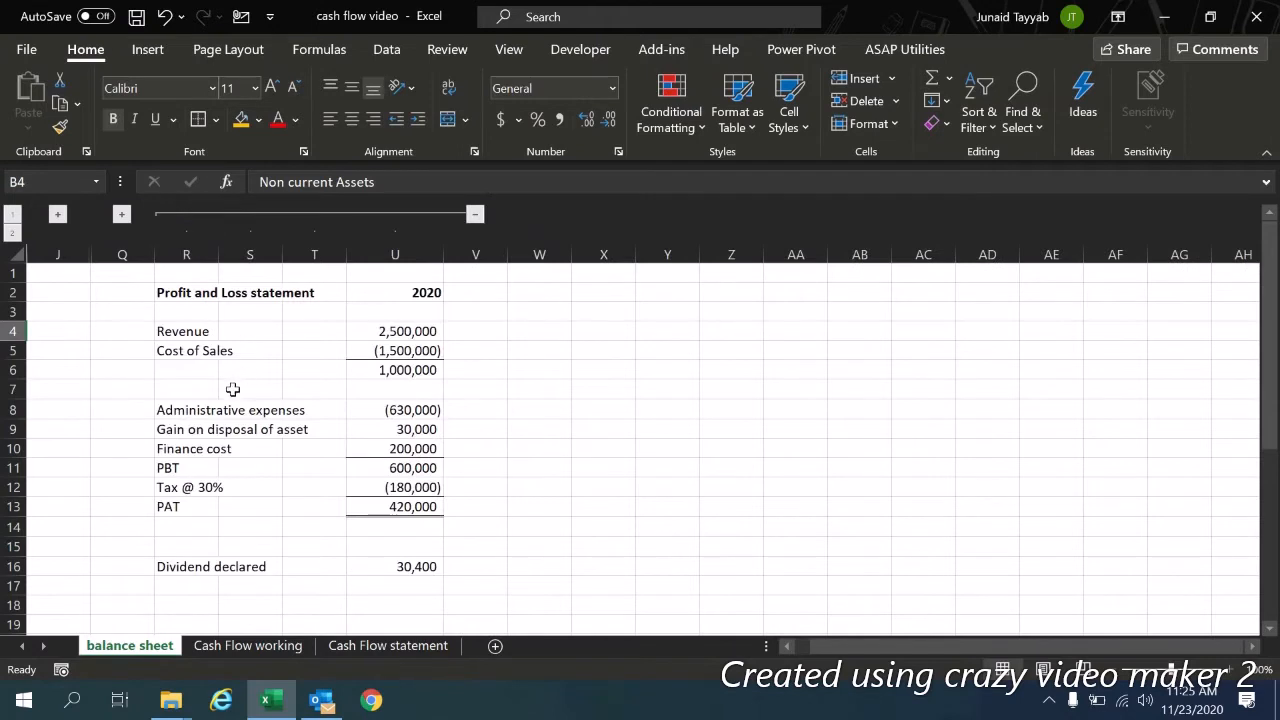
click(181, 351)
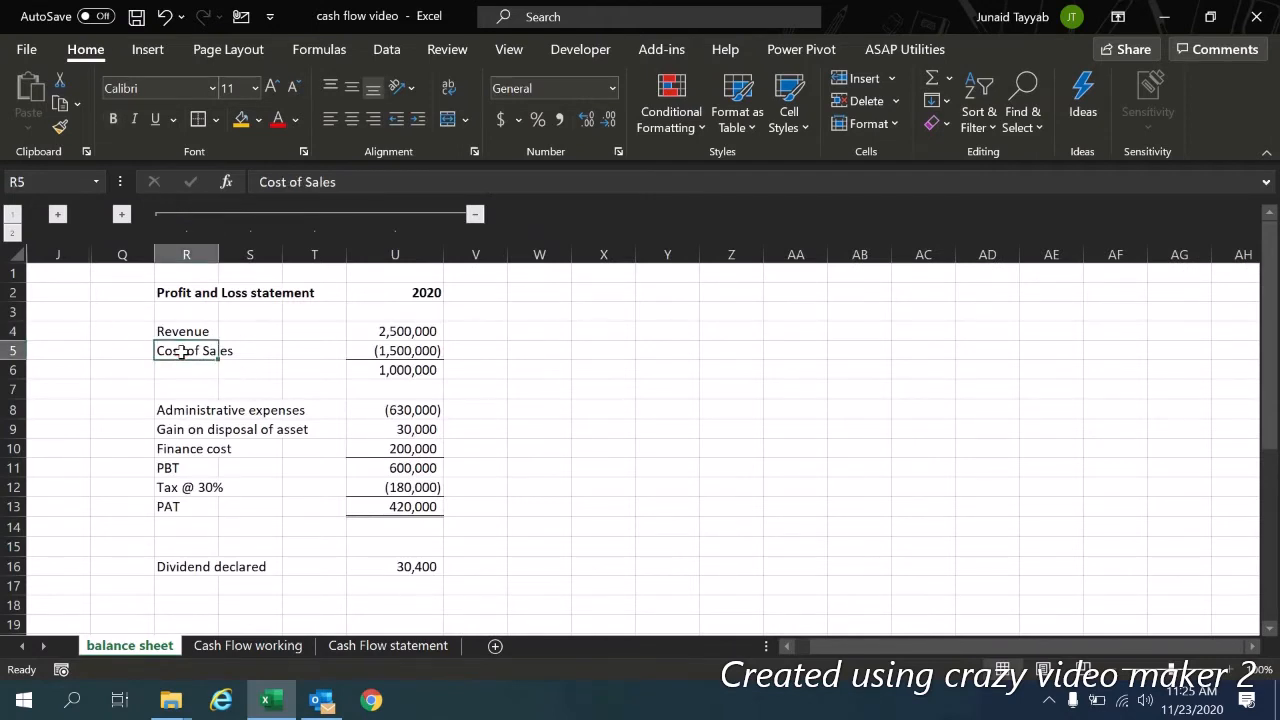
click(360, 466)
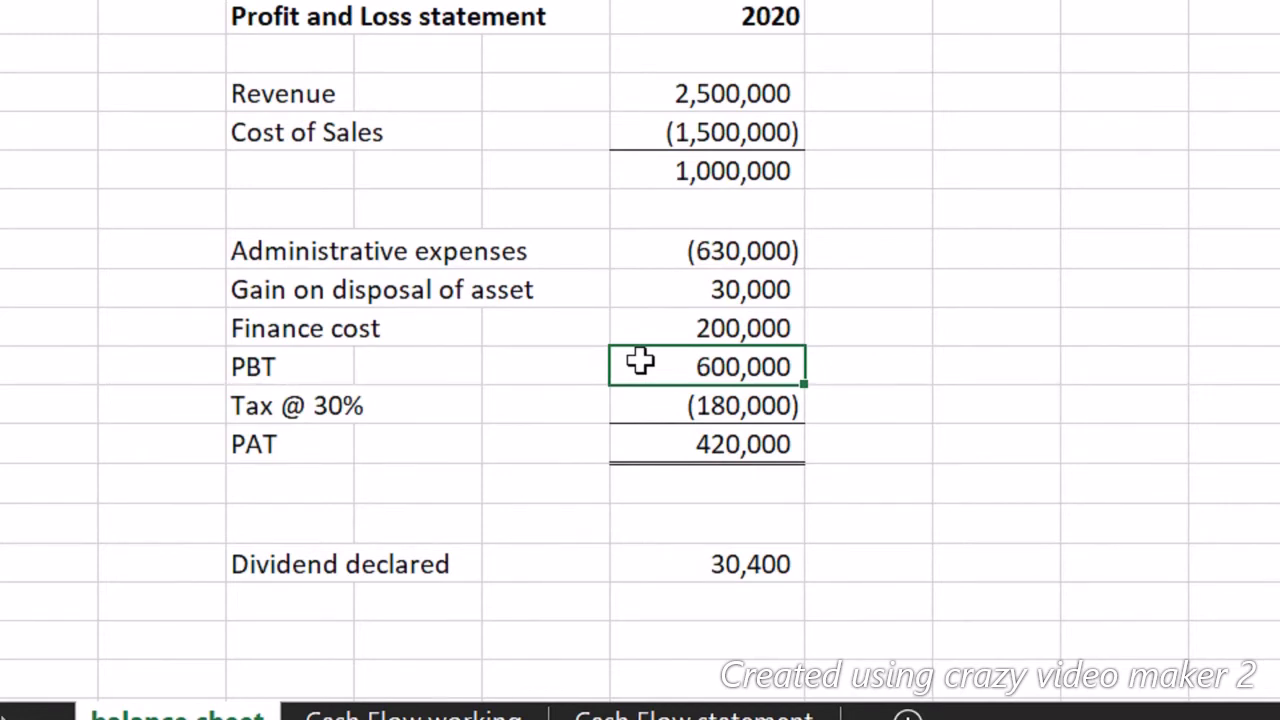
click(738, 560)
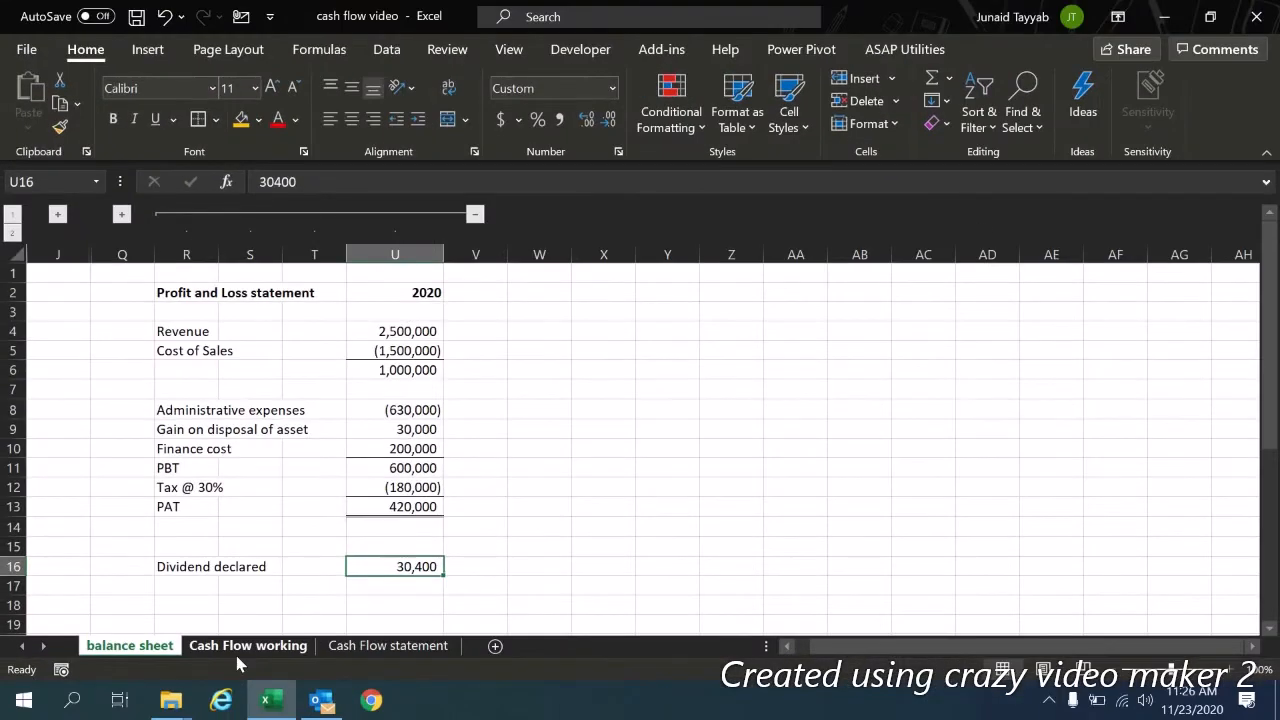
Step: Examine the unappropriated profit row on the Cash Flow working sheet across to its adjusted cash flow in M11
click(245, 646)
click(185, 428)
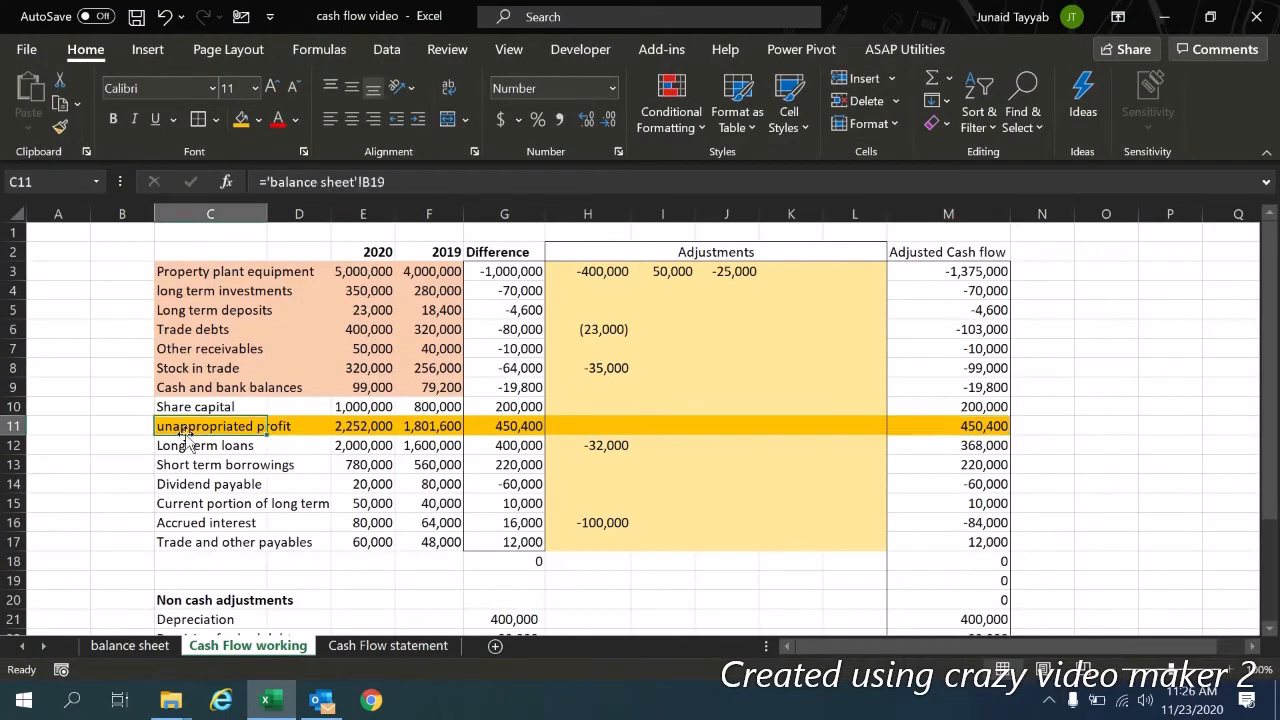
key(Right)
key(Right)
key(Right)
key(Right)
key(Right)
key(Right)
key(Right)
key(Right)
key(Right)
key(Right)
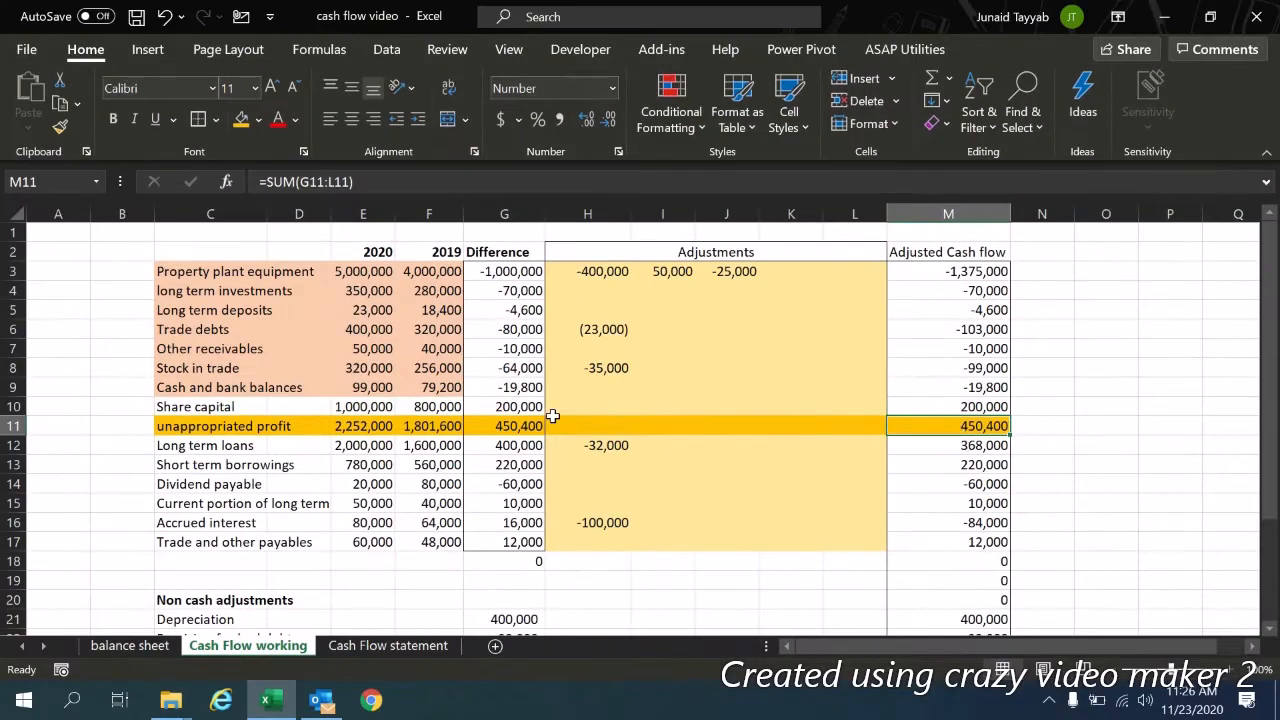
Step: Add the tax back to unappropriated profit in H11 as the negative of the Tax @ 30% amount, balance sheet U12
click(554, 418)
text(=)
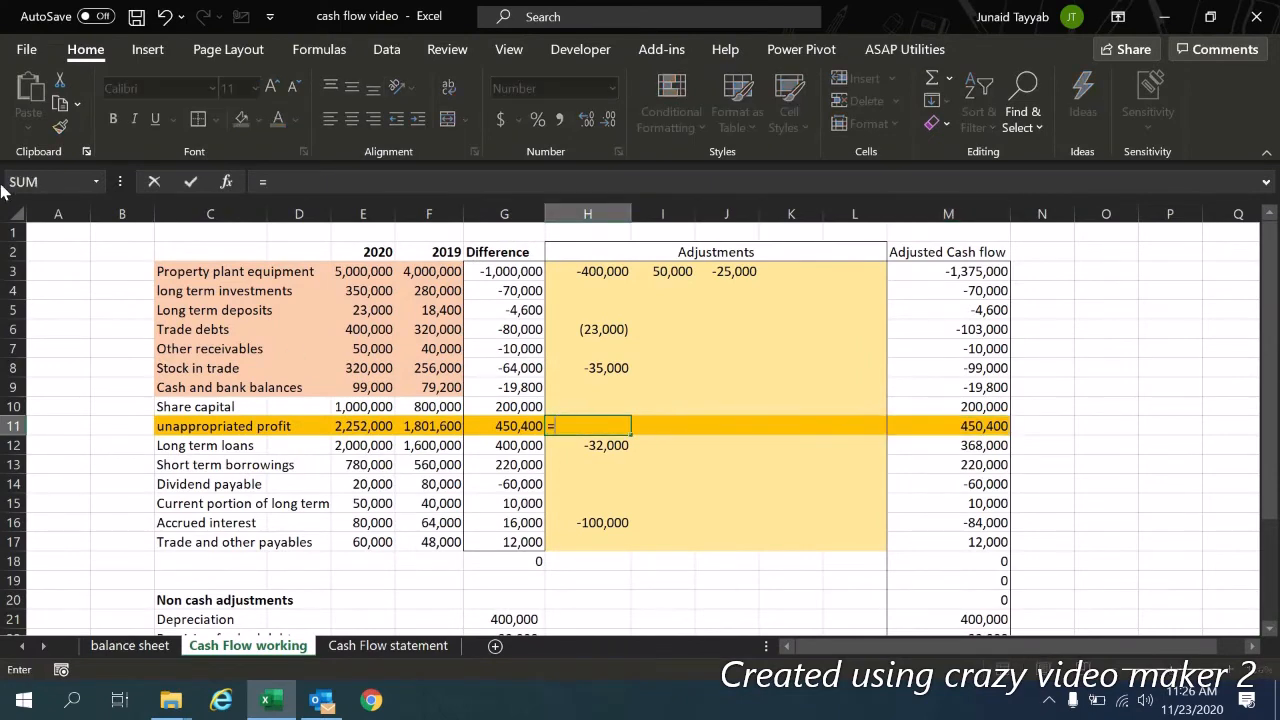
key(ctrl+Page_Up)
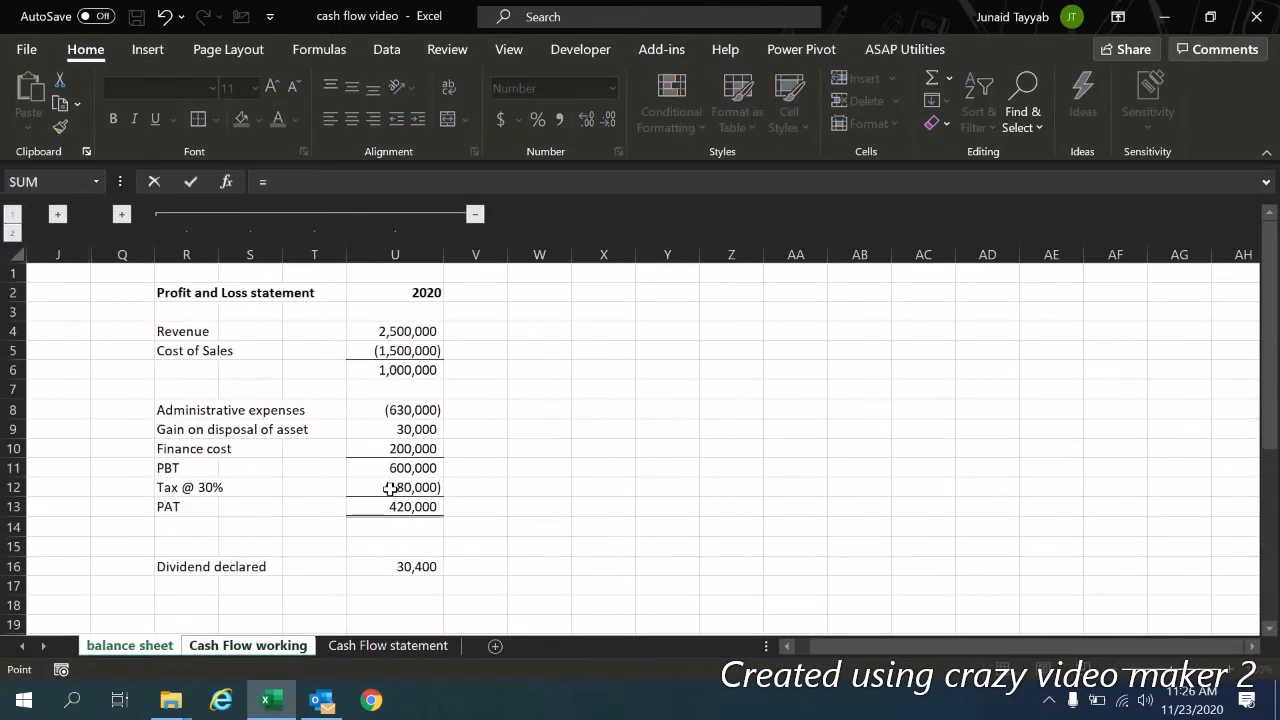
click(390, 488)
key(ctrl+Page_Down)
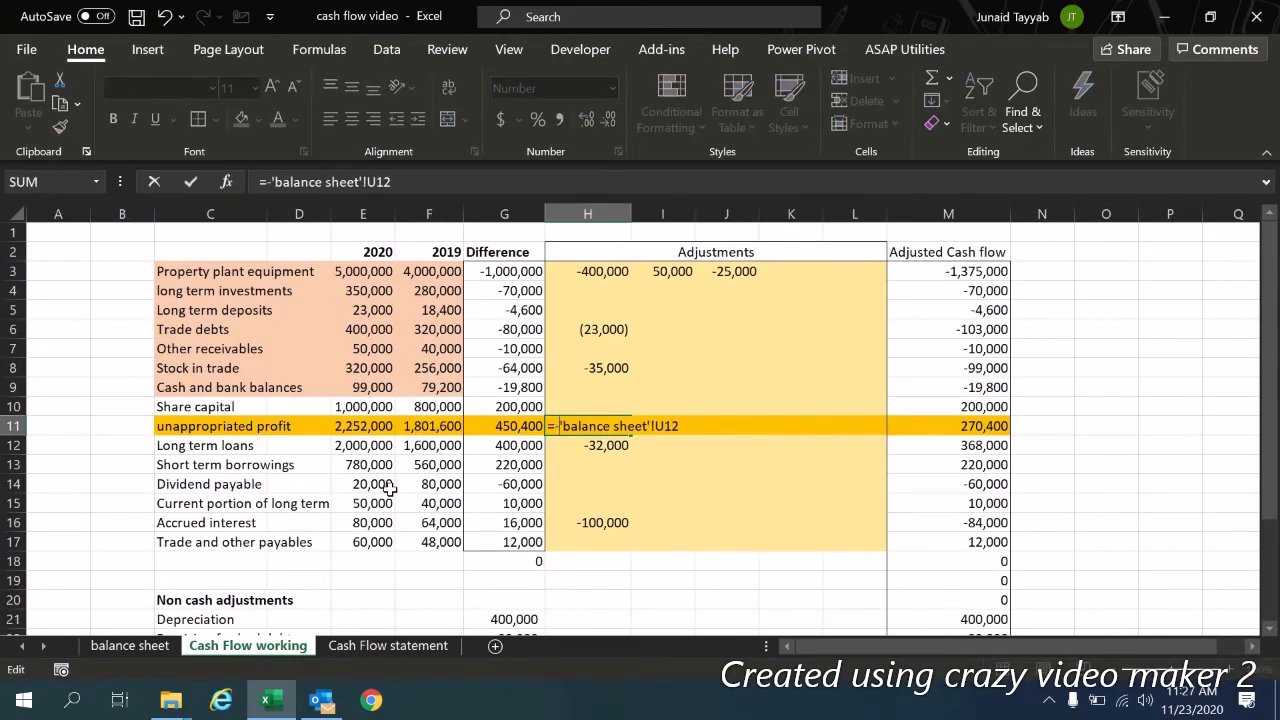
key(Return)
Step: Enter the dividend adjustment for unappropriated profit in I11 as the negative of Dividend declared, balance sheet U16
key(Up)
key(Right)
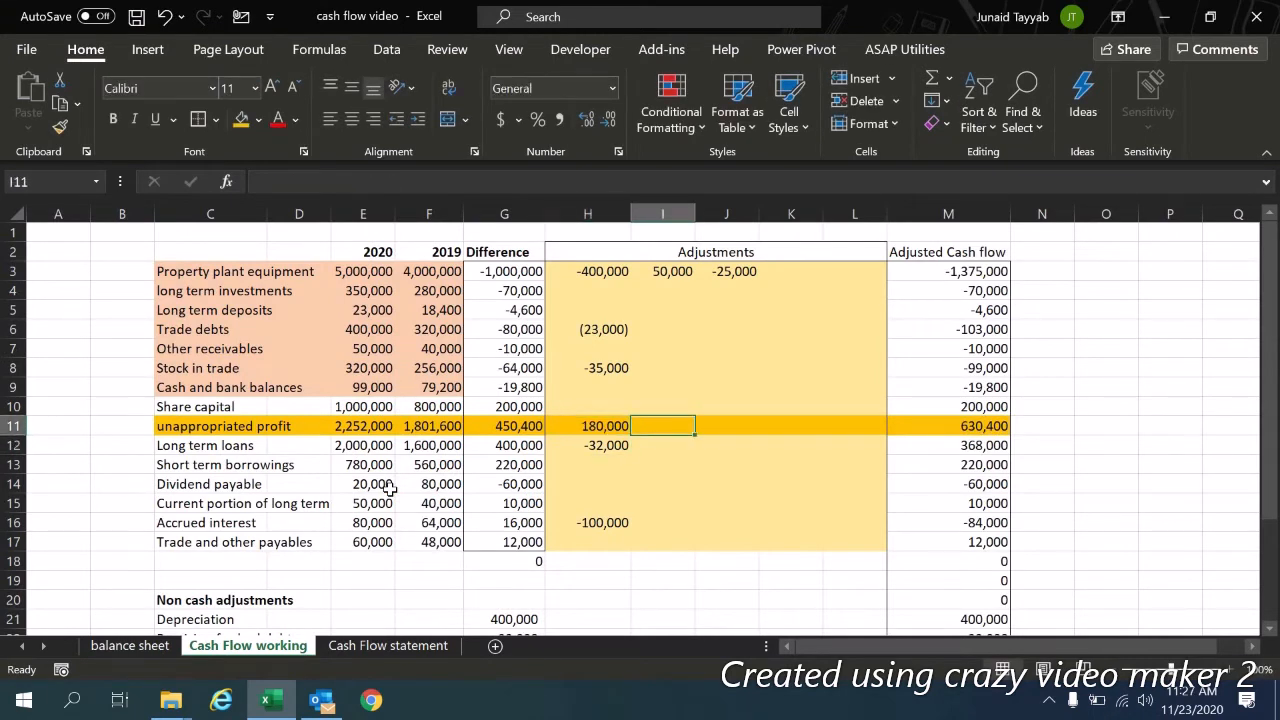
text(-)
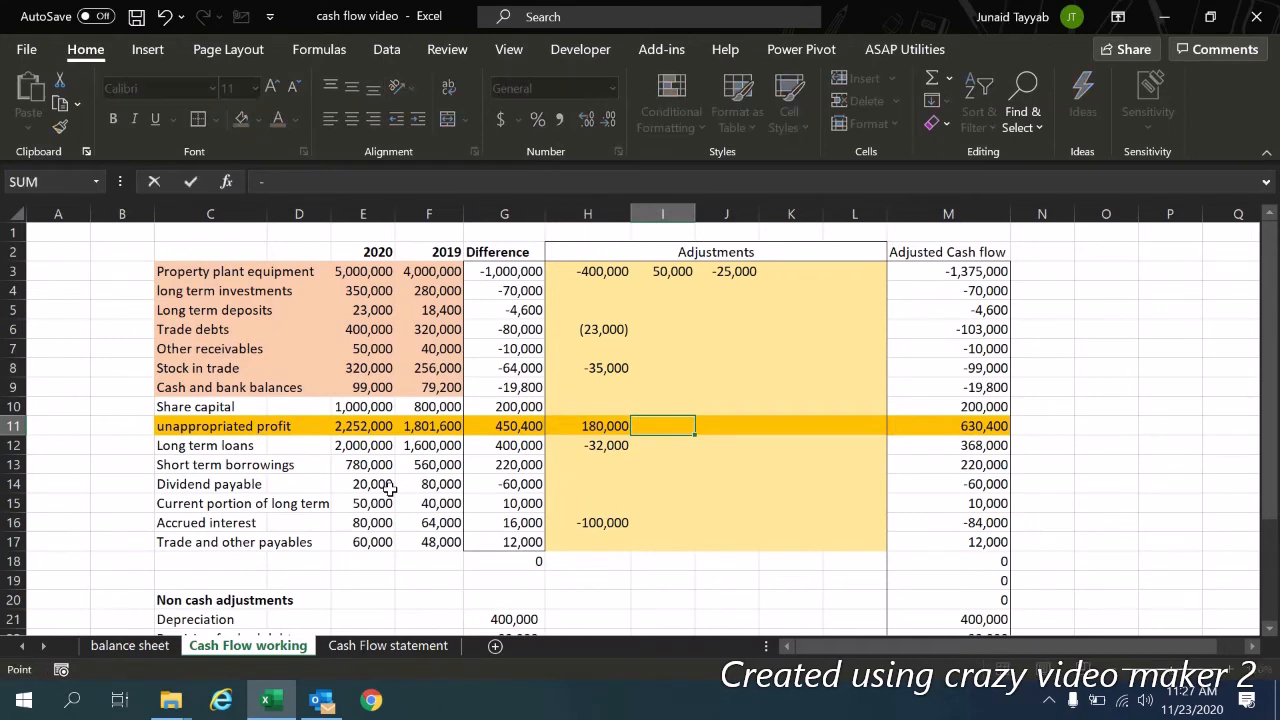
key(ctrl+Page_Up)
click(403, 566)
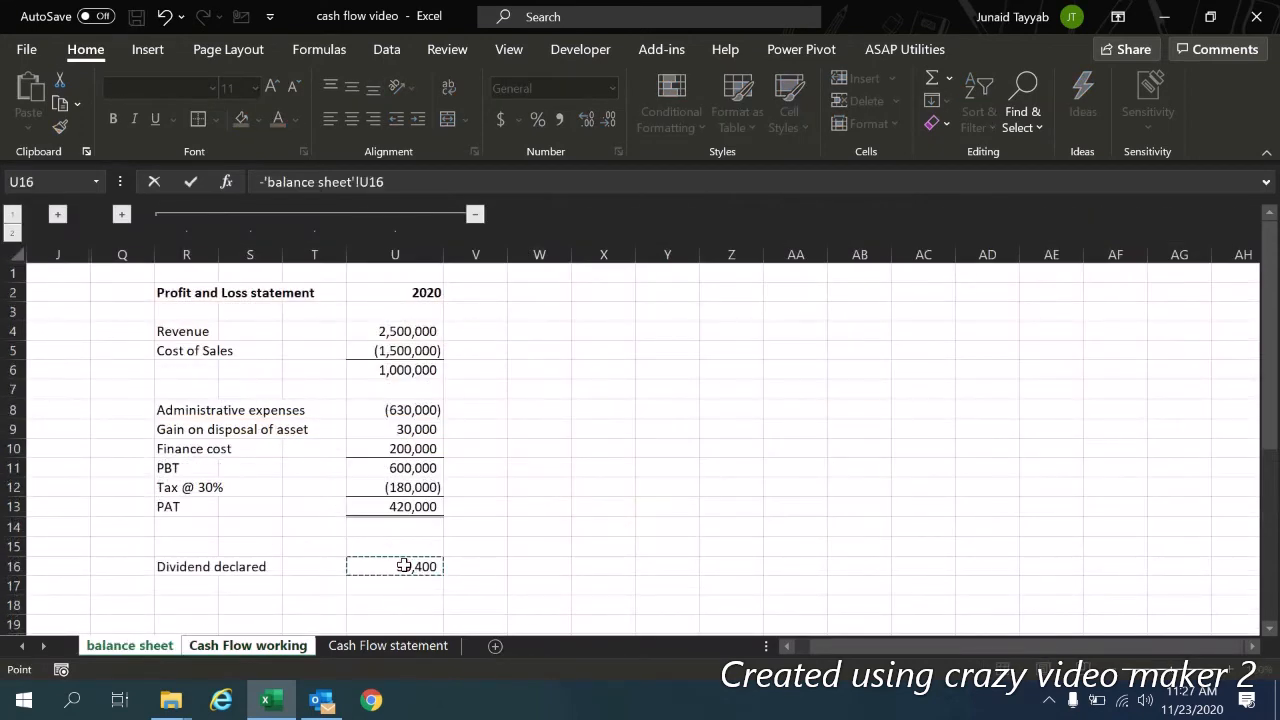
key(Return)
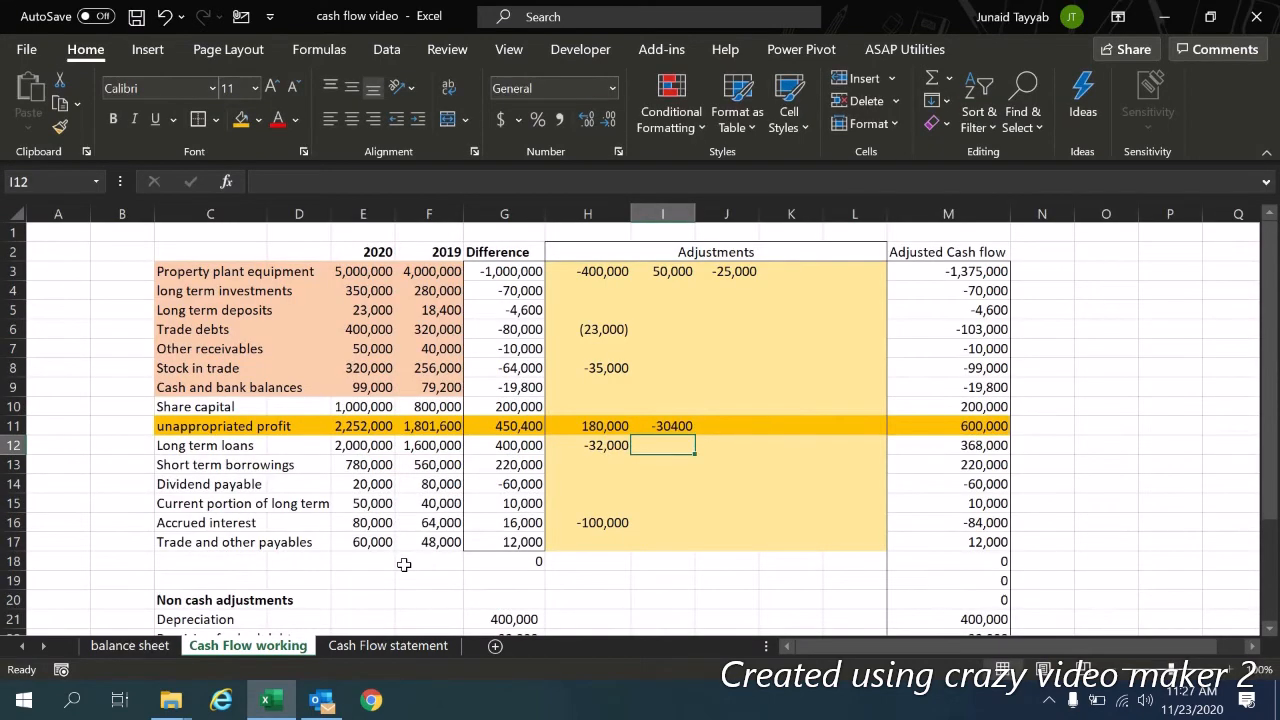
key(Up)
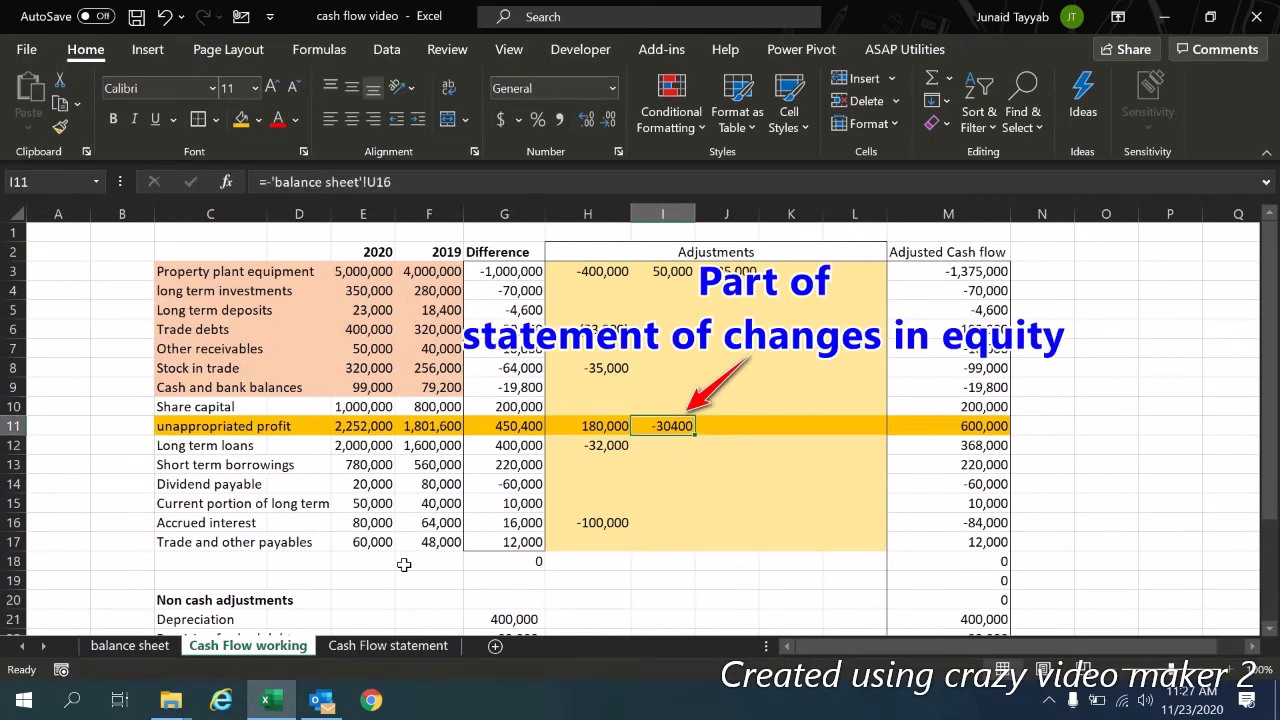
Step: Compare the adjusted unappropriated profit in M11 with PBT in the Profit and Loss statement, then return to Cash Flow working
key(Right)
key(Right)
key(Right)
key(Right)
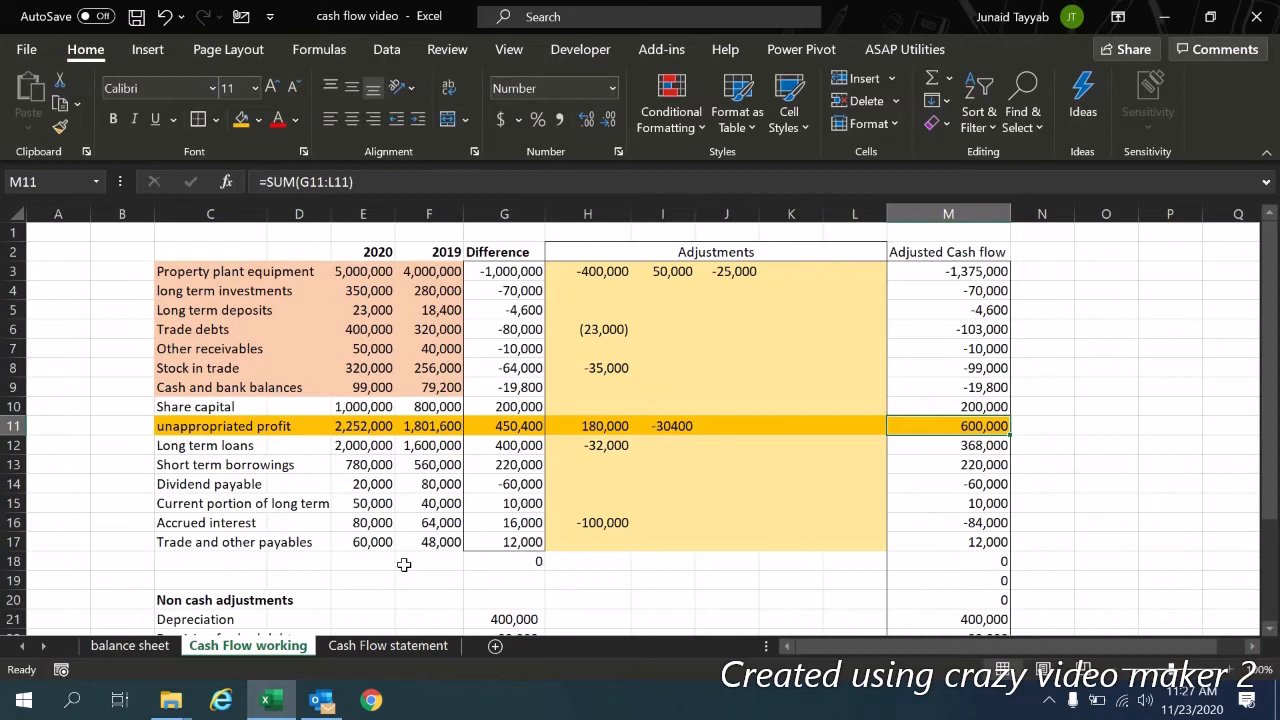
click(513, 425)
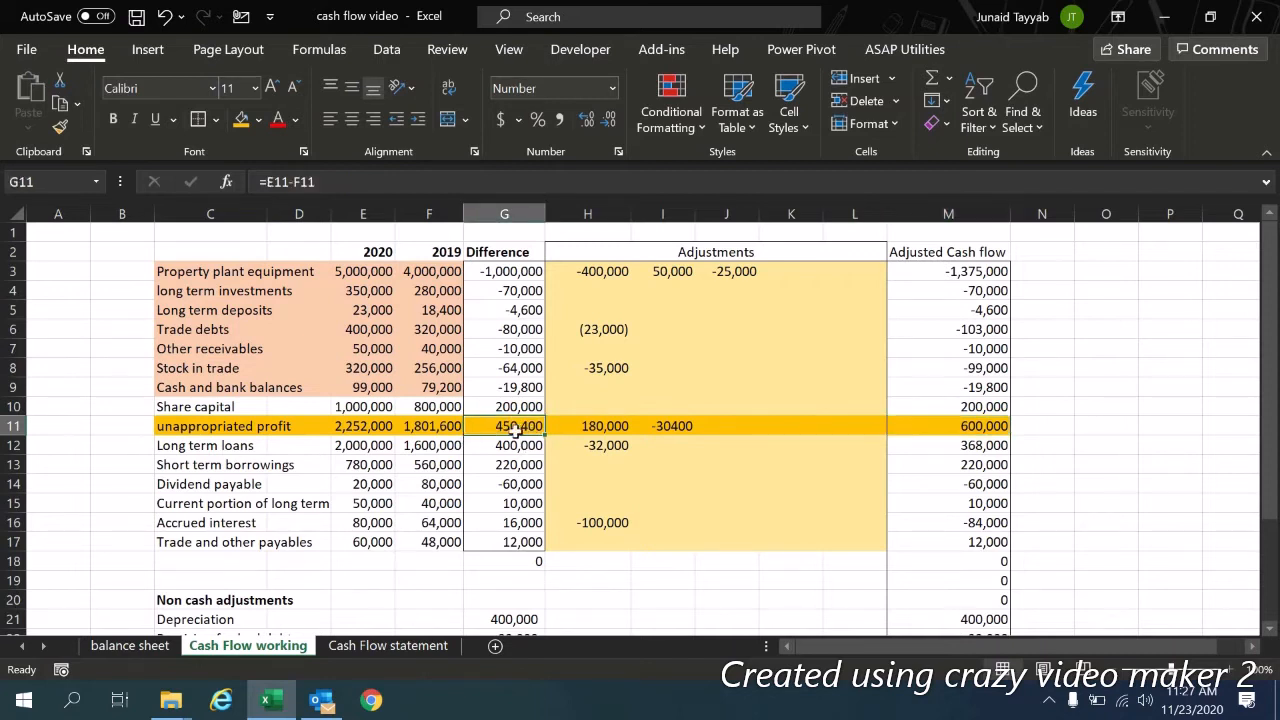
click(920, 427)
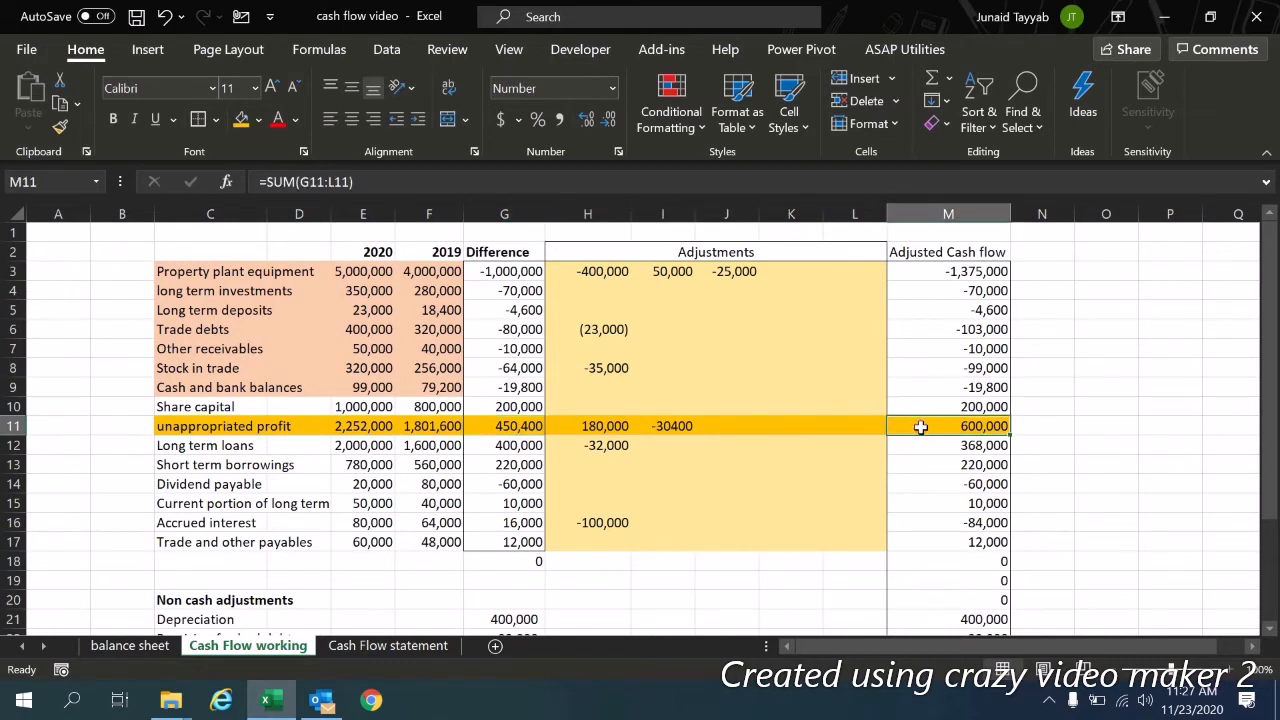
key(ctrl+Page_Up)
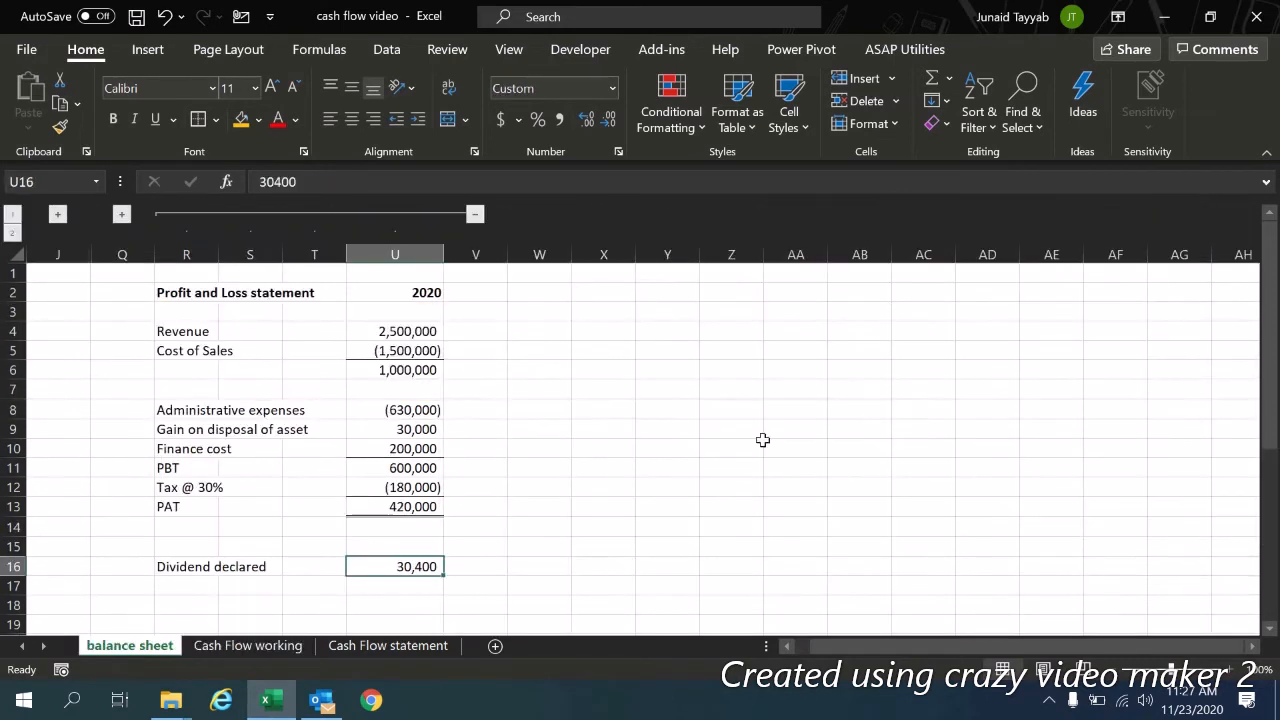
click(415, 468)
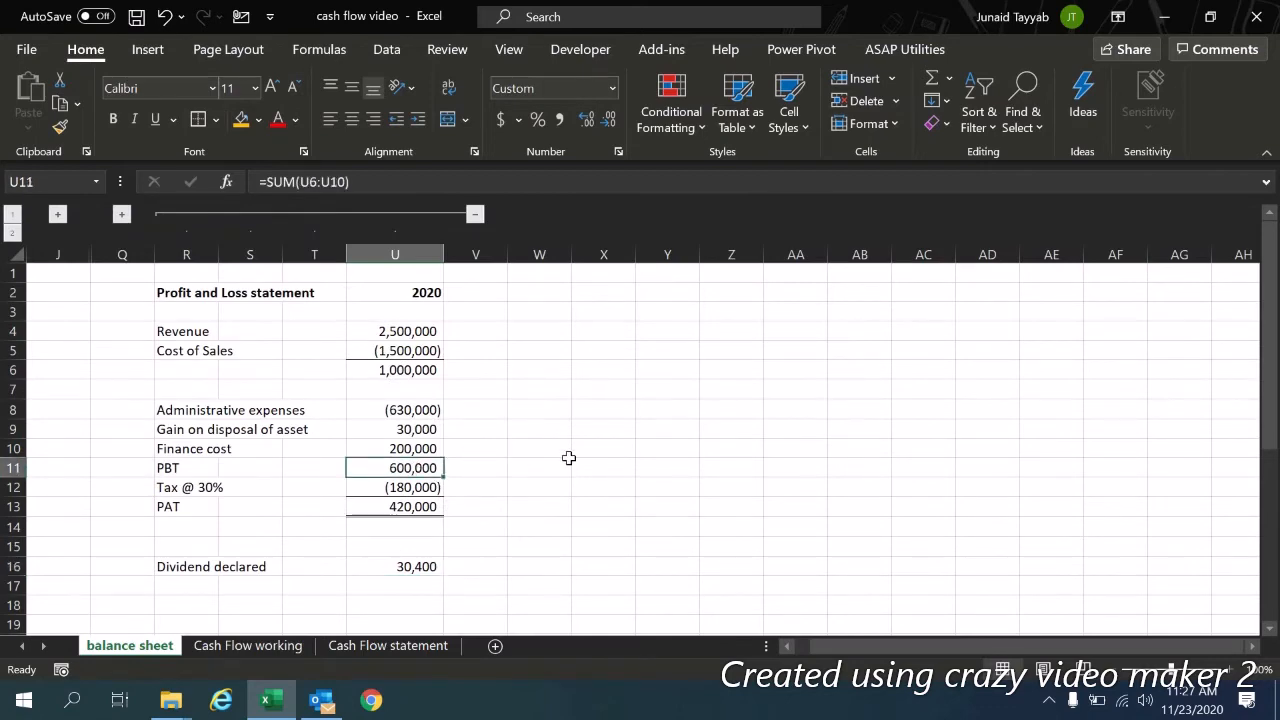
key(ctrl+Page_Down)
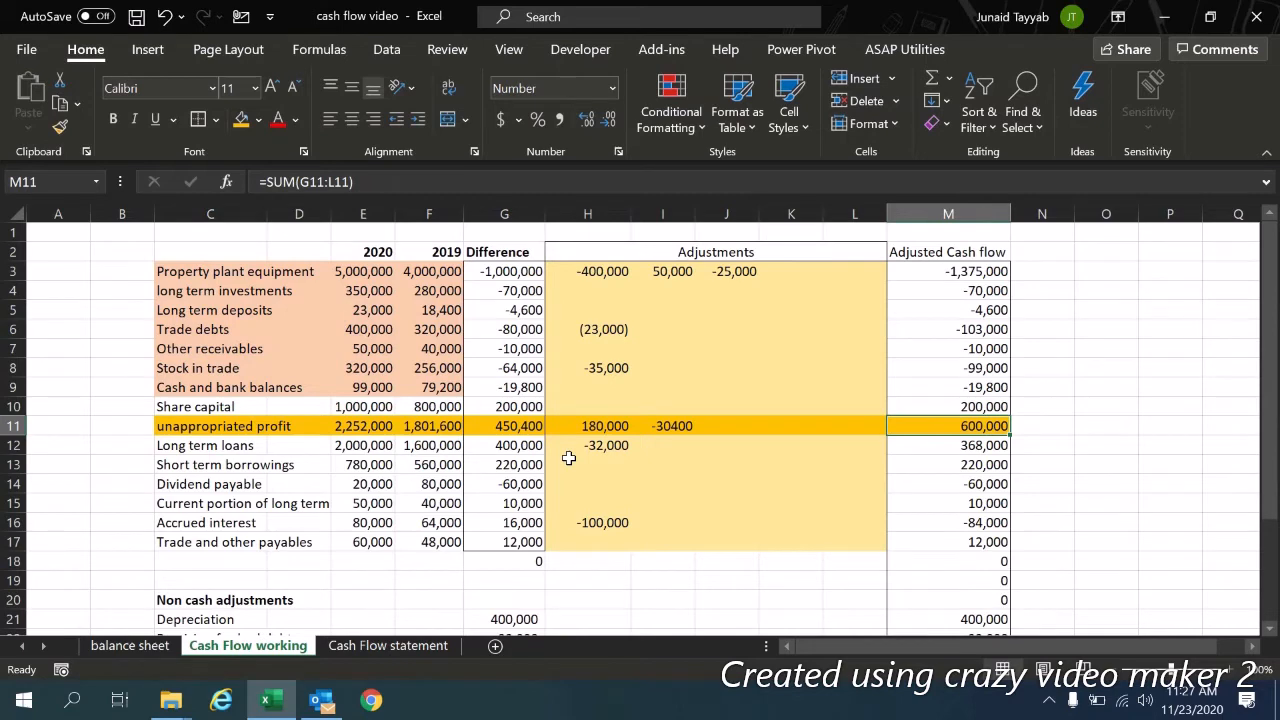
Step: Review the Adjusted Cash flow column from its heading to the total in M28
key(Up)
key(Up)
key(Up)
key(Up)
key(Up)
key(Up)
key(Up)
key(Up)
key(Up)
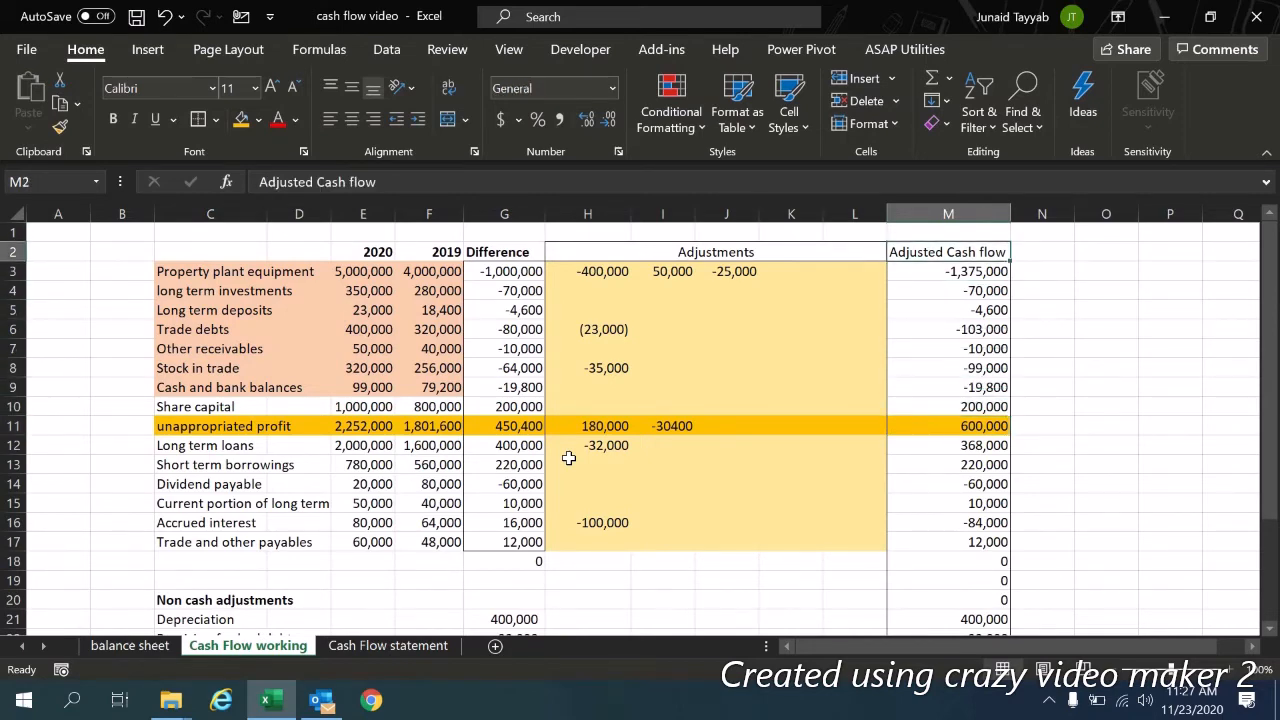
key(Page_Down)
key(Down)
key(Down)
key(Down)
key(Down)
key(Down)
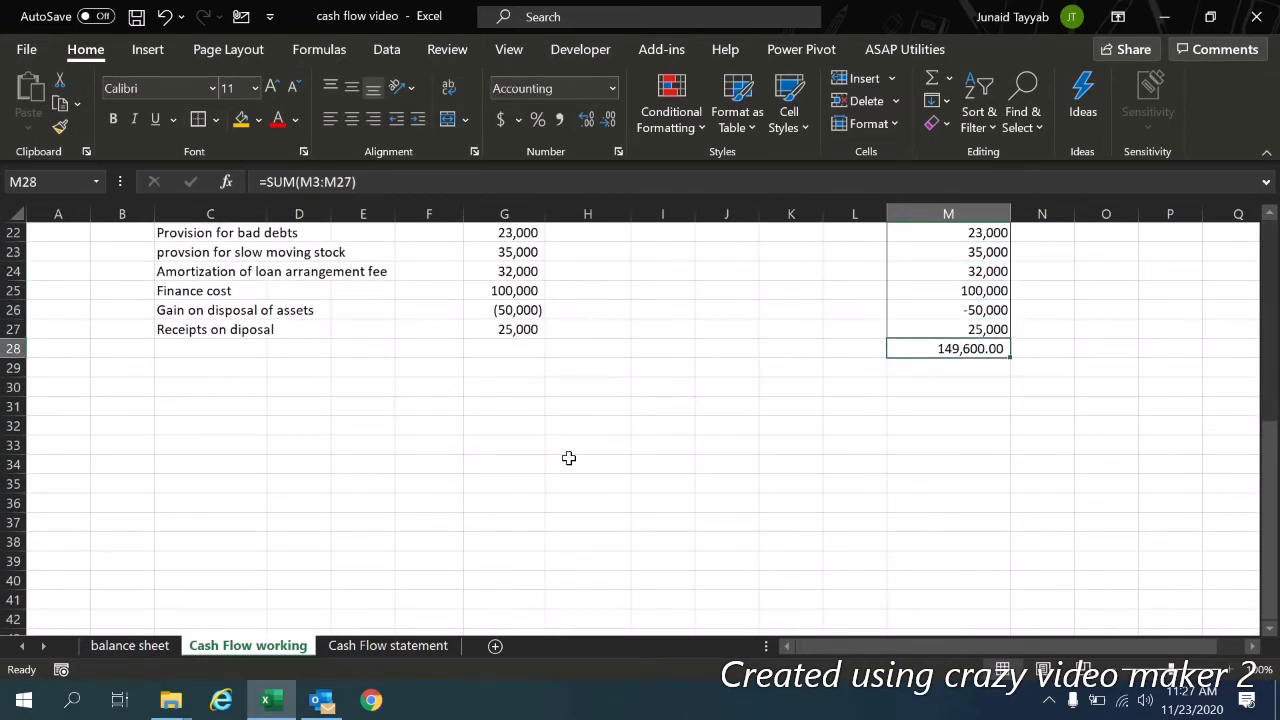
key(Page_Up)
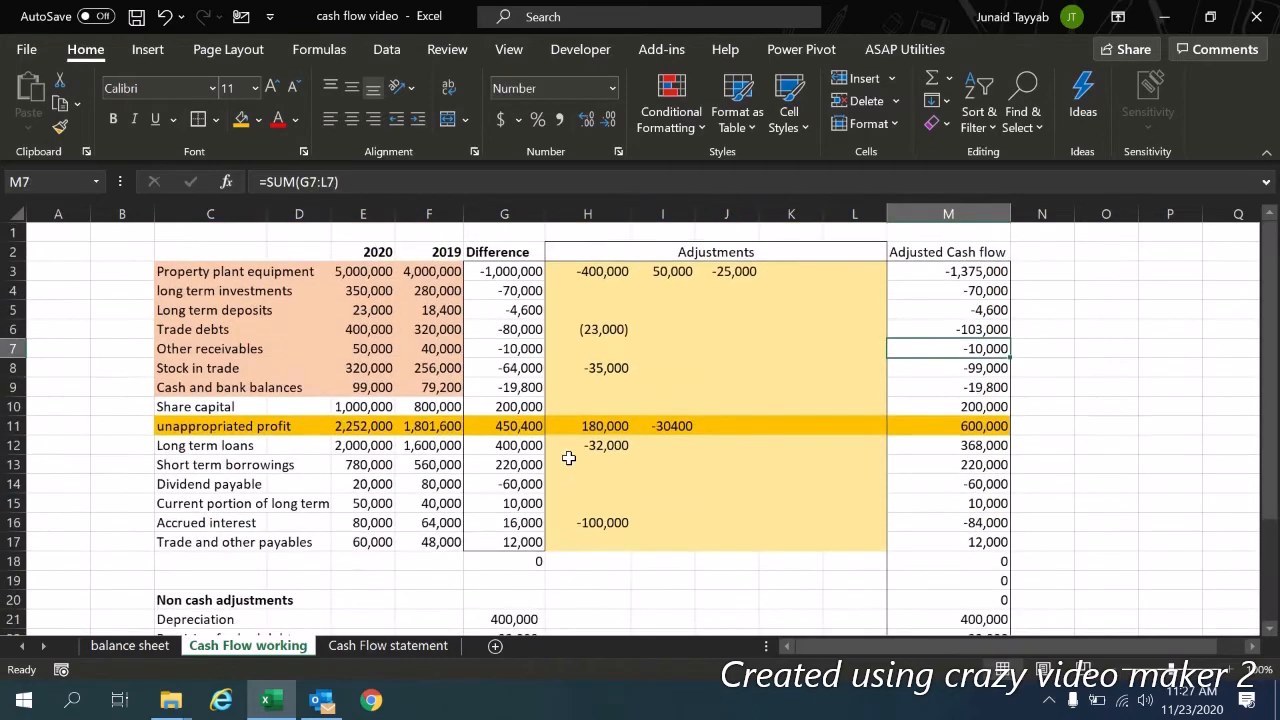
Step: Format the unappropriated profit adjustments in H11:I11 with comma style and no decimal places
click(605, 427)
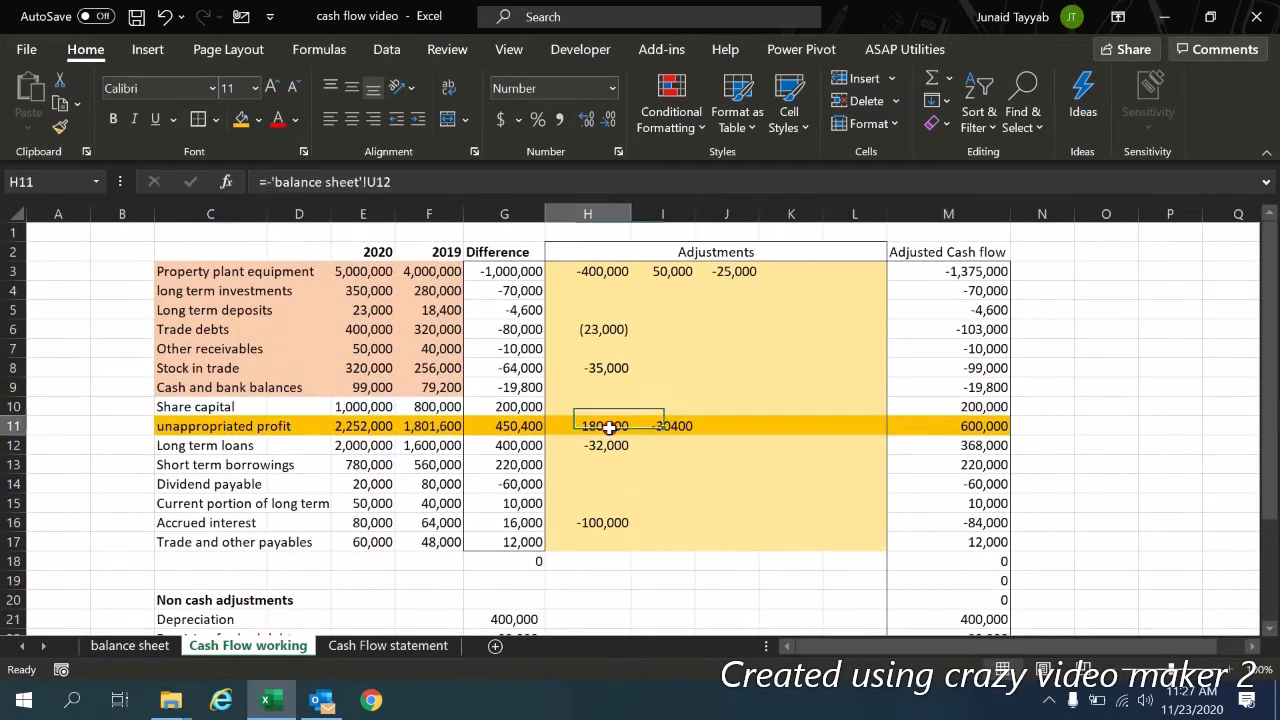
key(shift+Right)
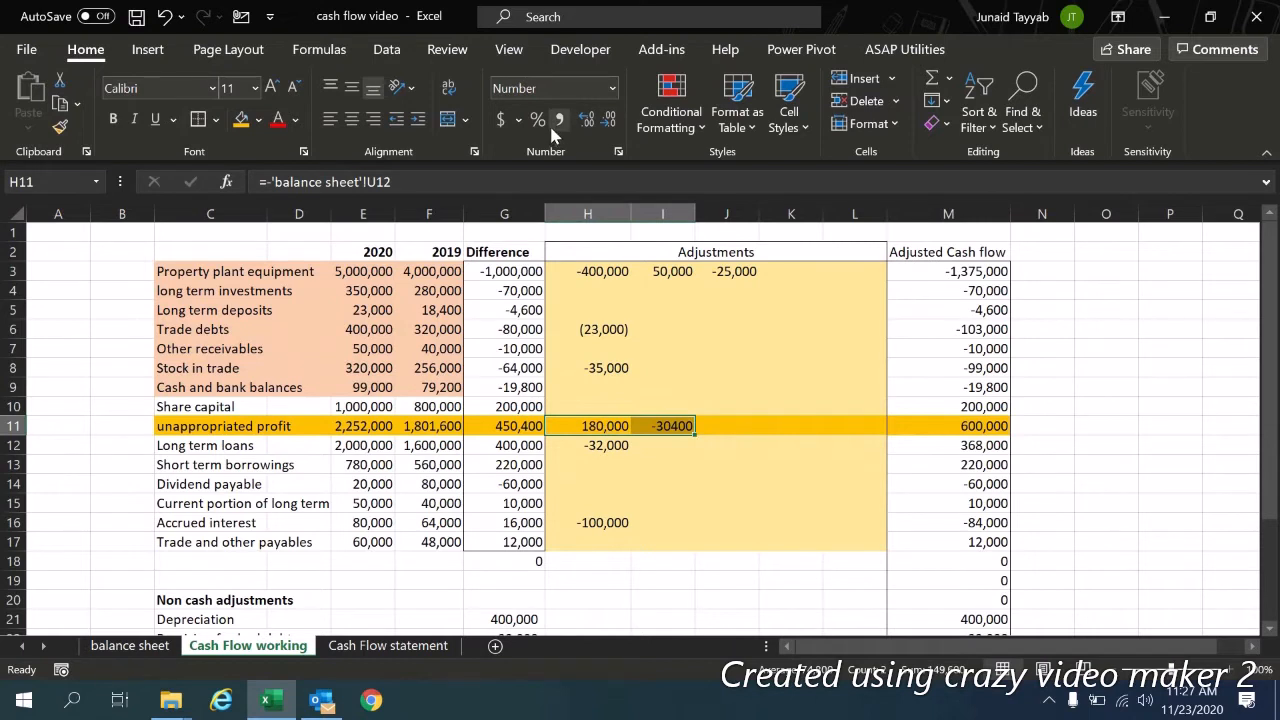
click(559, 121)
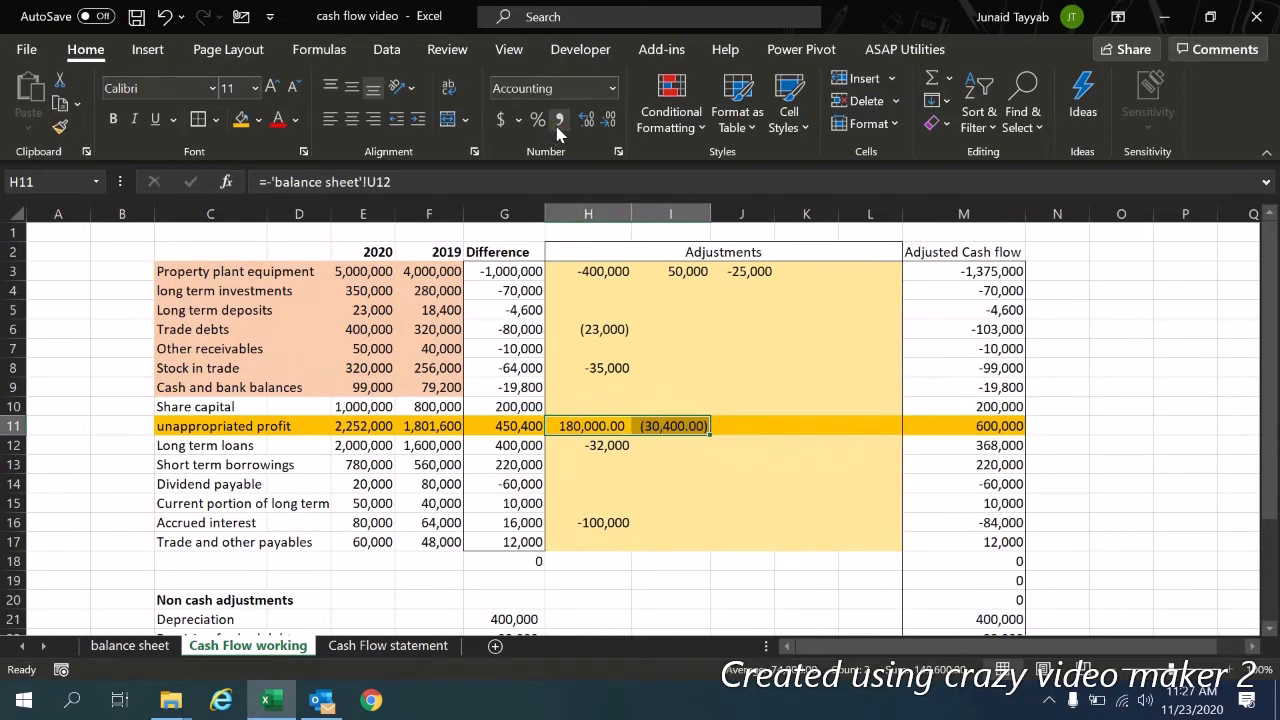
click(607, 121)
click(607, 121)
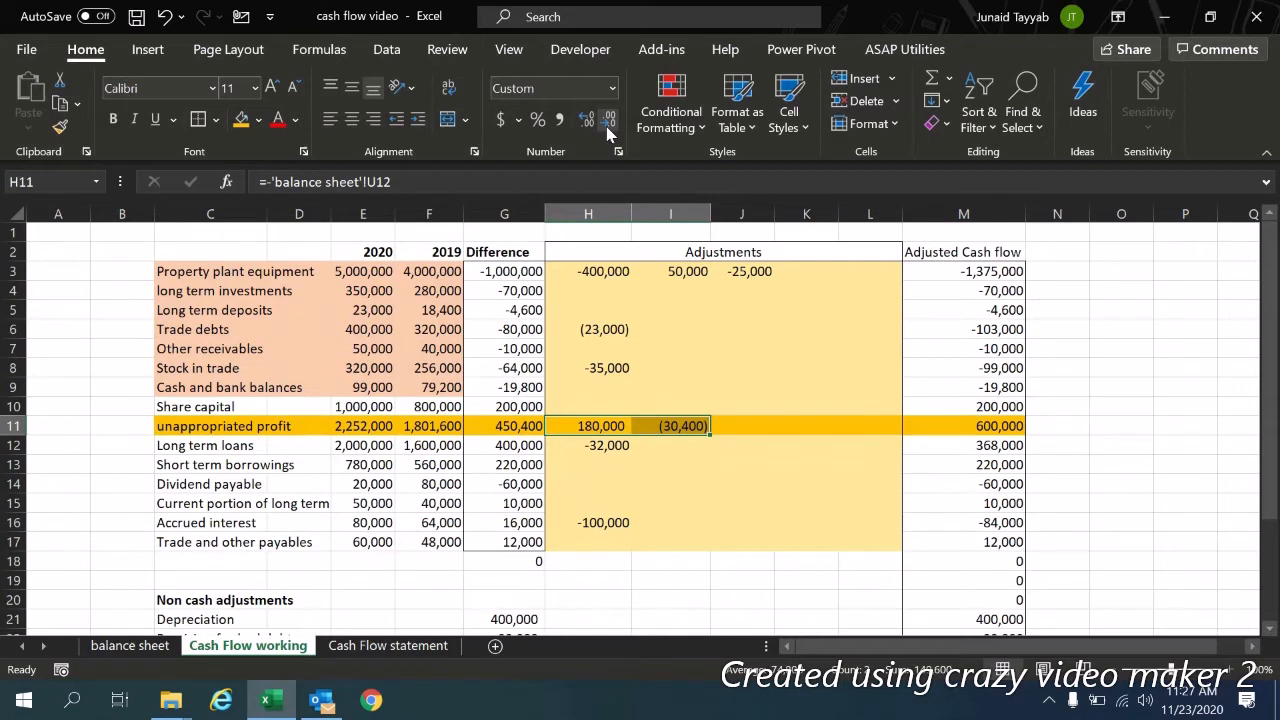
Step: Offset the dividend adjustment against Dividend payable by entering -I11 in H14
key(Right)
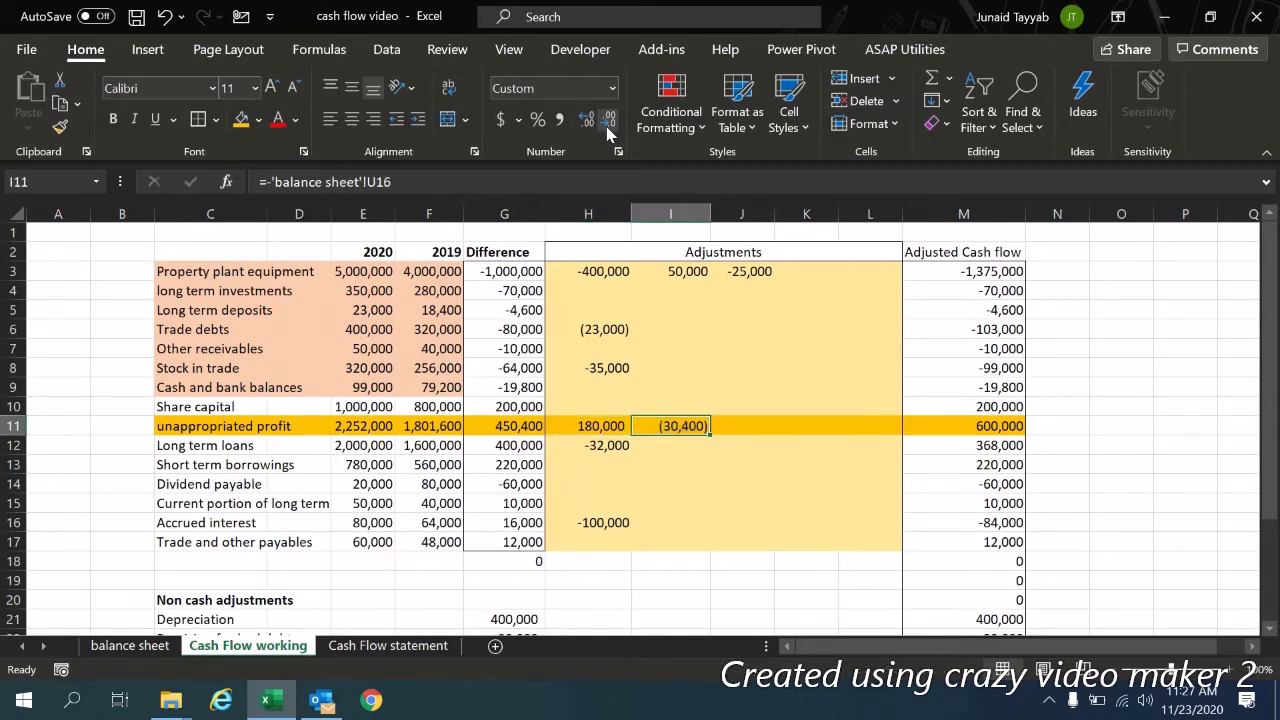
key(Left)
key(Left)
key(Left)
key(Left)
key(Left)
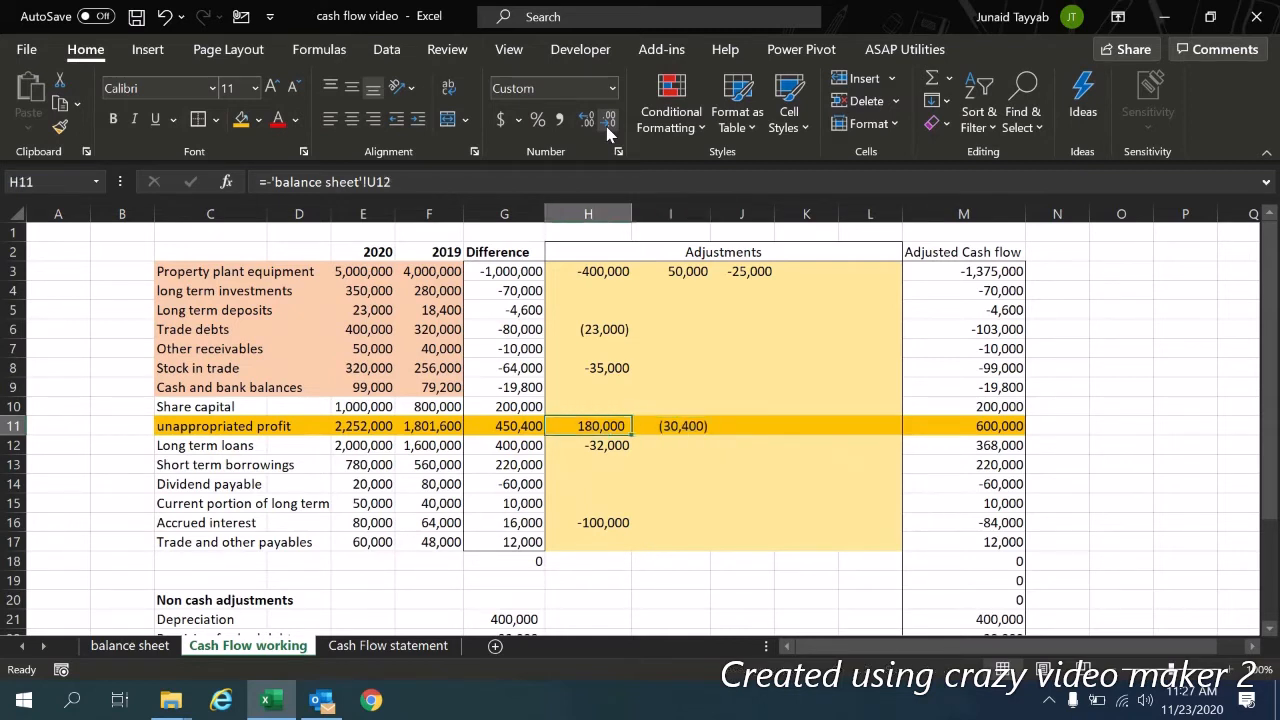
key(Down)
key(Down)
key(Down)
key(Left)
key(Left)
key(Right)
key(Right)
key(Right)
key(Right)
key(Right)
key(Right)
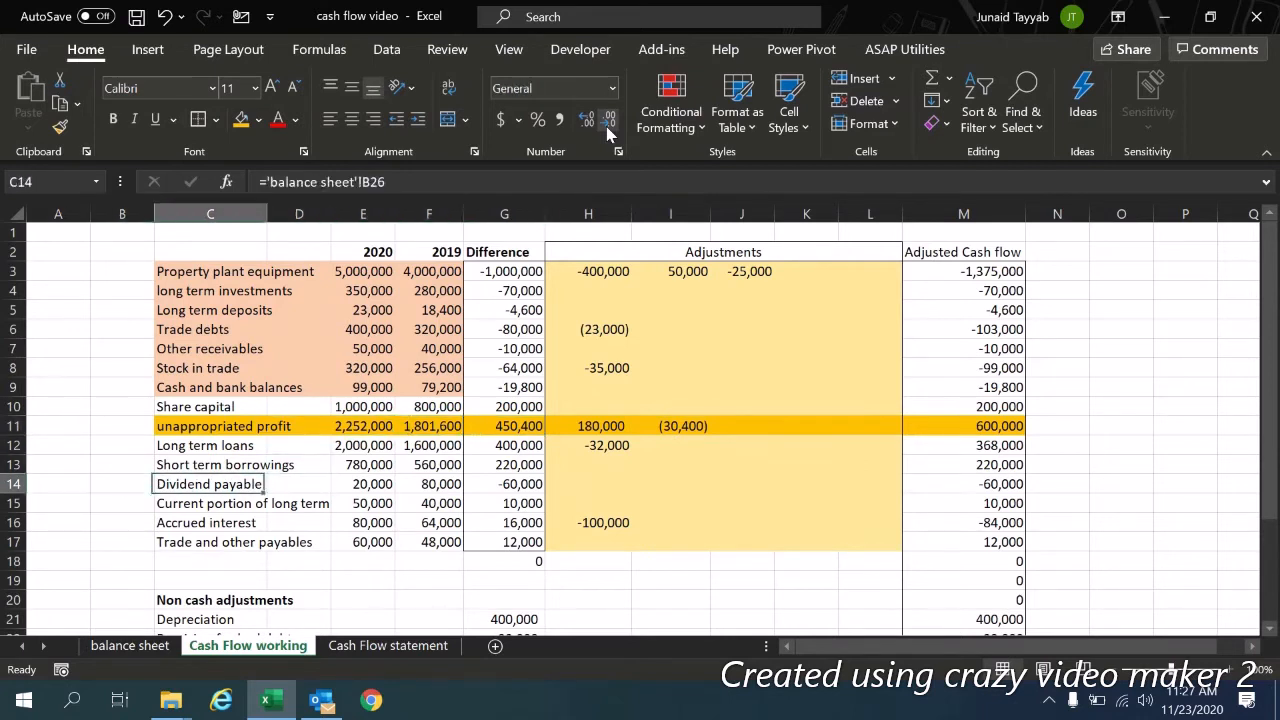
text(-)
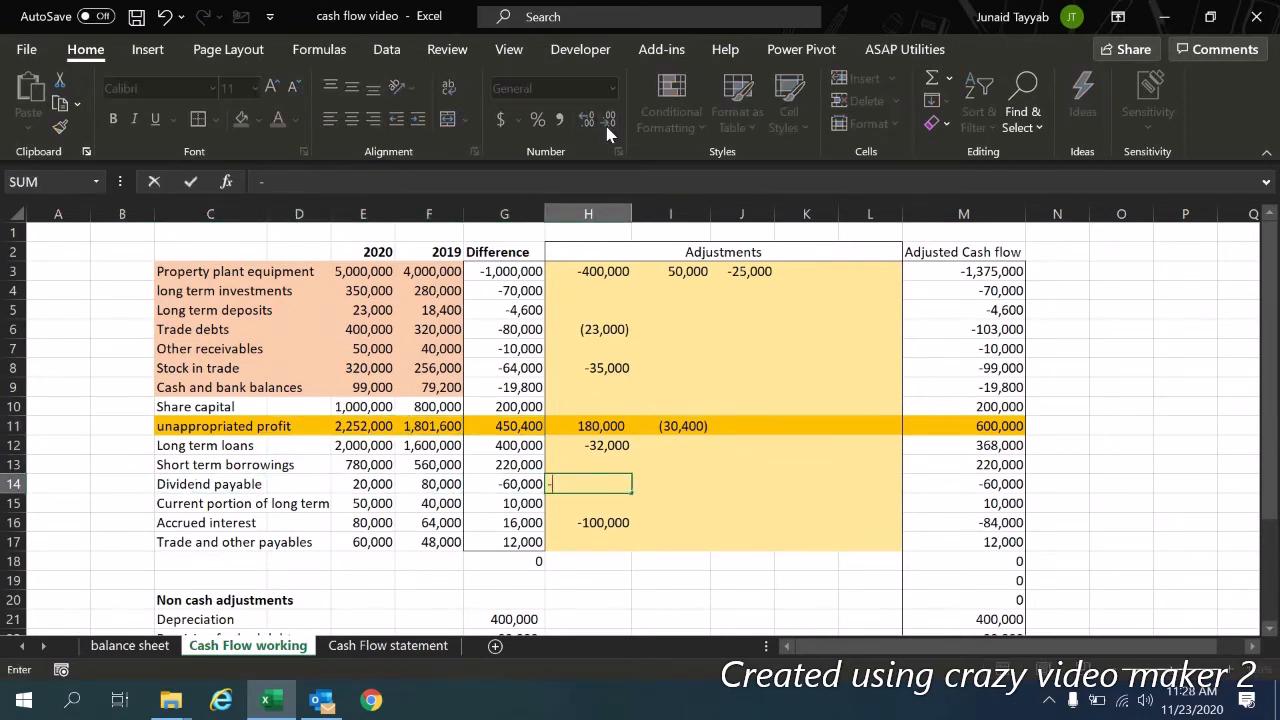
key(Right)
key(Up)
key(Up)
key(Up)
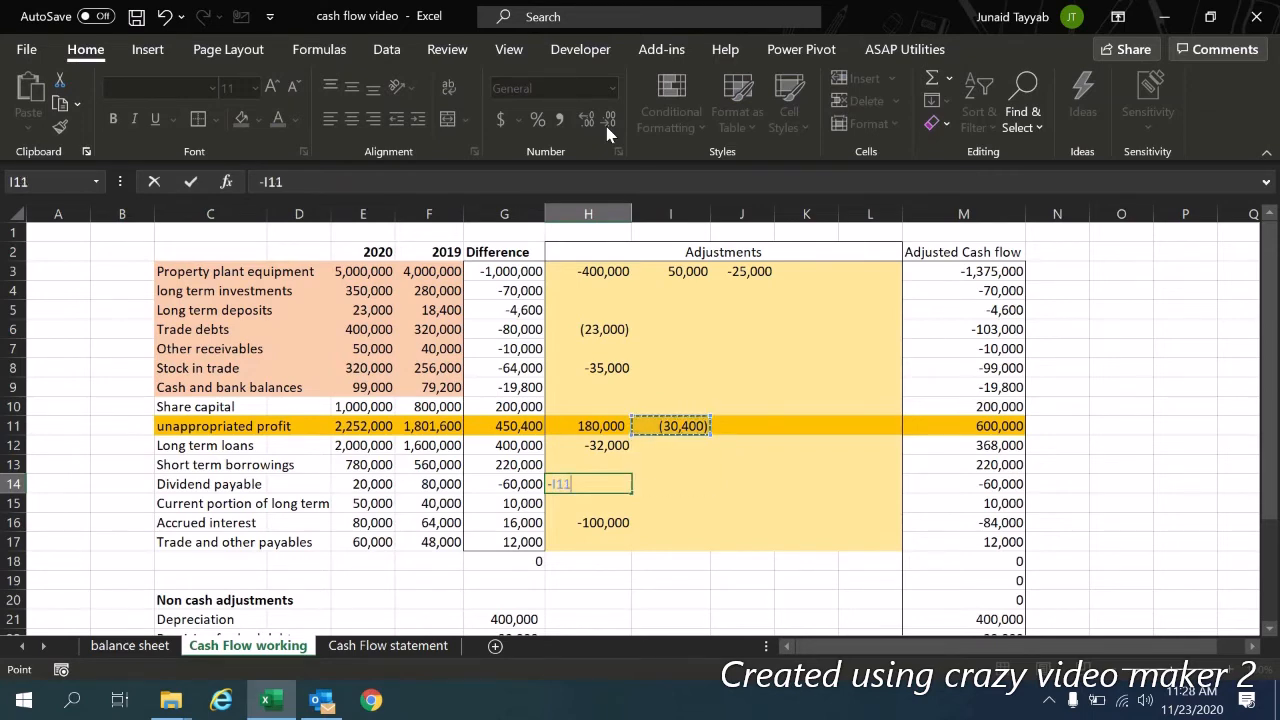
key(Return)
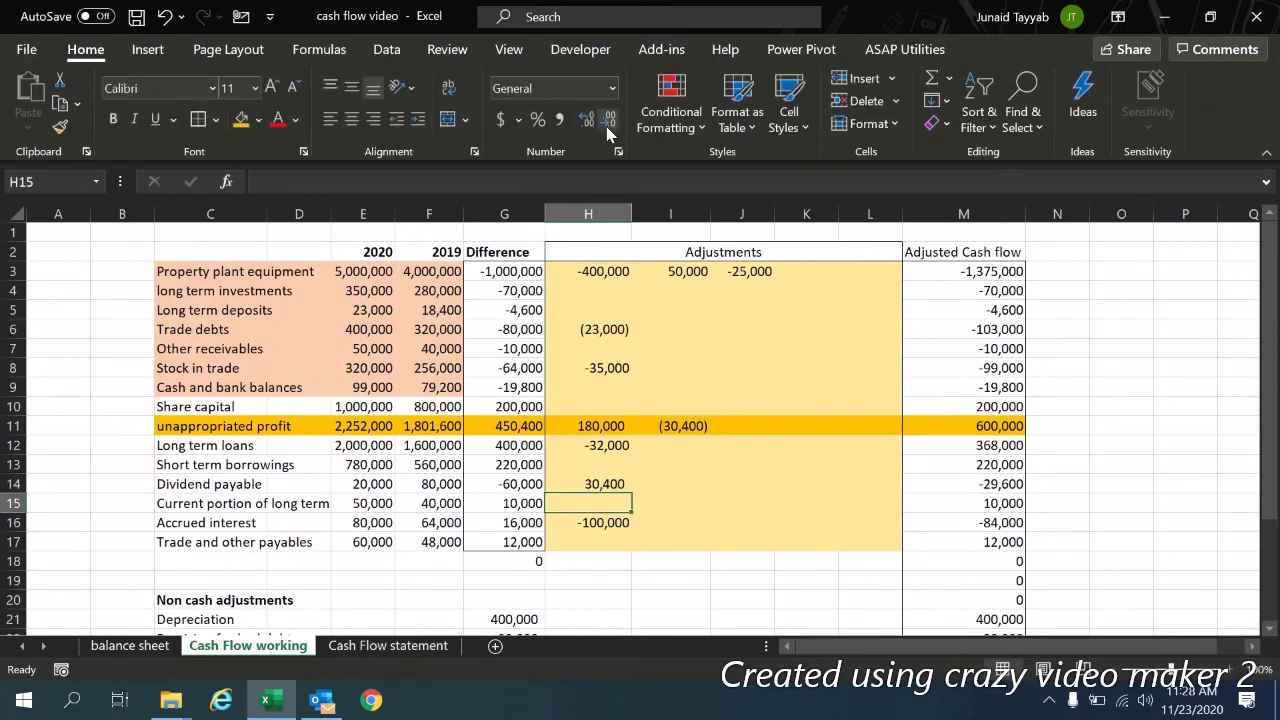
Step: Check the Adjusted Cash flow total in M28 and return to the top of the working sheet
key(Page_Down)
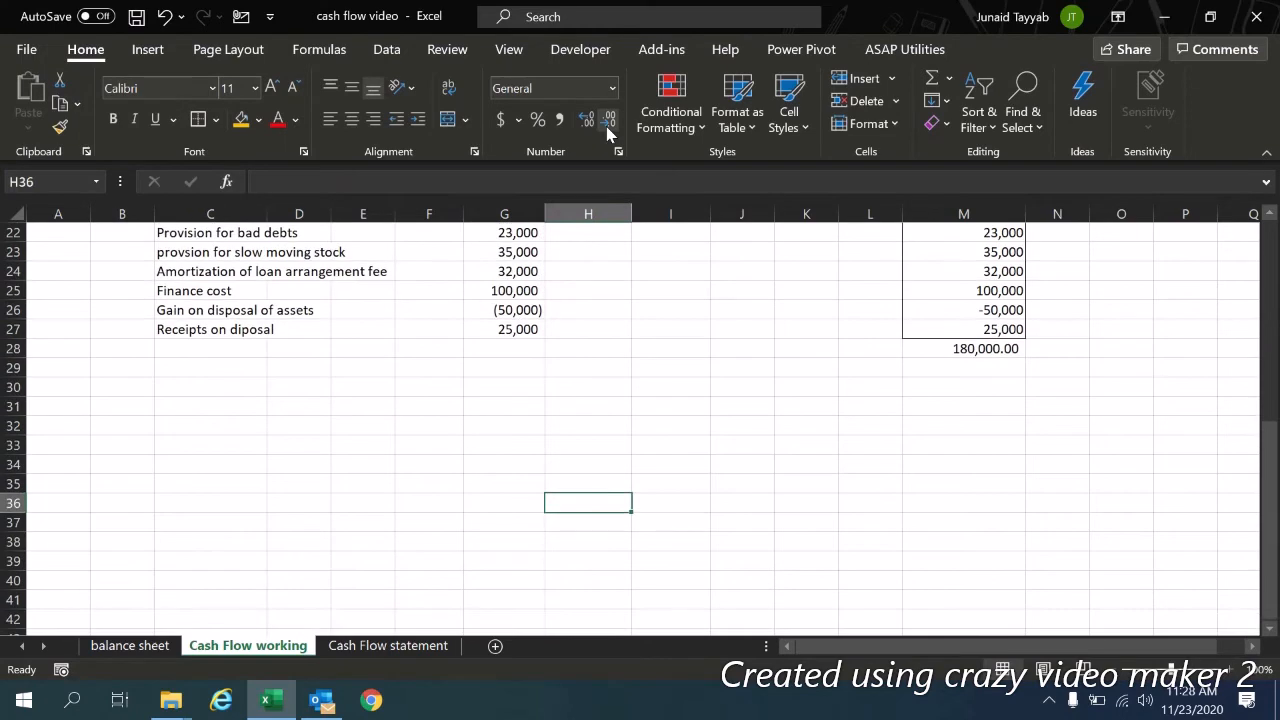
click(941, 343)
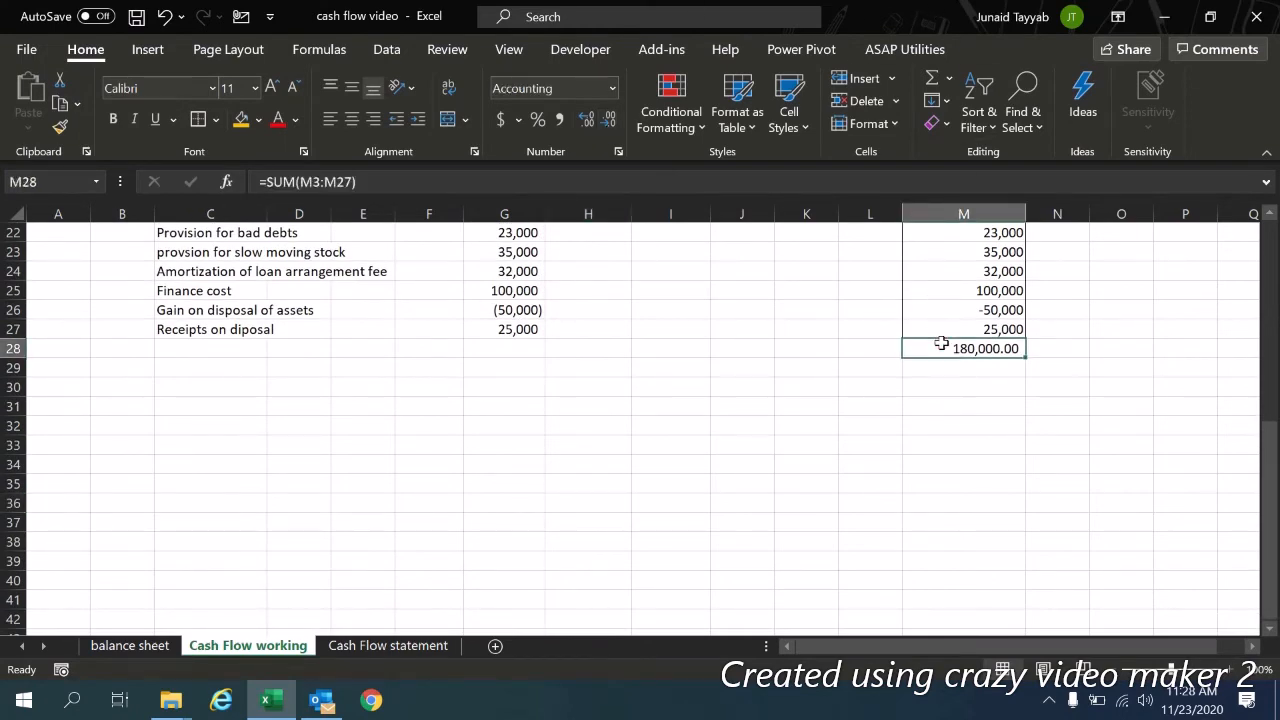
key(Page_Up)
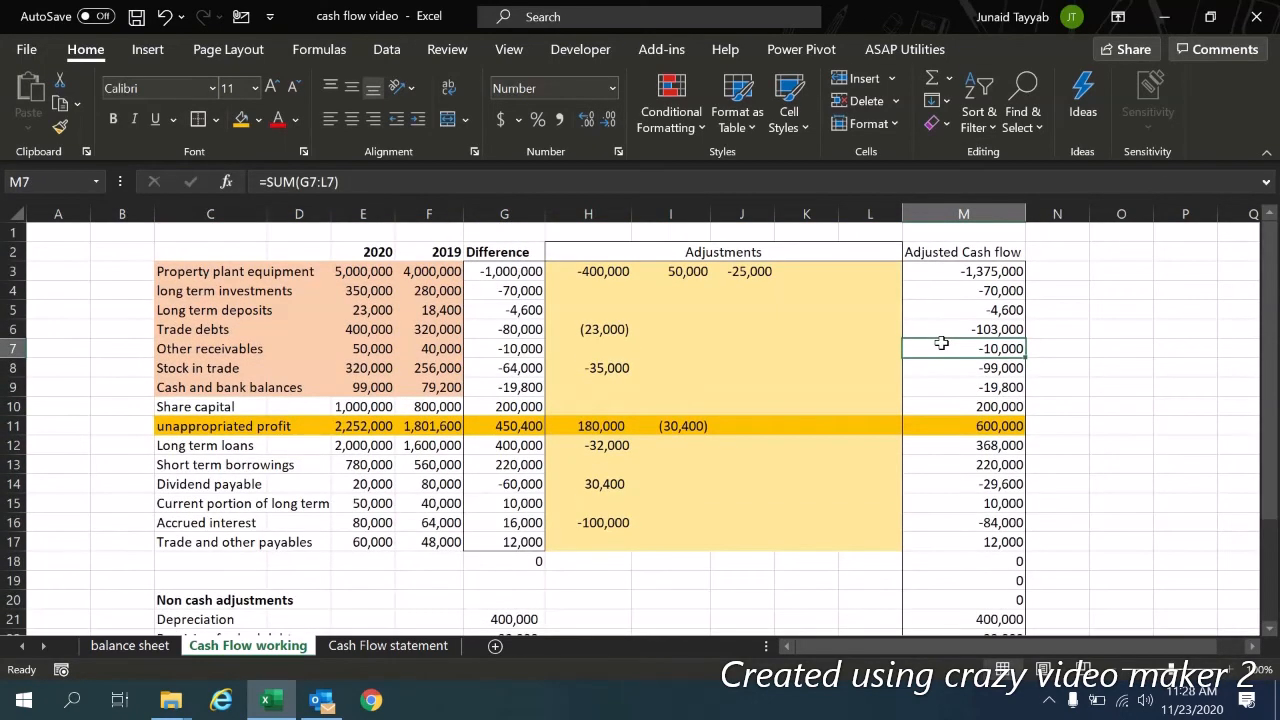
Step: On the balance sheet sheet, collapse the Profit and Loss statement columns and expand the Breakup of other receivables to examine its tax lines
click(566, 426)
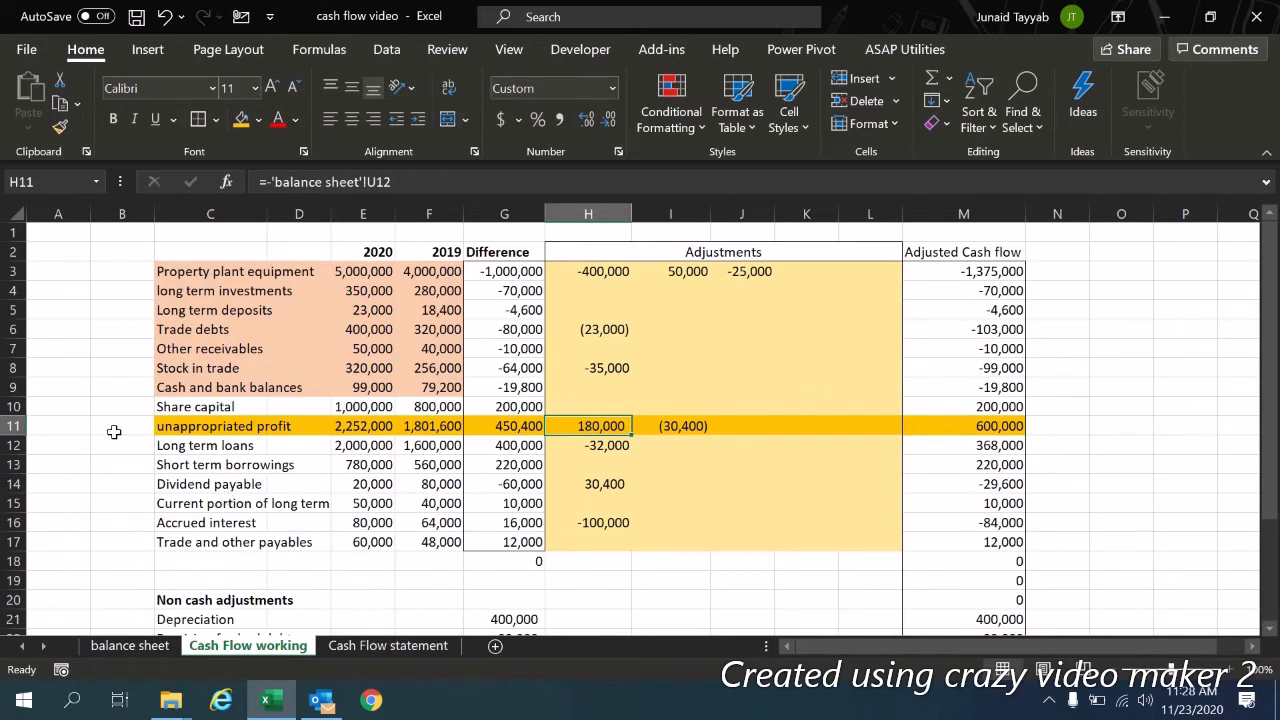
key(ctrl+Page_Up)
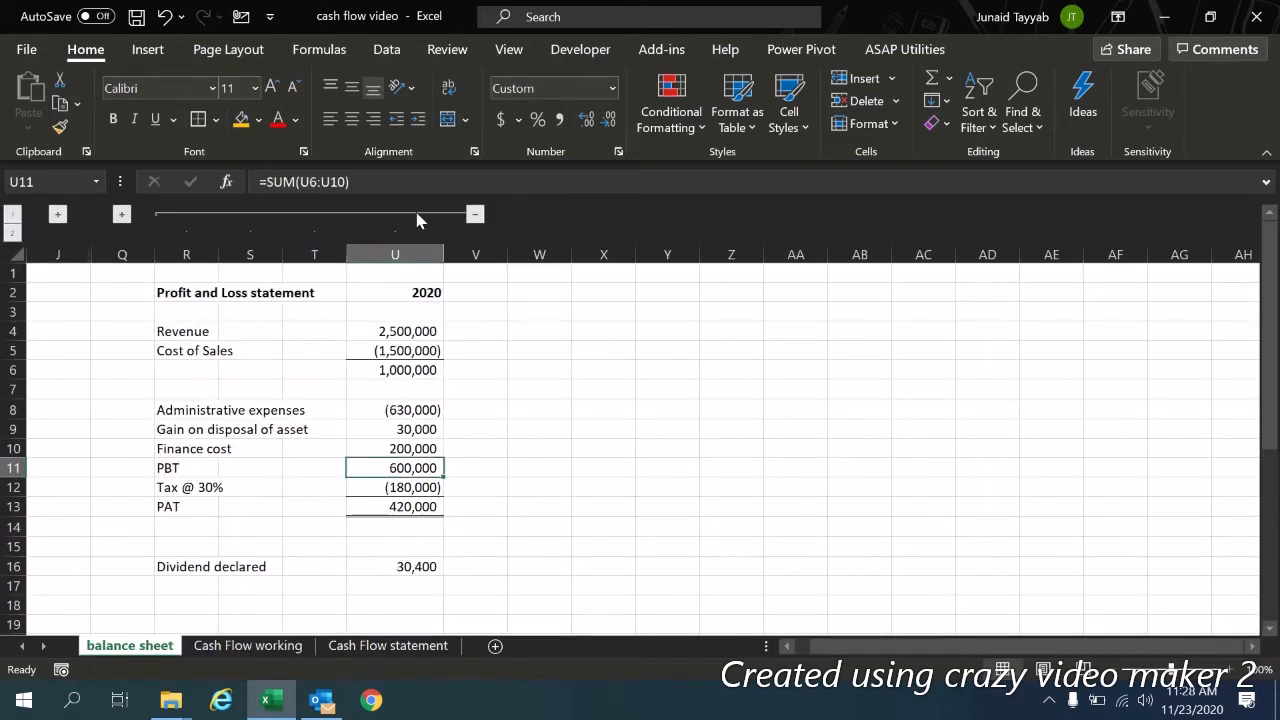
click(475, 214)
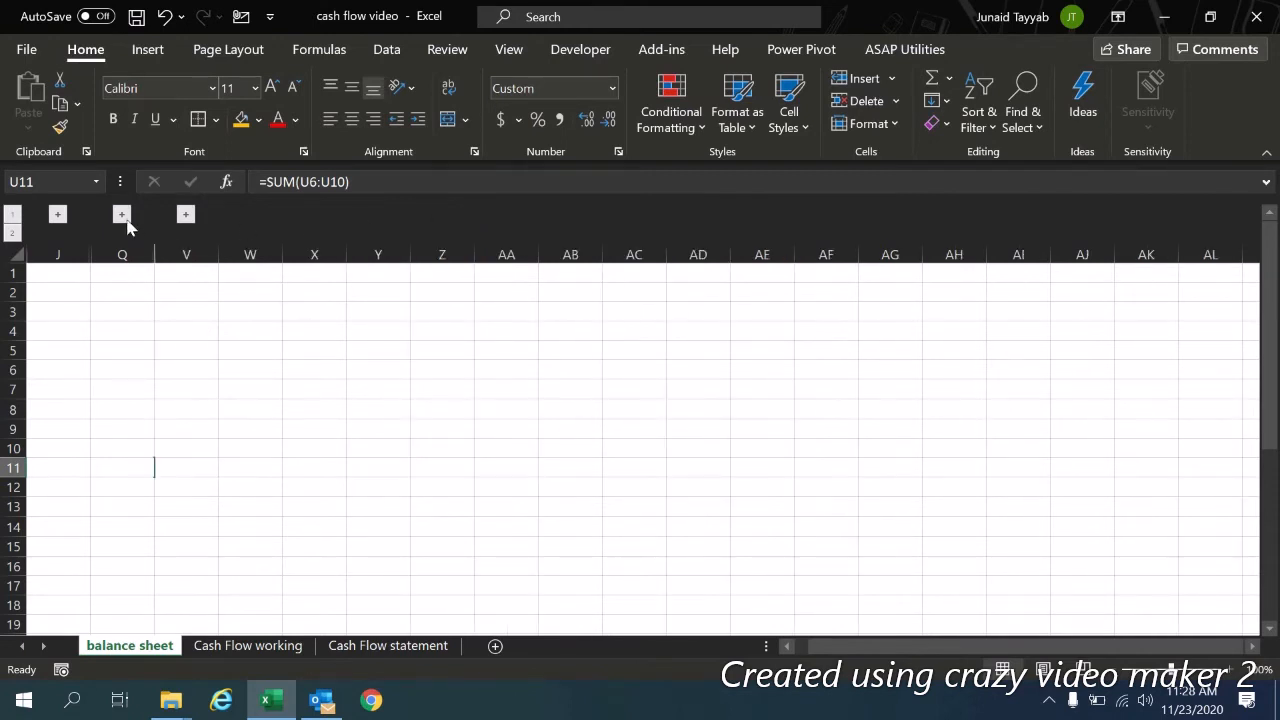
click(121, 214)
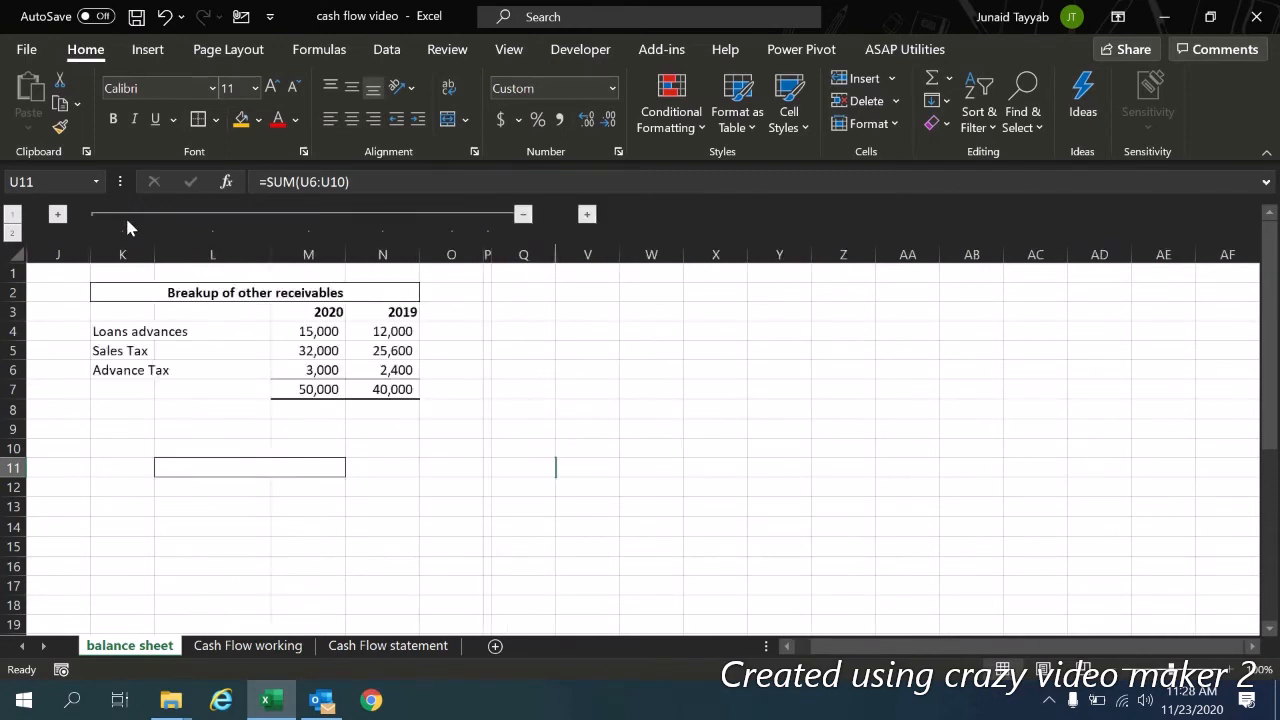
click(168, 348)
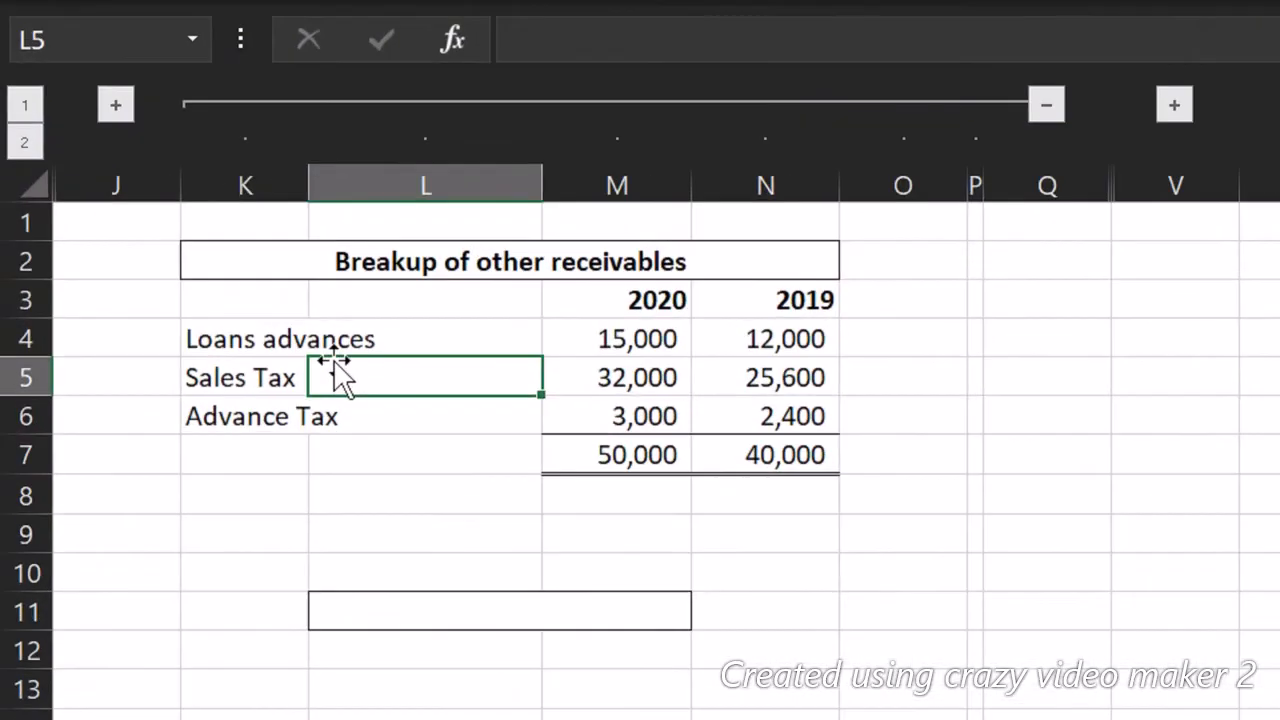
Step: On the Cash Flow working sheet, insert a blank row 8 between Other receivables and Stock in trade
click(306, 624)
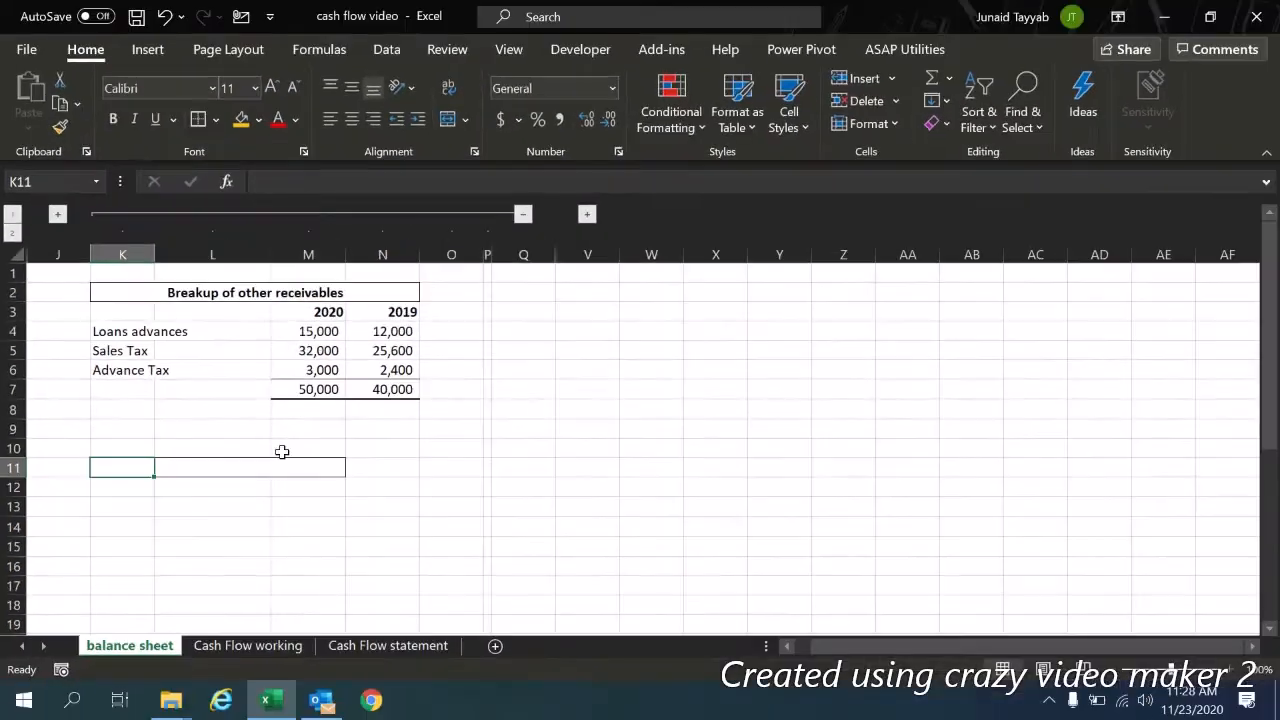
key(ctrl+Page_Down)
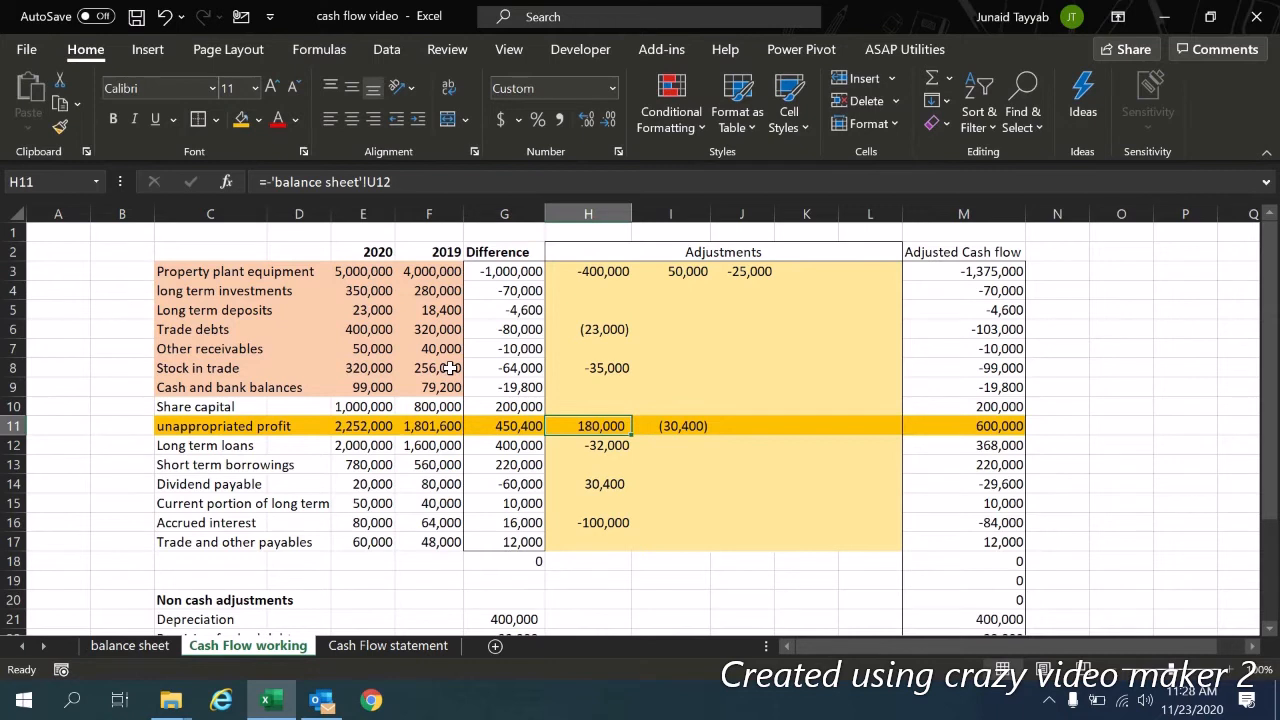
click(217, 342)
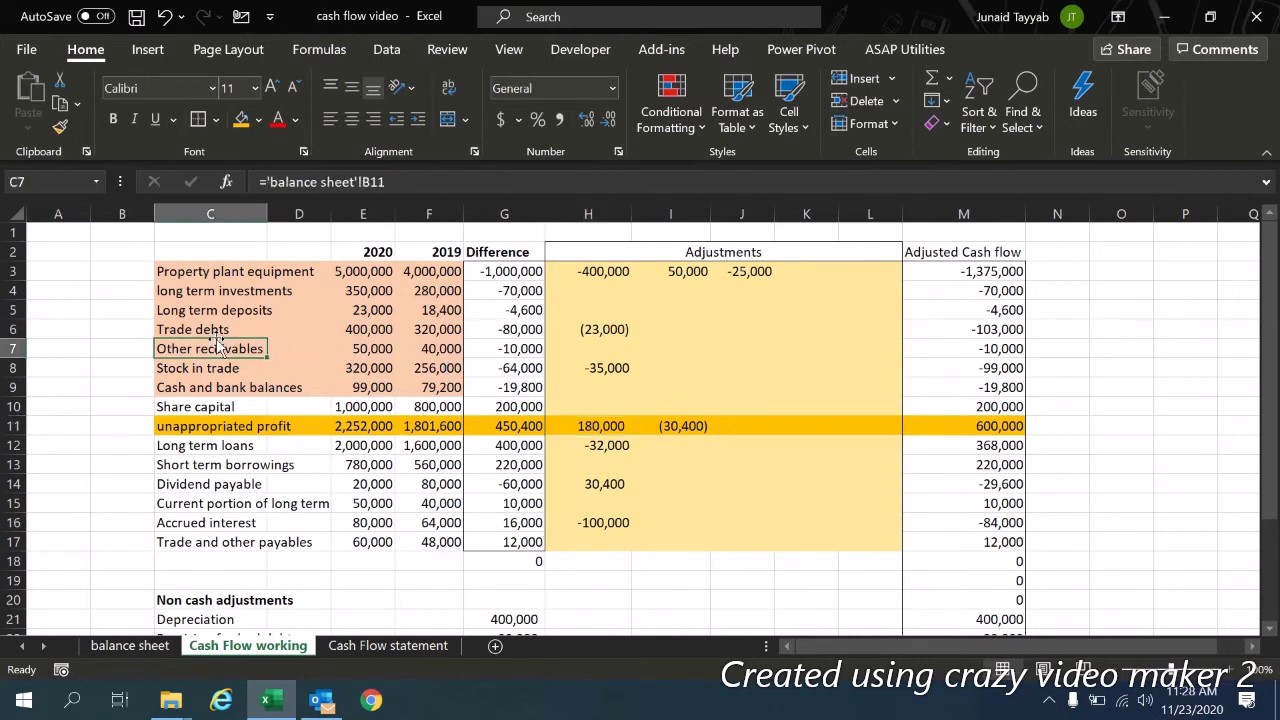
key(Down)
key(shift+space)
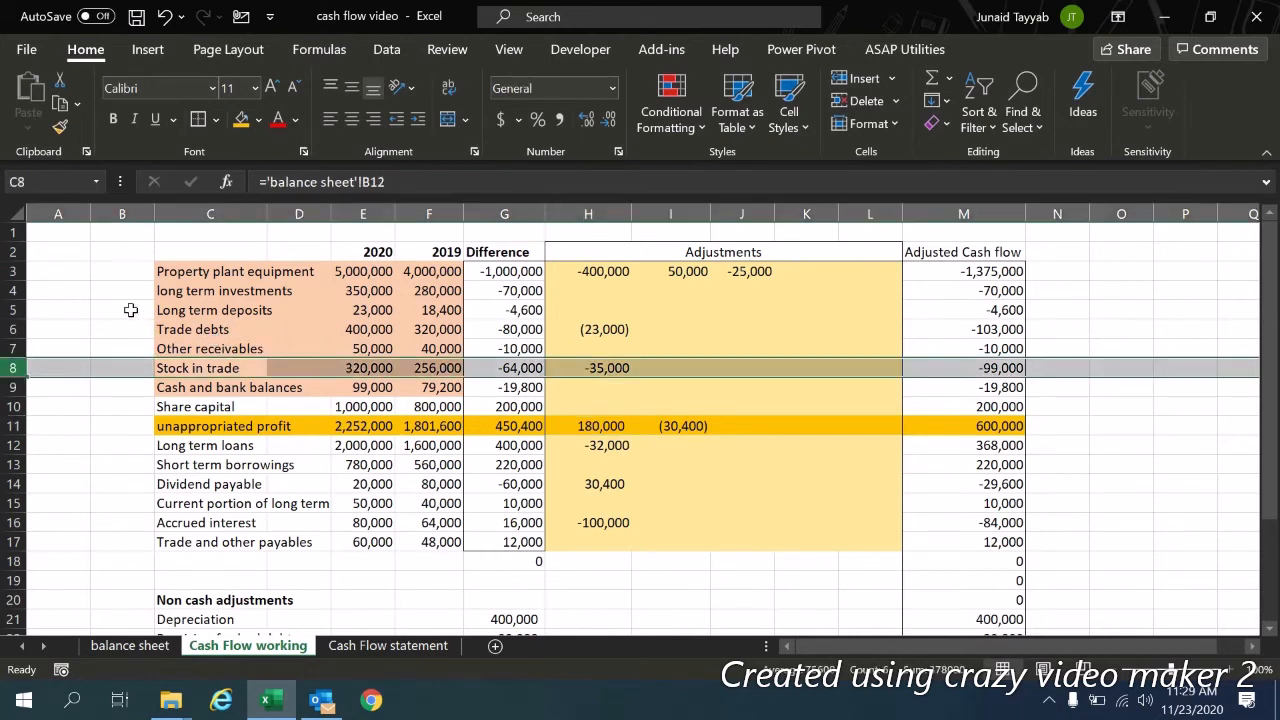
key(ctrl+shift+plus)
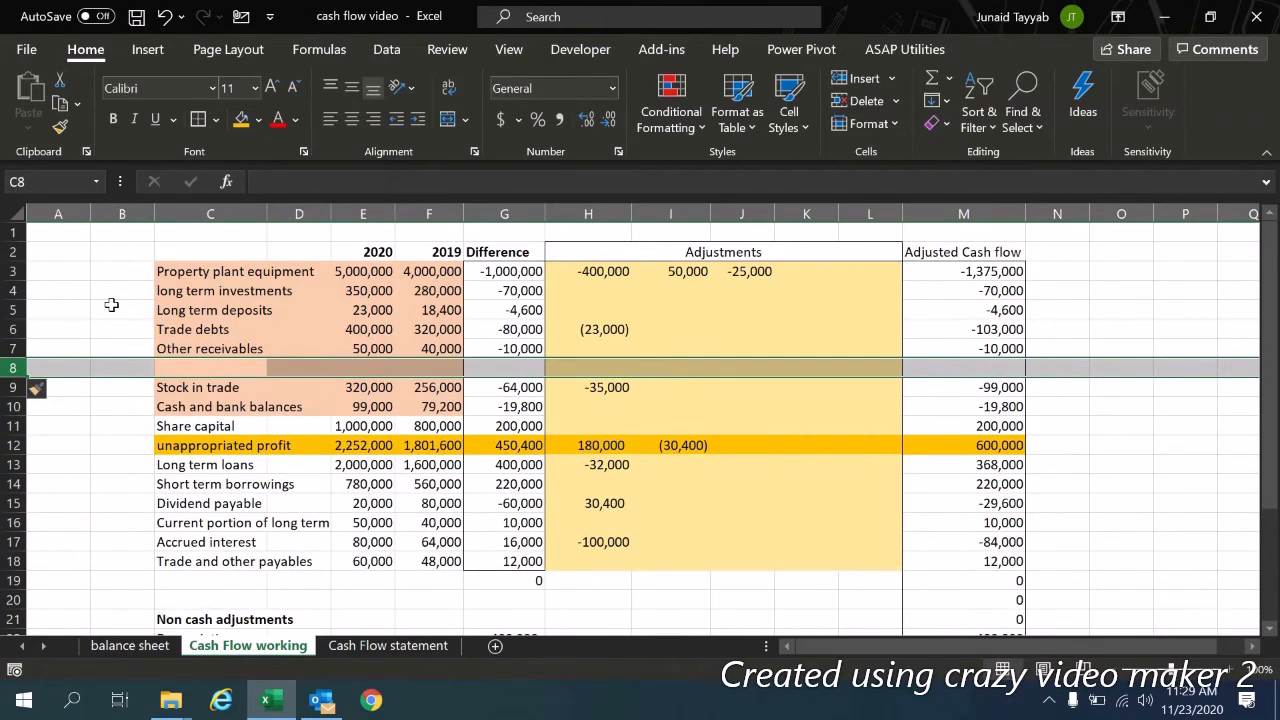
Step: Label the inserted row Advance tax in C8
key(Left)
key(Right)
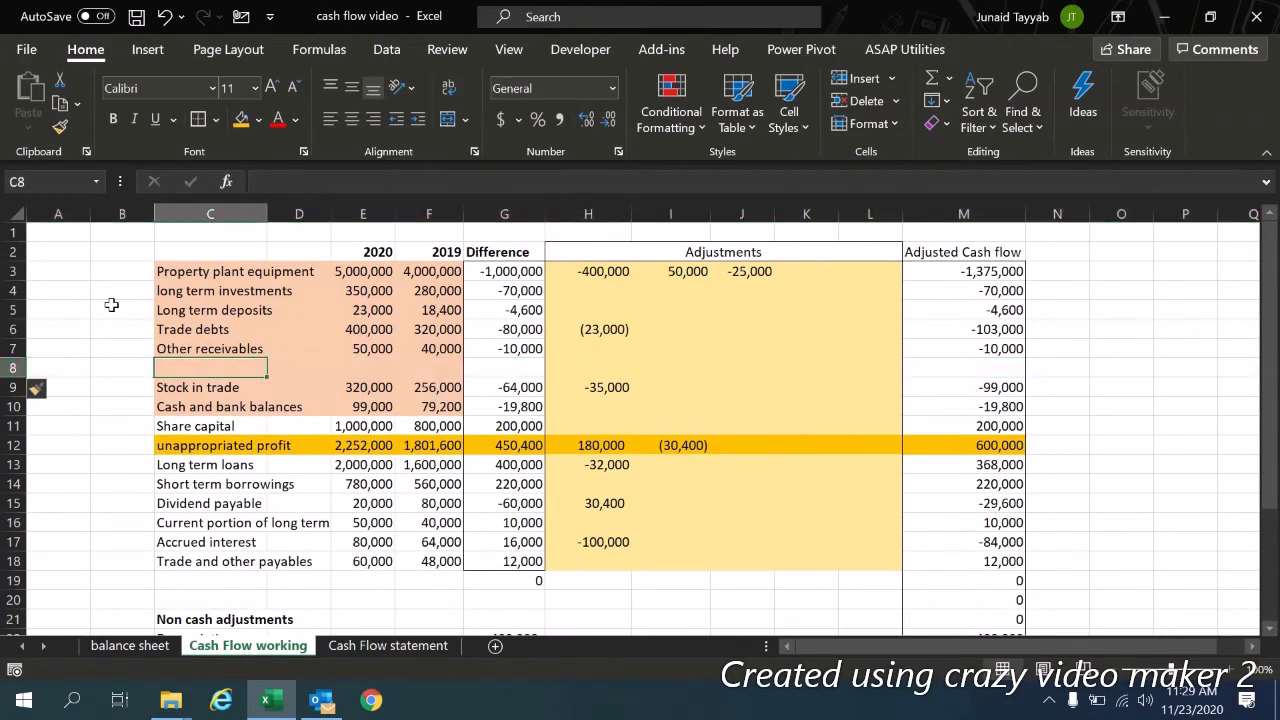
text(Advance tz)
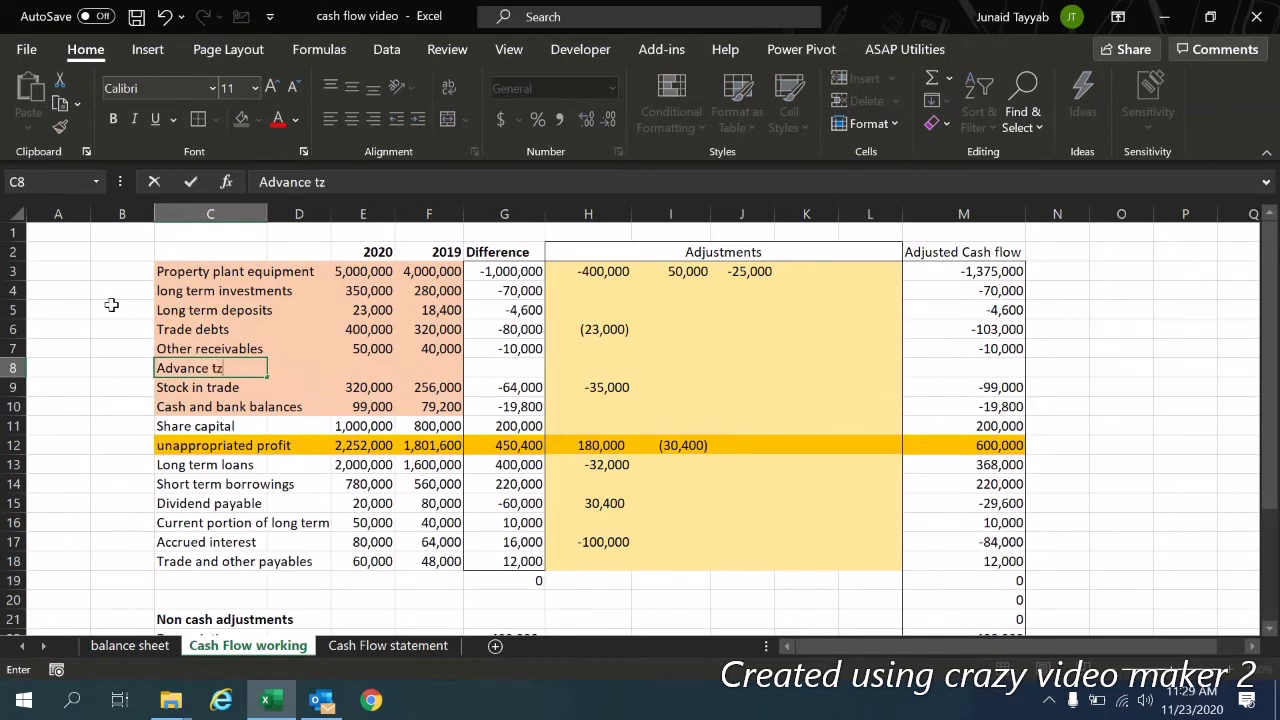
key(BackSpace)
text(ax)
key(Right)
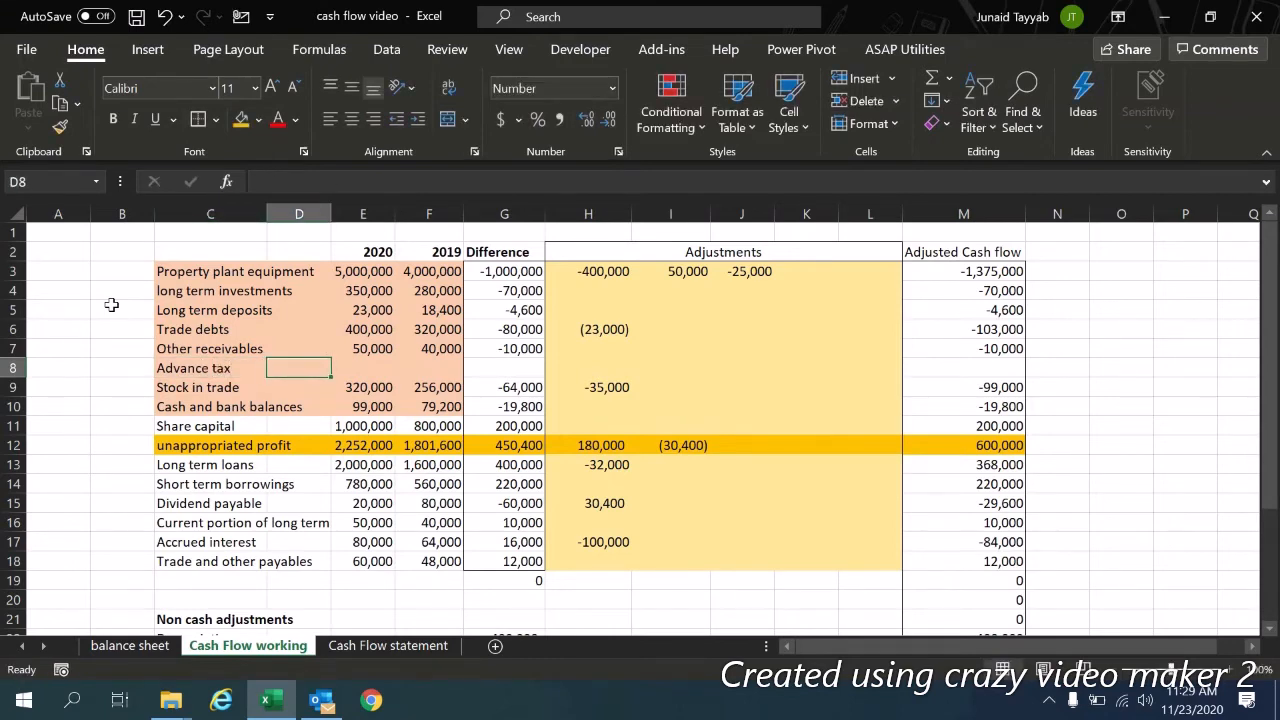
Step: Link the 2020 advance tax in E8 to balance sheet cell M6 and copy the formula across to F8 for 2019
text(=)
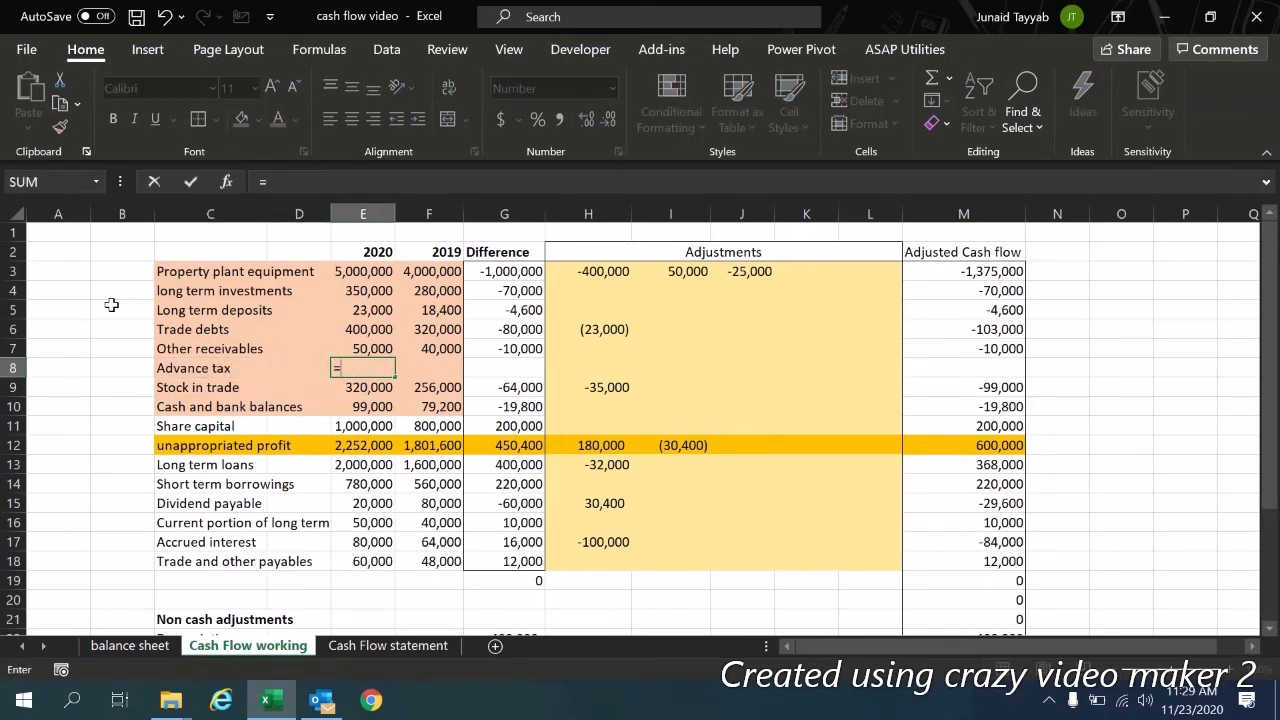
key(ctrl+Page_Up)
click(303, 370)
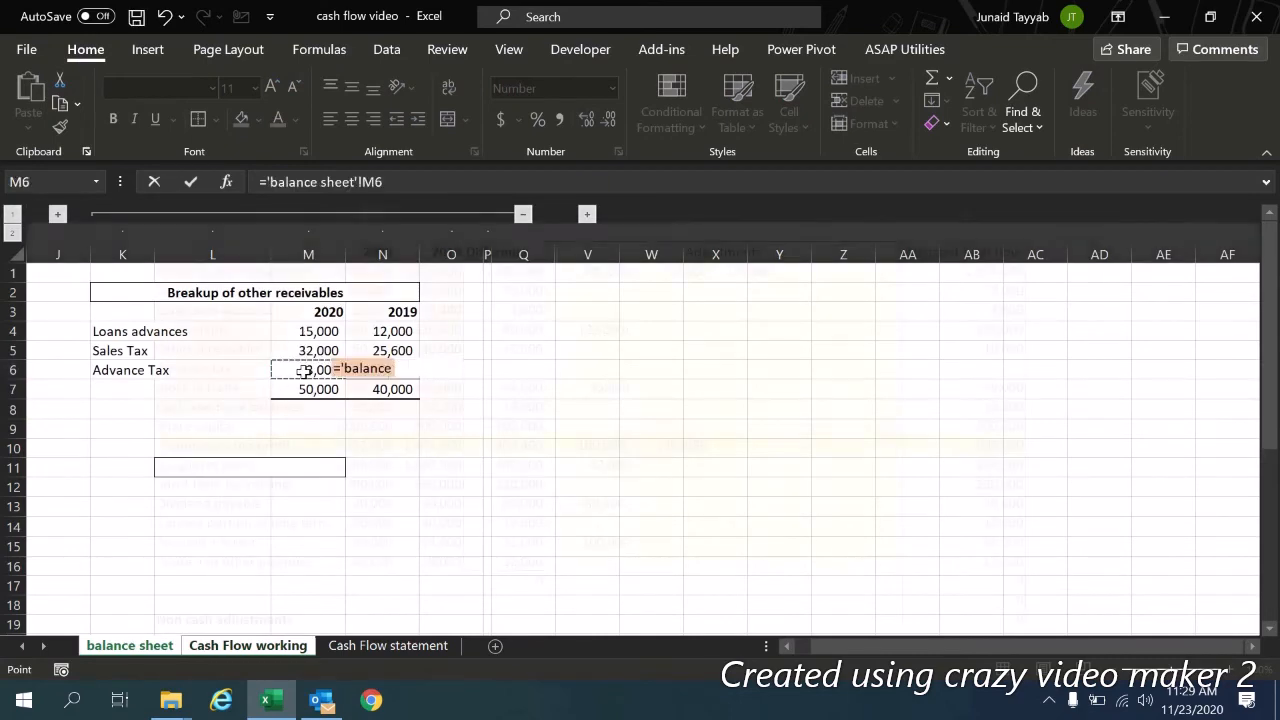
key(Return)
key(Up)
key(shift+Right)
key(ctrl+r)
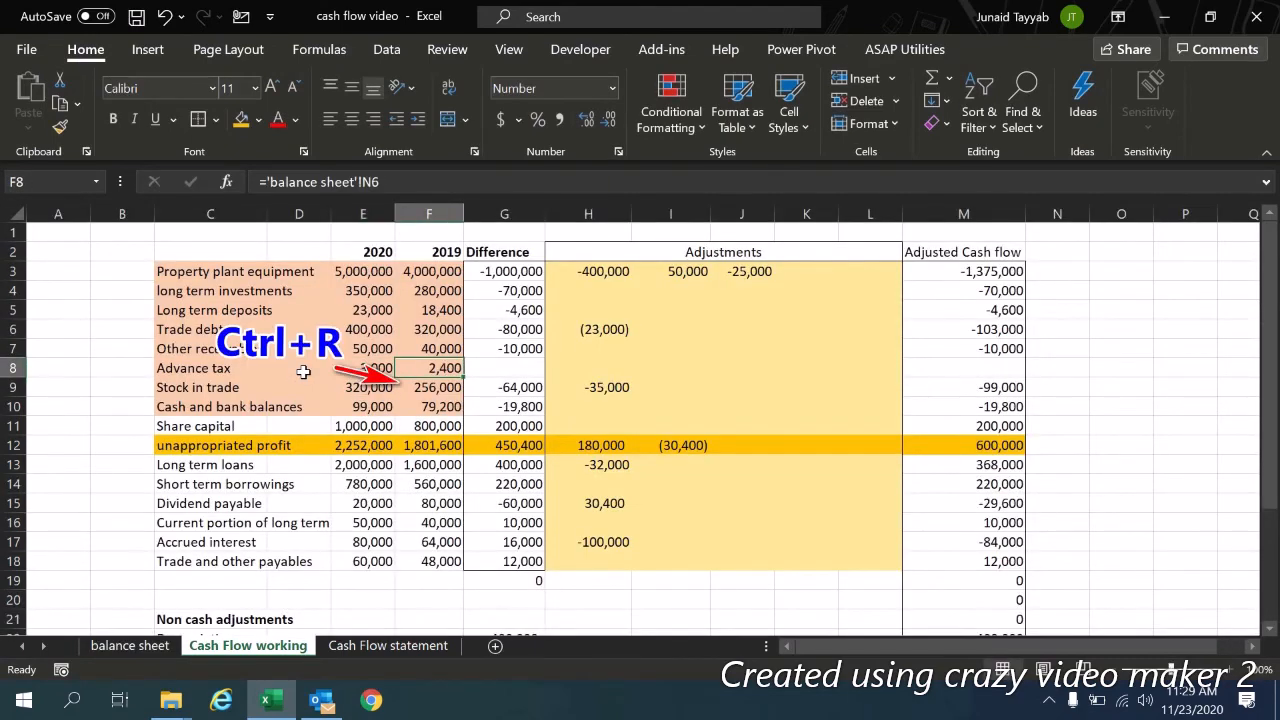
Step: Copy the Difference and Adjusted Cash flow formulas from row 7 down into G8 and M8 of the Advance tax row
key(Right)
key(Right)
key(ctrl+d)
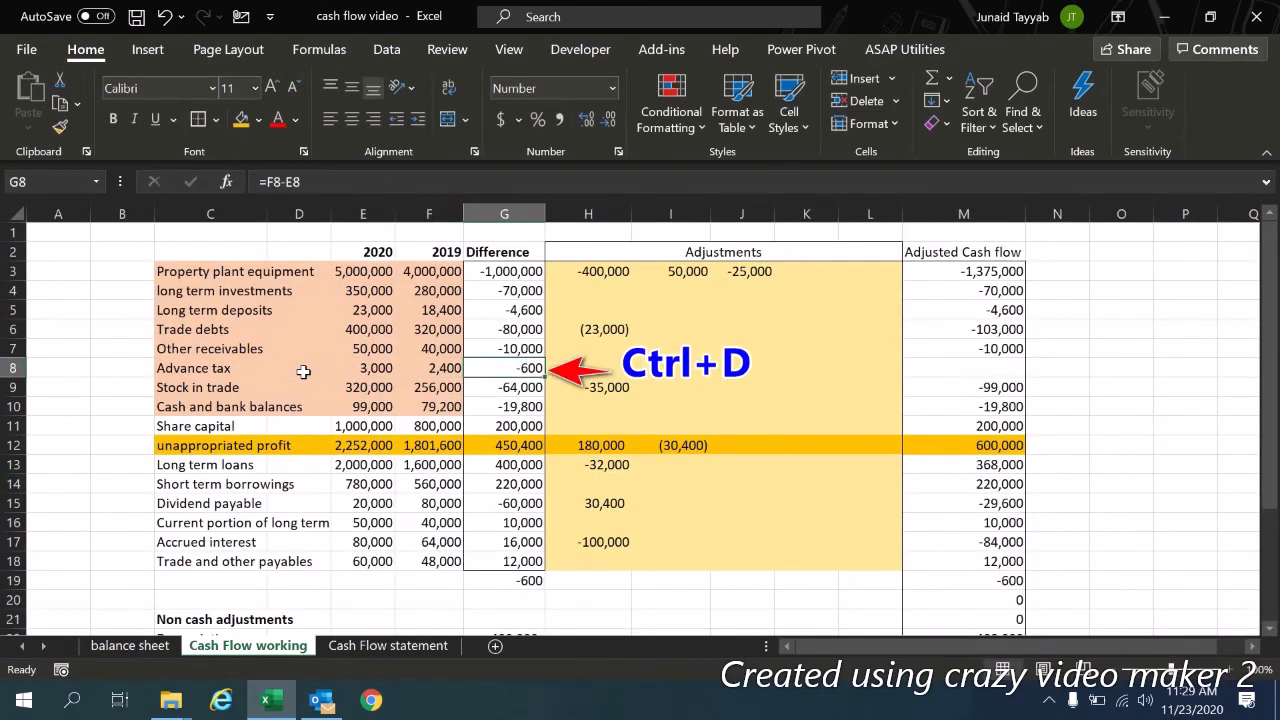
key(Right)
key(Right)
key(Right)
key(Right)
key(Right)
key(Right)
key(ctrl+d)
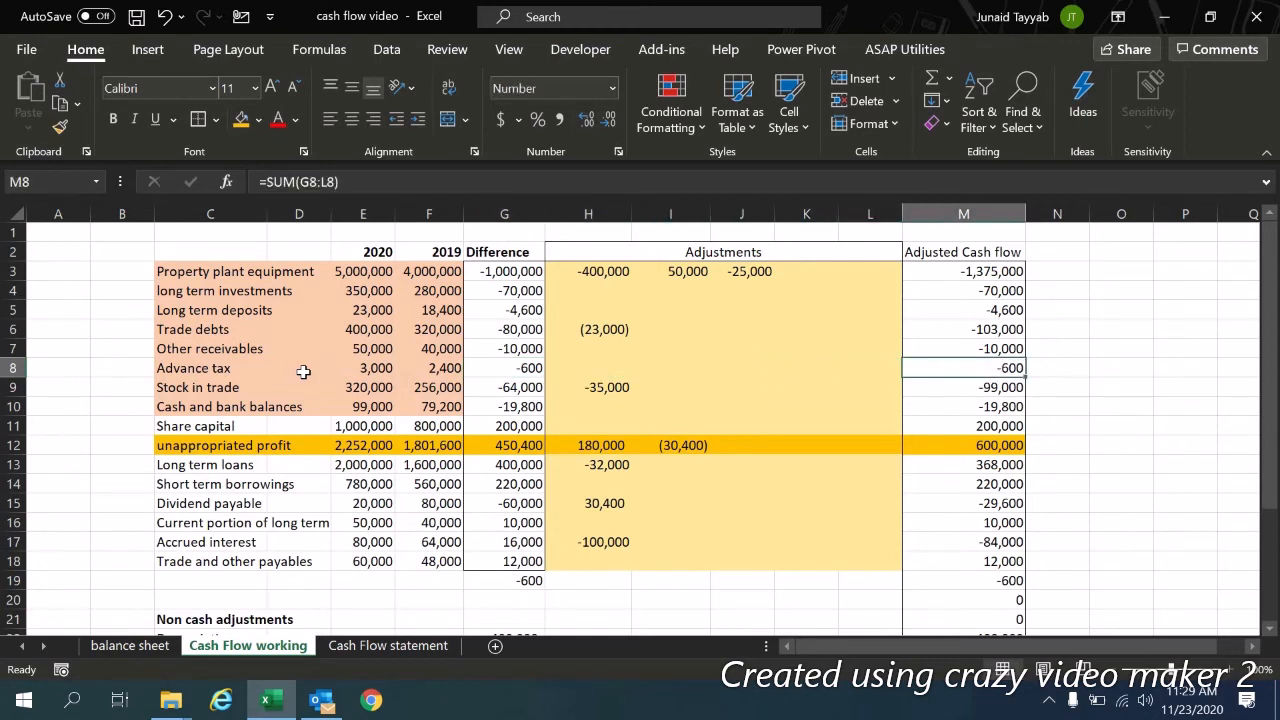
Step: Exclude advance tax from the 2020 Other receivables by subtracting E8 in the E7 formula
key(Left)
key(Left)
key(Left)
key(Left)
key(Left)
key(Left)
key(Left)
key(Left)
key(Left)
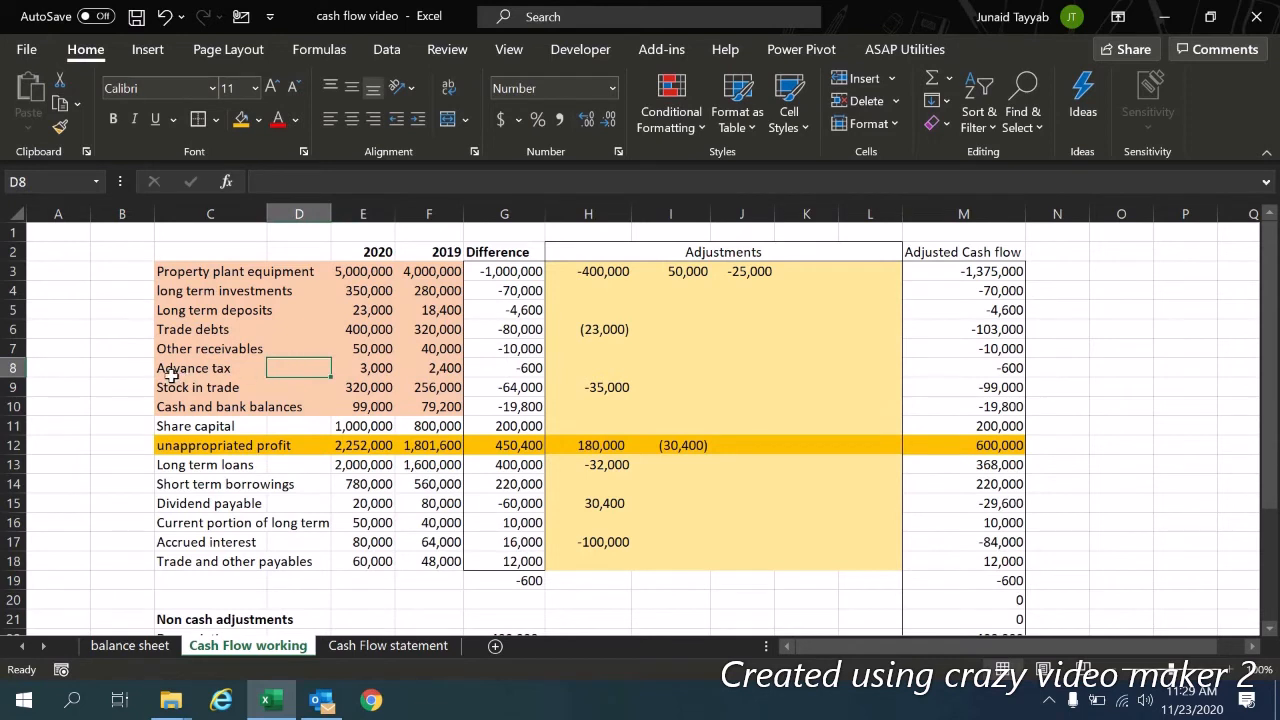
key(Right)
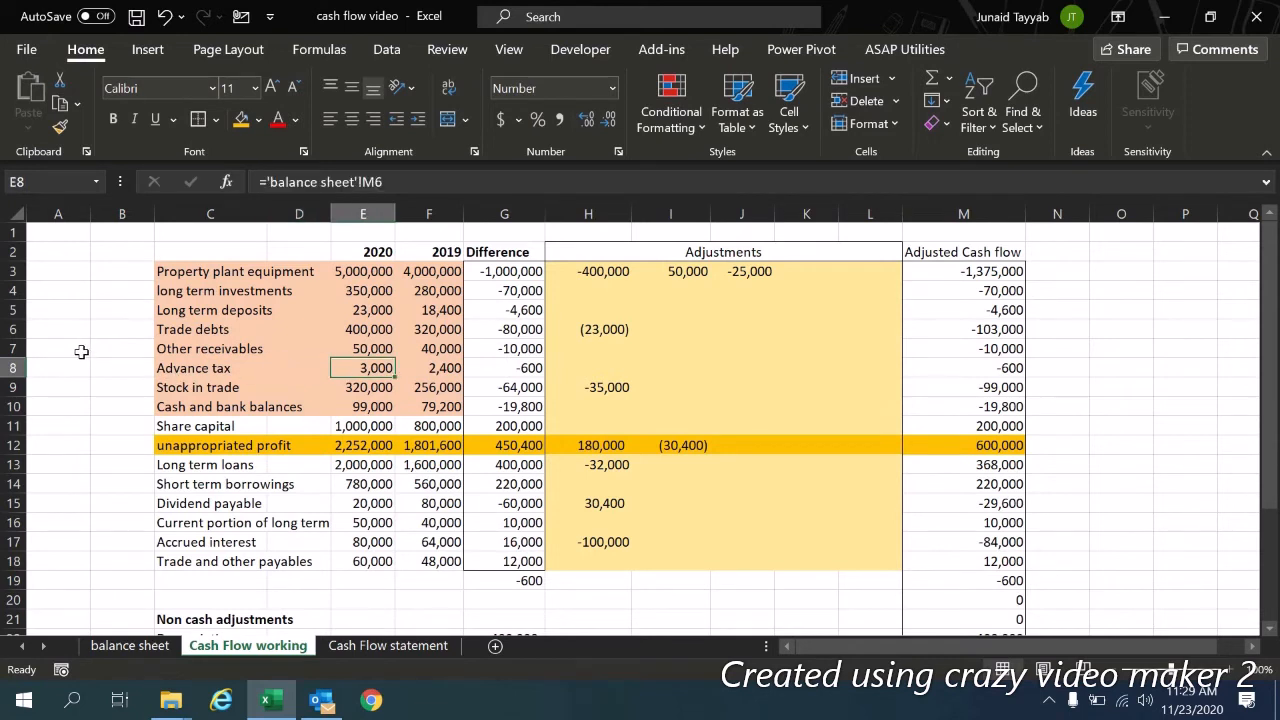
key(Up)
key(F2)
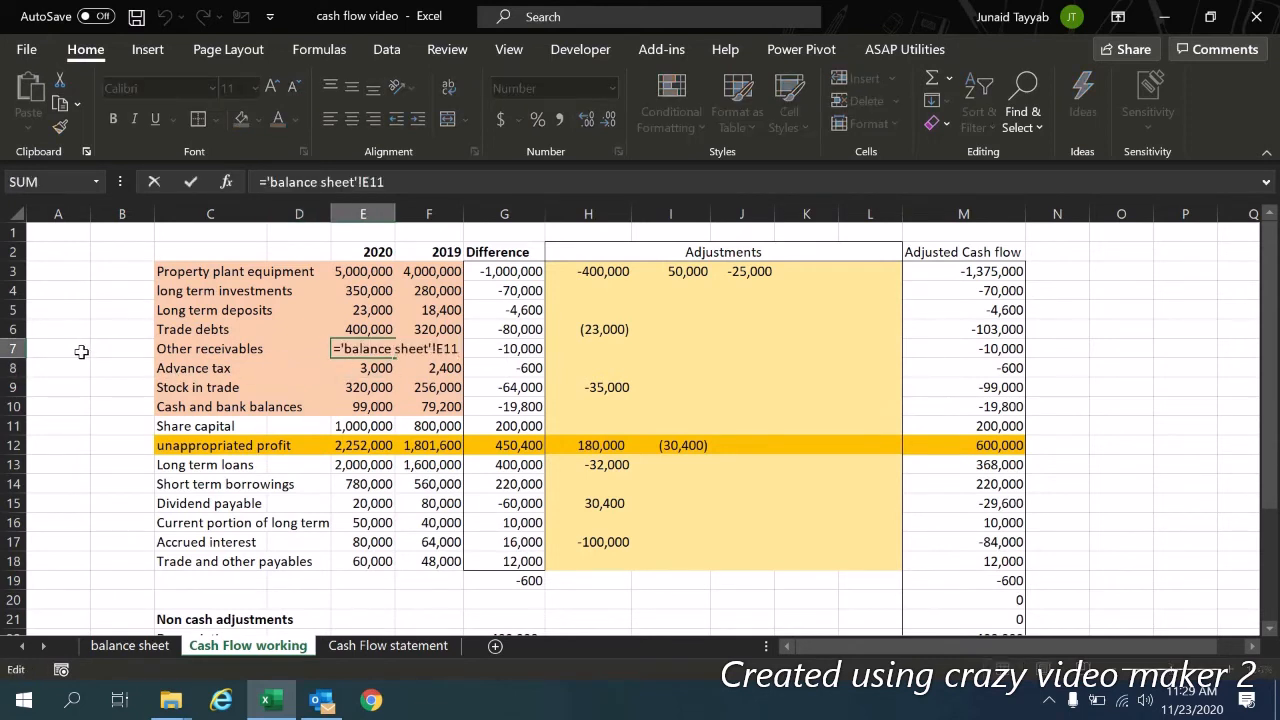
text(-)
click(388, 369)
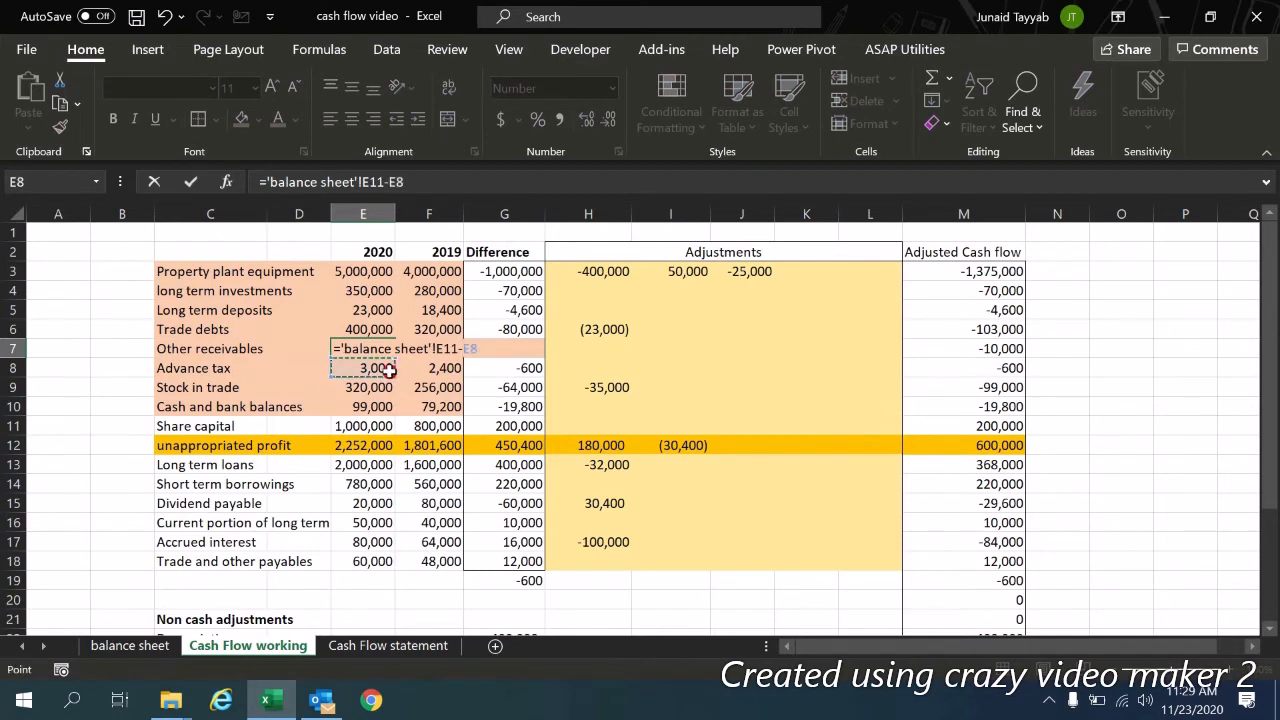
key(Return)
Step: Exclude advance tax from the 2019 Other receivables by subtracting F8 in the F7 formula
key(Right)
key(Up)
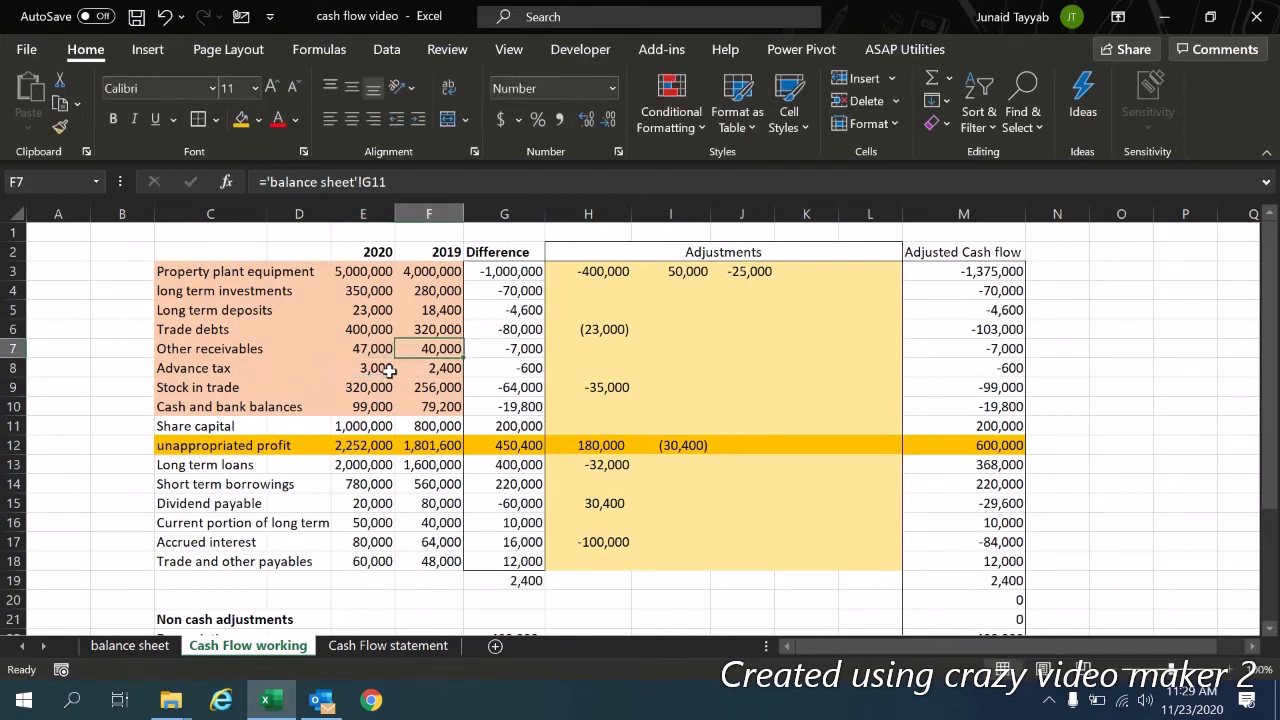
key(F2)
text(-)
click(443, 369)
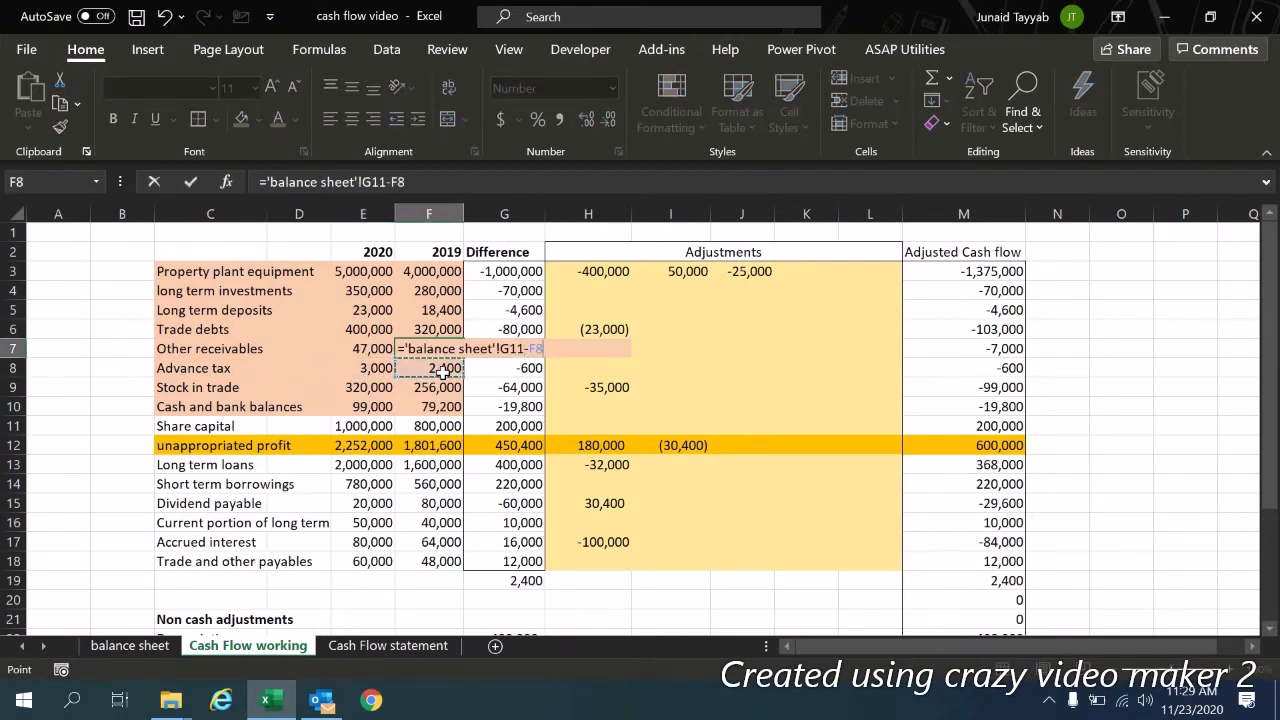
key(Return)
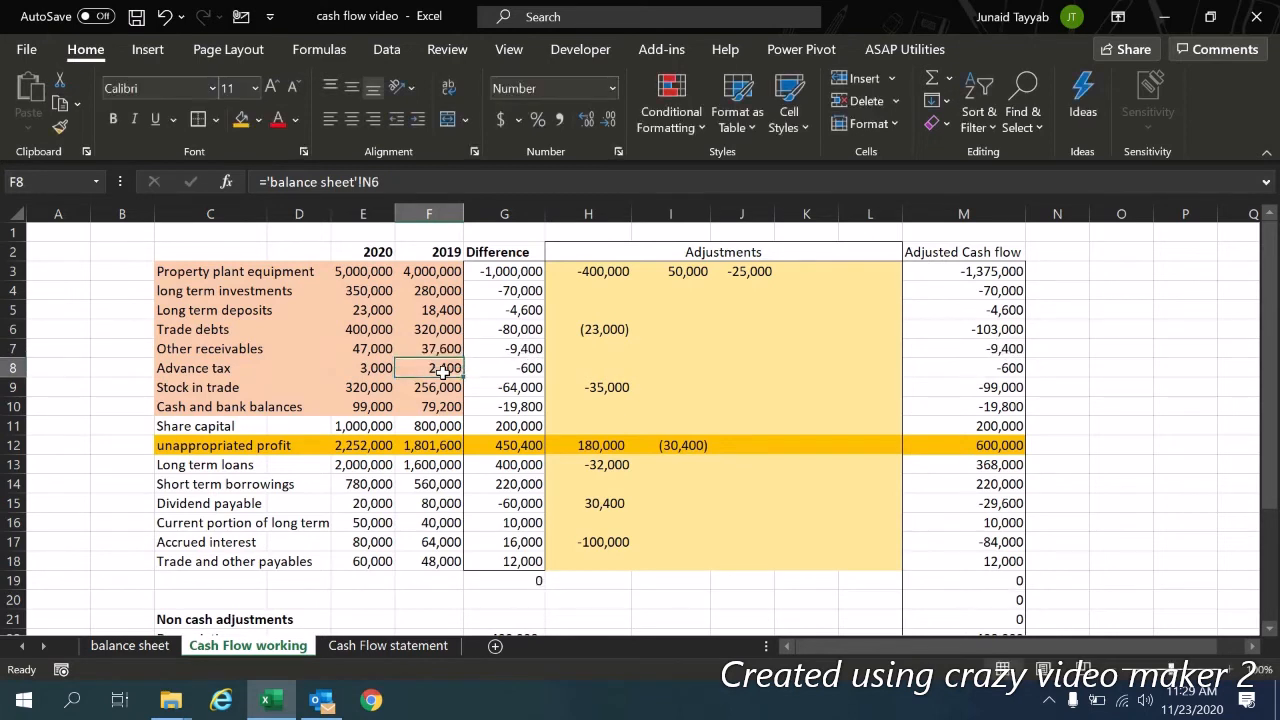
Step: Offset the tax adjustment against Advance tax by entering -H12 in H8, and check the row's Adjusted Cash flow in M8
key(Right)
key(Right)
key(Down)
key(Down)
key(Down)
key(Down)
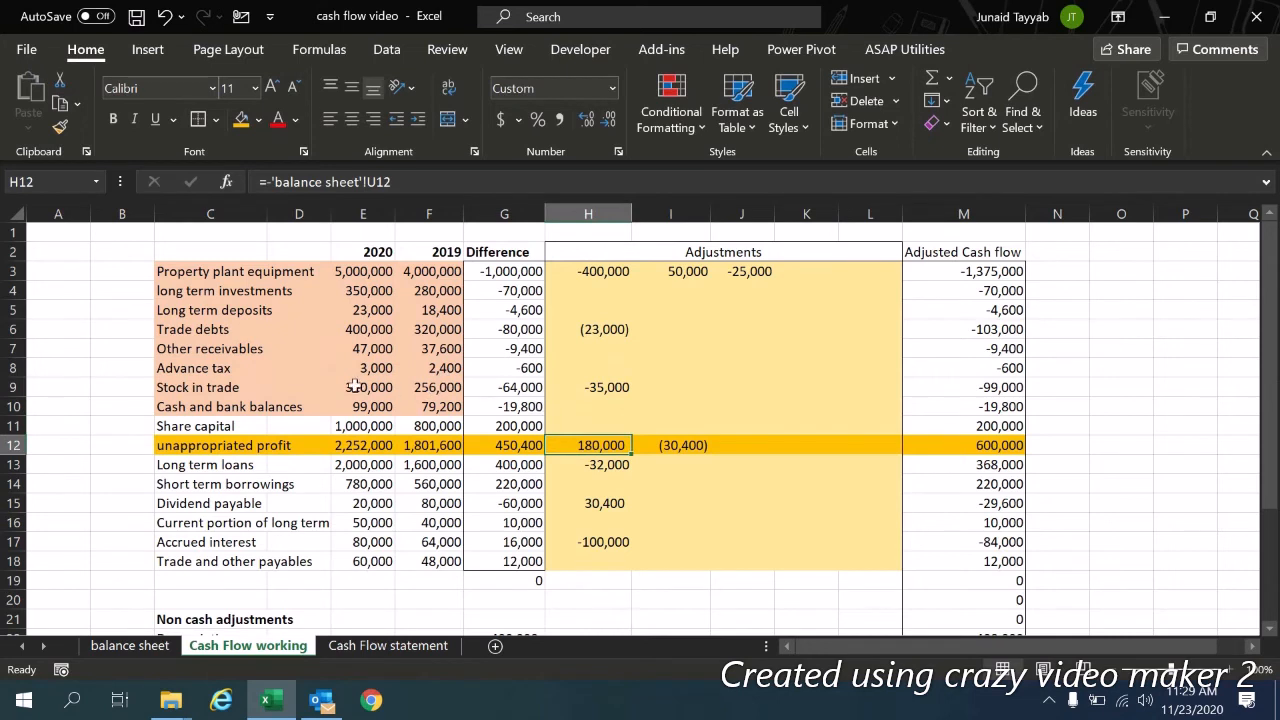
click(567, 366)
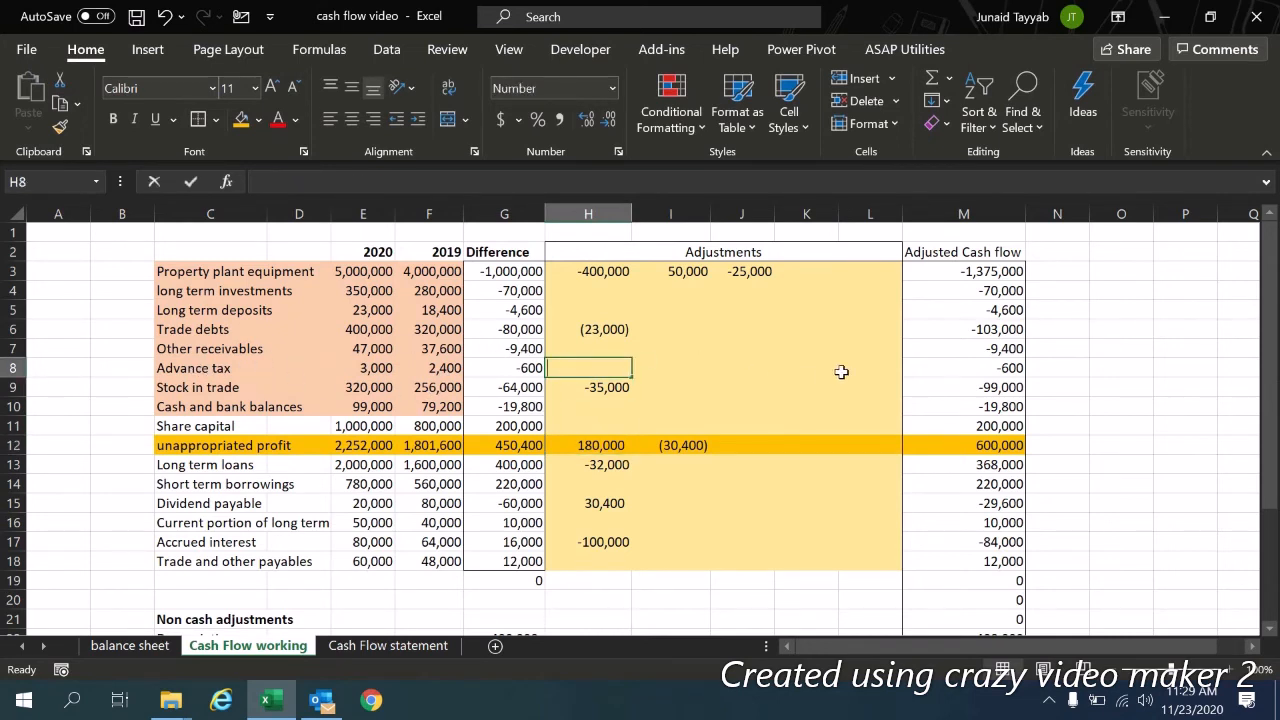
text(-)
key(Down)
key(Down)
key(Down)
key(Down)
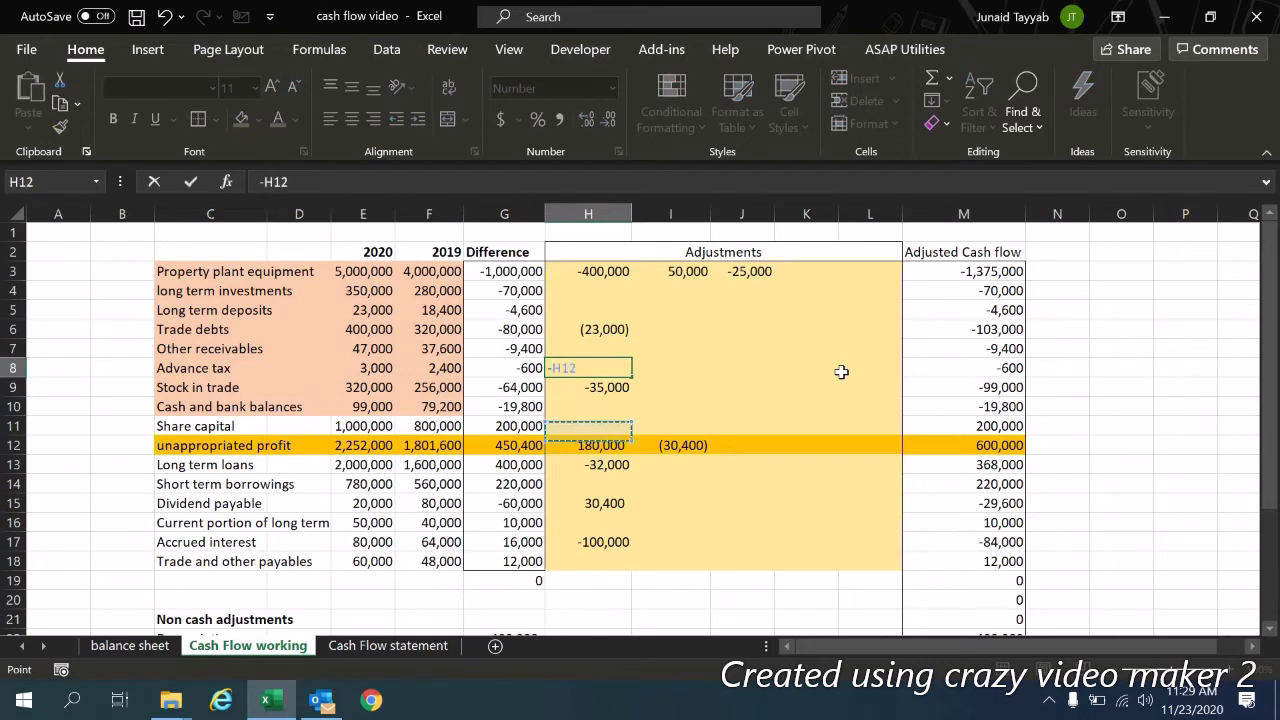
key(Return)
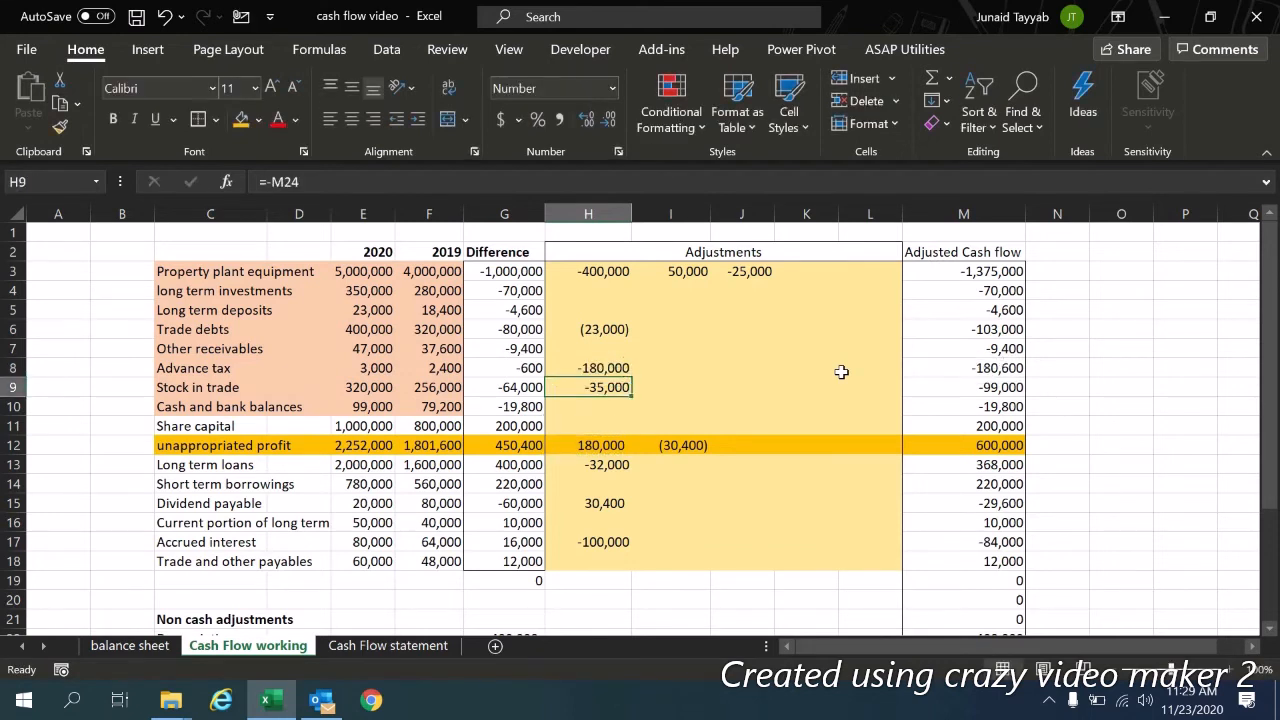
key(Up)
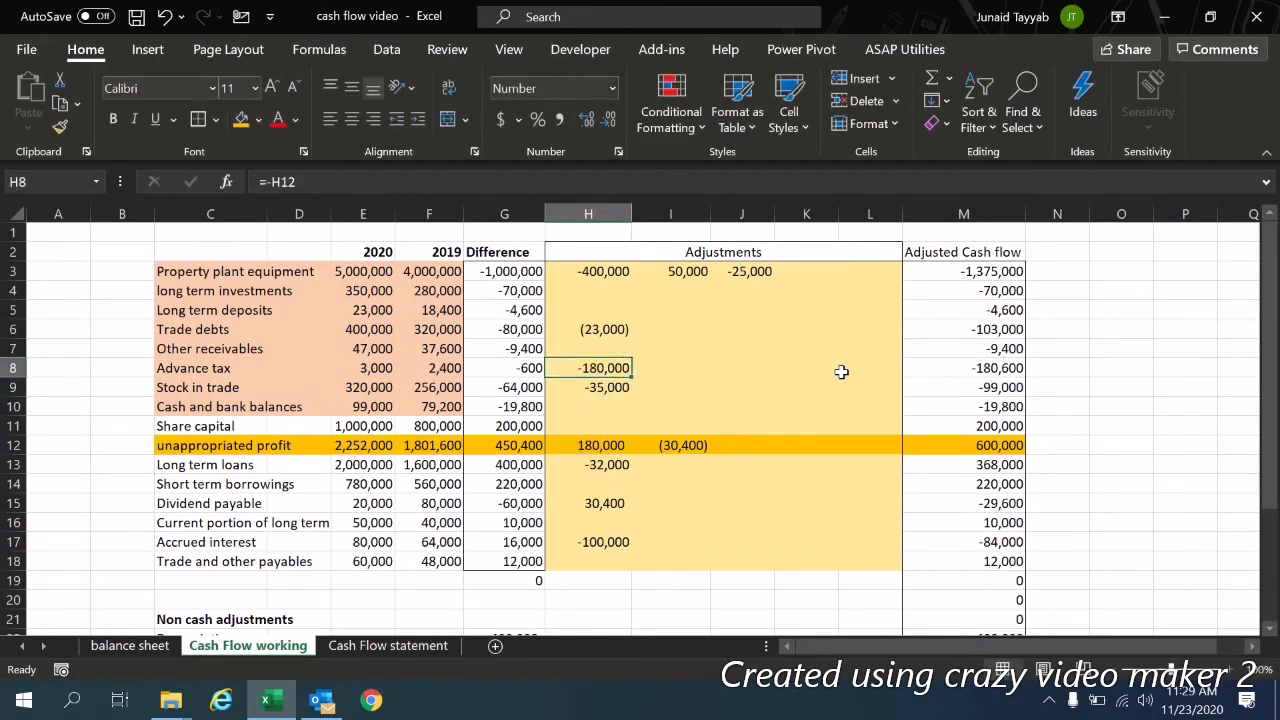
key(Right)
key(Right)
key(Right)
key(Right)
key(Right)
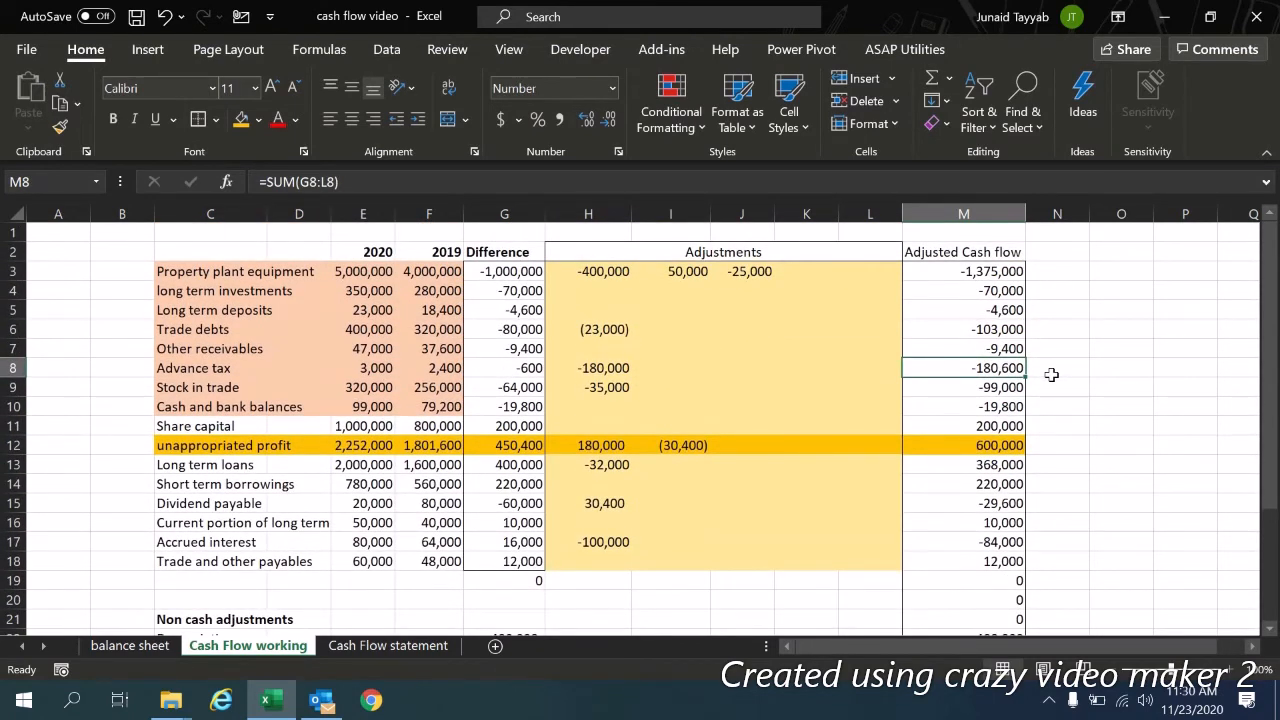
Step: On the Cash Flow statement sheet, link Profit before taxation in F9 to Cash Flow working cell M12
key(ctrl+Page_Down)
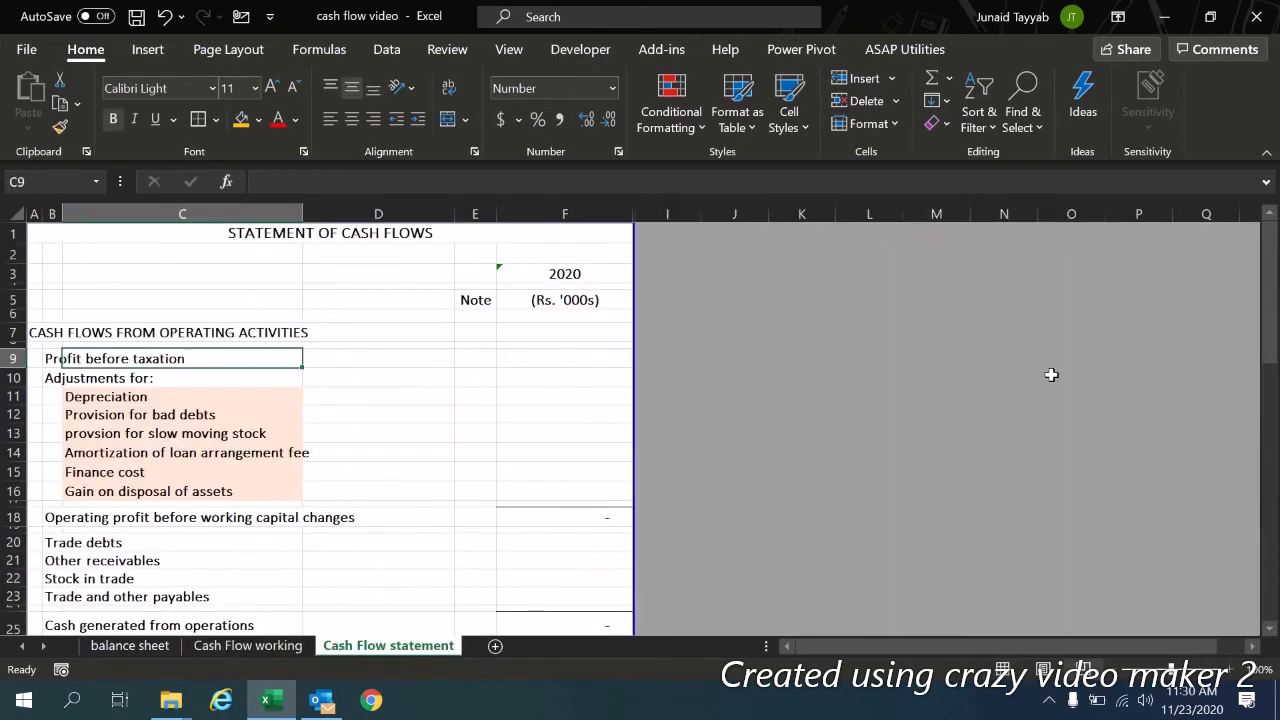
key(Right)
key(Right)
key(Right)
text(=)
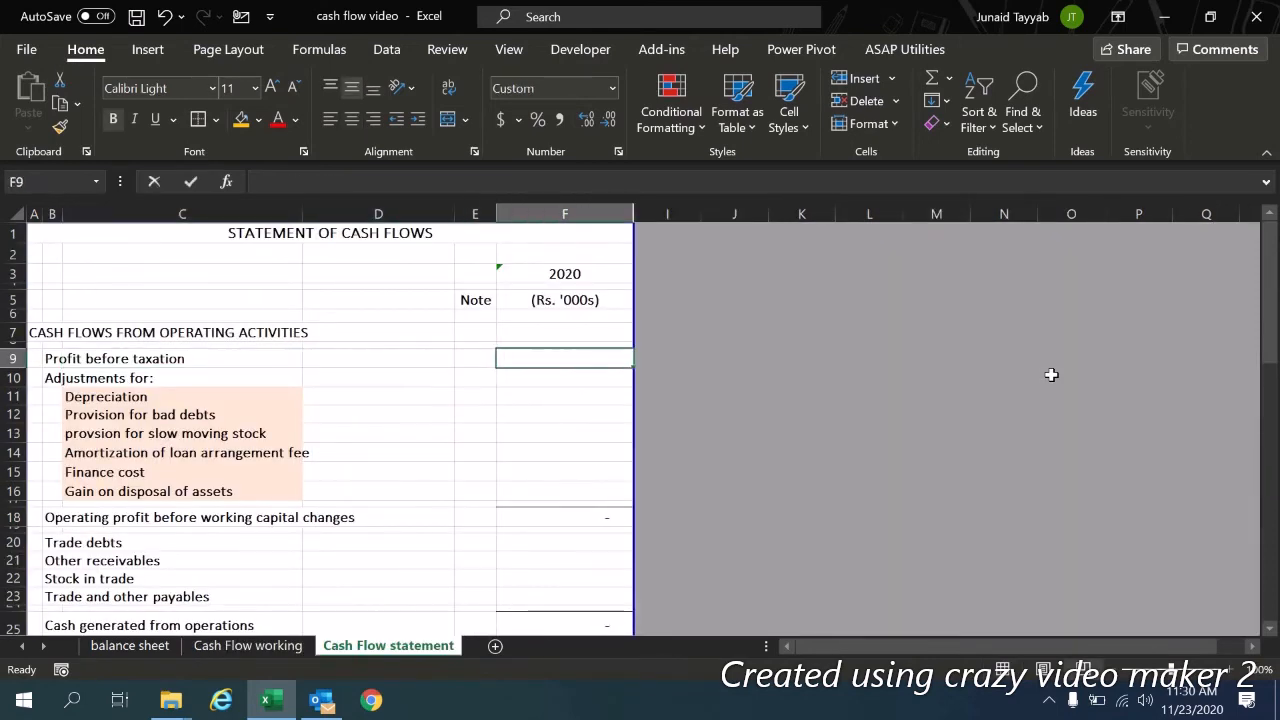
key(ctrl+Page_Up)
click(950, 437)
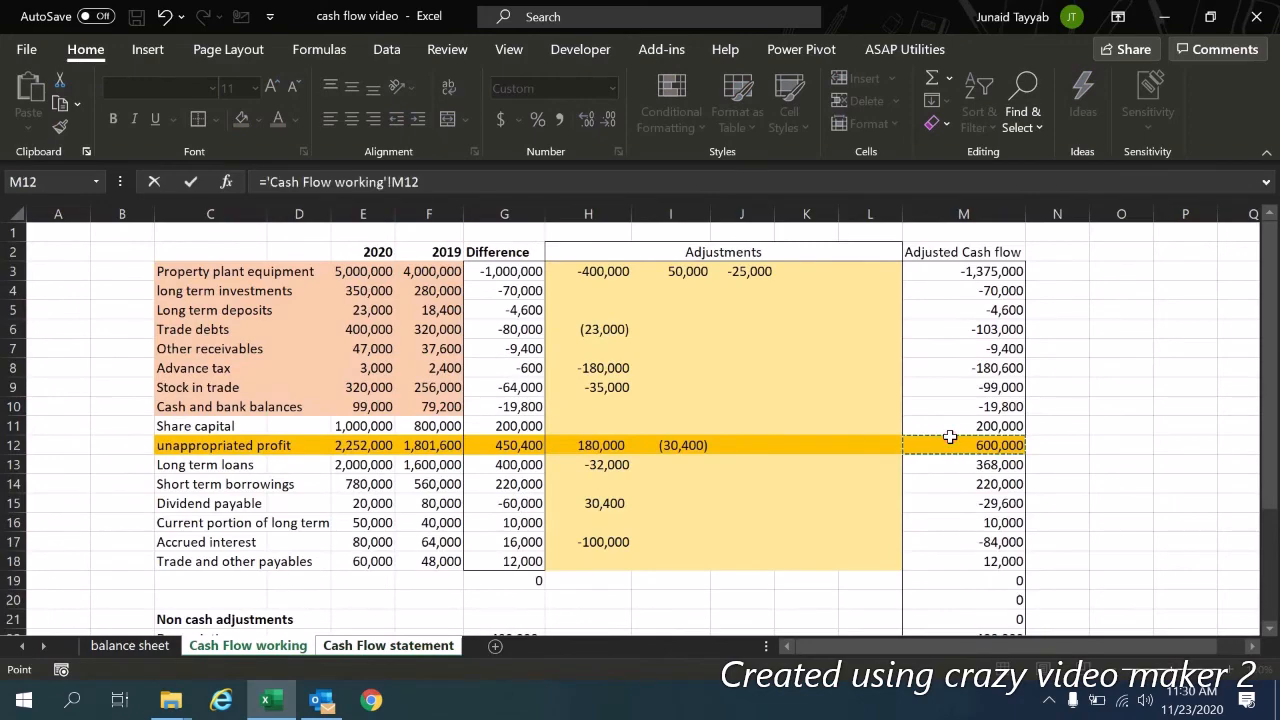
key(Return)
Step: Link the Depreciation adjustment in F11 to Cash Flow working cell M22
key(Down)
text(=)
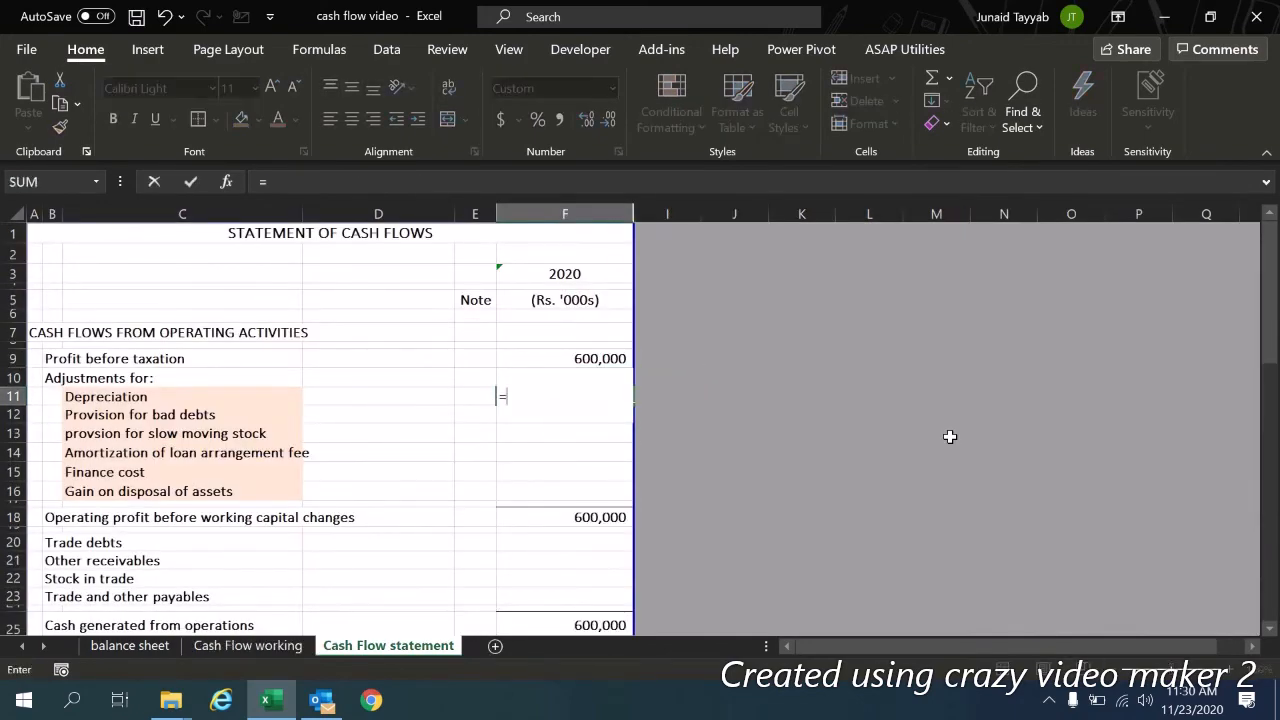
key(ctrl+Page_Up)
click(982, 592)
key(Return)
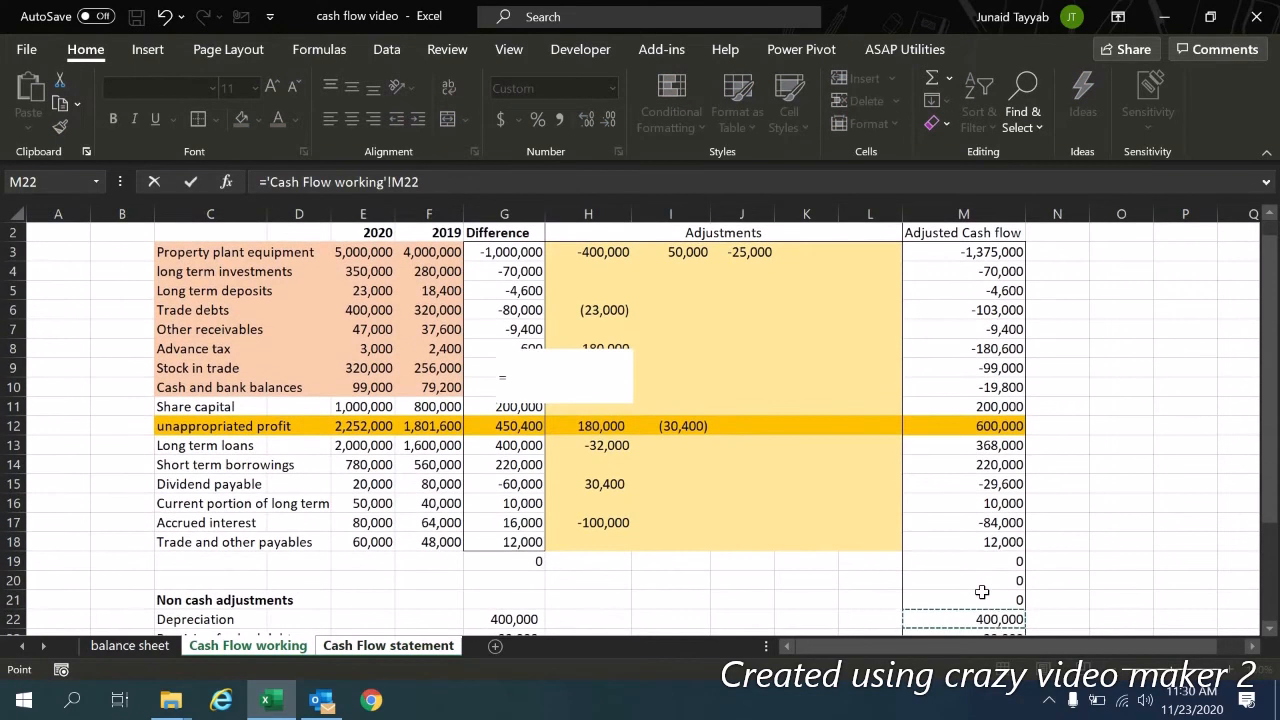
Step: Link Provision for bad debts in F12 to Cash Flow working cell M23, and fill F13 with the slow moving stock provision of 35,000
text(=)
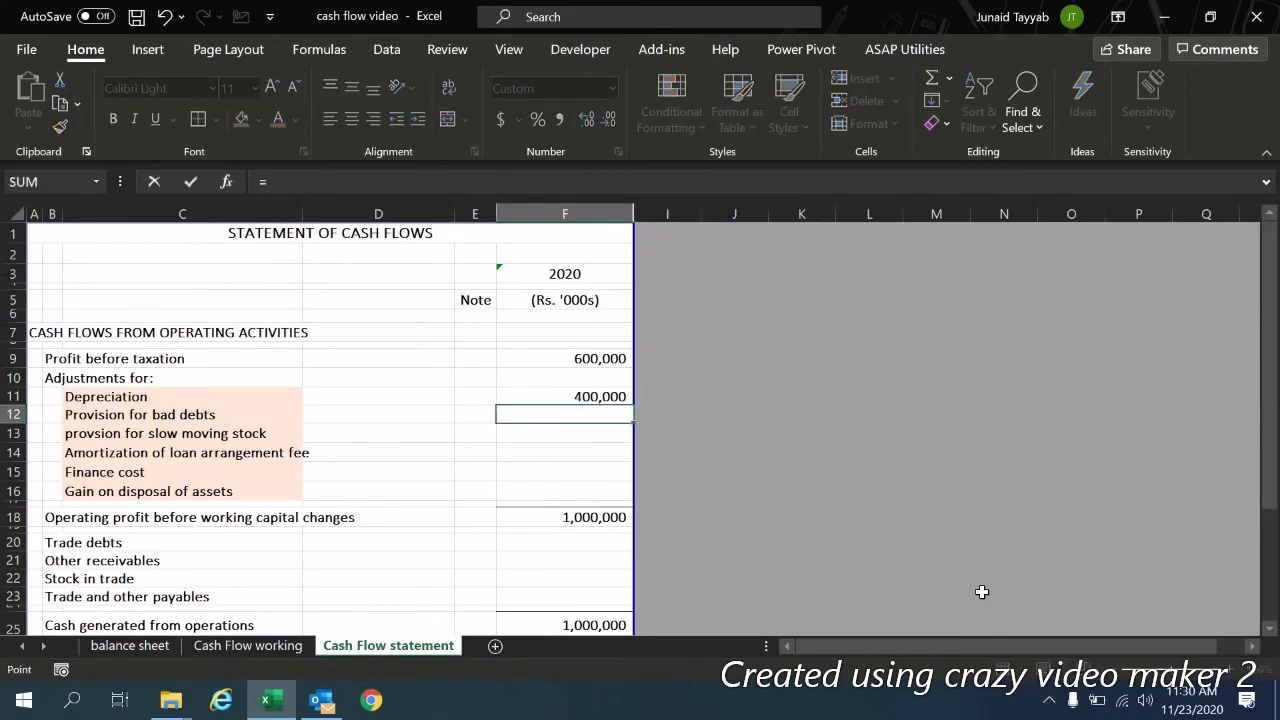
key(ctrl+Page_Up)
click(985, 618)
key(Down)
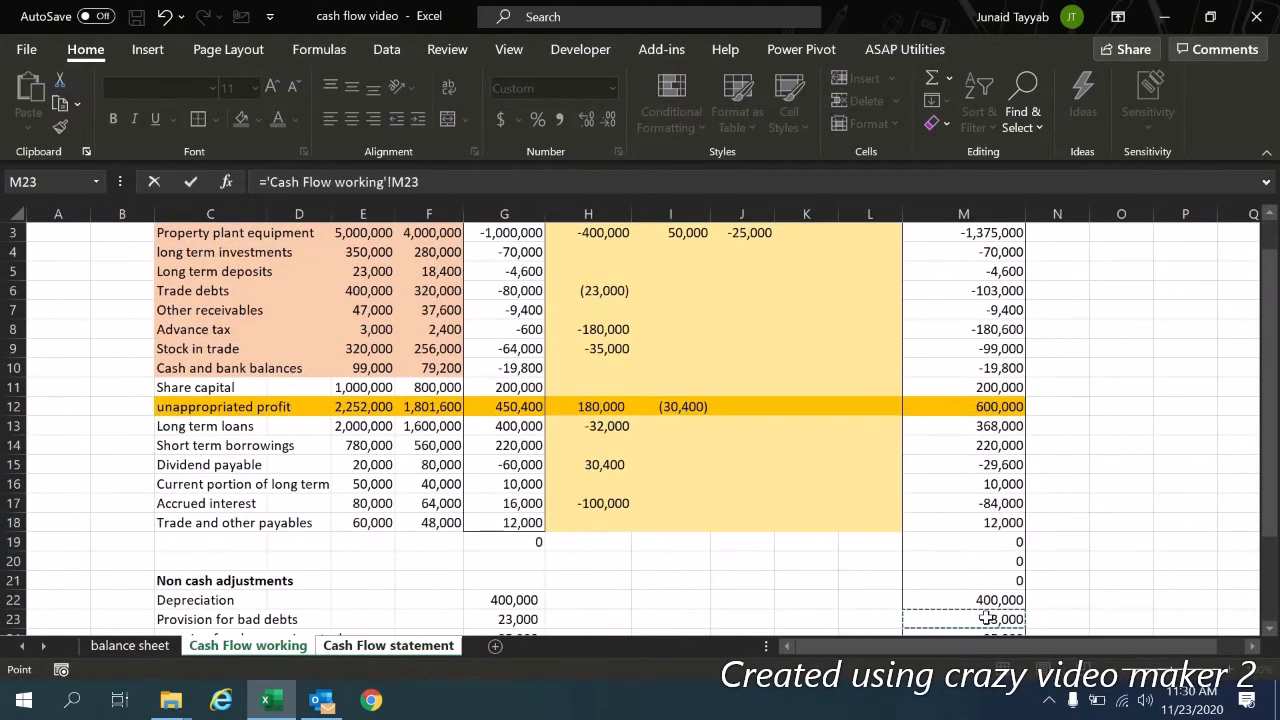
key(Return)
key(Return)
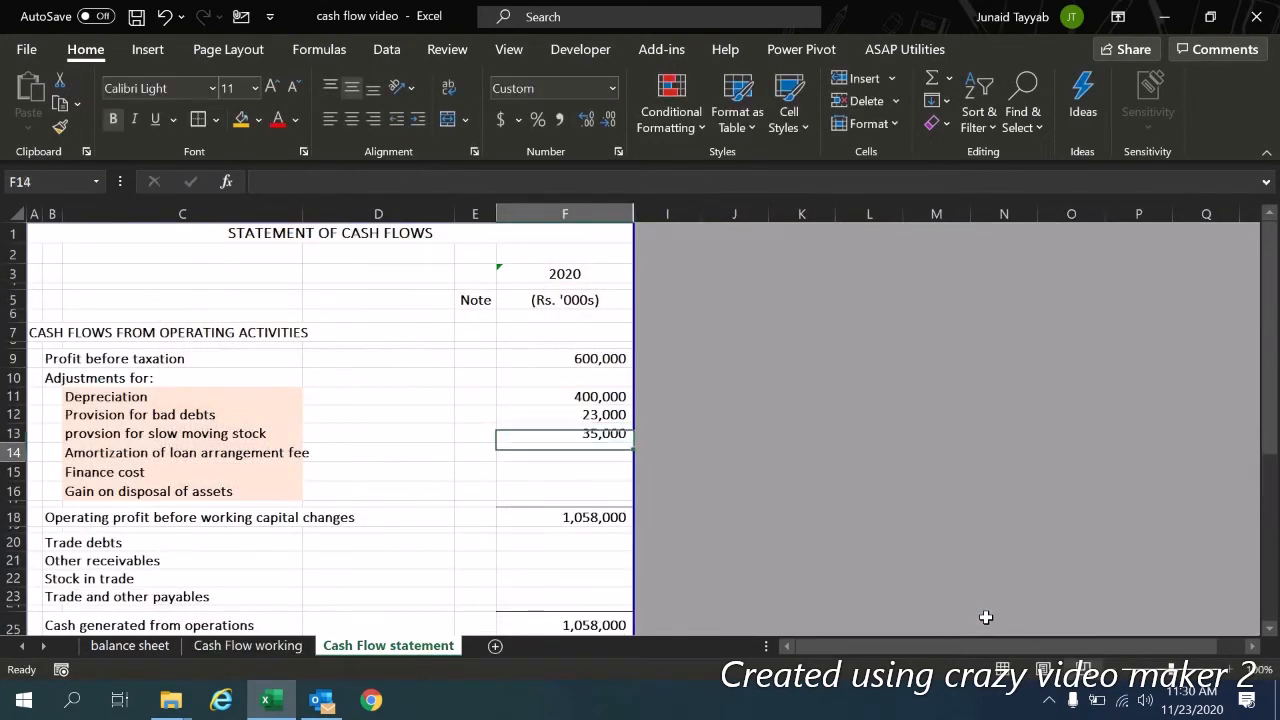
Step: Fill F14:F16 with loan fee amortization of 32,000, finance cost of 100,000 and the disposal gain linked to Cash Flow working cell M27
key(ctrl+Return)
key(Down)
text(100000)
key(Return)
text(=)
key(ctrl+Page_Up)
click(985, 617)
key(ctrl+Return)
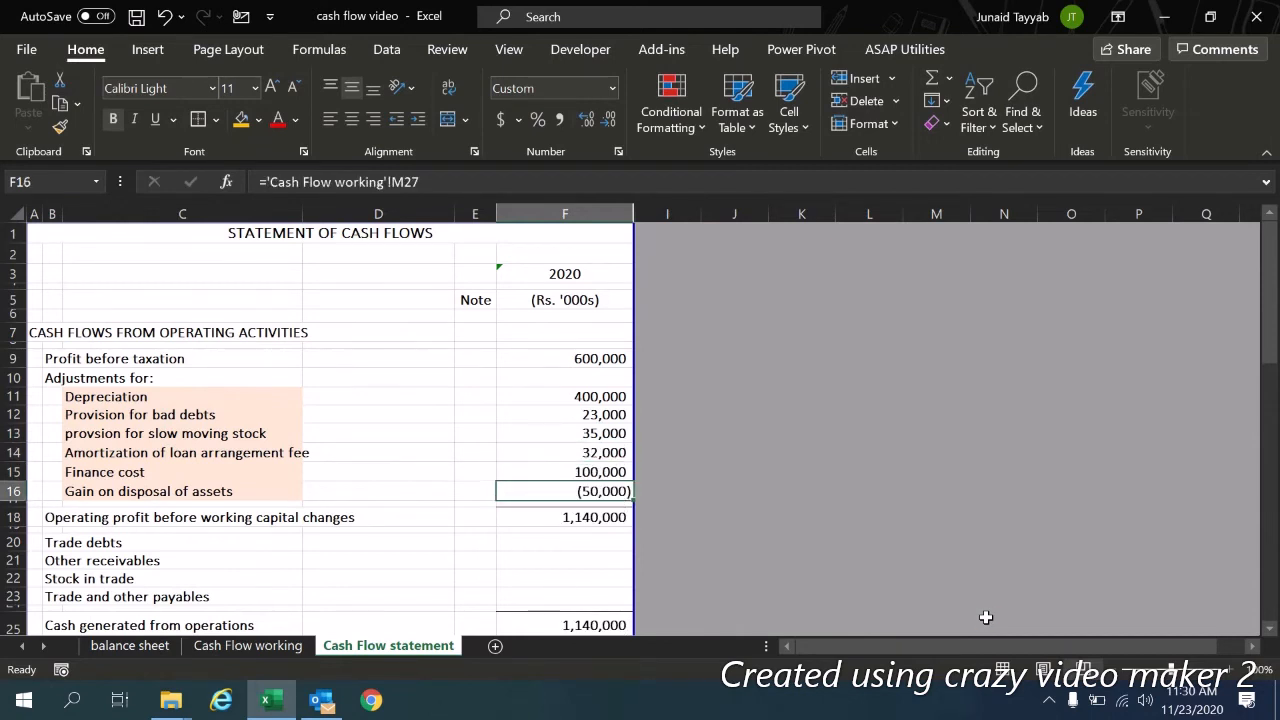
Step: Link Trade debts in F20 of the Cash Flow statement to Cash Flow working cell M6
key(Down)
key(Down)
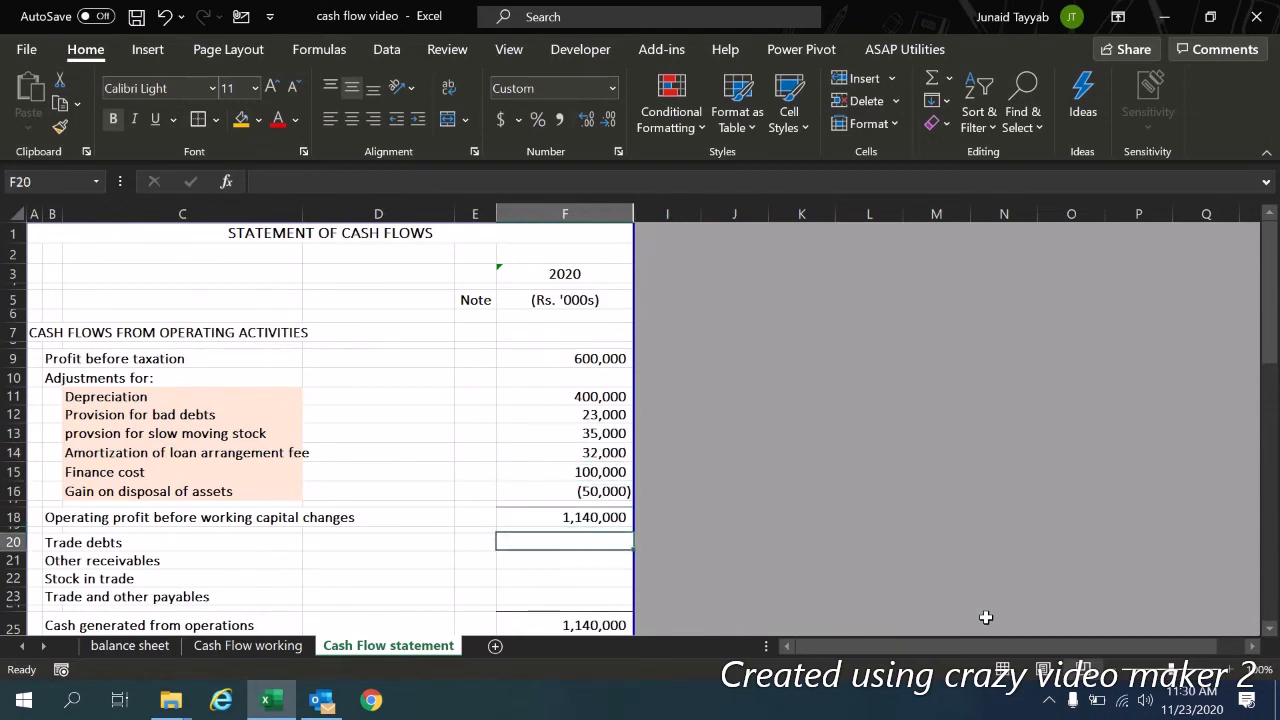
text(=)
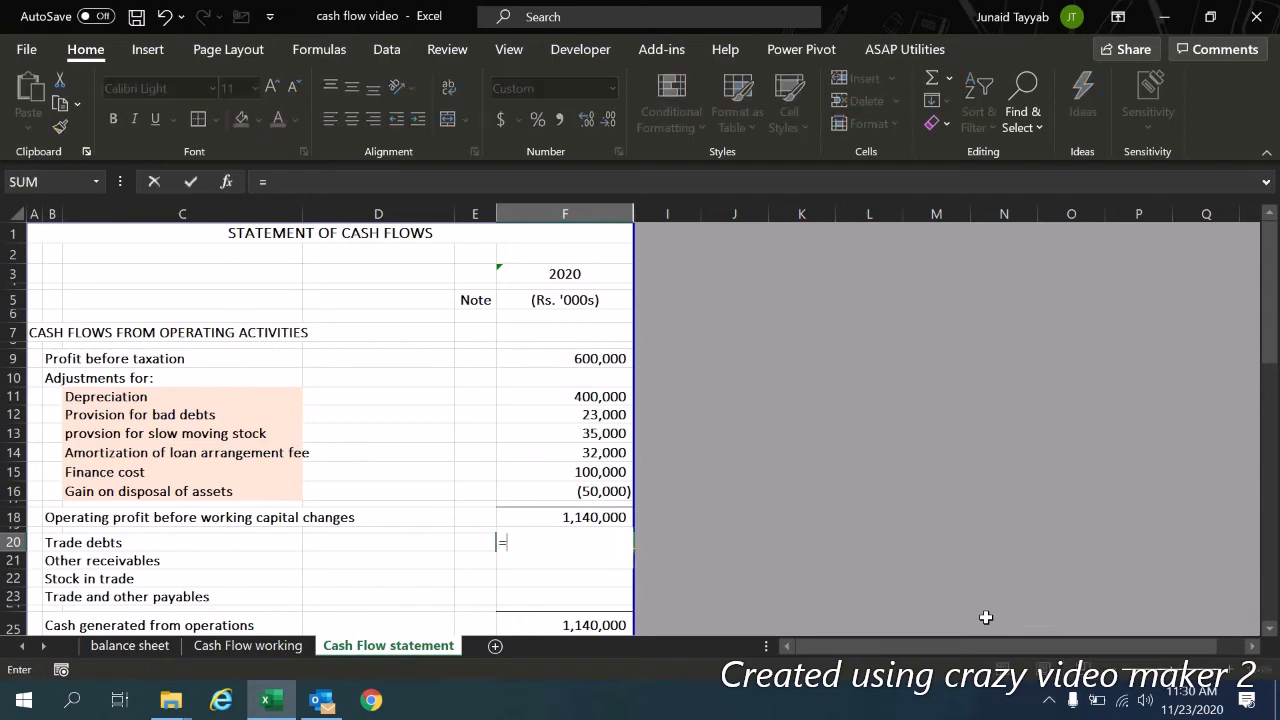
key(ctrl+Page_Up)
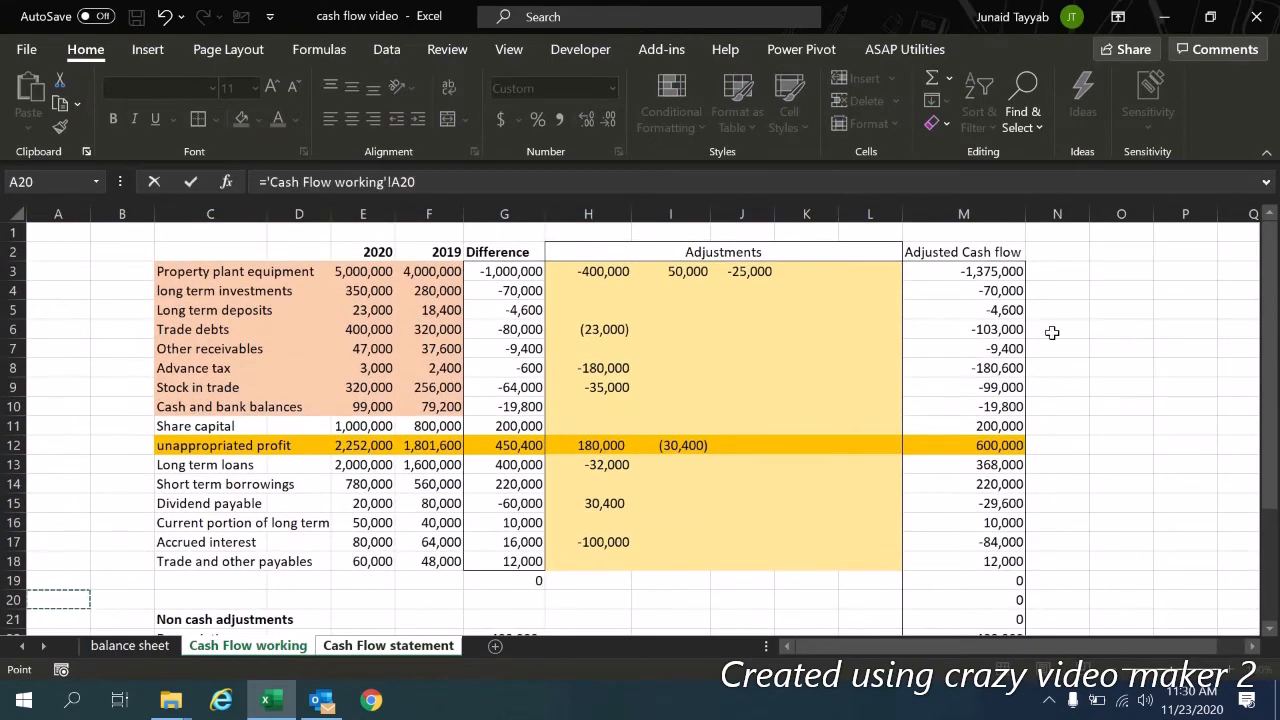
click(980, 335)
key(Return)
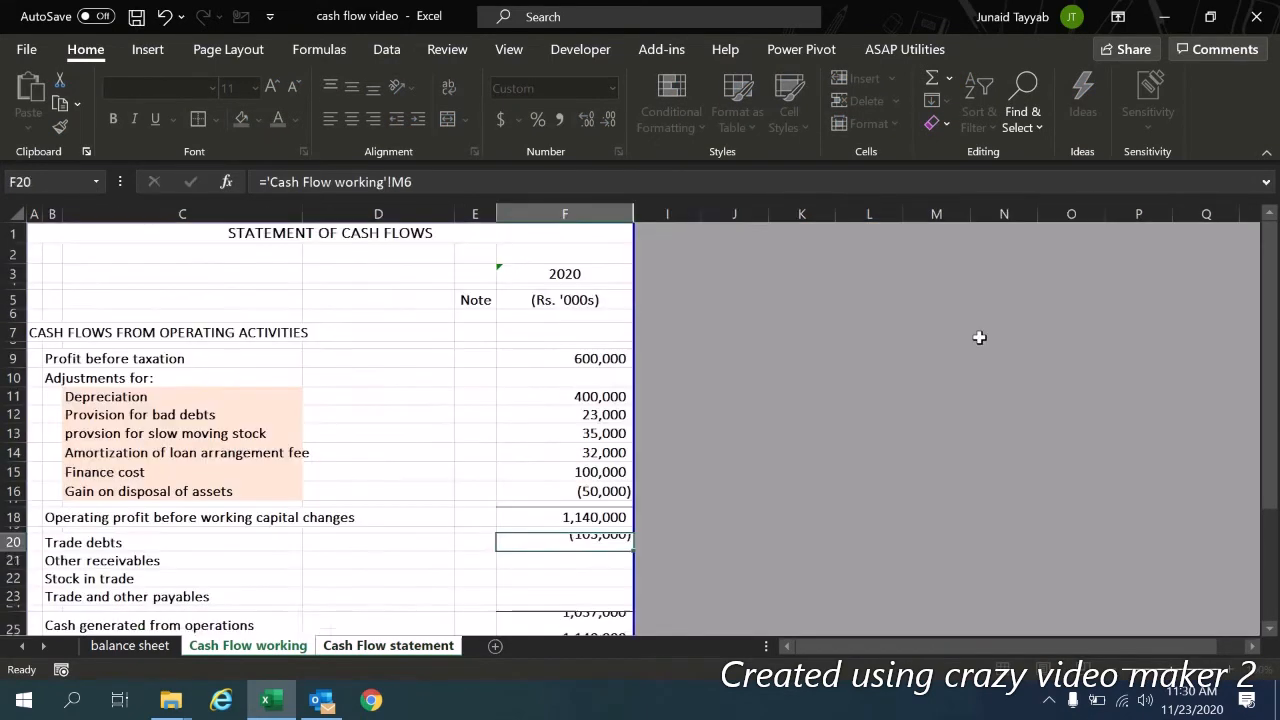
Step: Link Other receivables in F21 to Cash Flow working cell M7, and Stock in trade in F22 to cell M9
text(=)
key(ctrl+Page_Up)
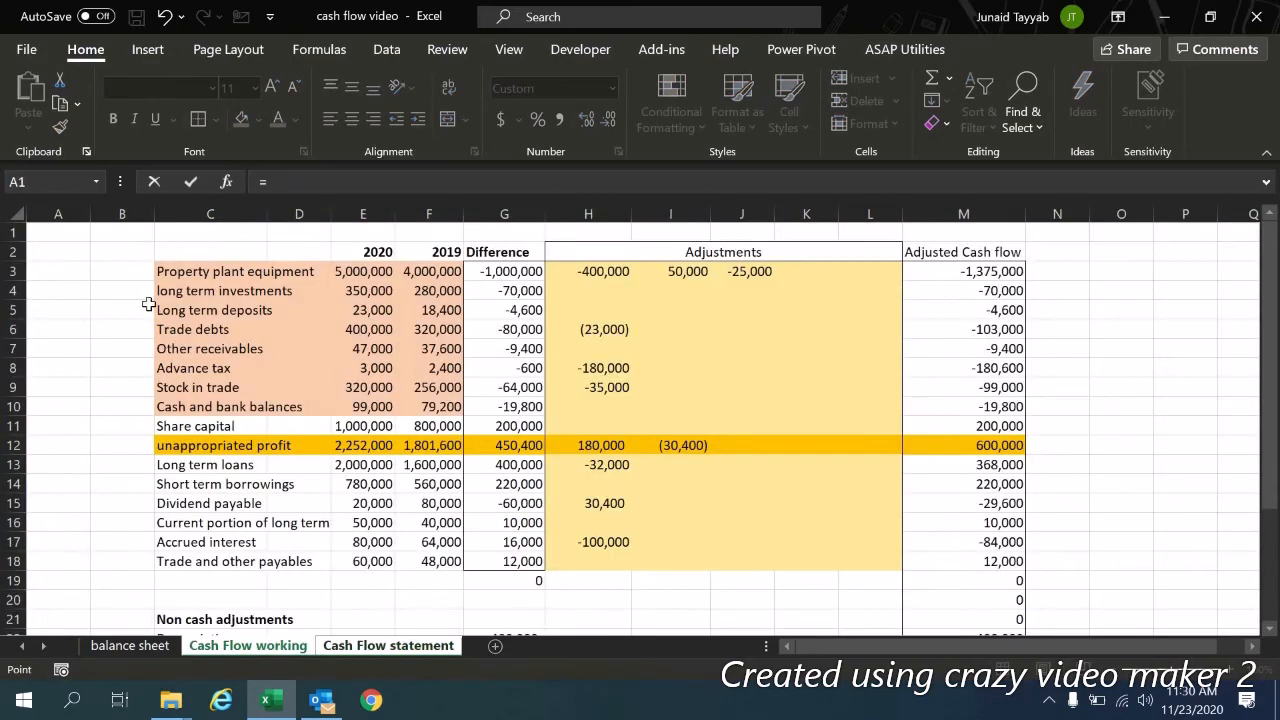
click(1006, 347)
key(Return)
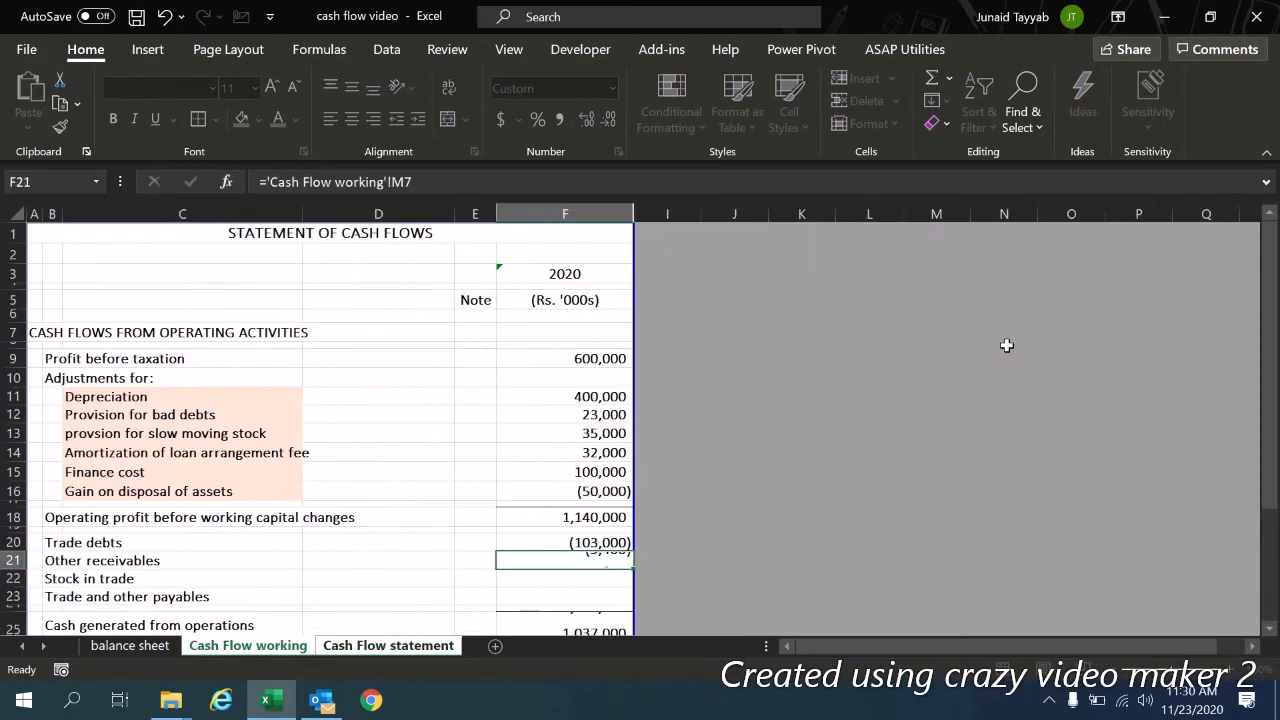
text(=)
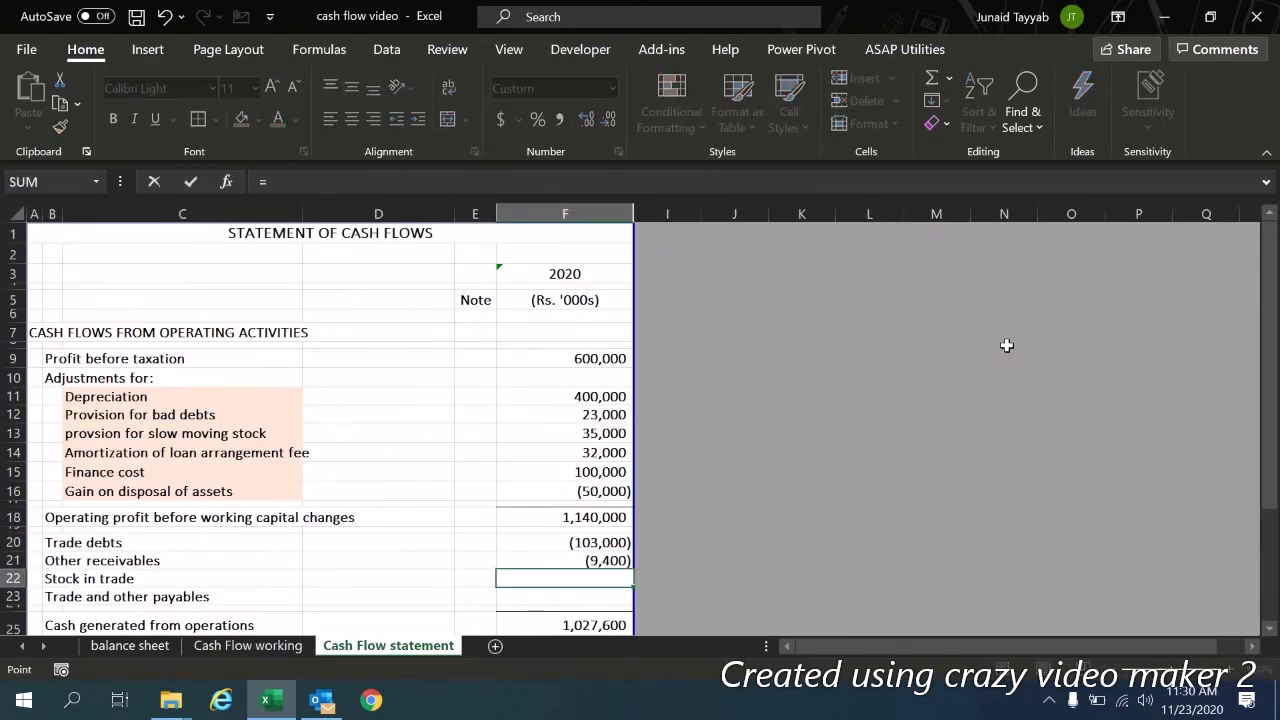
key(ctrl+Page_Up)
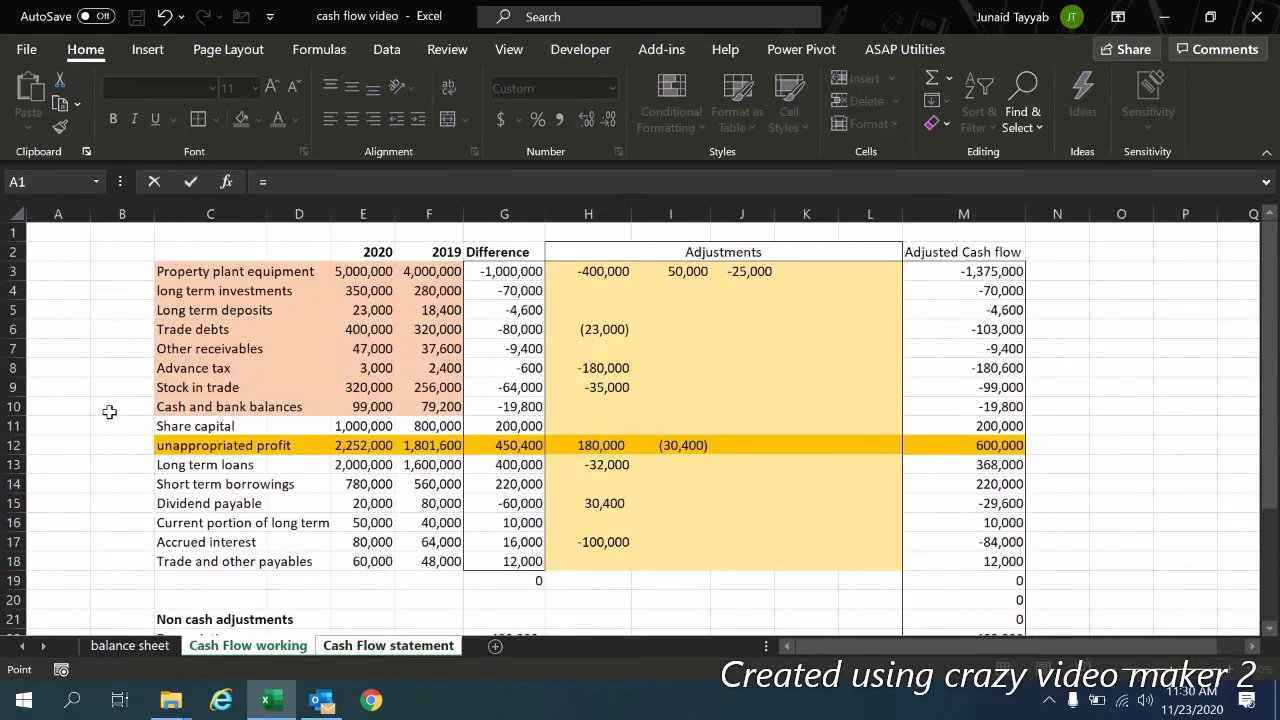
click(960, 395)
key(Return)
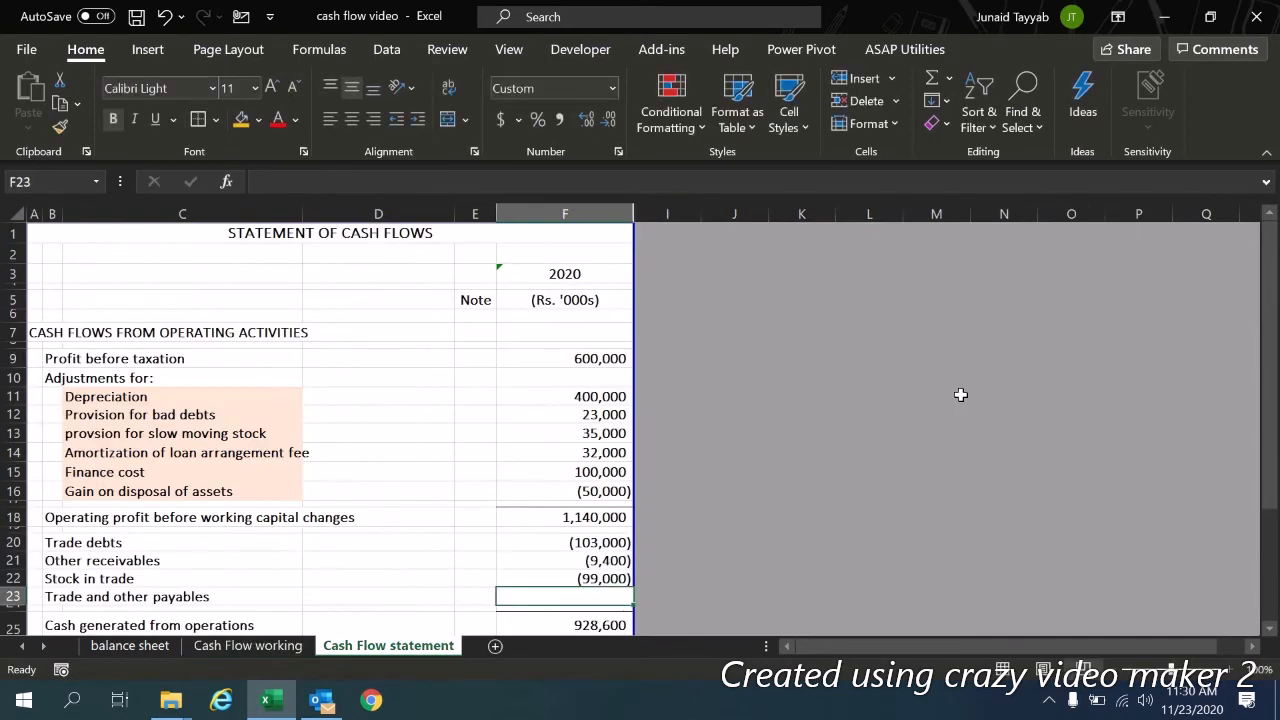
Step: Link Trade and other payables in F23 to Cash Flow working cell M18
text(=)
key(ctrl+Page_Up)
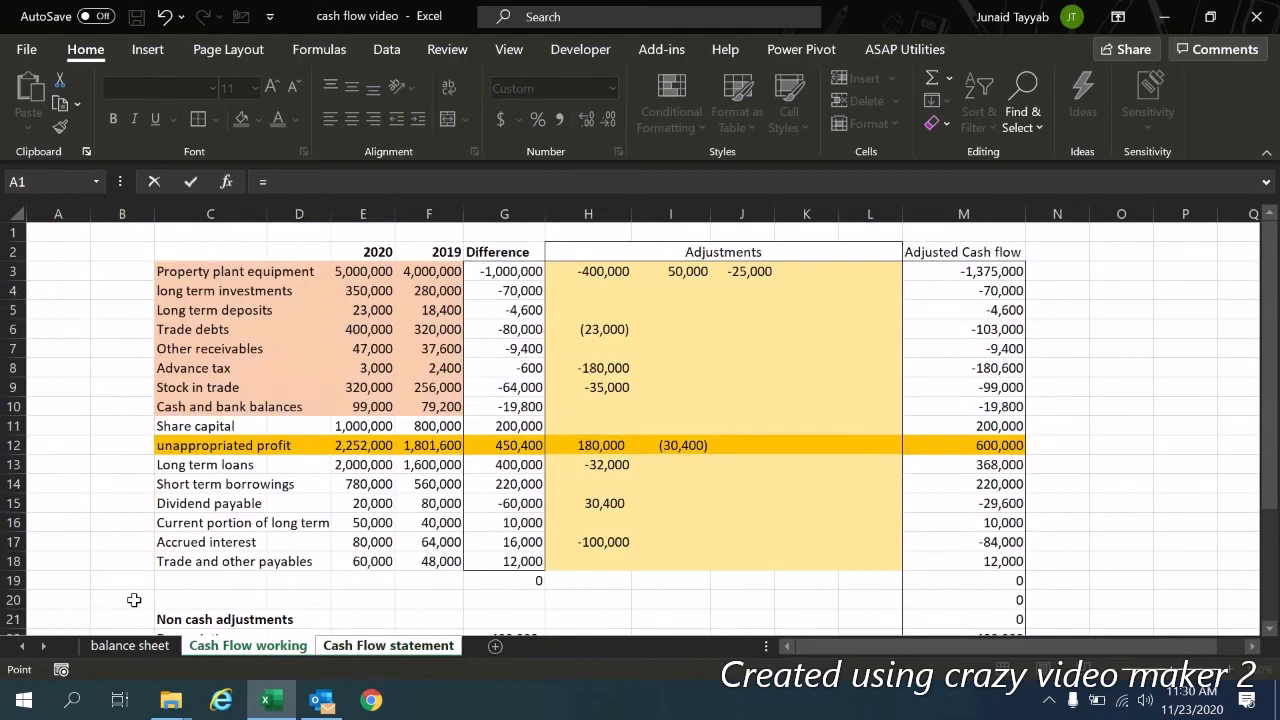
click(941, 566)
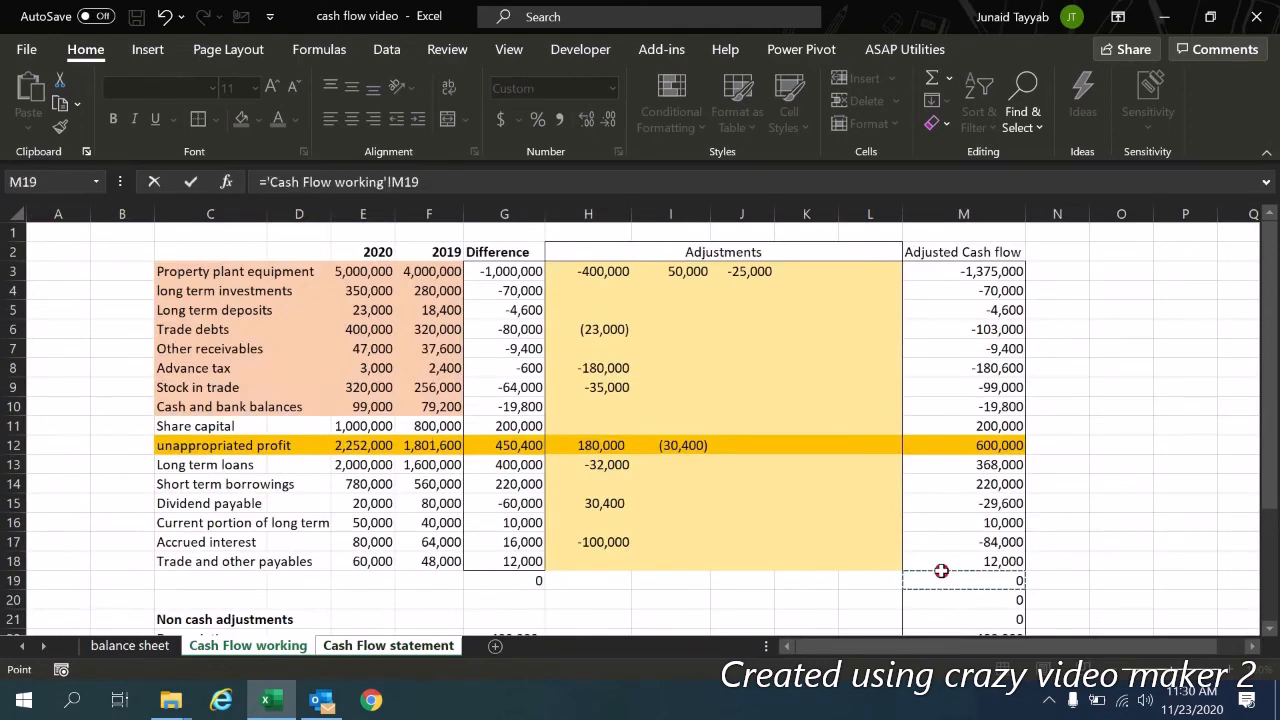
key(Return)
Step: Link Interest / mark-up paid in F27 to the accrued interest amount in Cash Flow working cell M17
key(Down)
key(Down)
key(Down)
key(Down)
key(Down)
key(Down)
key(Down)
key(Down)
key(Down)
key(Down)
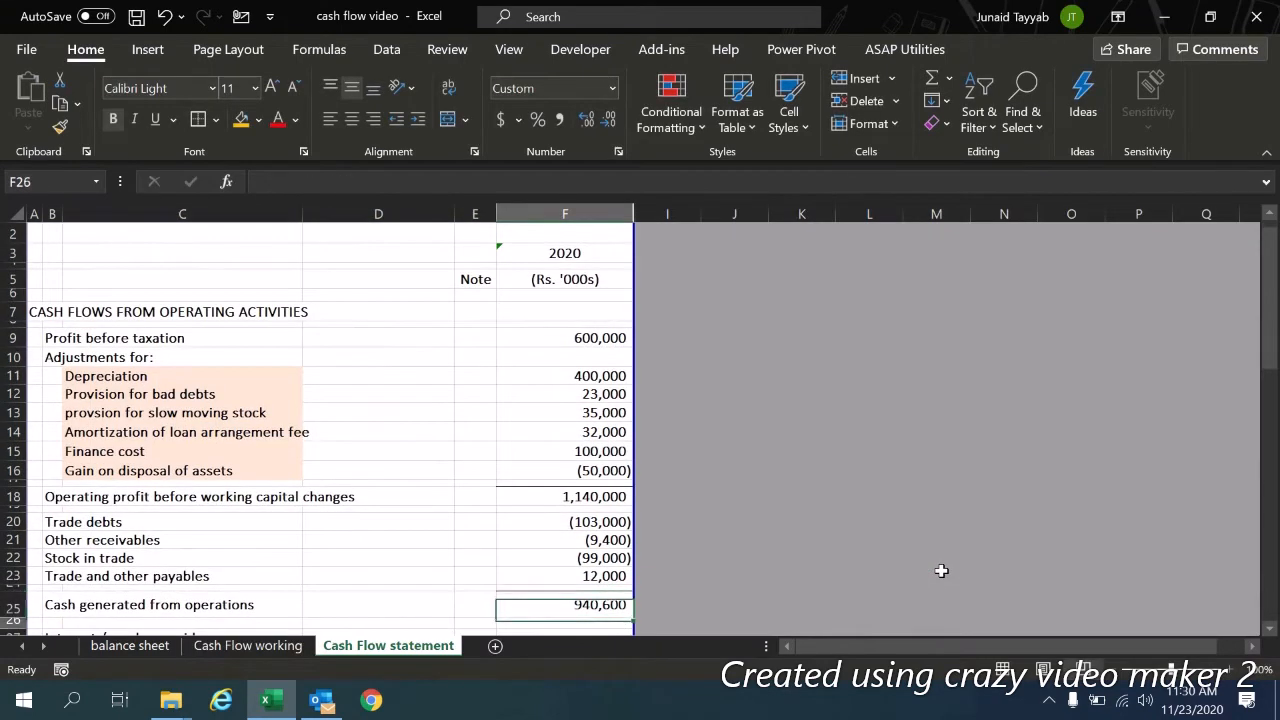
key(Up)
key(Up)
key(Up)
key(Up)
key(Up)
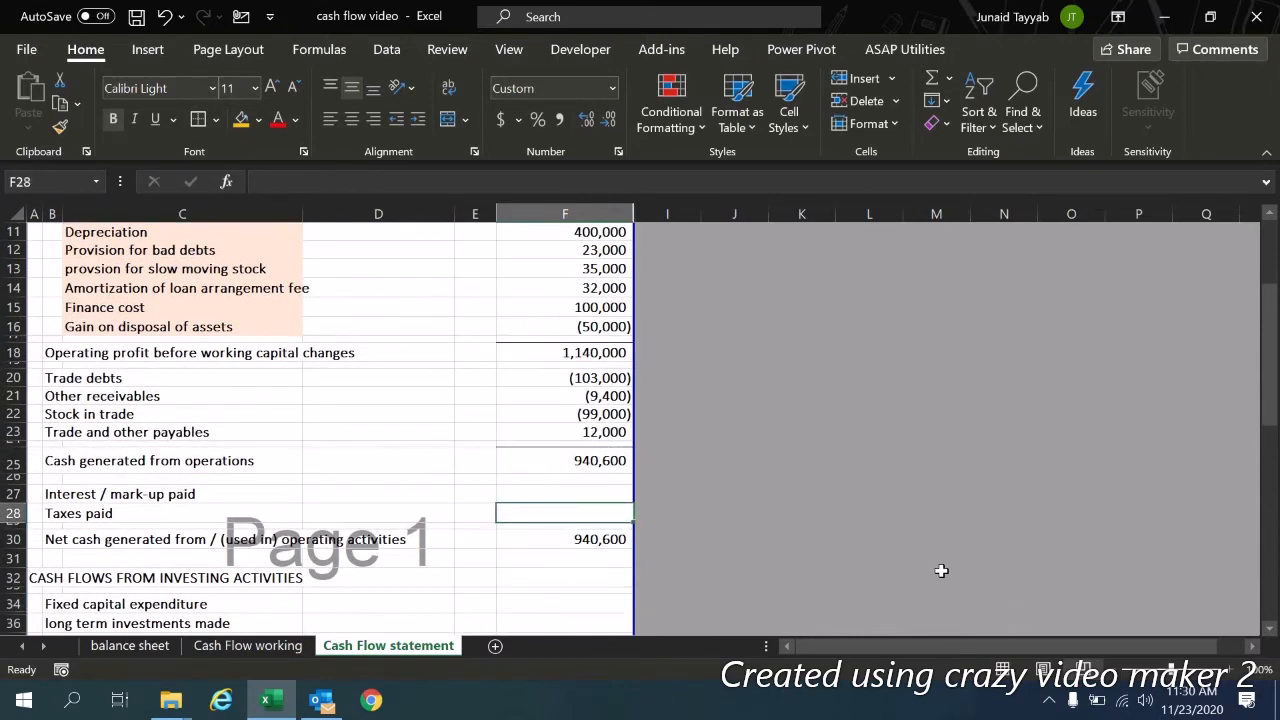
text(=)
key(ctrl+Page_Up)
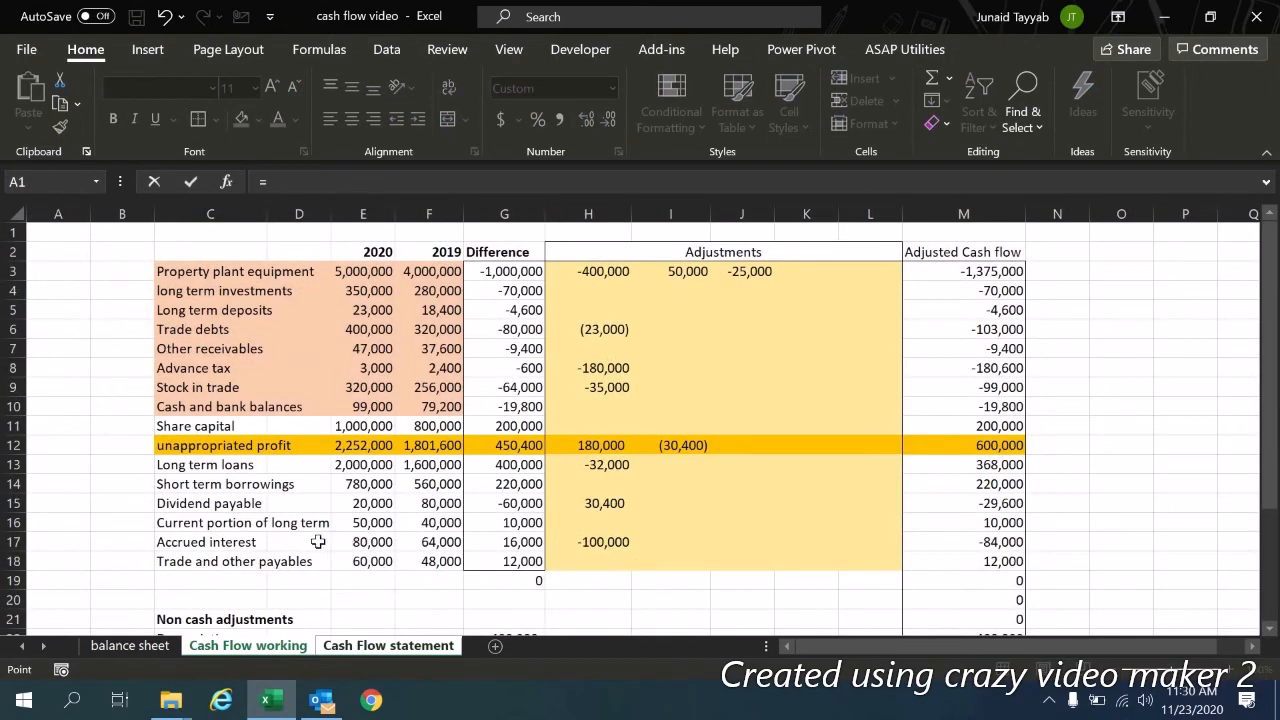
click(950, 541)
key(Return)
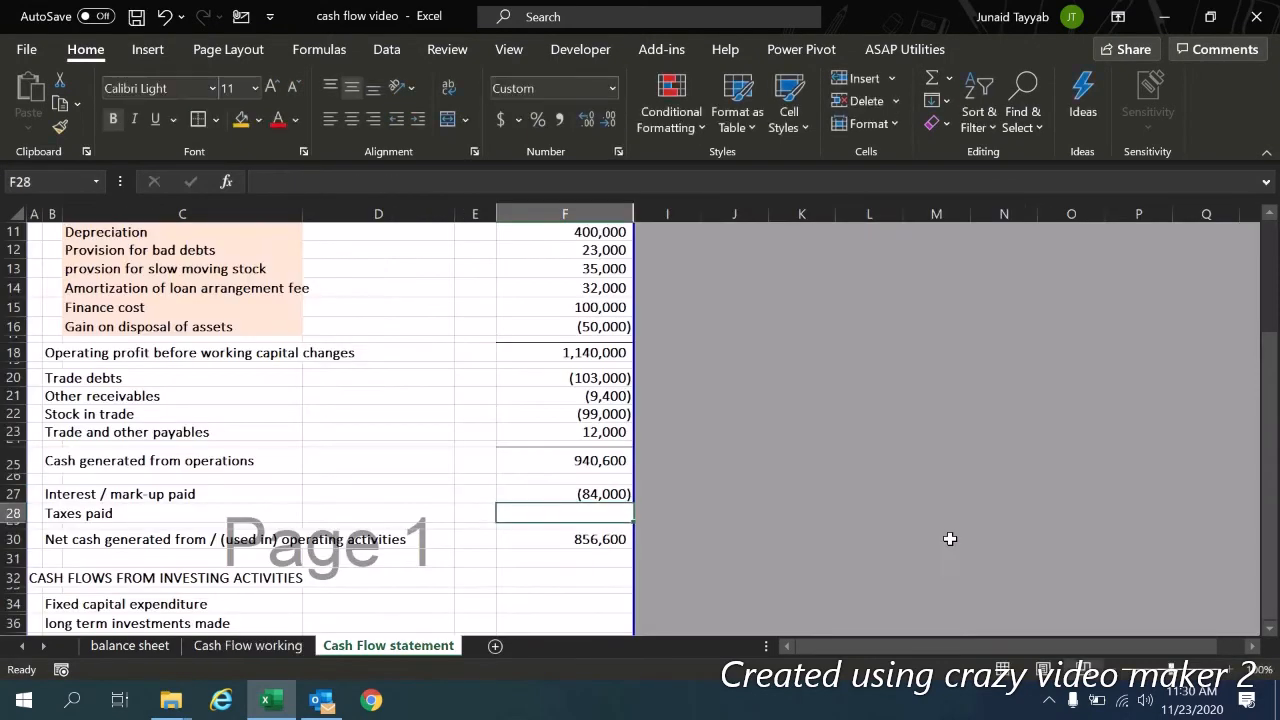
text(=)
key(ctrl+Page_Up)
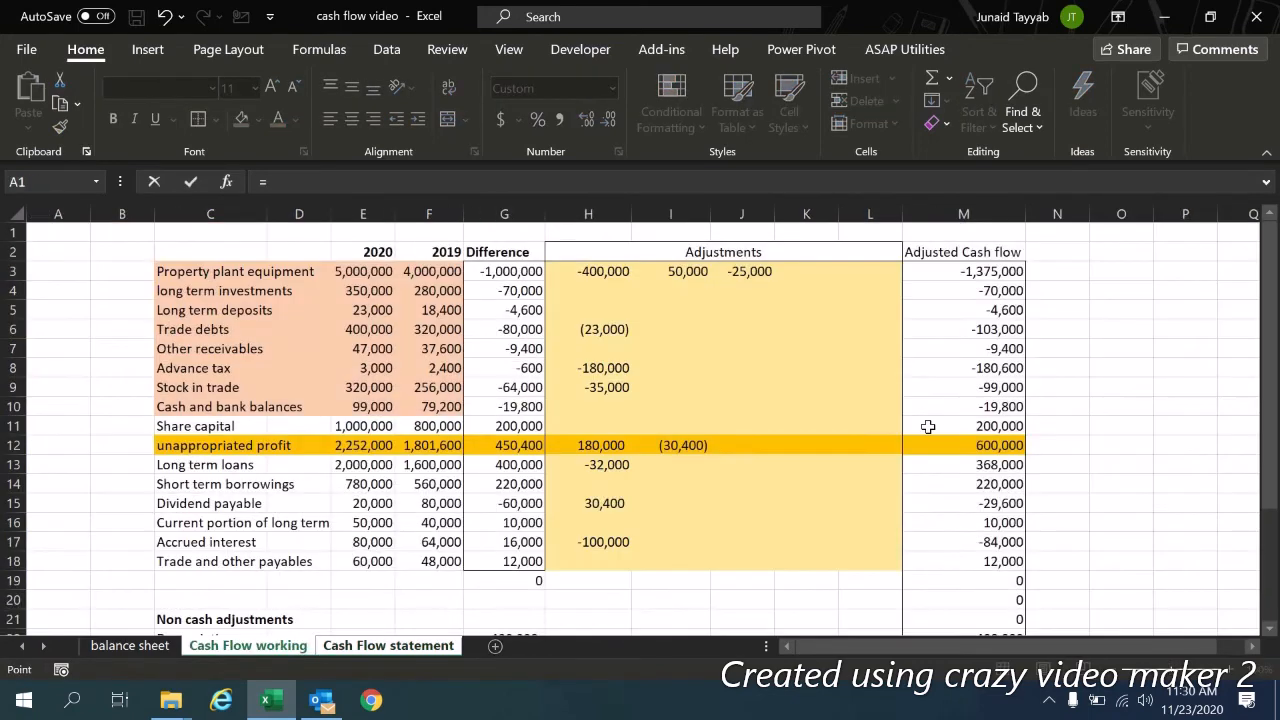
key(Return)
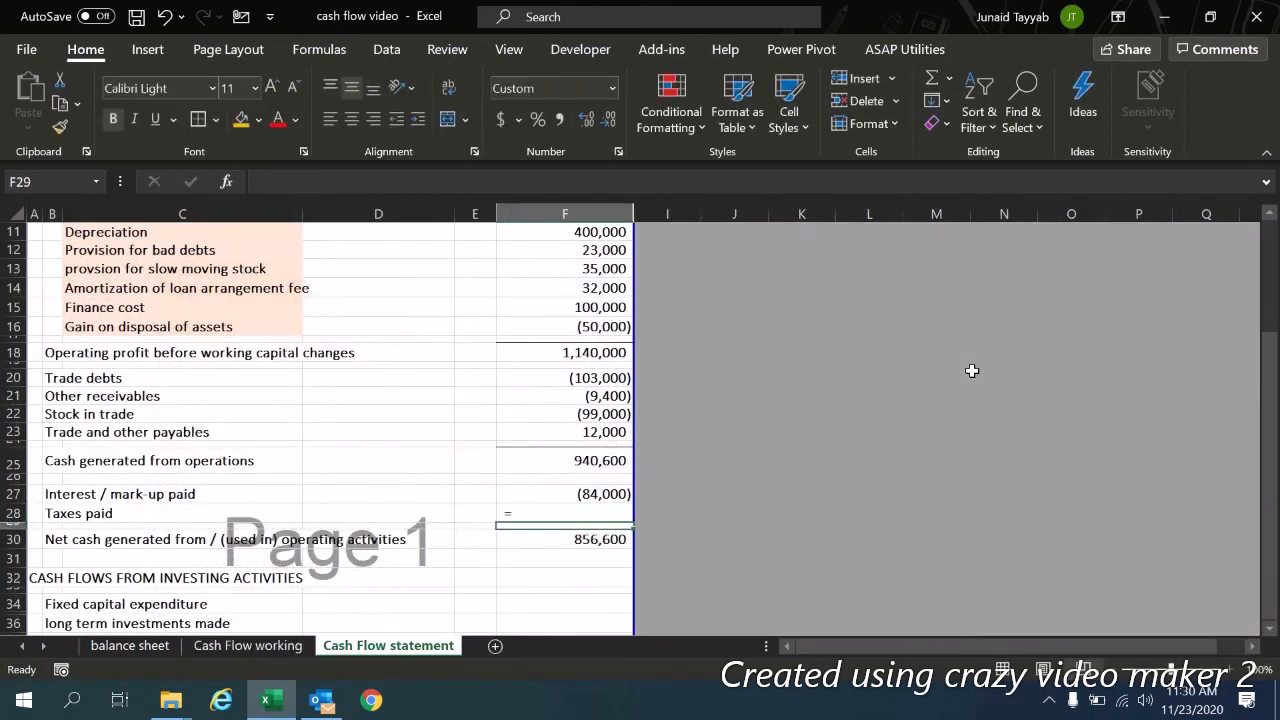
Step: Link Taxes paid in F28 to the adjusted advance tax amount in Cash Flow working cell M8
key(Up)
text(=)
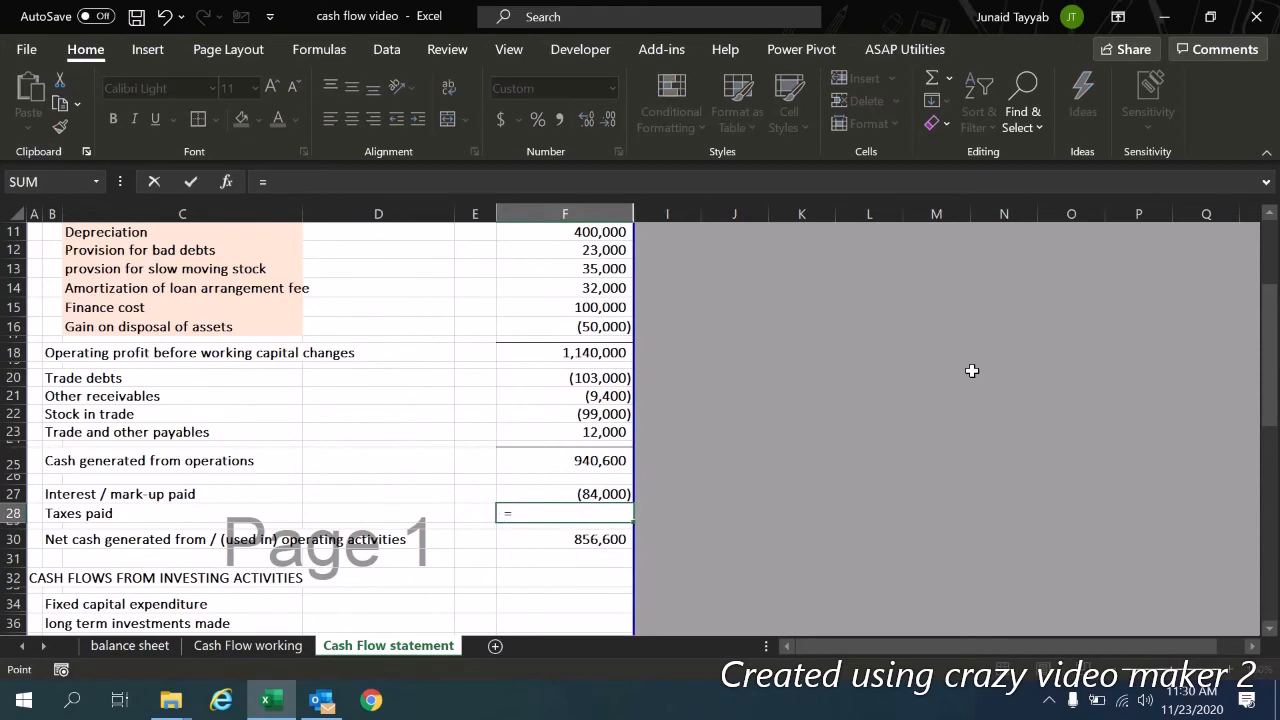
key(ctrl+Page_Up)
click(985, 368)
key(Return)
Step: Under investing activities, link Fixed capital expenditure in F34 to Cash Flow working cell M3
key(Down)
key(Down)
key(Down)
key(Down)
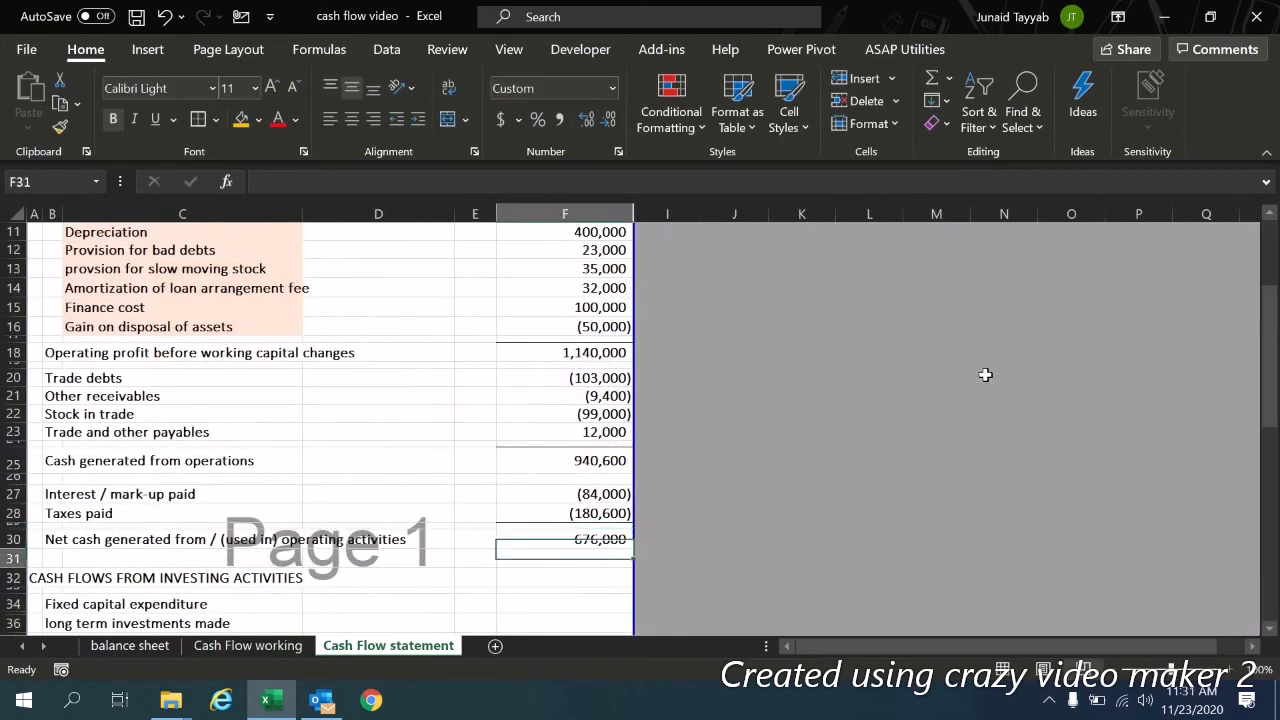
key(Down)
key(Down)
key(Down)
key(Down)
key(Down)
key(Up)
key(Up)
key(Up)
key(Up)
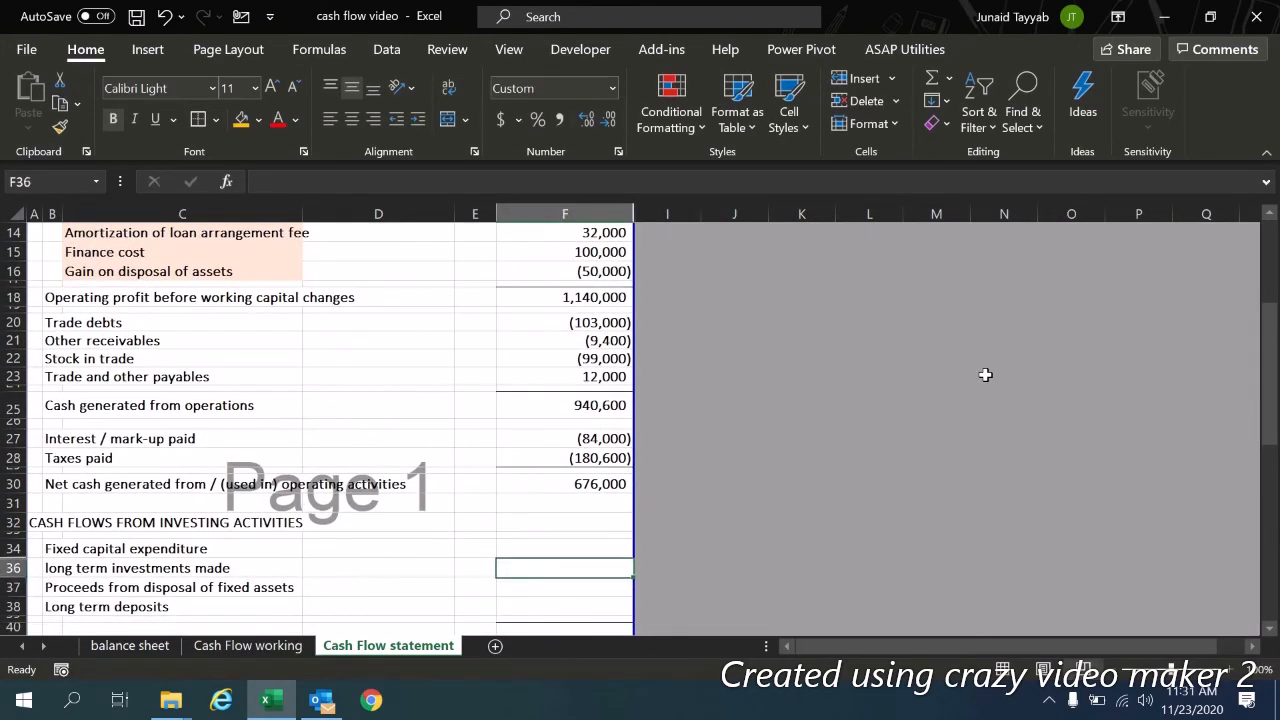
text(=)
key(ctrl+Page_Up)
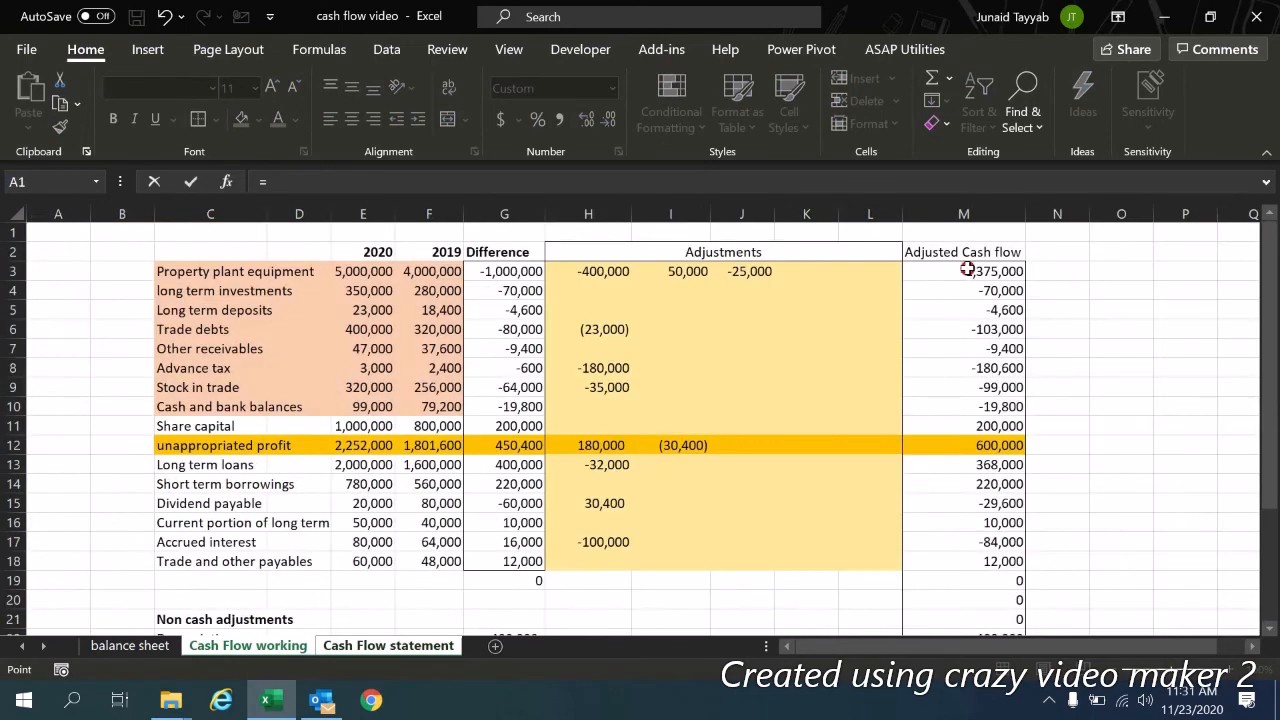
click(967, 268)
key(ctrl+Page_Down)
key(Return)
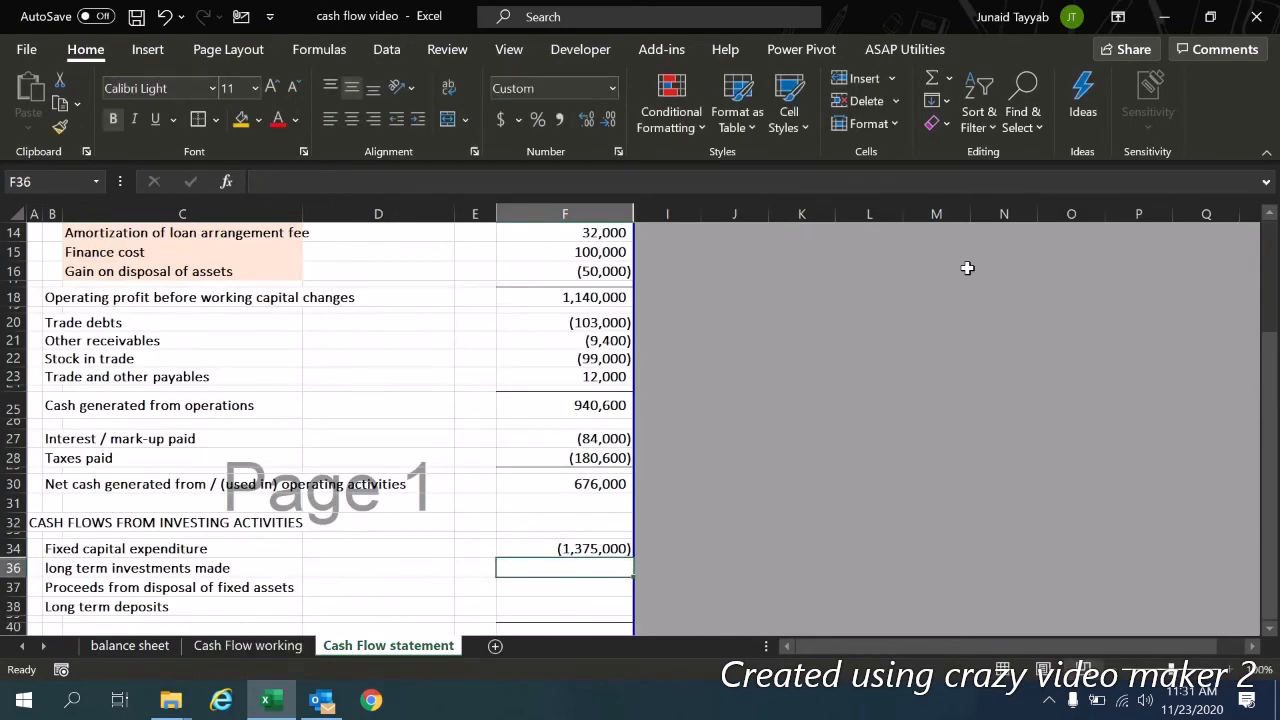
Step: Link long term investments made in F36 to Cash Flow working cell M4
text(=)
key(ctrl+Page_Up)
click(967, 290)
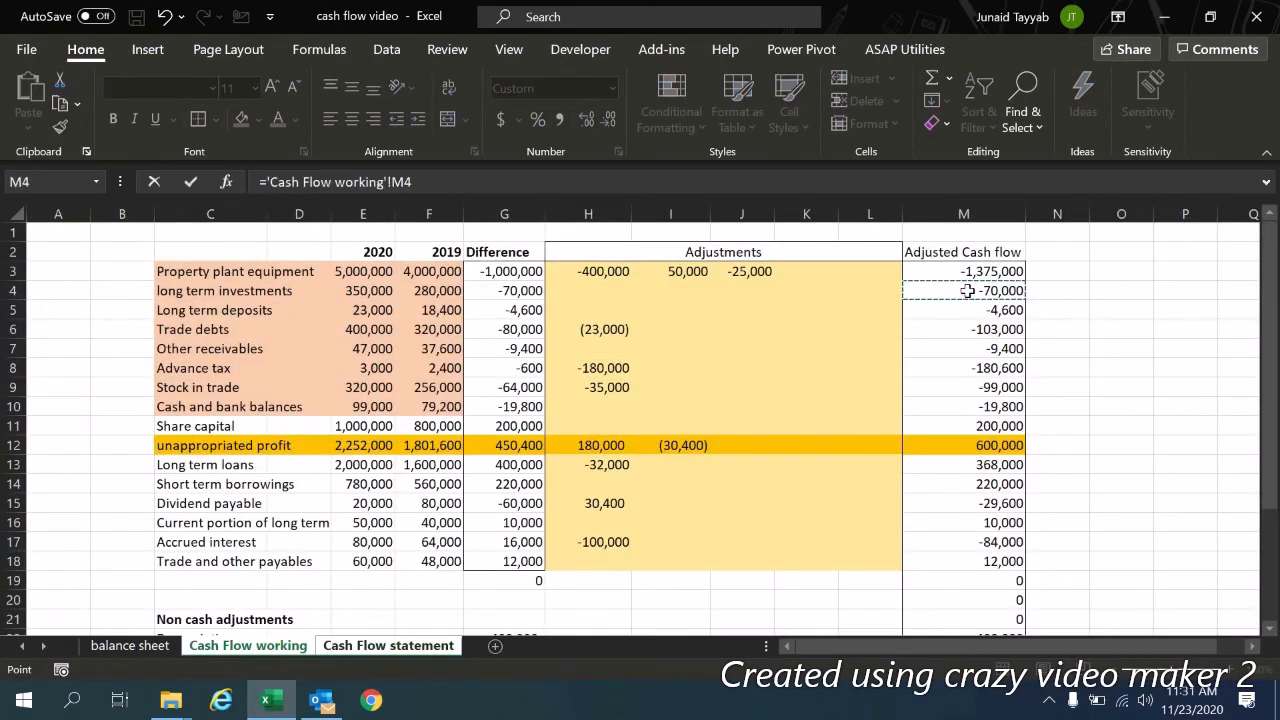
key(Return)
Step: Link Proceeds from disposal of fixed assets in F37 to the disposal receipts in Cash Flow working cell M28
text(=)
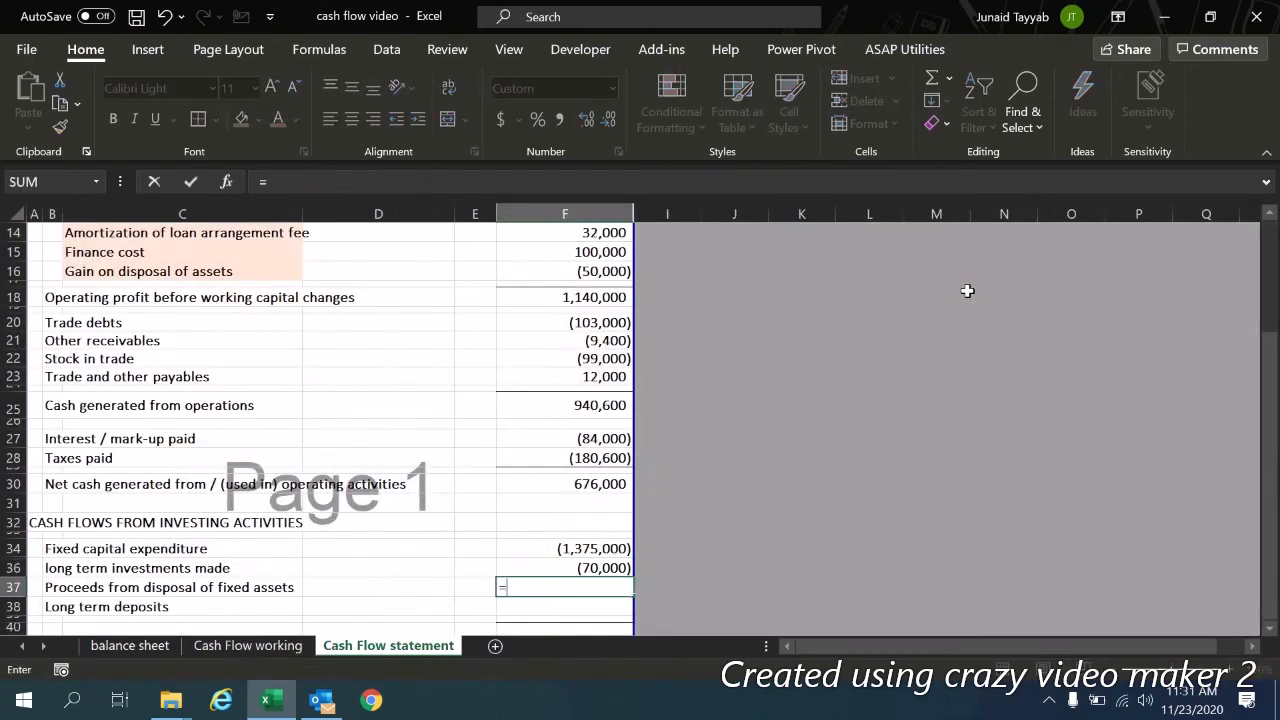
key(ctrl+Page_Up)
scroll(960, 437, down, 7)
click(1003, 349)
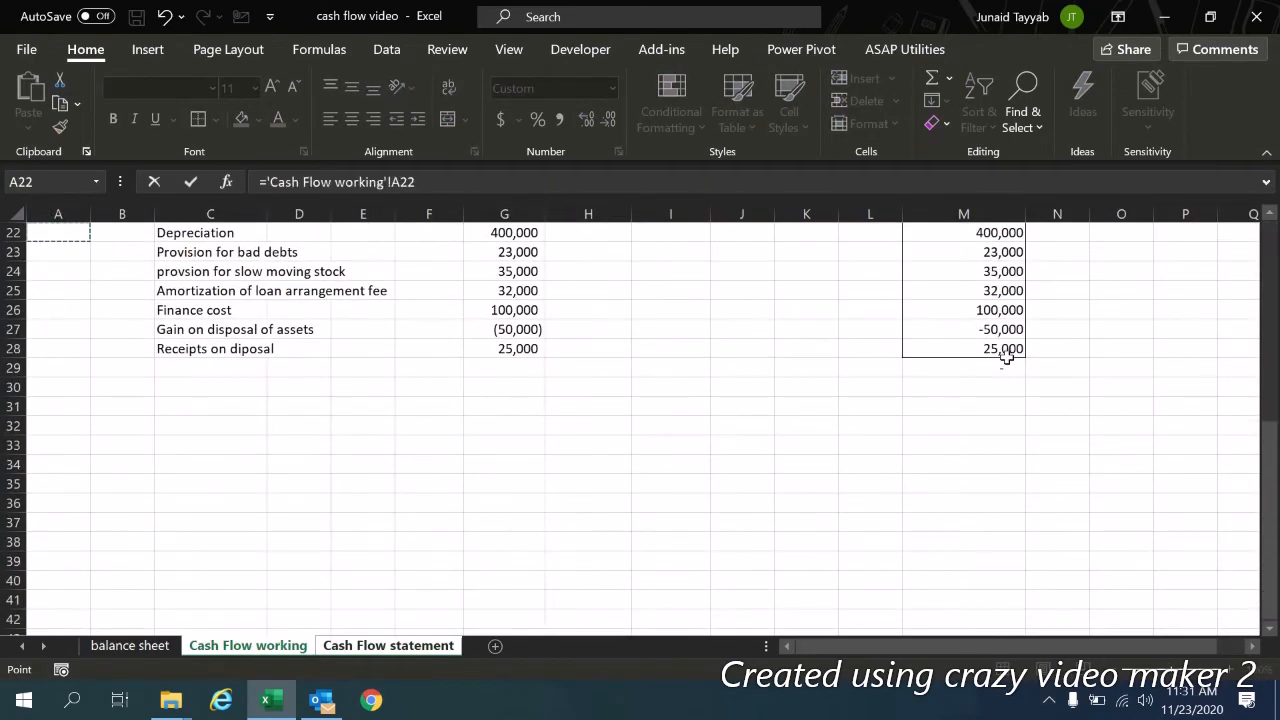
key(Return)
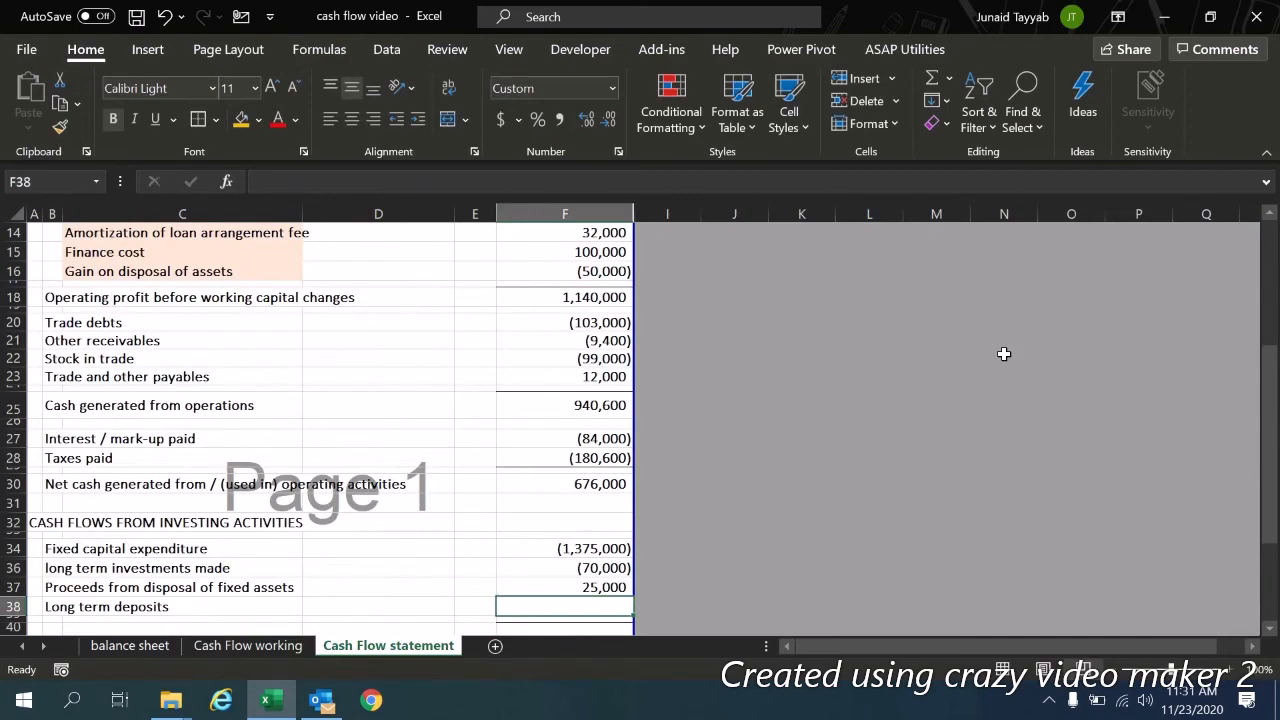
Step: Link Long term deposits in F38 to Cash Flow working cell M5
text(=)
key(ctrl+Page_Up)
scroll(1005, 349, up, 7)
key(Up)
key(Up)
key(Up)
key(Up)
key(Up)
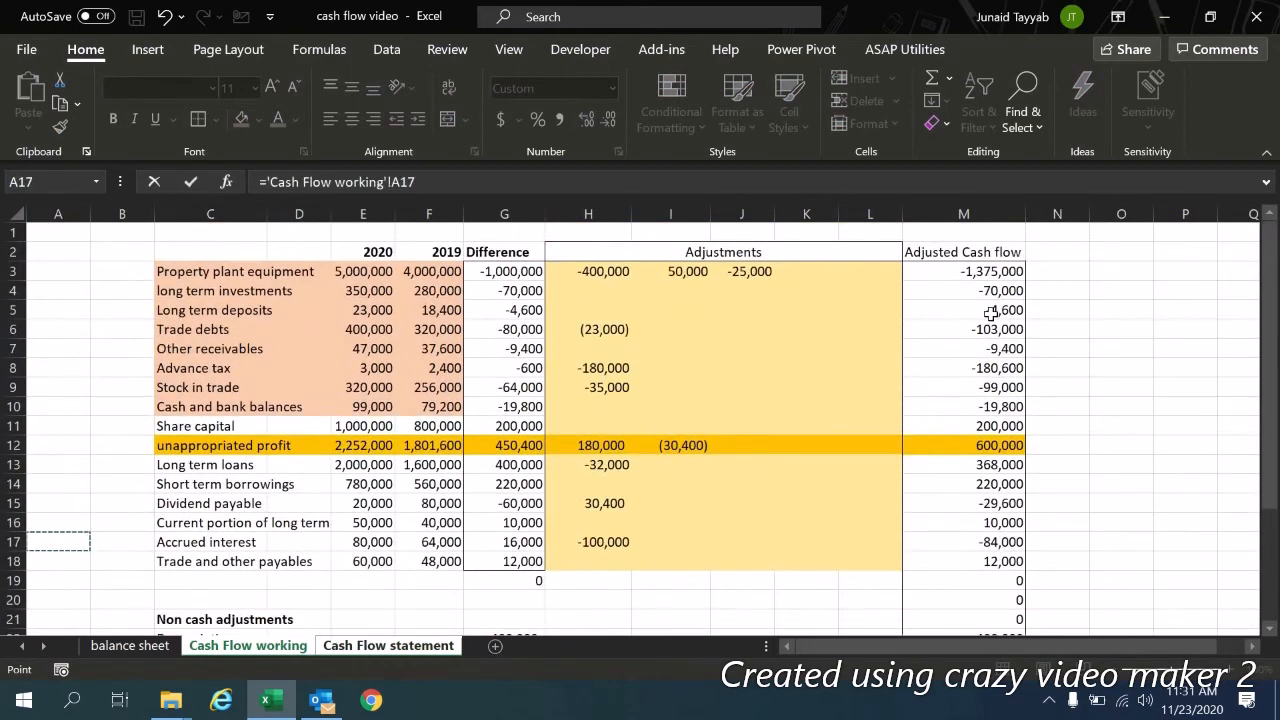
click(990, 314)
key(Return)
Step: Under financing activities, link Dividends paid in F45 to the dividend payable amount in Cash Flow working cell M15
key(Down)
key(Down)
key(Down)
key(Down)
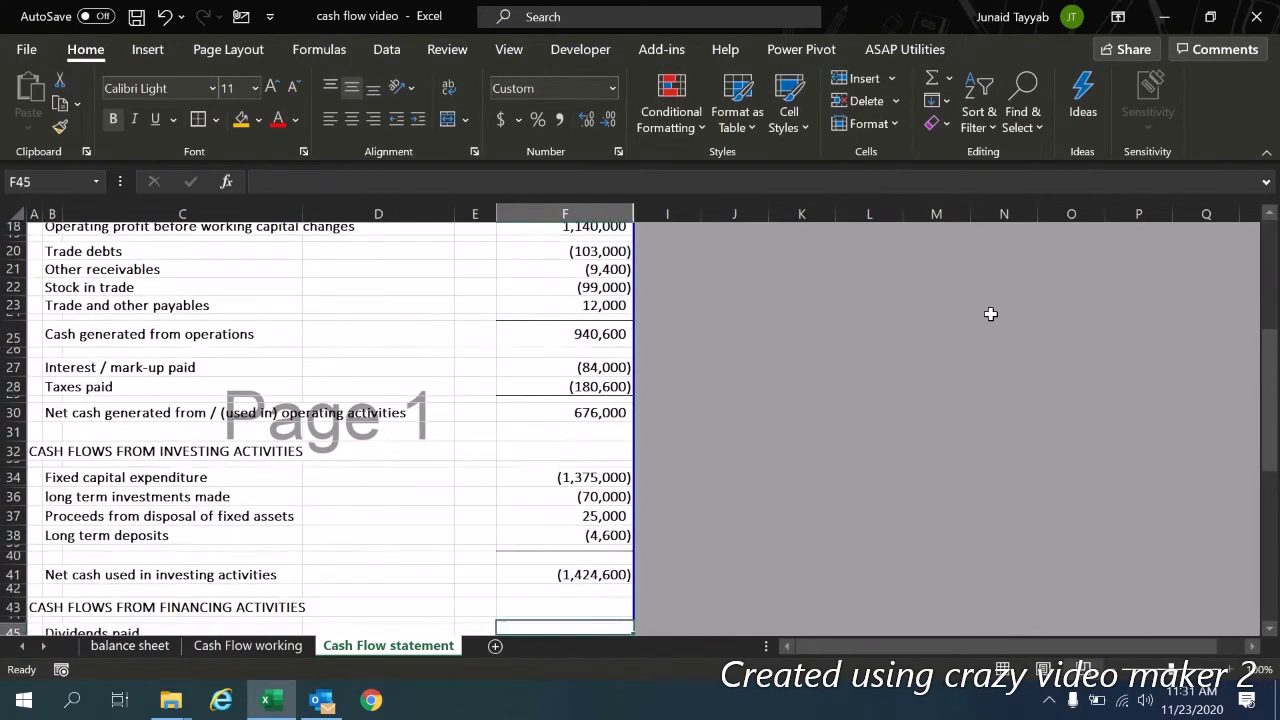
key(Down)
key(Up)
key(Up)
key(Up)
key(Up)
key(Down)
key(Down)
key(Down)
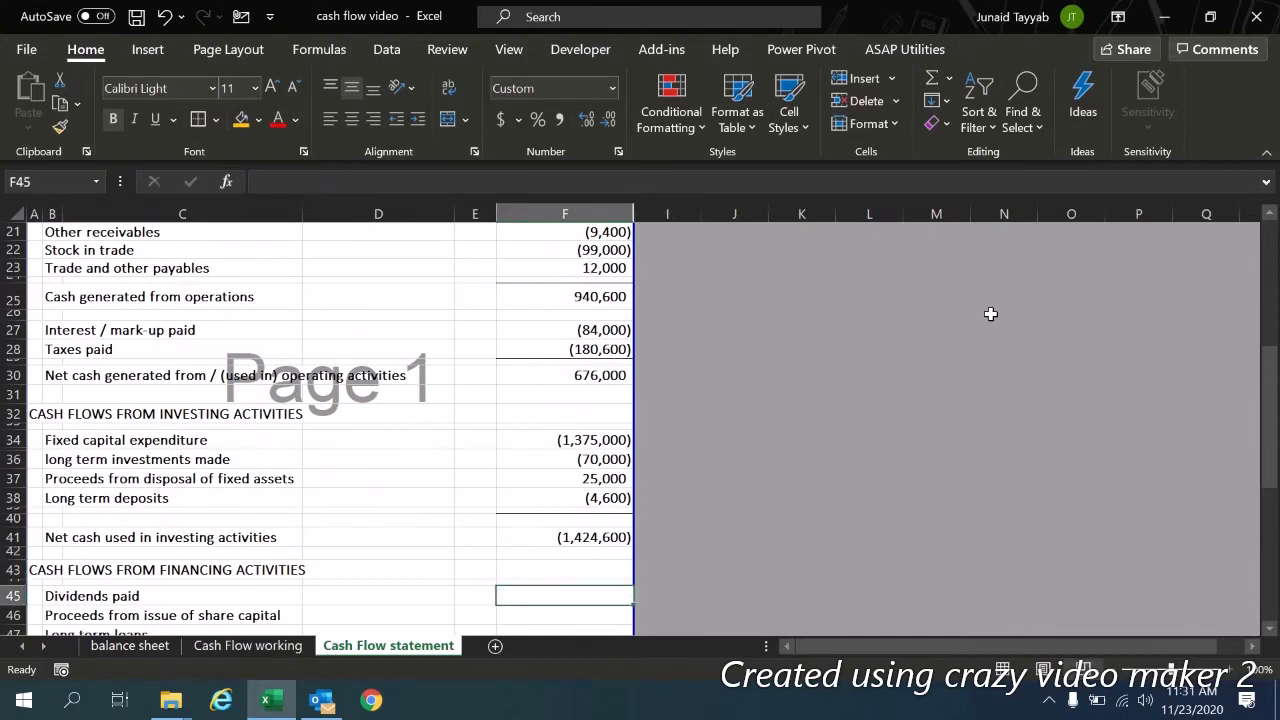
text(=)
key(ctrl+Page_Up)
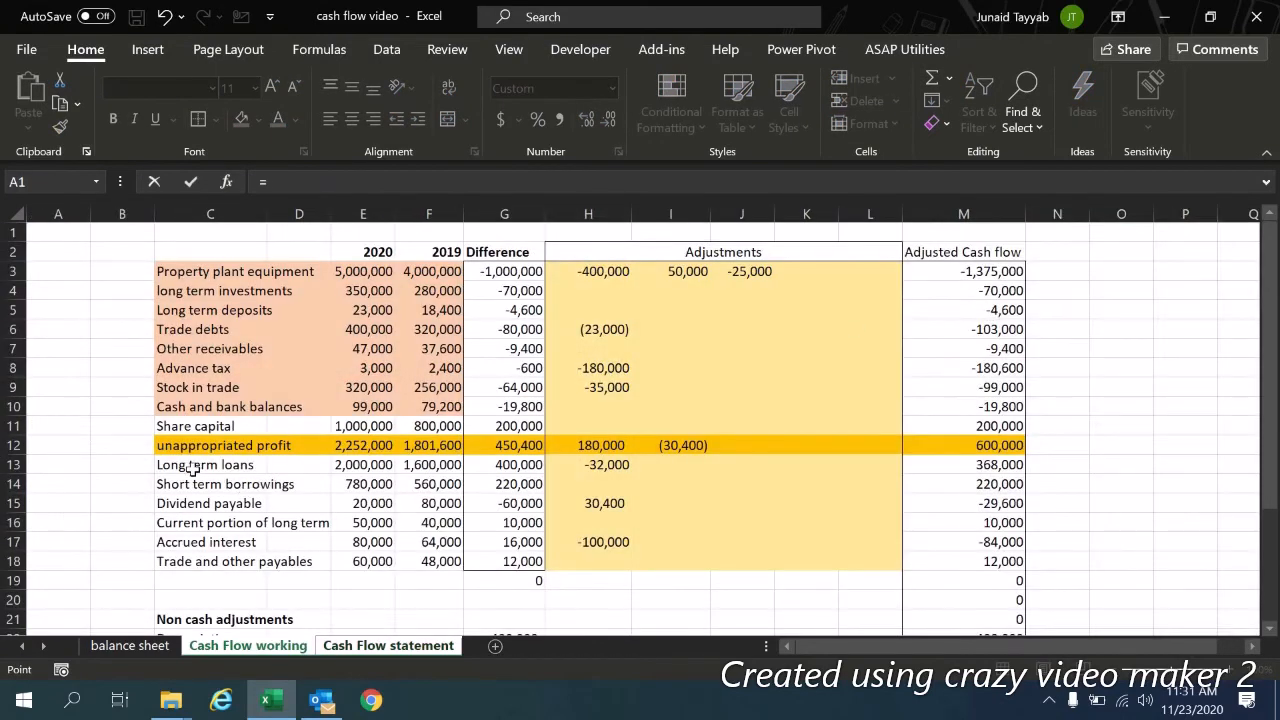
click(966, 503)
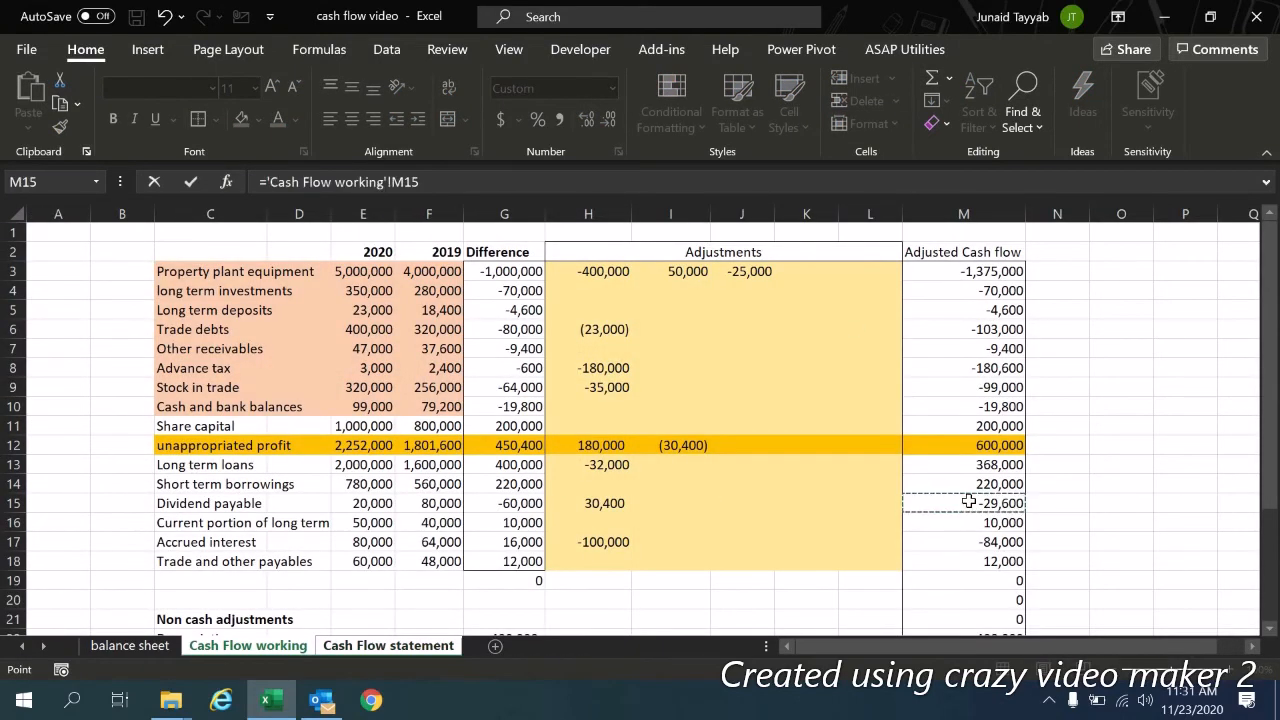
key(Return)
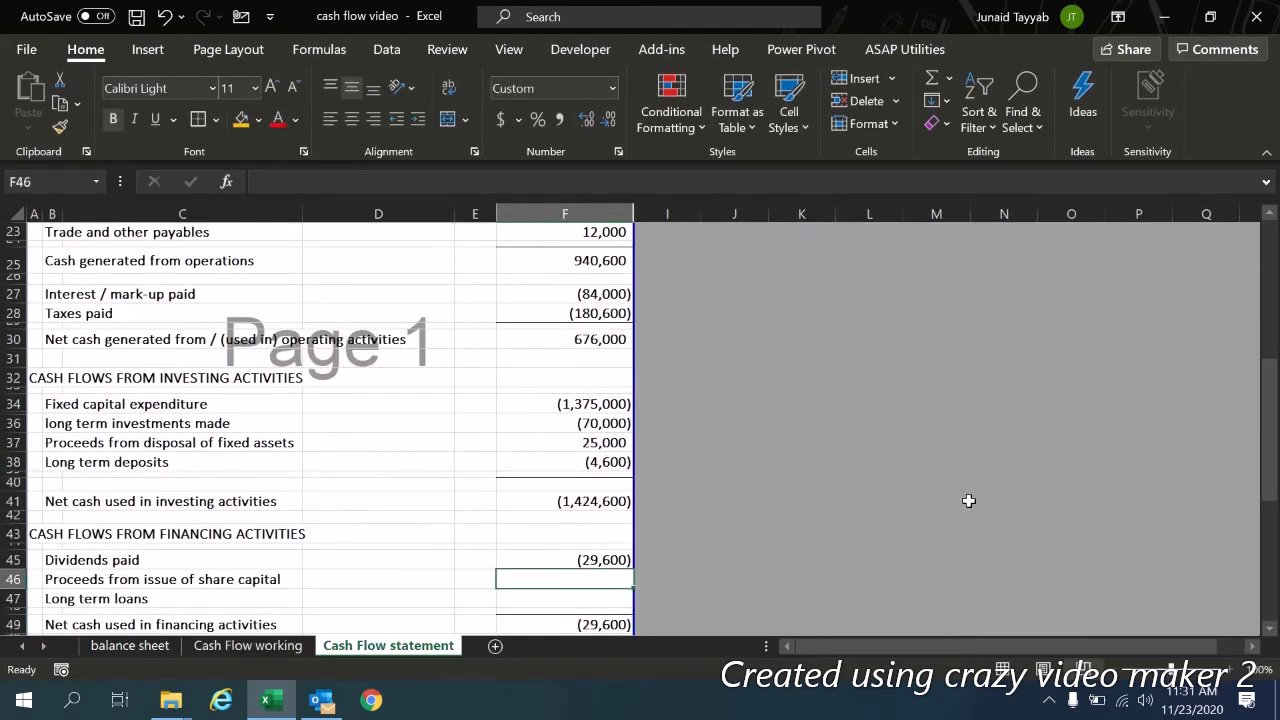
Step: Link Proceeds from issue of share capital in F46 to Cash Flow working cell M11
text(=)
key(ctrl+Page_Up)
key(Page_Down)
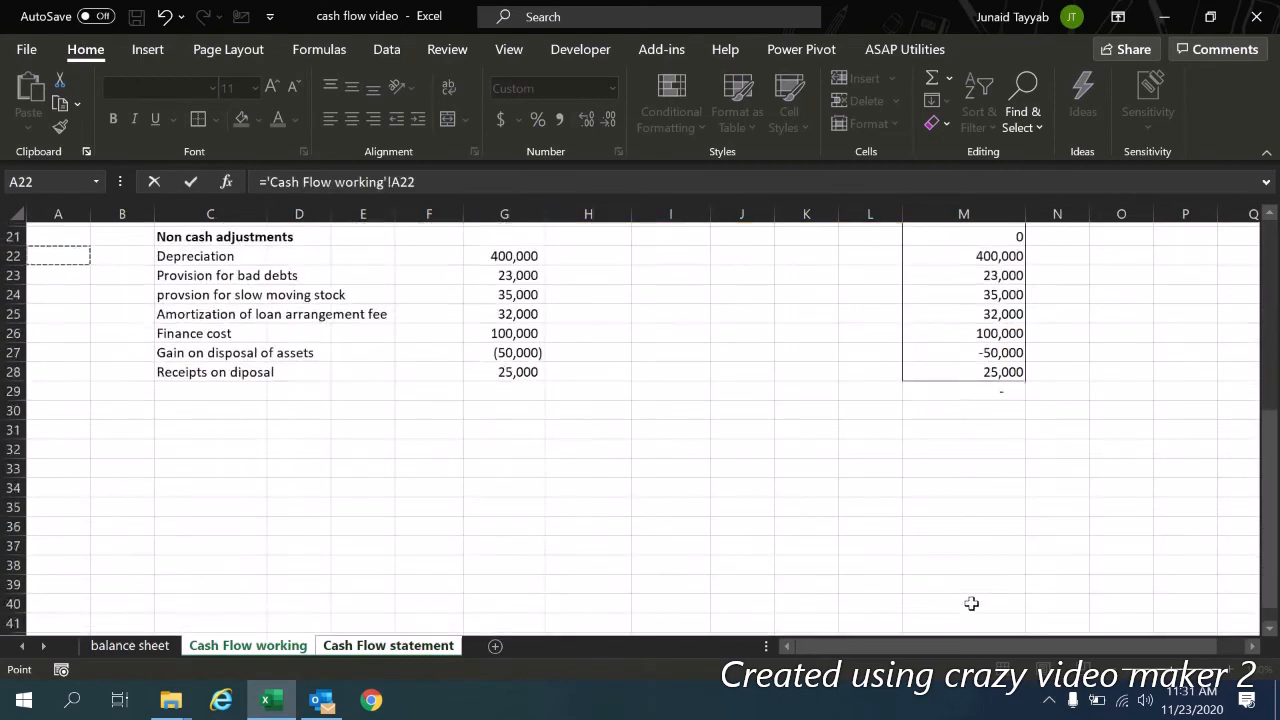
scroll(971, 603, up, 7)
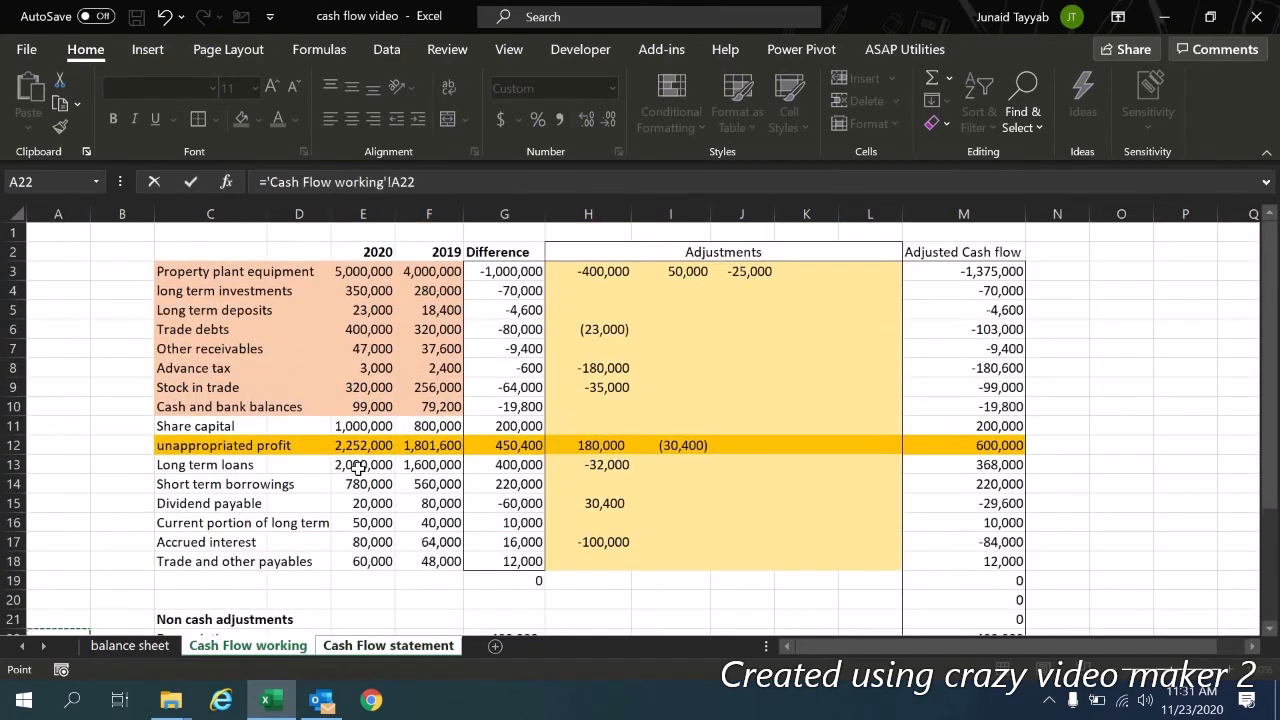
click(1007, 430)
key(Return)
key(Down)
key(Up)
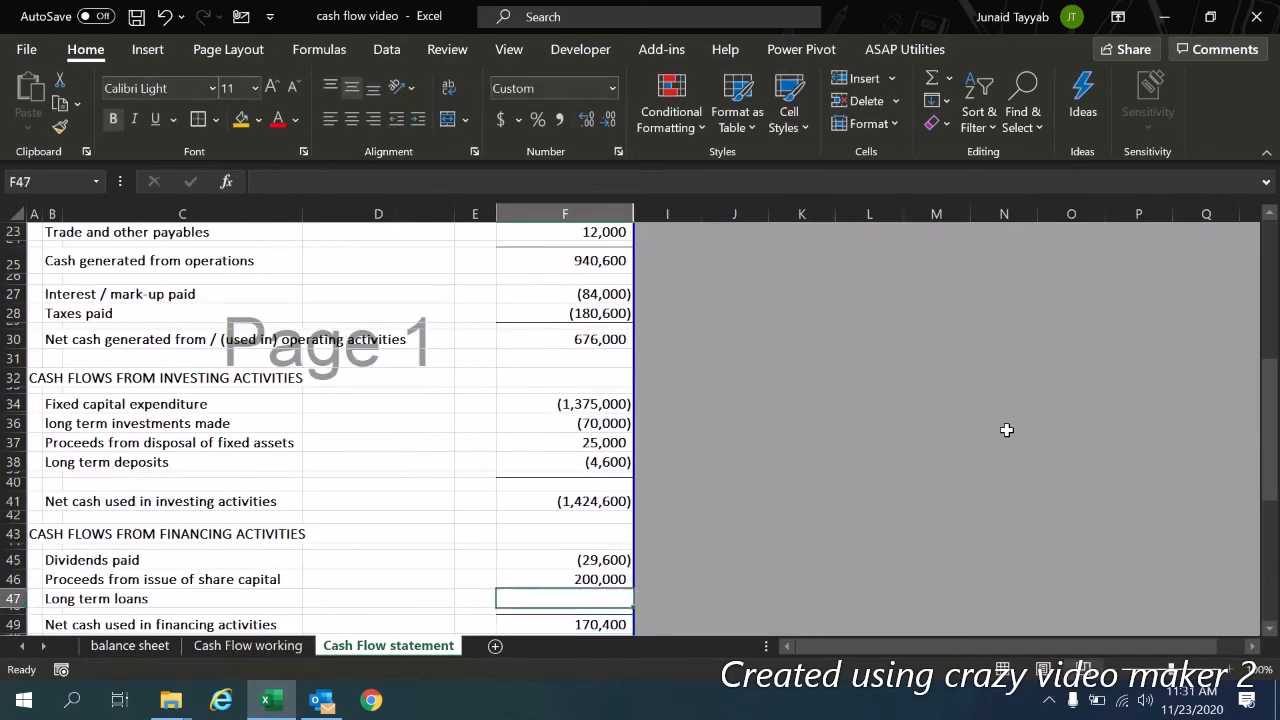
Step: Set Long term loans in F47 to the sum of Cash Flow working cells M13 and M16, including the current portion
text(=)
key(ctrl+Page_Up)
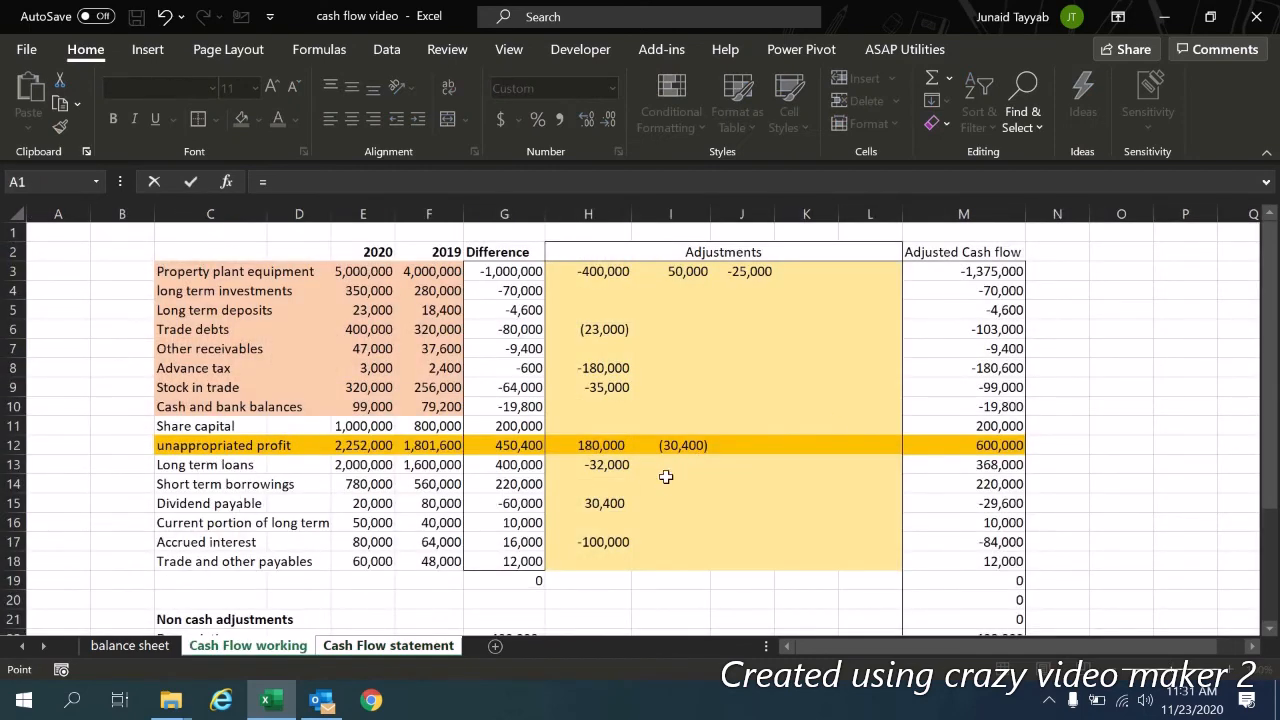
click(946, 462)
text(+)
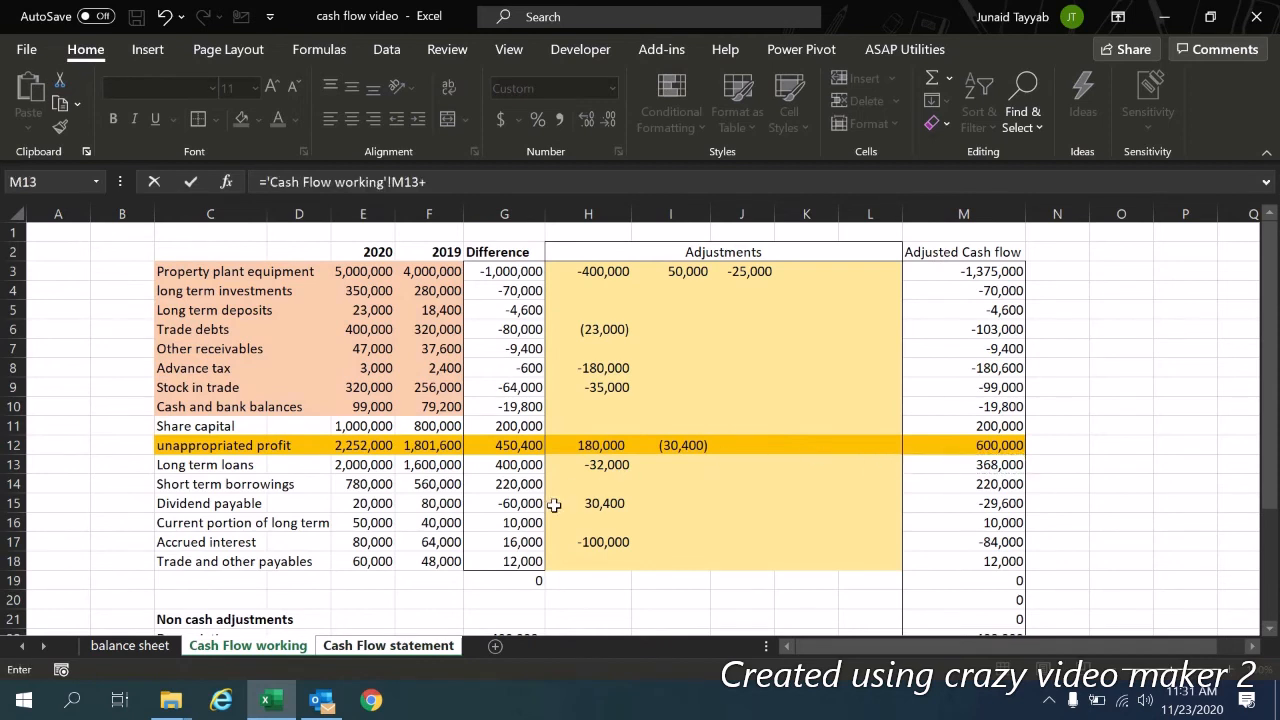
click(997, 524)
key(Return)
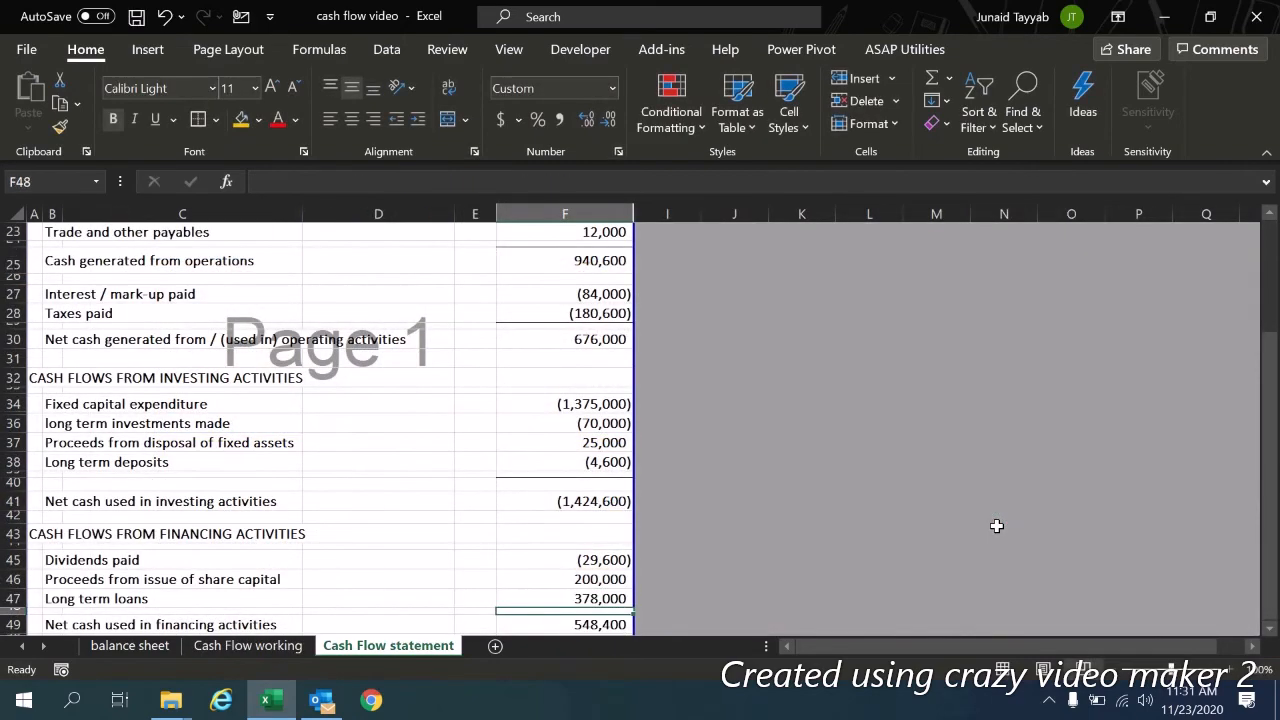
Step: Set opening cash and cash equivalents in F53 to 2019 cash and bank balances minus short term borrowings, Cash Flow working F10-F14
key(Down)
key(Down)
key(Down)
key(Down)
key(Down)
key(Down)
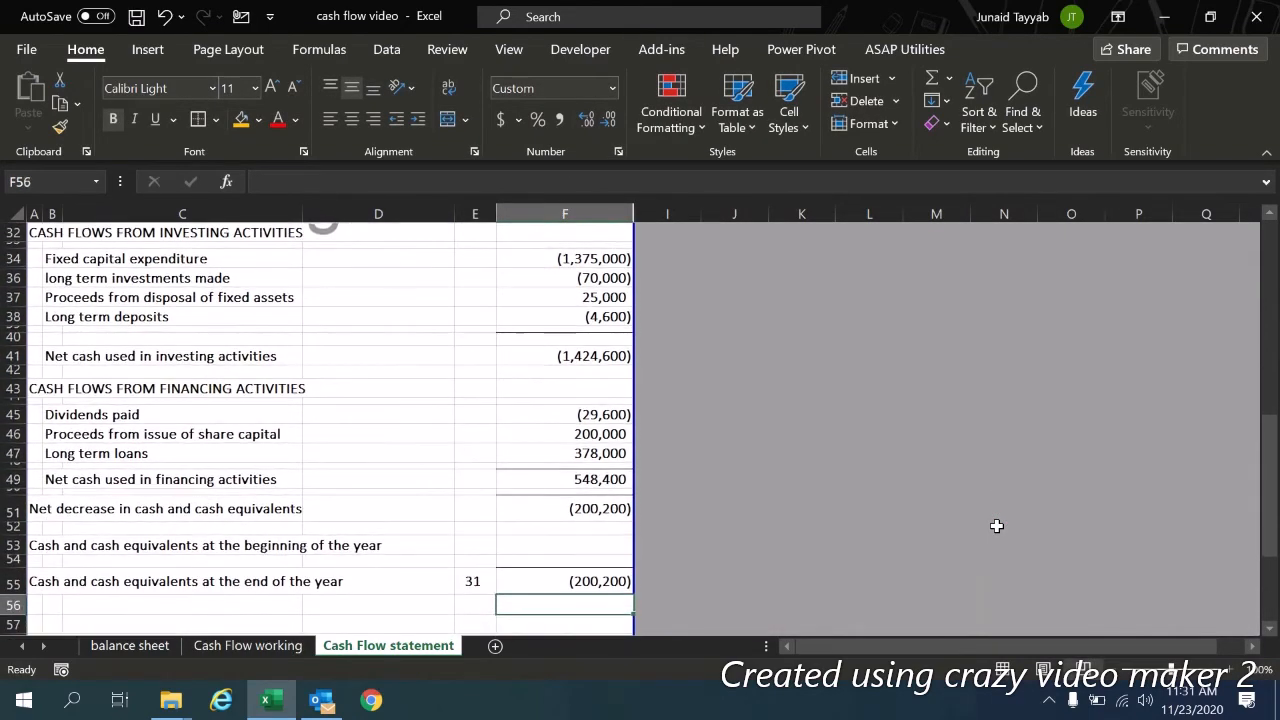
key(Up)
key(Up)
key(Up)
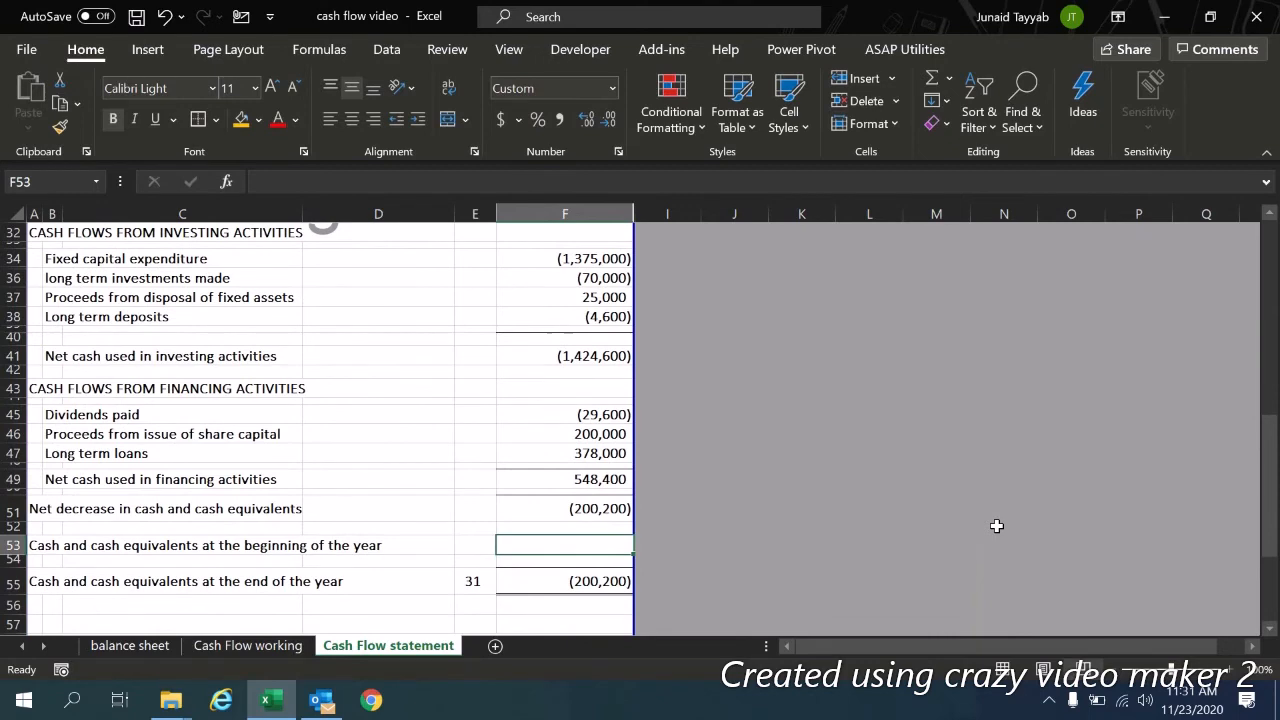
text(=)
key(ctrl+Page_Up)
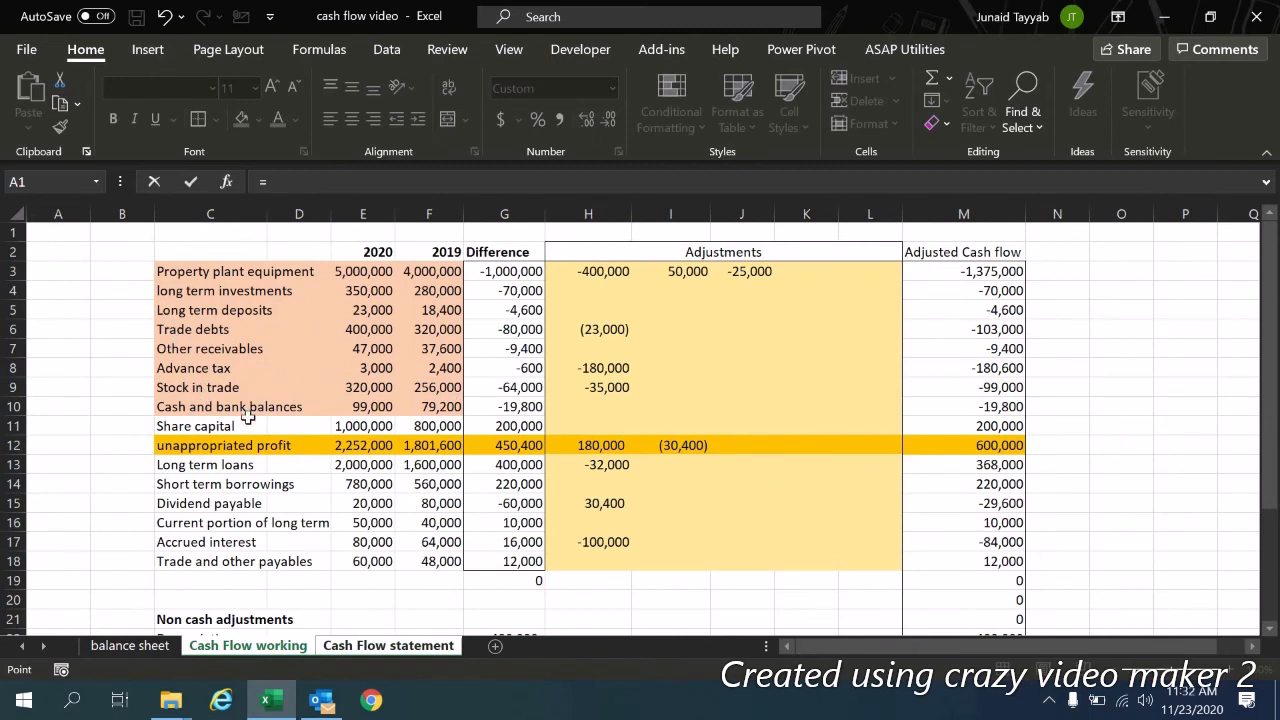
click(445, 410)
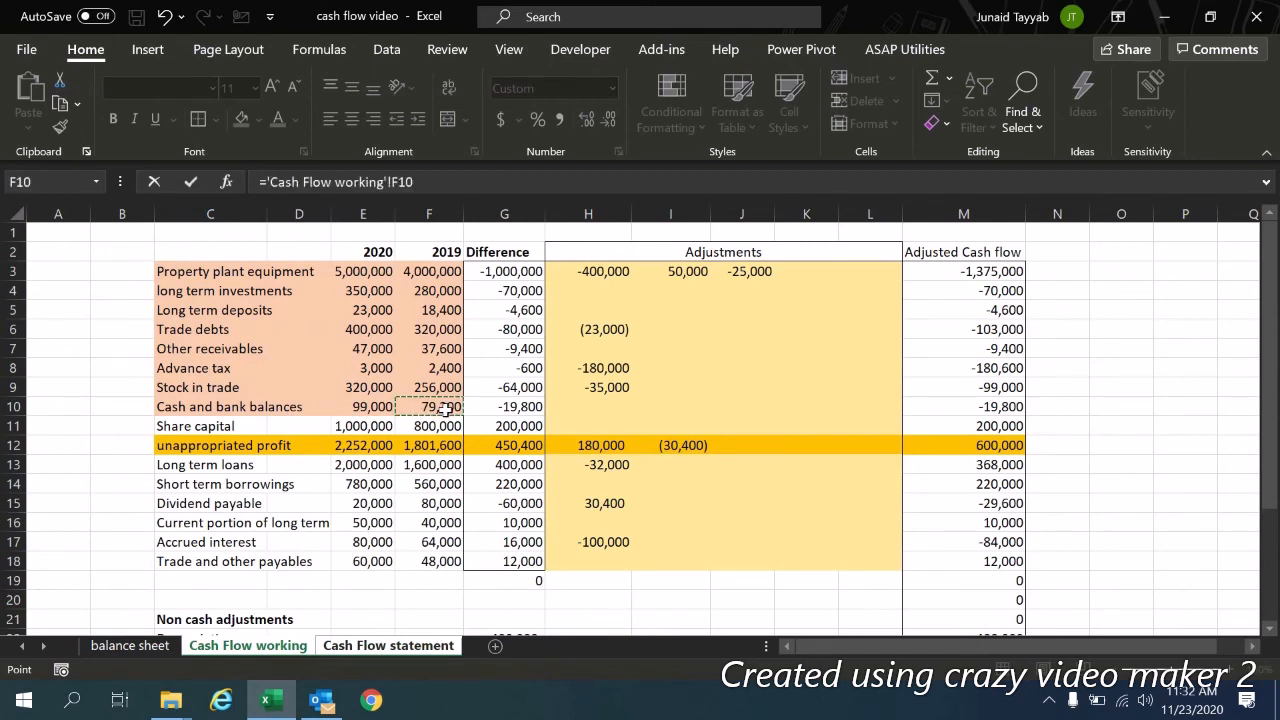
text(-)
click(428, 480)
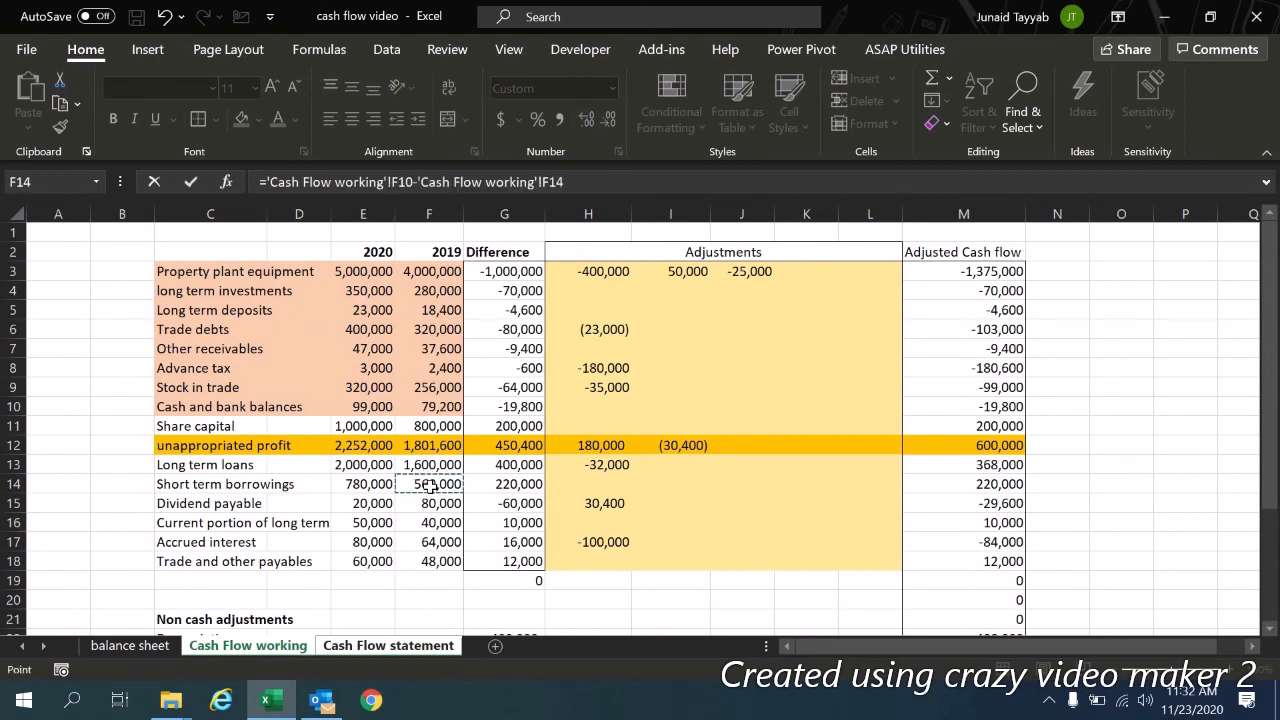
key(Return)
Step: Below the closing cash line, calculate the 2020 balance in F57 as Cash Flow working E10 minus E14
key(Down)
key(Down)
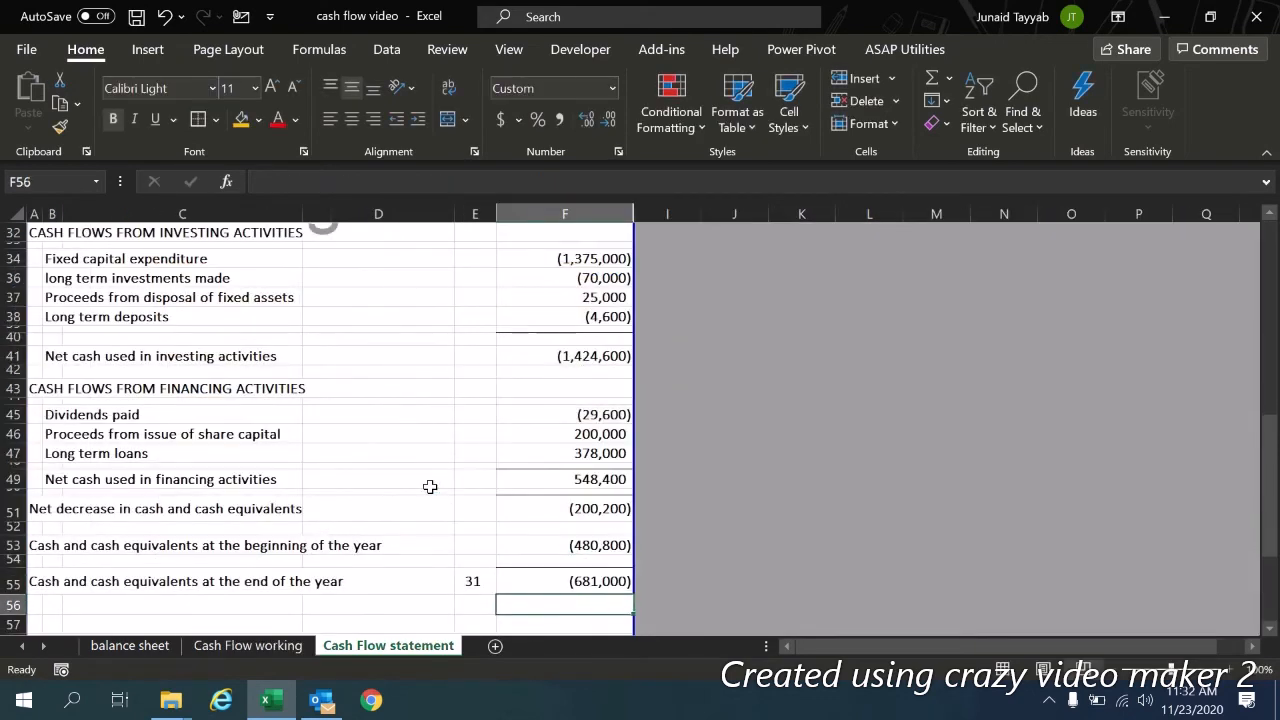
key(Up)
key(Down)
key(Down)
key(Down)
key(Down)
key(Down)
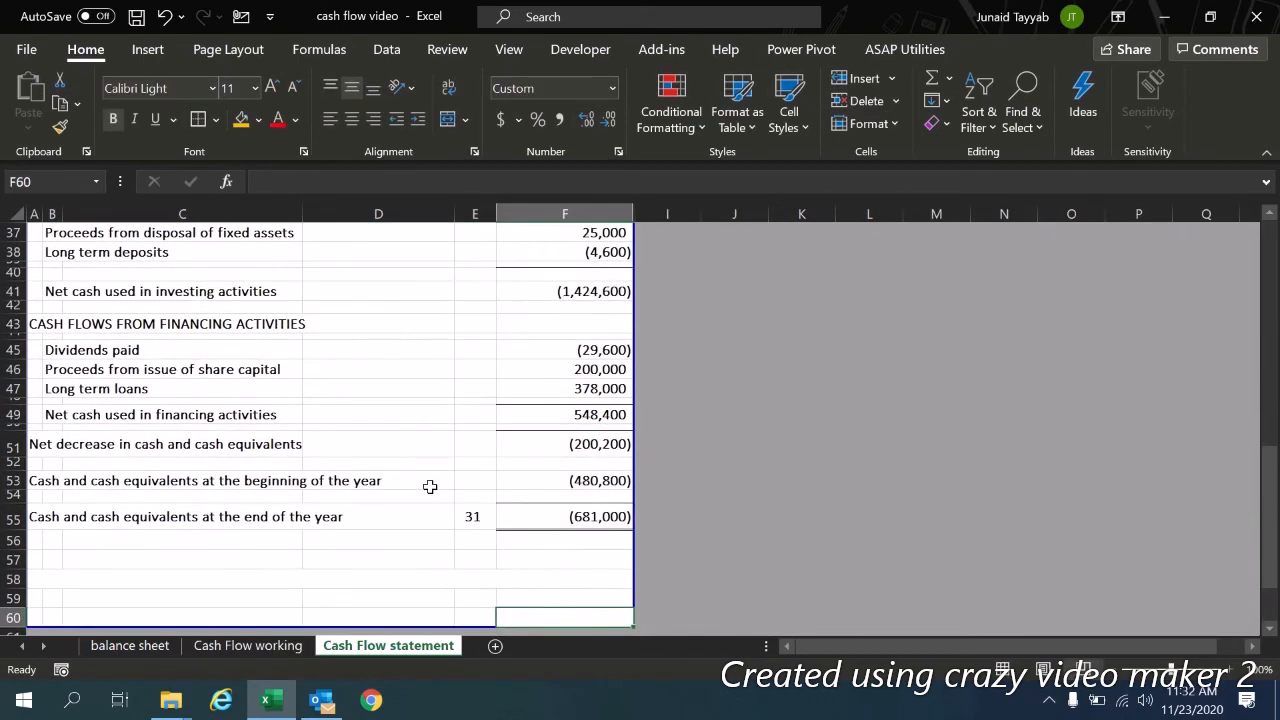
key(Up)
key(Up)
key(Up)
key(Up)
key(Up)
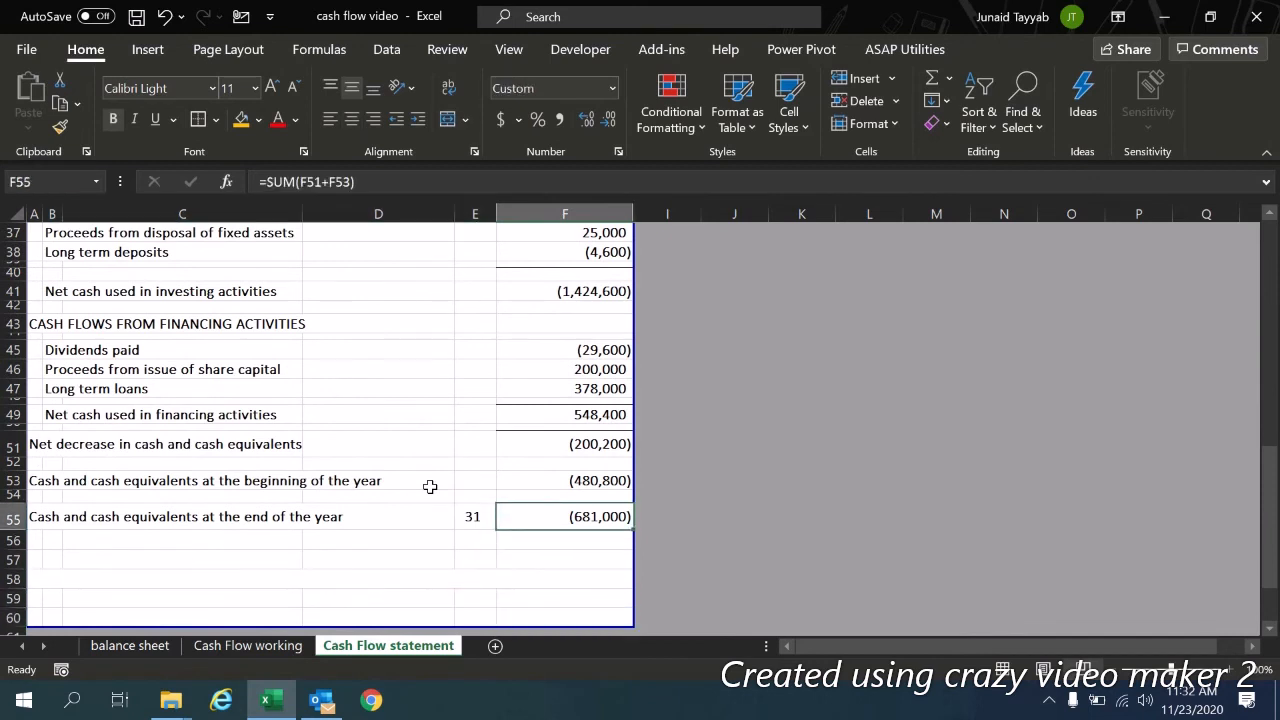
key(Down)
key(Down)
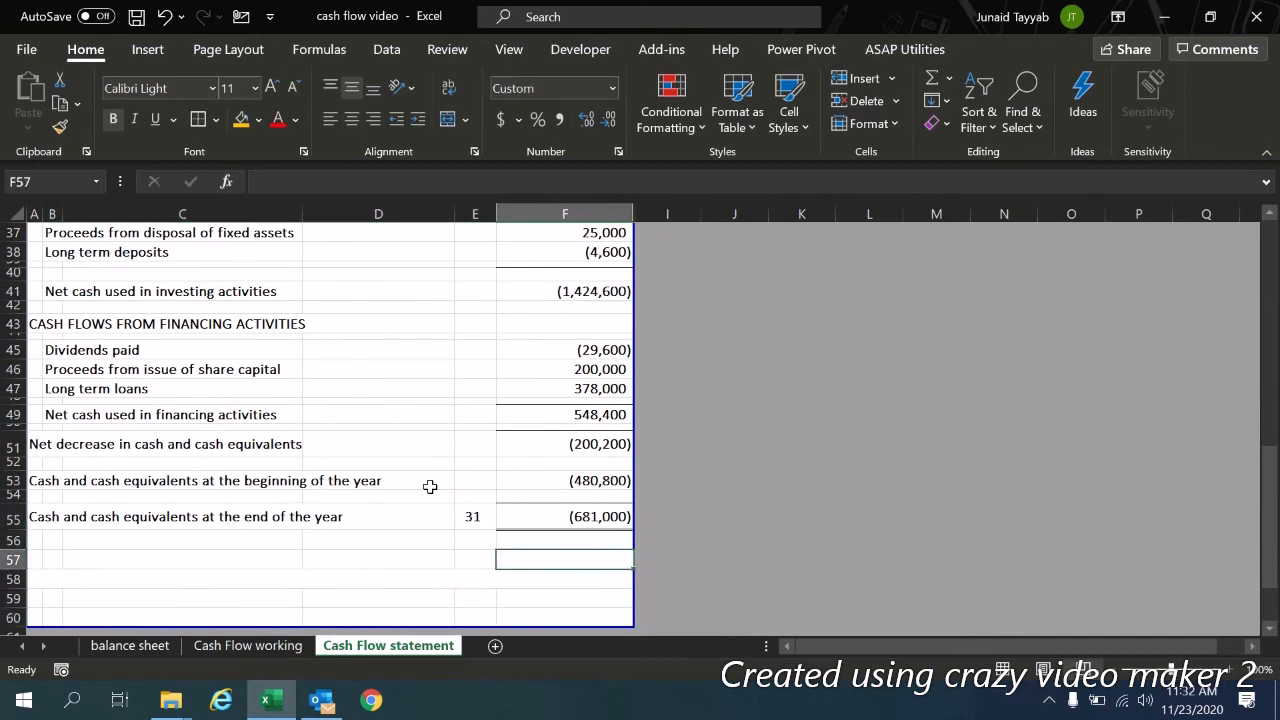
text(=)
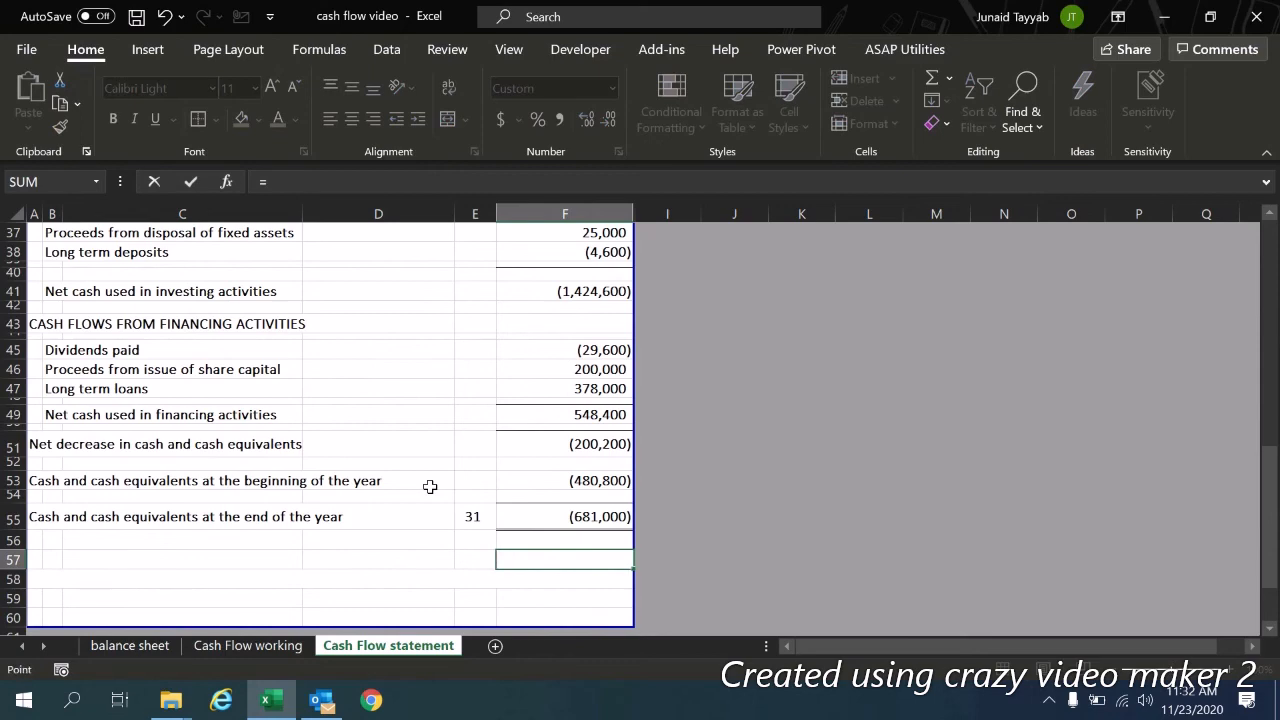
key(ctrl+Page_Up)
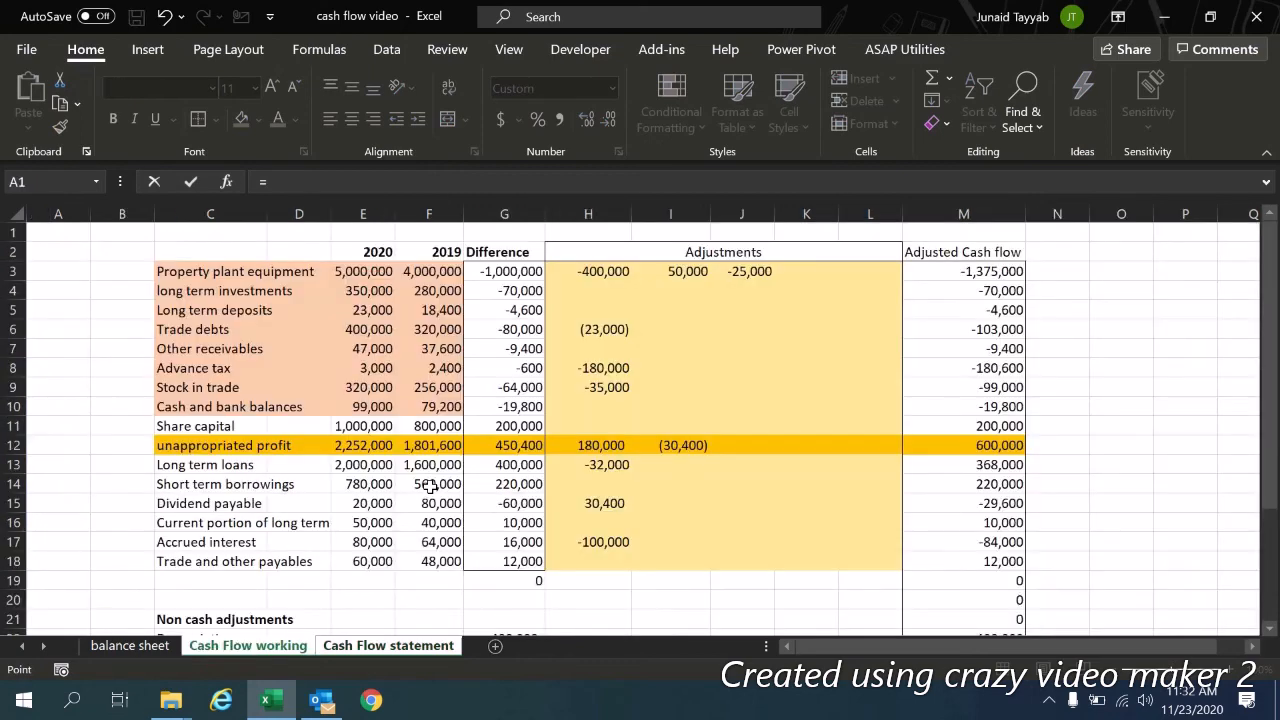
click(358, 407)
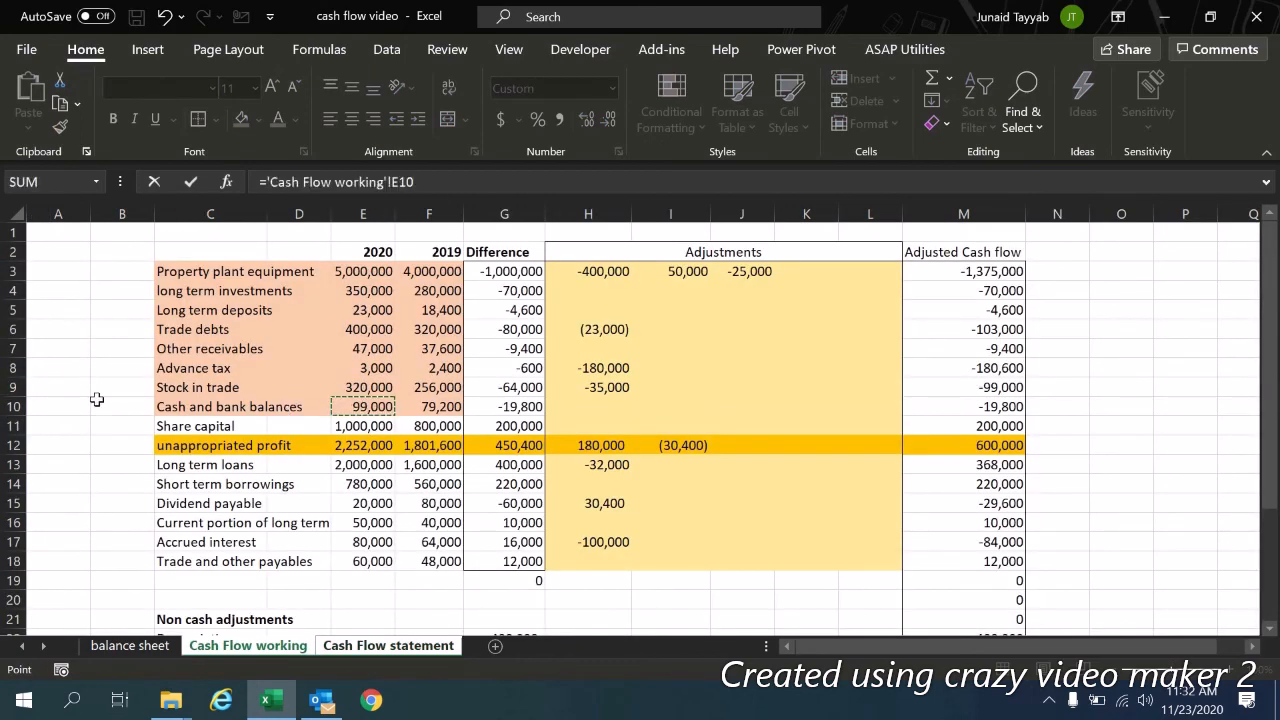
text(-)
click(353, 484)
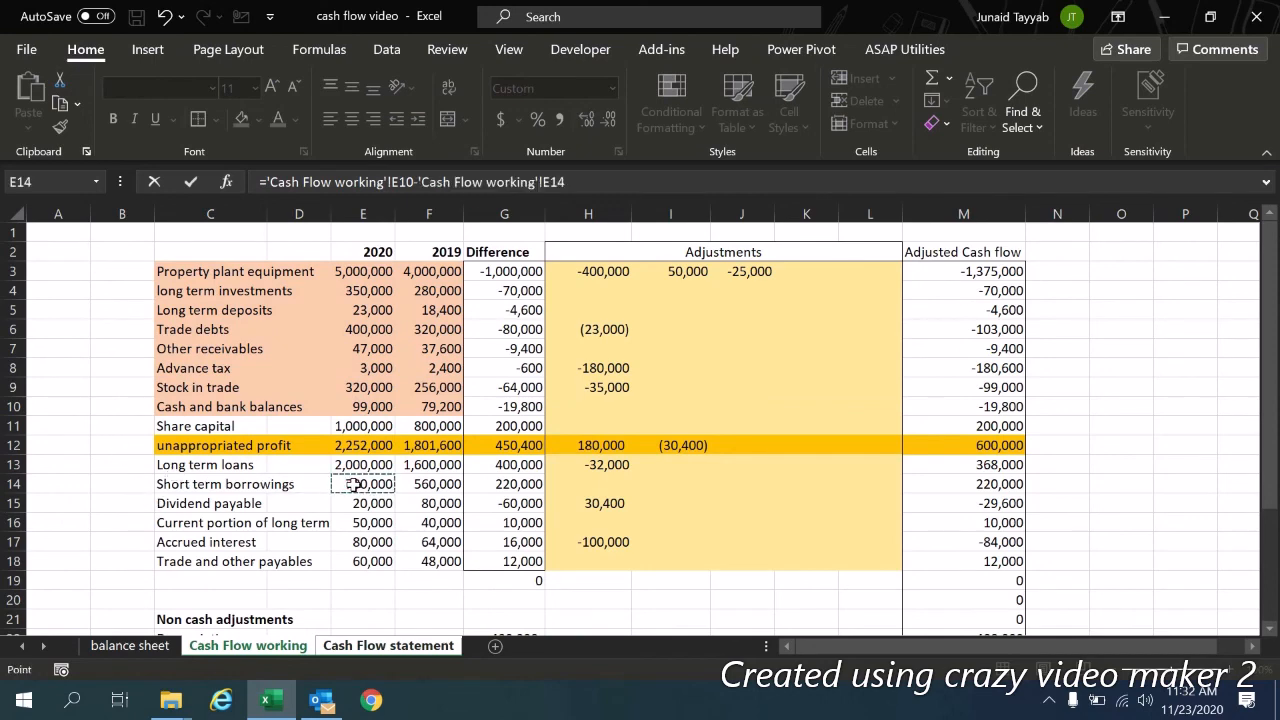
key(Return)
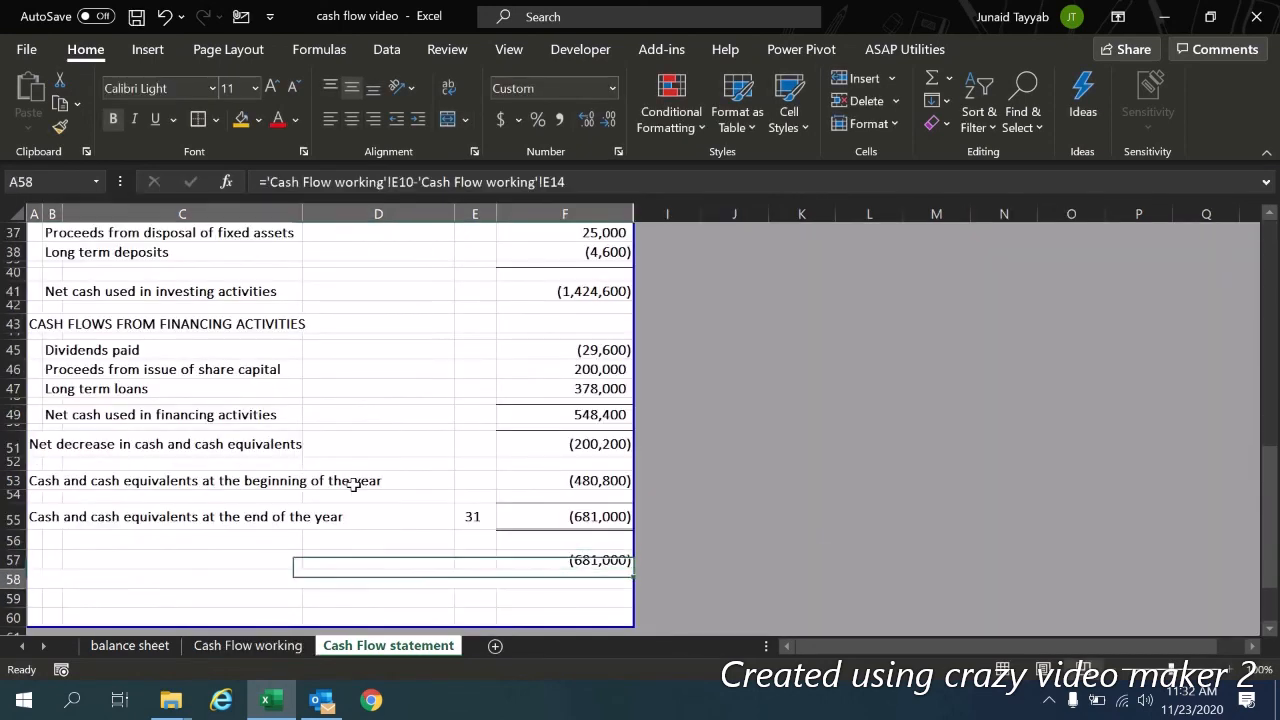
Step: Add a reconciliation check in F59 that subtracts F57 from closing cash and cash equivalents with =F55-F57
key(Down)
text(=)
key(Up)
key(Up)
key(Up)
key(Up)
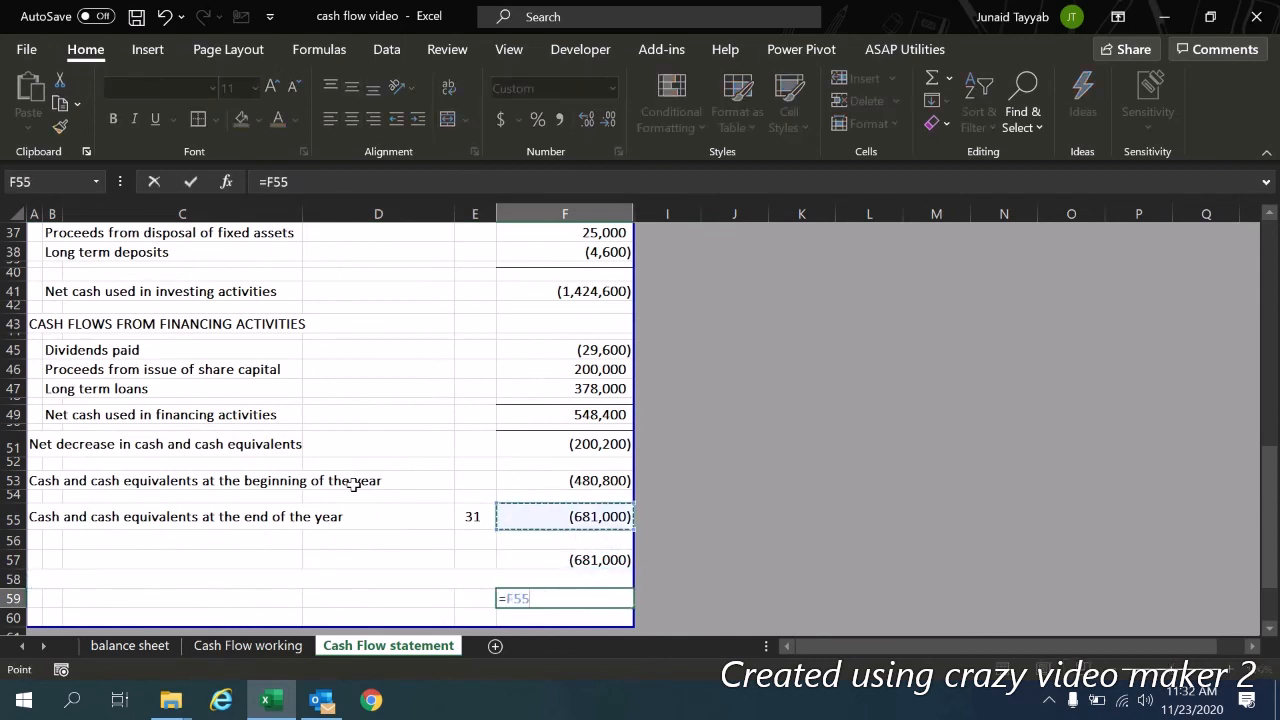
text(-)
key(Up)
key(Up)
key(Return)
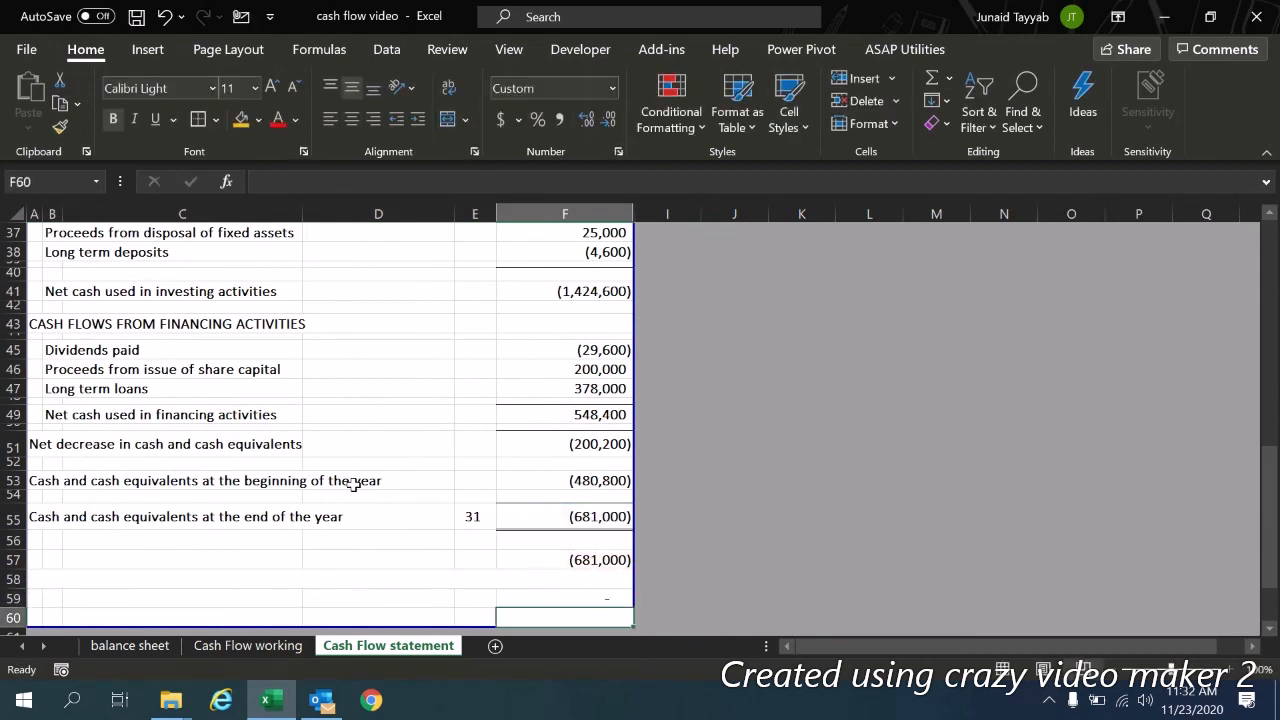
click(547, 598)
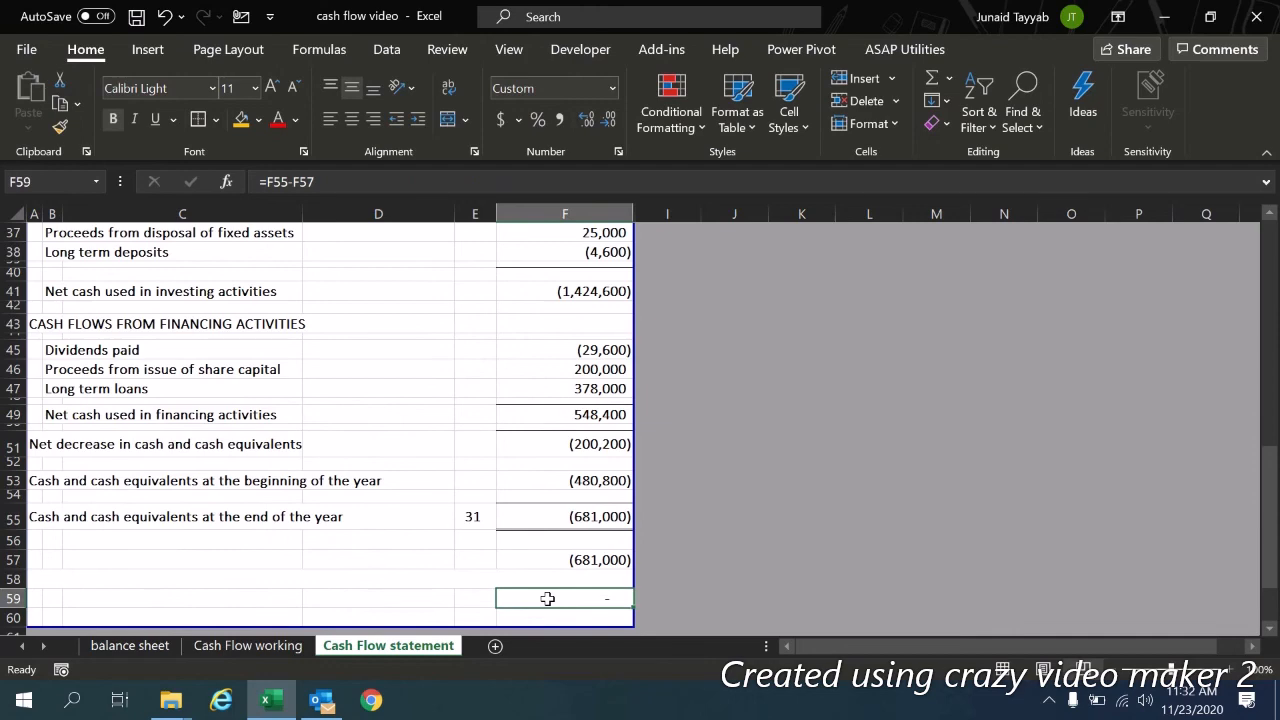
Step: Review the statement's lines against the Adjusted Cash flow column on the Cash Flow working sheet
scroll(547, 598, up, 9)
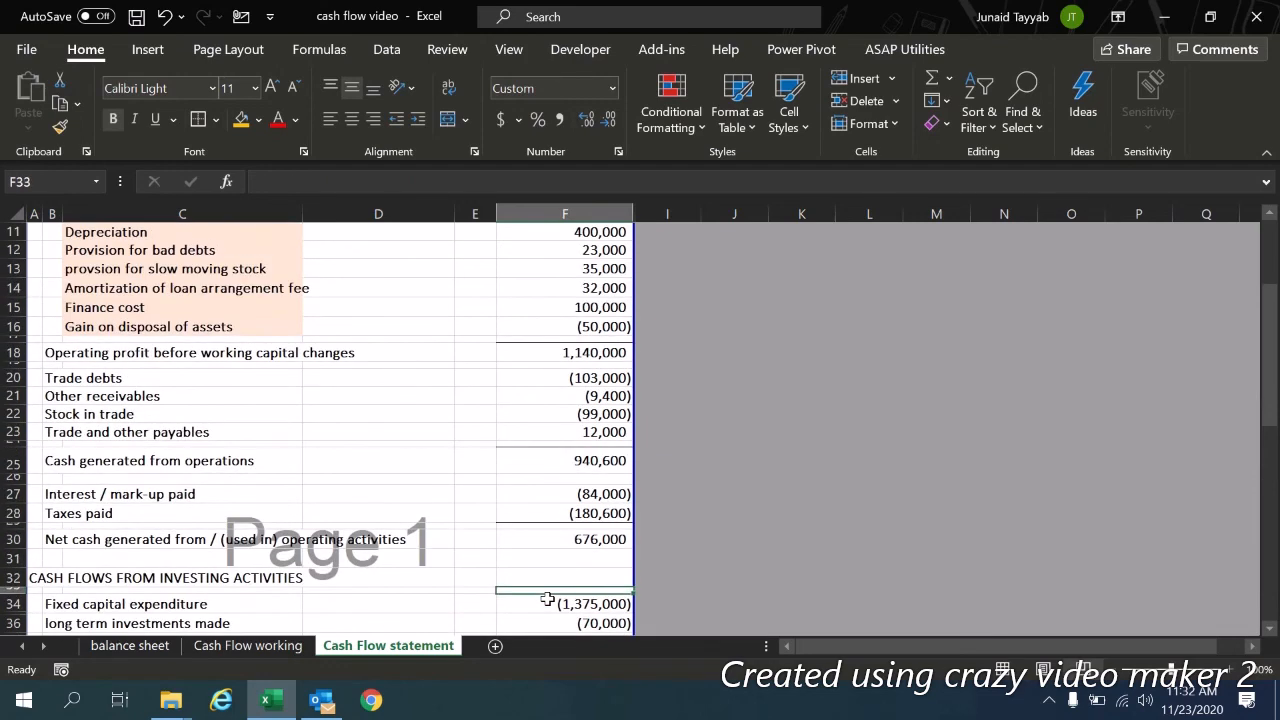
key(ctrl+Page_Up)
drag(980, 271, 980, 580)
key(ctrl+Page_Down)
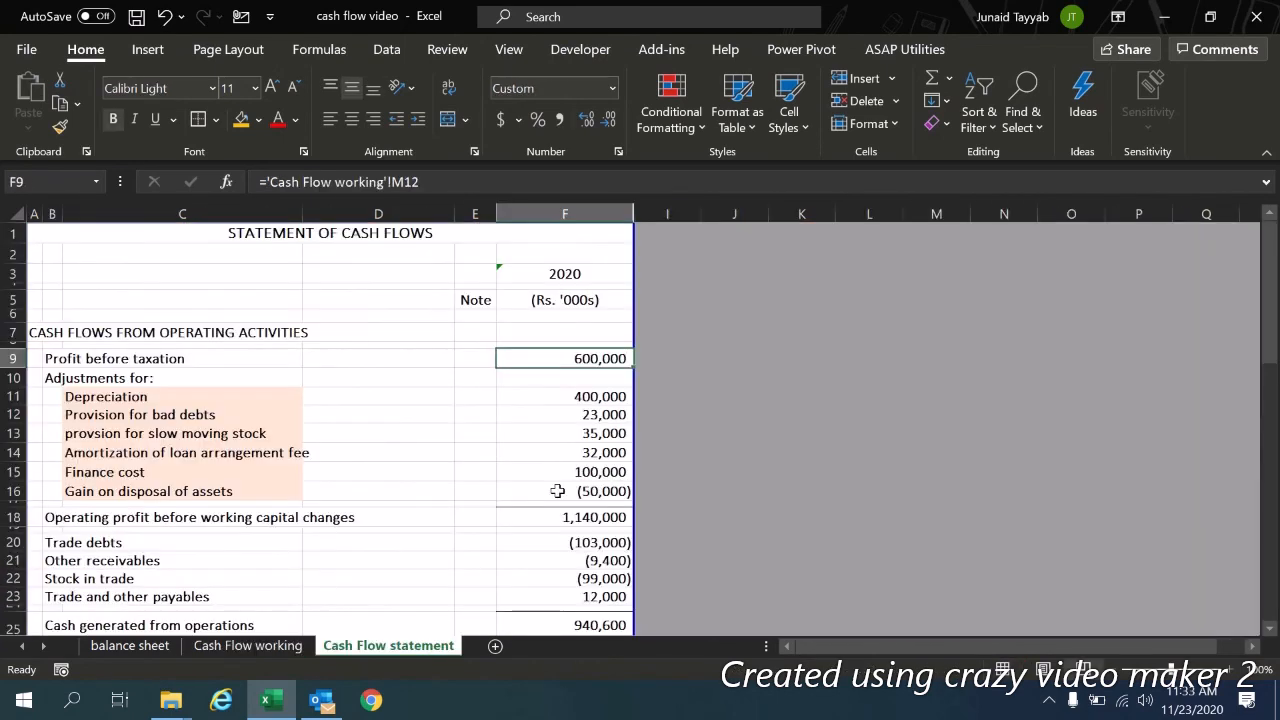